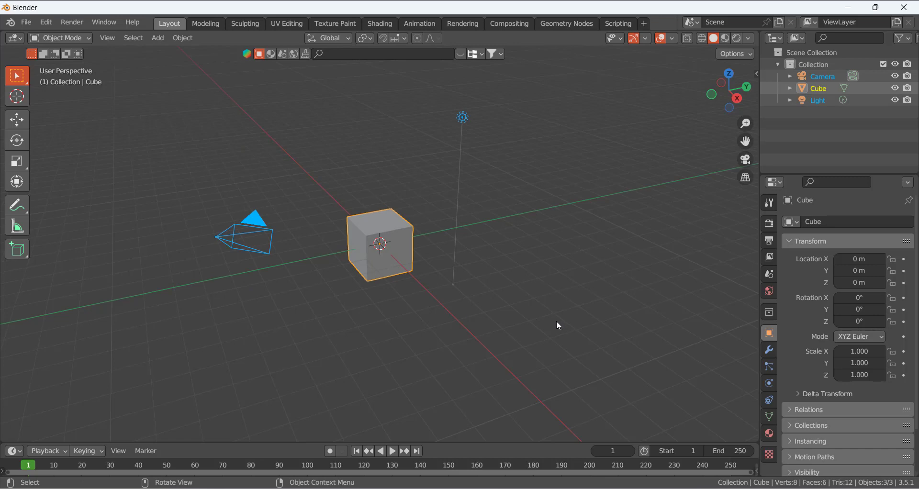
# - Delete the default camera, cube and light, and bring the shovel picture into the scene as a reference image
pyautogui.press('x')
pyautogui.click(556, 322)
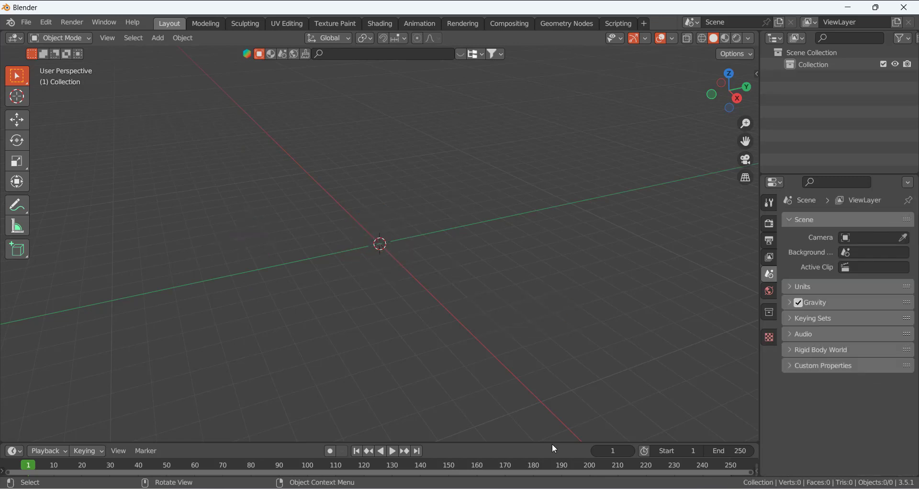
pyautogui.click(522, 488)
pyautogui.moveTo(162, 148); pyautogui.dragTo(396, 227)
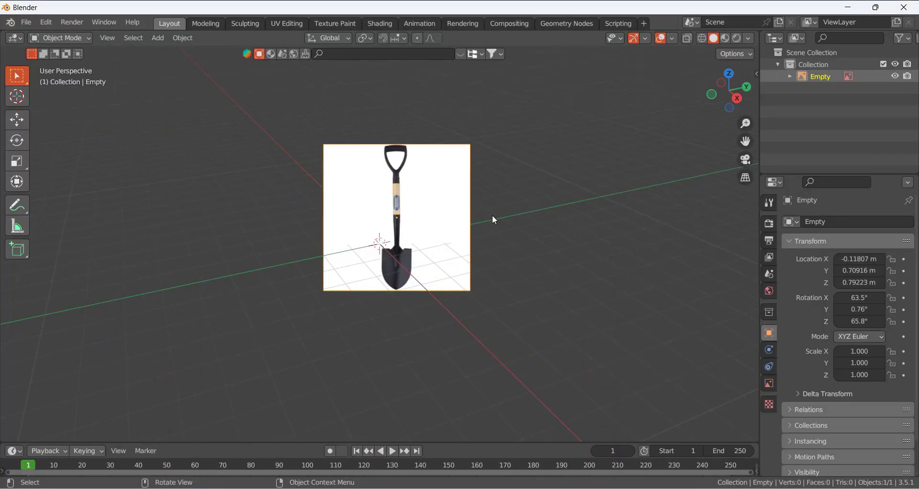
# - Clear the reference image's location and rotation so it lies flat at the world origin
pyautogui.moveTo(378, 240); pyautogui.dragTo(418, 228, button='middle')
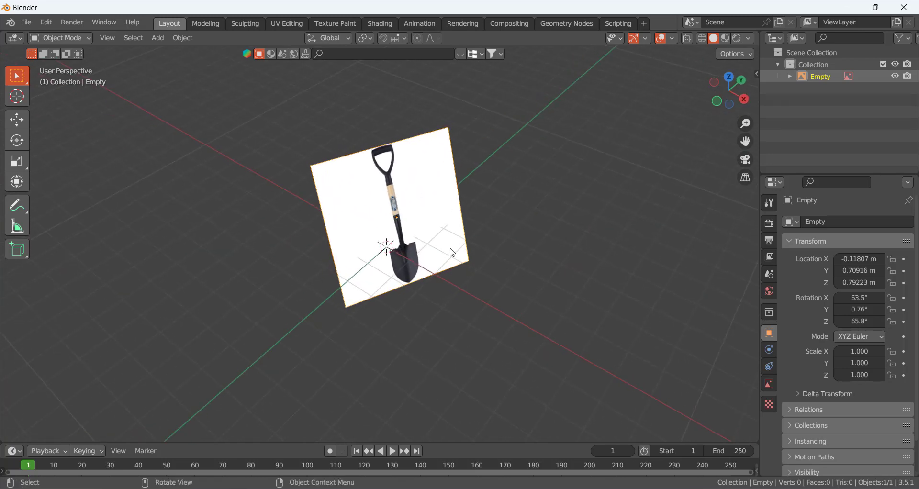
pyautogui.hotkey('alt', 'g')
pyautogui.hotkey('alt', 'r')
pyautogui.moveTo(429, 253); pyautogui.dragTo(441, 263, button='middle')
pyautogui.press('KP_7')
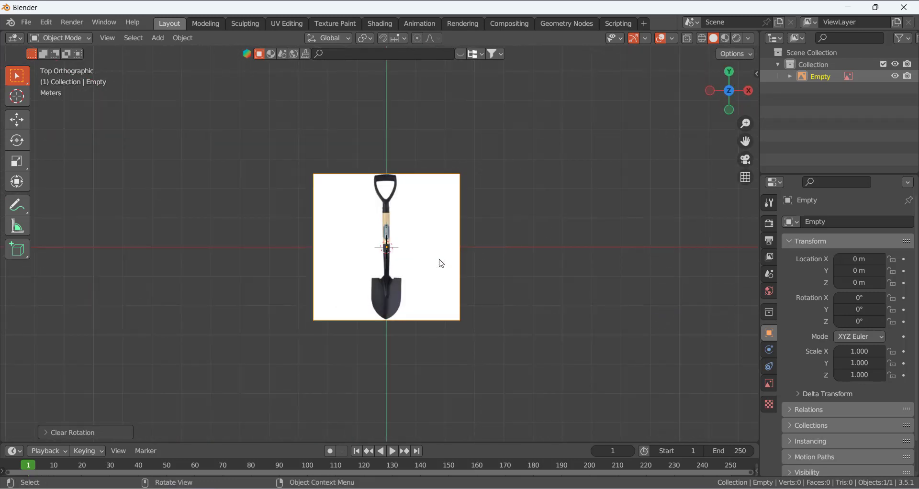
# - Move the reference image down along the Z axis to about -1.51 m, below the grid
pyautogui.moveTo(464, 364); pyautogui.dragTo(415, 263, button='middle')
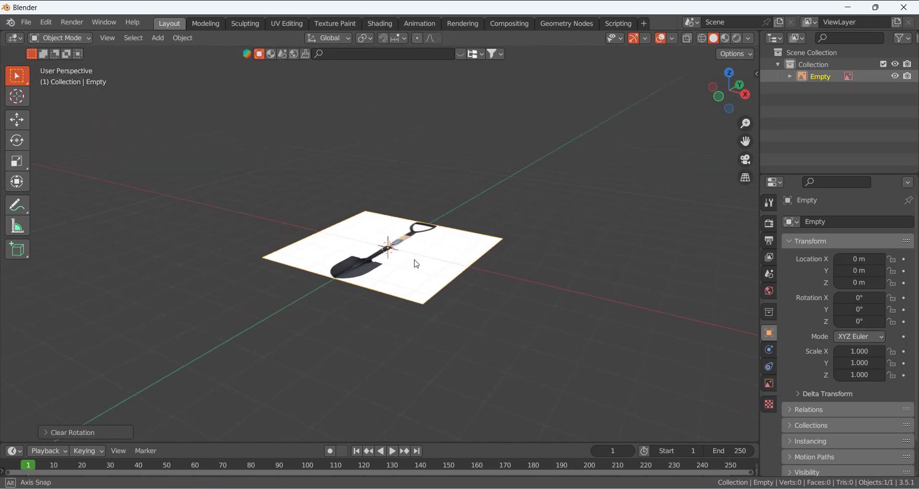
pyautogui.click(123, 227)
pyautogui.click(17, 120)
pyautogui.click(367, 242)
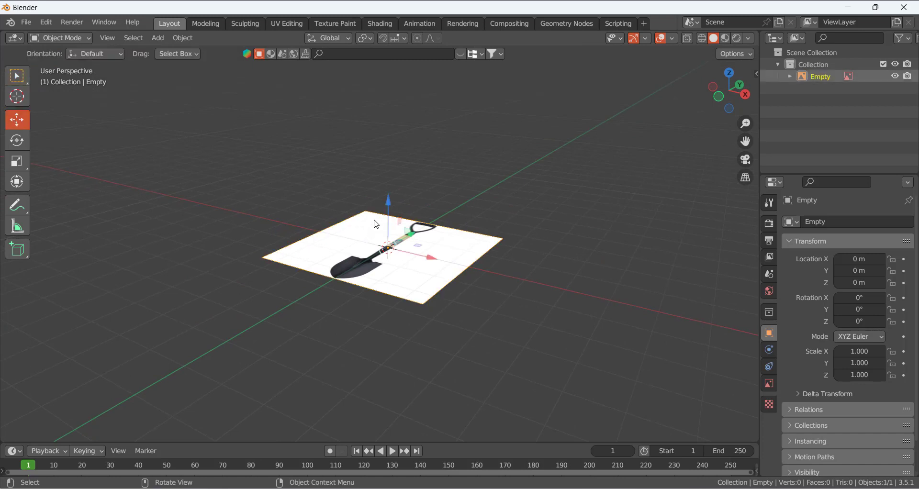
pyautogui.moveTo(387, 201); pyautogui.dragTo(387, 250)
pyautogui.click(492, 259)
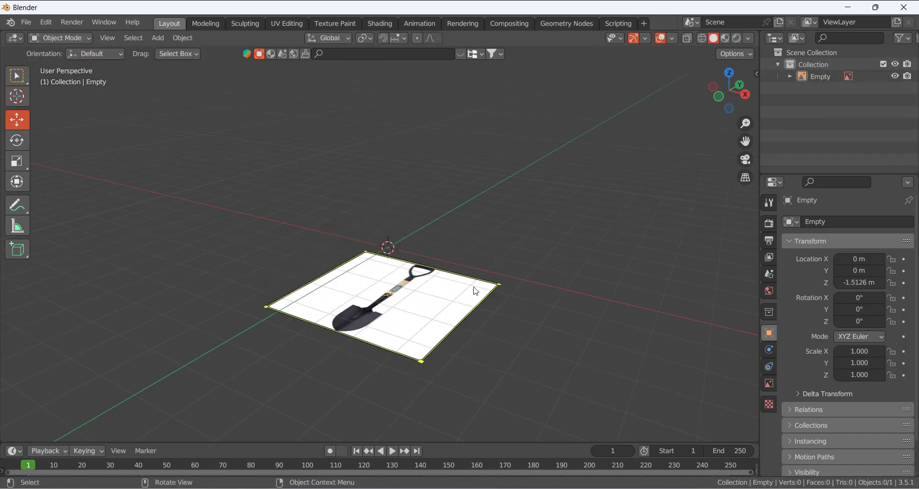
pyautogui.moveTo(450, 264); pyautogui.dragTo(470, 228, button='middle')
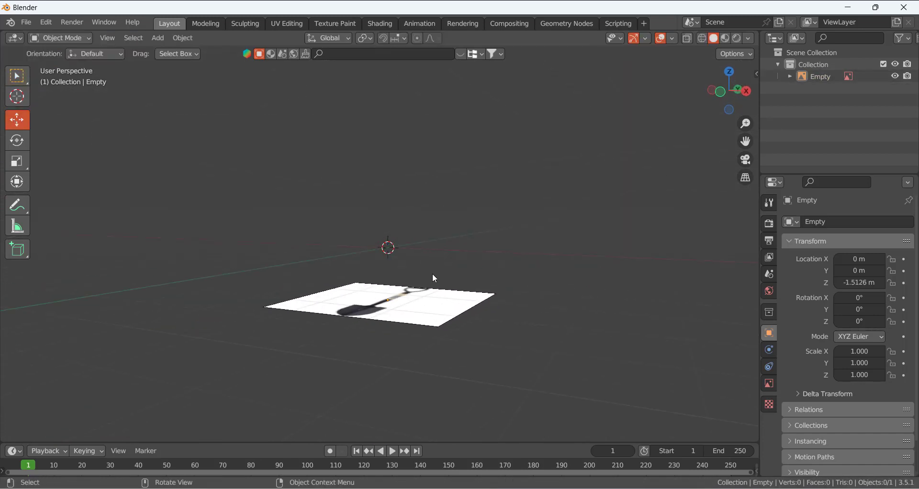
pyautogui.moveTo(464, 279); pyautogui.dragTo(476, 258, button='middle')
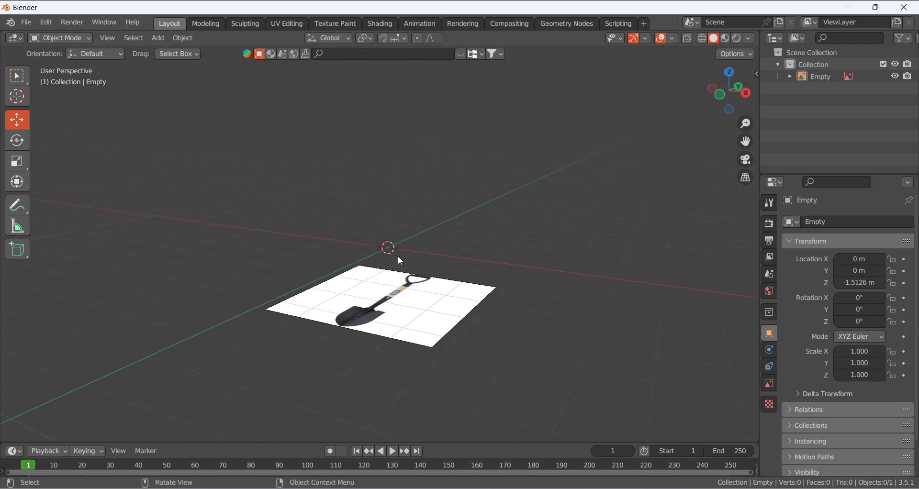
# - Enable the selectable restriction toggle in the outliner's filter options
pyautogui.click(468, 317)
pyautogui.click(903, 38)
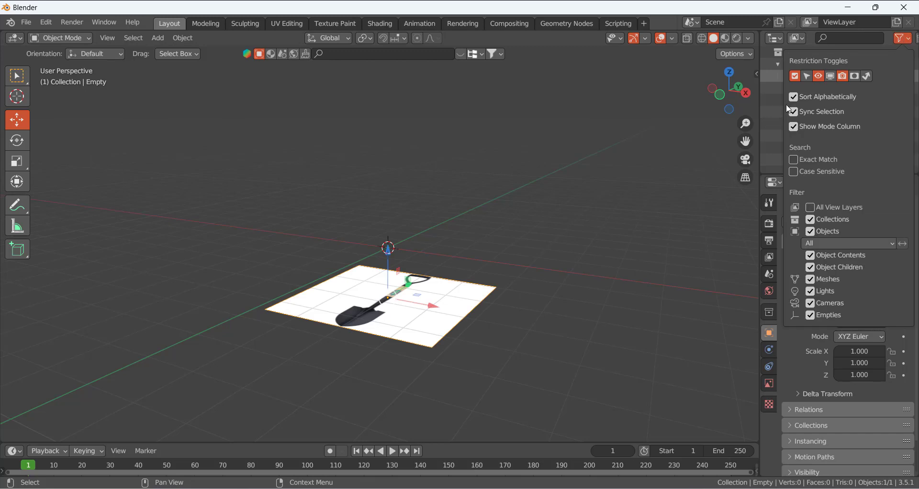
pyautogui.click(703, 131)
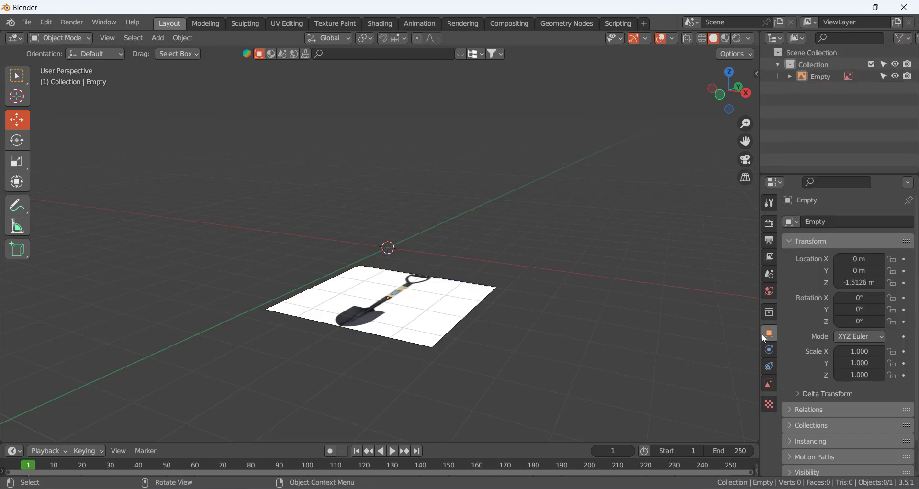
# - Set the reference image's opacity to 0.5 and make the image unselectable in the viewport
pyautogui.click(770, 384)
pyautogui.click(838, 362)
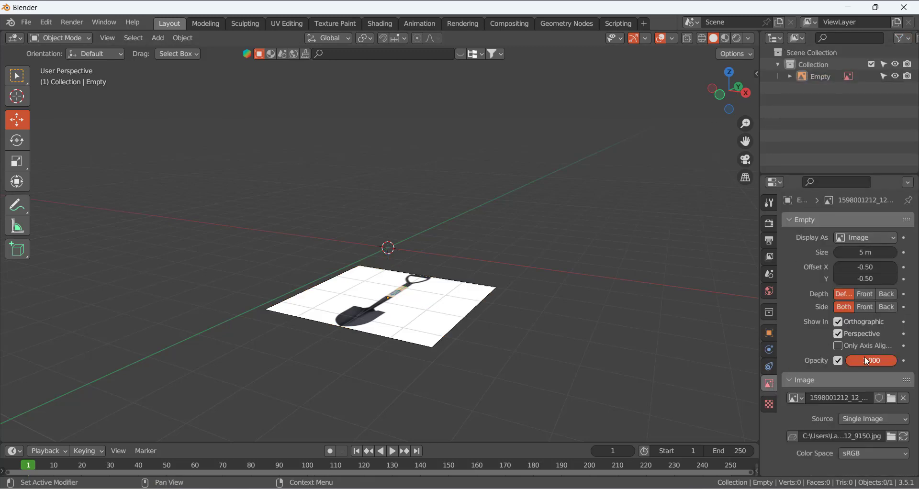
pyautogui.press('BackSpace')
pyautogui.write('.5')
pyautogui.press('Return')
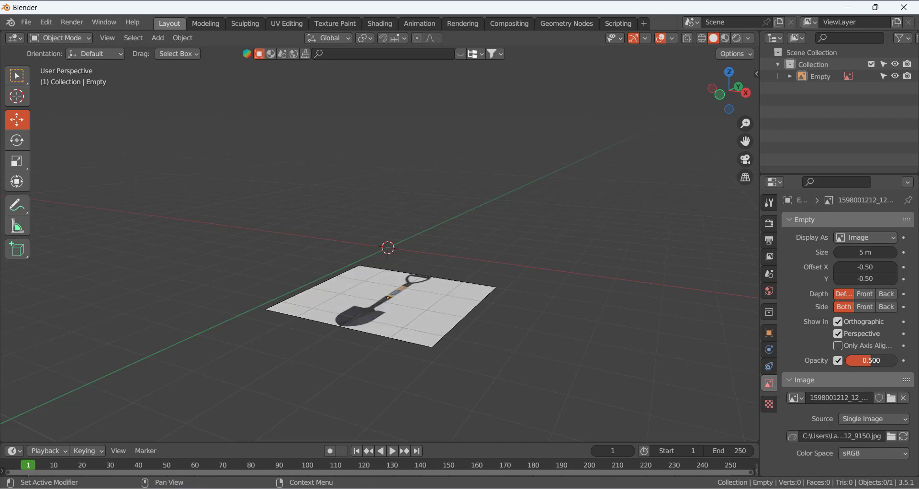
pyautogui.click(884, 75)
# - Add a plane mesh at the world origin over the shovel image in top view and enter Edit Mode
pyautogui.moveTo(448, 264)
pyautogui.mouseDown(button='middle')
pyautogui.moveTo(456, 304)
pyautogui.moveTo(434, 269)
pyautogui.mouseUp(button='middle')
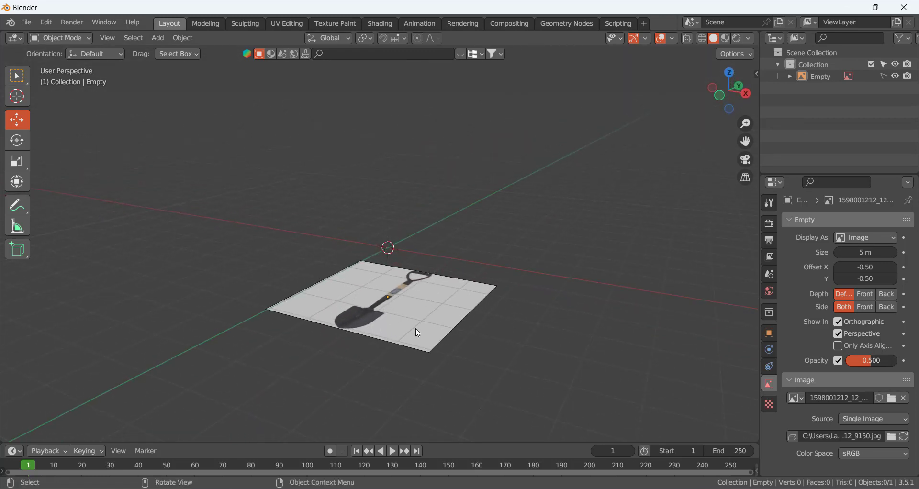
pyautogui.press('KP_7')
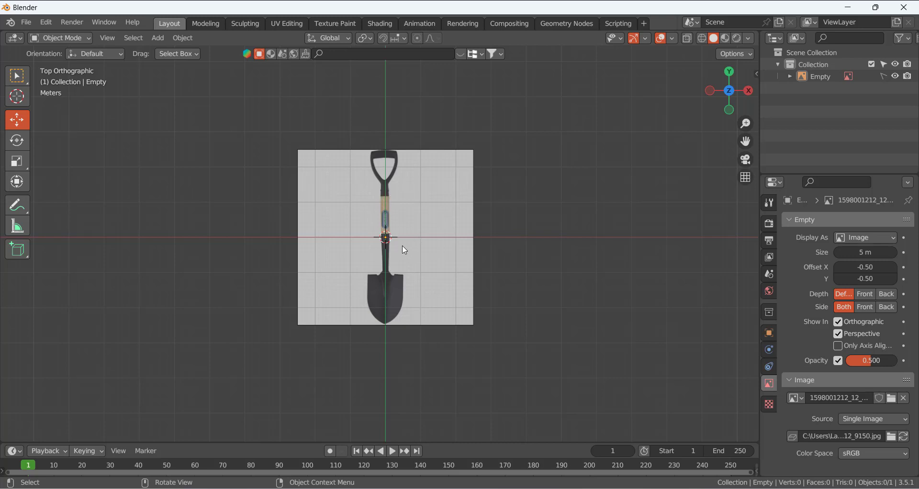
pyautogui.scroll(2, 397, 201)
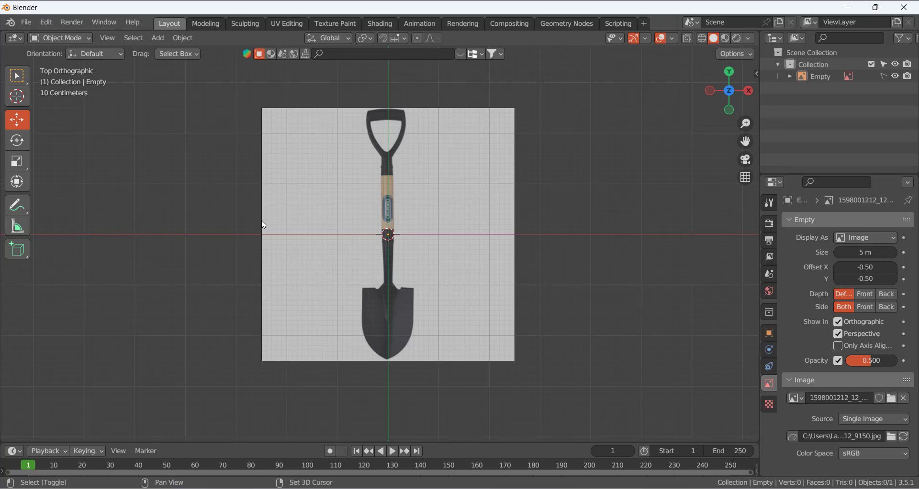
pyautogui.hotkey('shift', 'a')
pyautogui.click(291, 221)
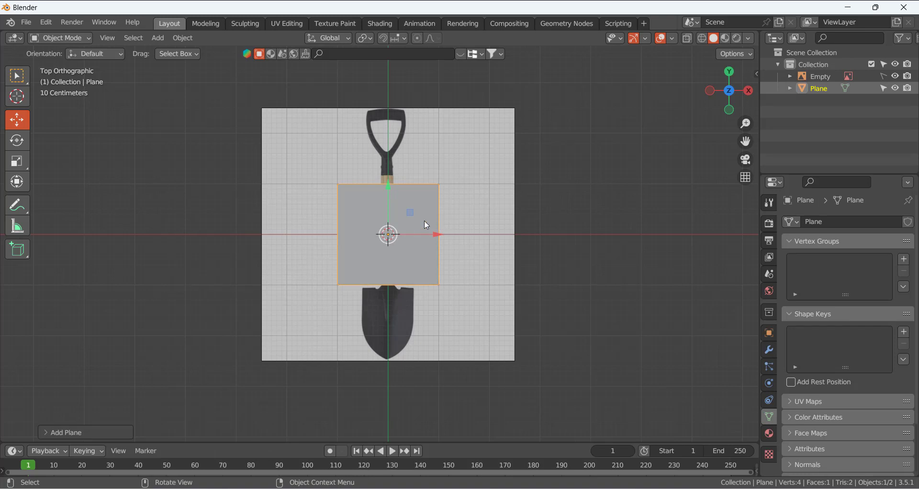
pyautogui.press('Tab')
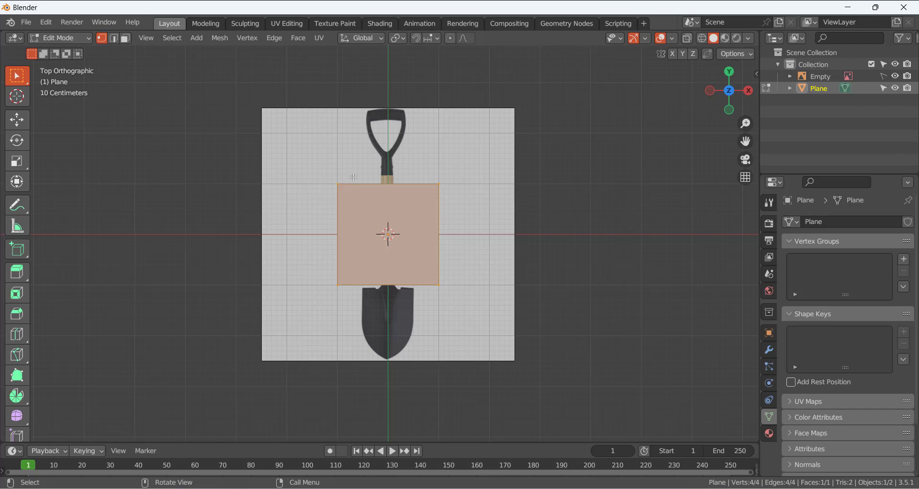
# - Move the plane along the Y axis over the shovel blade and scale it to about half its size
pyautogui.click(16, 120)
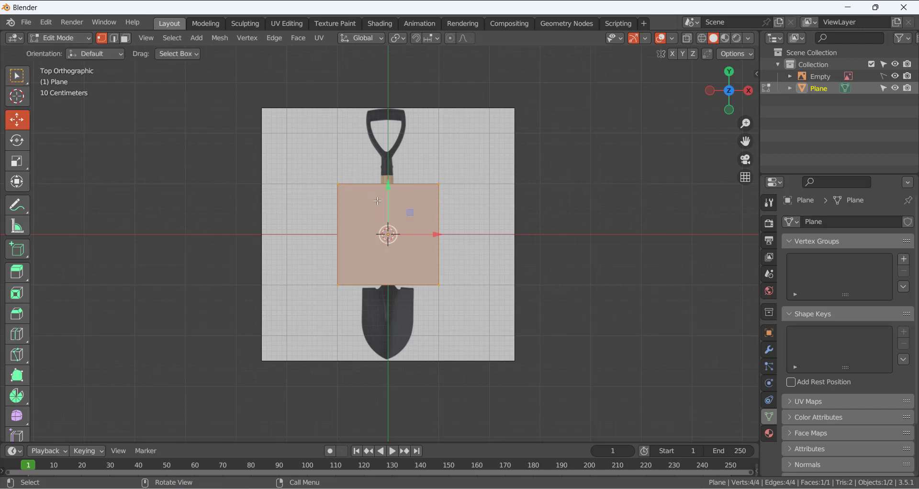
pyautogui.moveTo(388, 184); pyautogui.dragTo(400, 262)
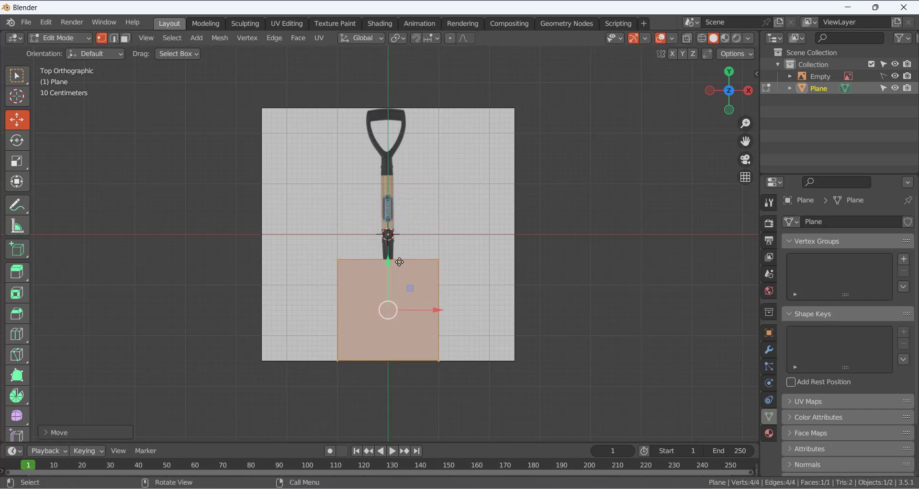
pyautogui.scroll(2, 400, 262)
pyautogui.scroll(-1, 478, 294)
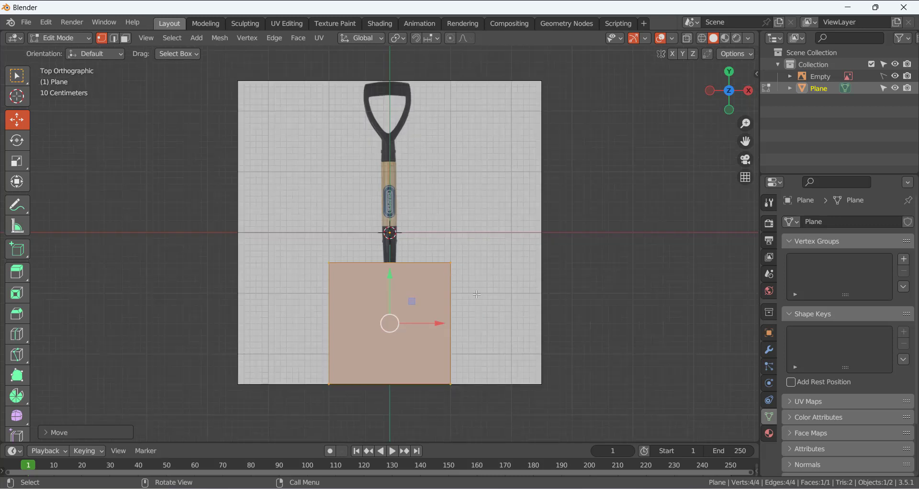
pyautogui.press('s')
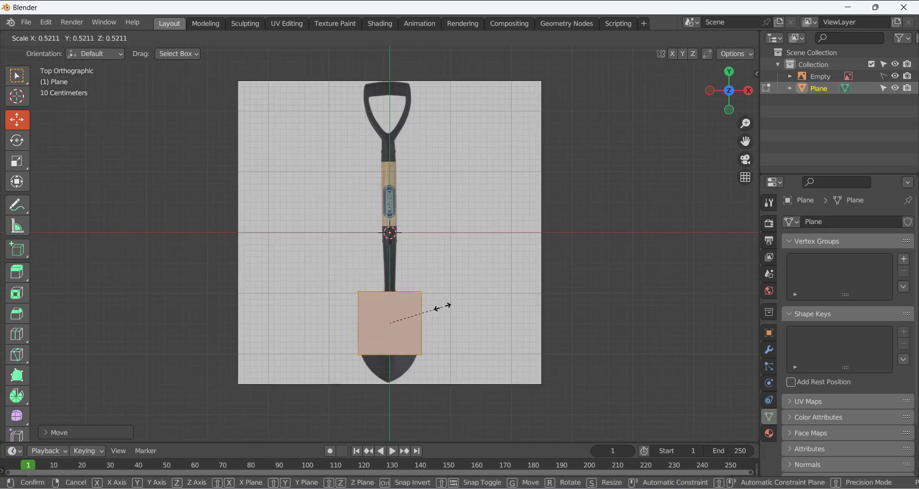
pyautogui.click(444, 307)
# - Turn on X-ray and move the plane's lower edge down along Y to the tip of the blade
pyautogui.scroll(2, 444, 307)
pyautogui.keyDown('shift'); pyautogui.moveTo(413, 351); pyautogui.dragTo(413, 228, button='middle'); pyautogui.keyUp('shift')
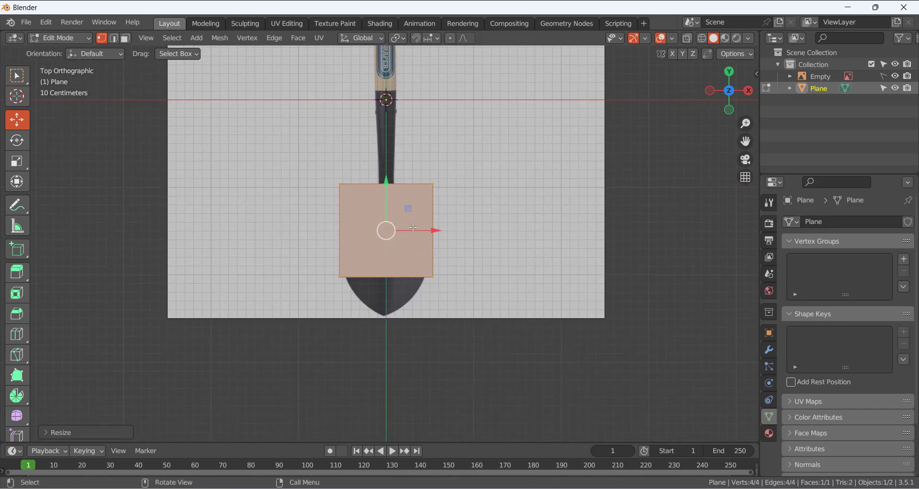
pyautogui.click(499, 294)
pyautogui.moveTo(322, 255); pyautogui.dragTo(498, 299)
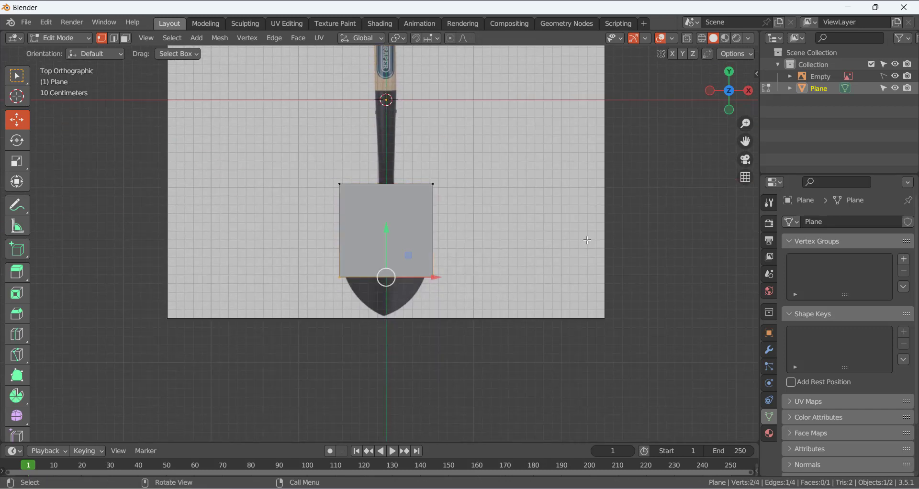
pyautogui.click(690, 39)
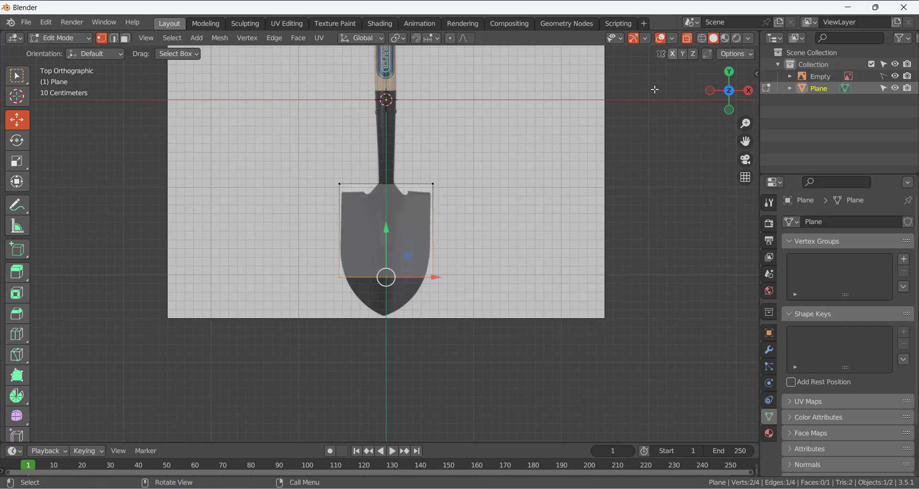
pyautogui.click(534, 258)
pyautogui.moveTo(319, 254); pyautogui.dragTo(441, 287)
pyautogui.moveTo(387, 230); pyautogui.dragTo(397, 275)
pyautogui.click(405, 353)
# - Move the plane's upper edge down along Y to line up with the blade's flat shoulders
pyautogui.moveTo(316, 152); pyautogui.dragTo(444, 199)
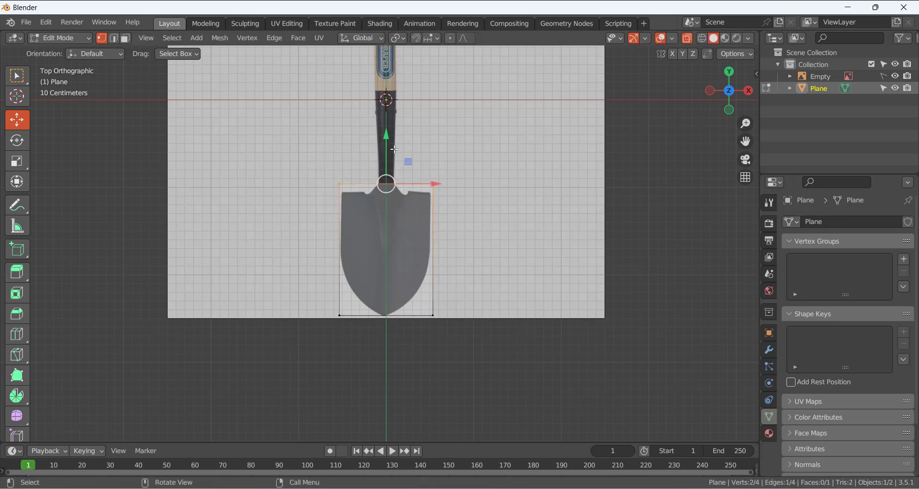
pyautogui.moveTo(385, 136); pyautogui.dragTo(386, 145)
pyautogui.click(489, 252)
# - Add one centred vertical loop cut through the plane along the blade's middle line
pyautogui.scroll(1, 396, 206)
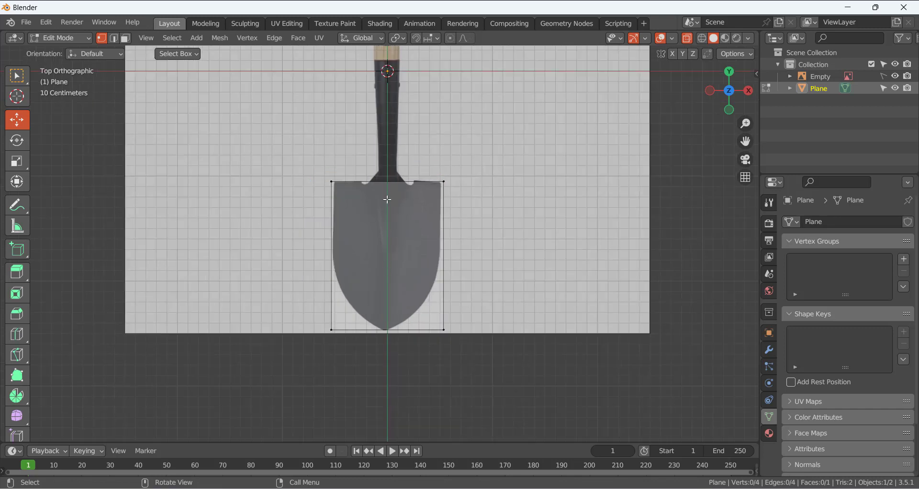
pyautogui.hotkey('ctrl', 'r')
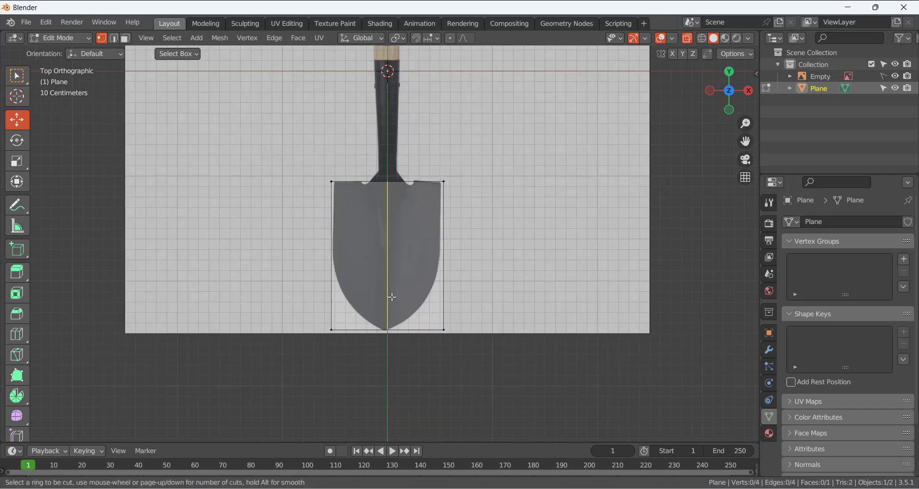
pyautogui.click(390, 297)
pyautogui.rightClick(389, 286)
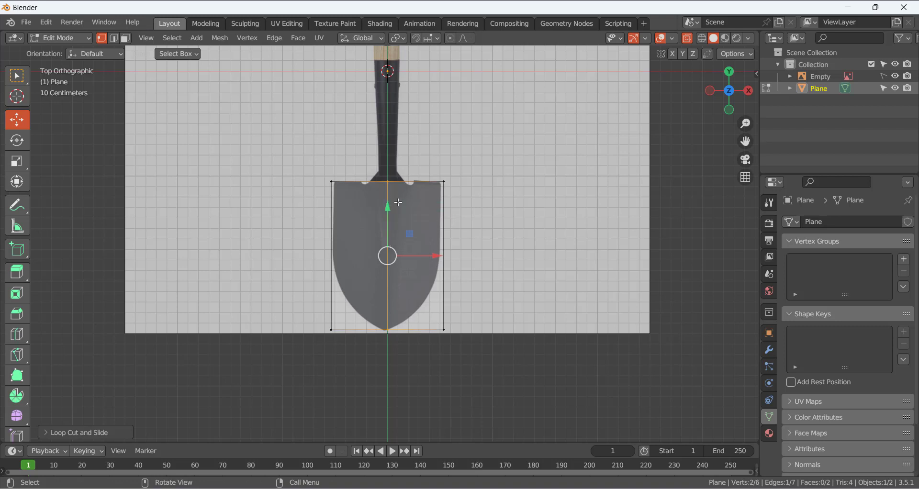
# - Move the plane's two lower corner vertices up along Y to about the middle of the blade, forming a pointed outline
pyautogui.click(522, 303)
pyautogui.moveTo(311, 298); pyautogui.dragTo(355, 361)
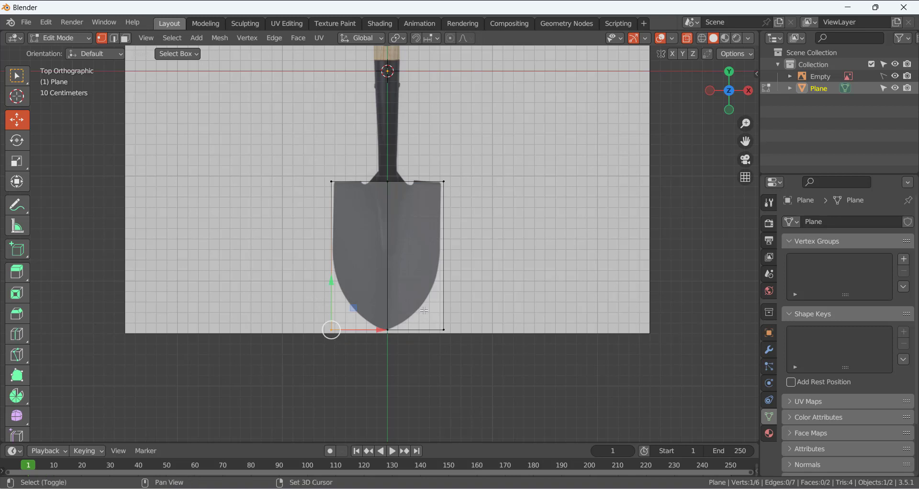
pyautogui.moveTo(424, 311); pyautogui.dragTo(466, 355)
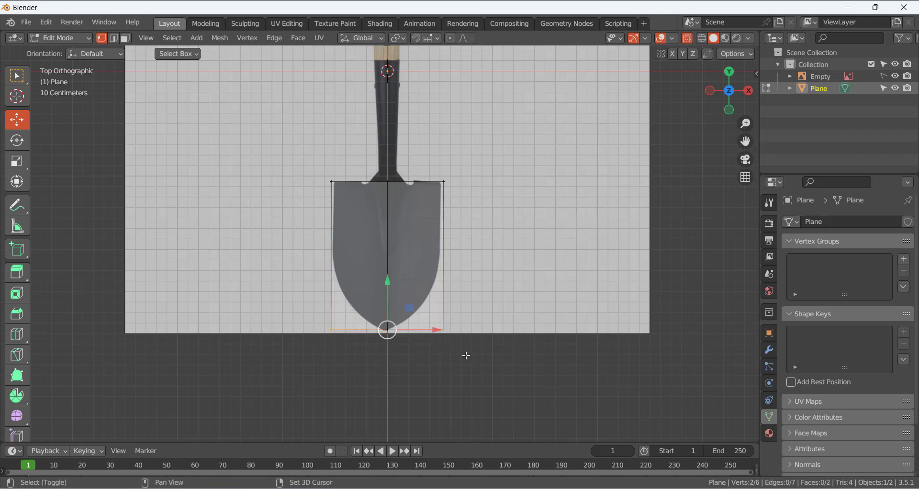
pyautogui.moveTo(390, 288); pyautogui.dragTo(405, 208)
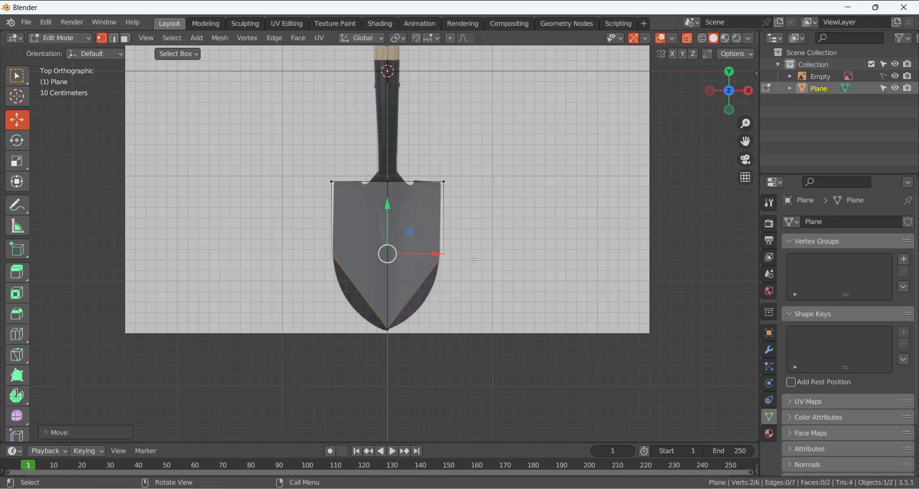
# - Nudge the lower centre vertex onto the blade's tip and lower the two side vertices to where the blade begins to curve
pyautogui.click(509, 281)
pyautogui.moveTo(381, 309); pyautogui.dragTo(408, 343)
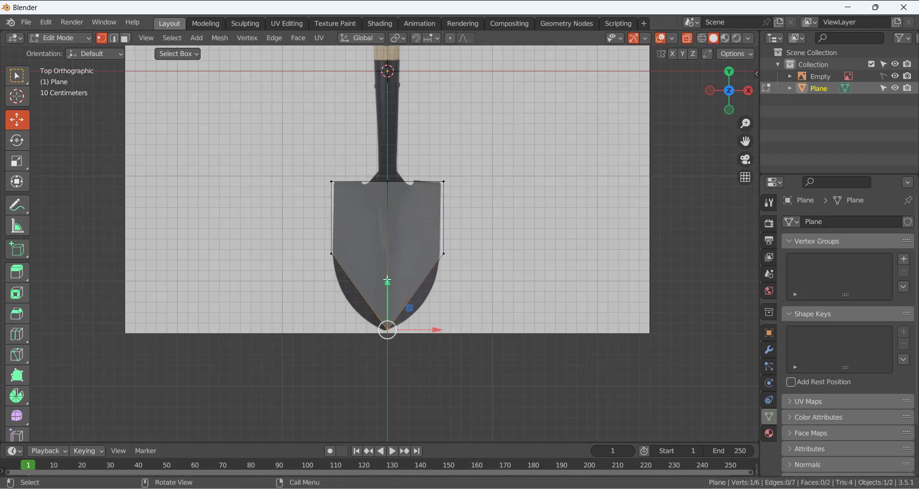
pyautogui.moveTo(387, 280); pyautogui.dragTo(388, 282)
pyautogui.click(507, 334)
pyautogui.moveTo(314, 244); pyautogui.dragTo(465, 259)
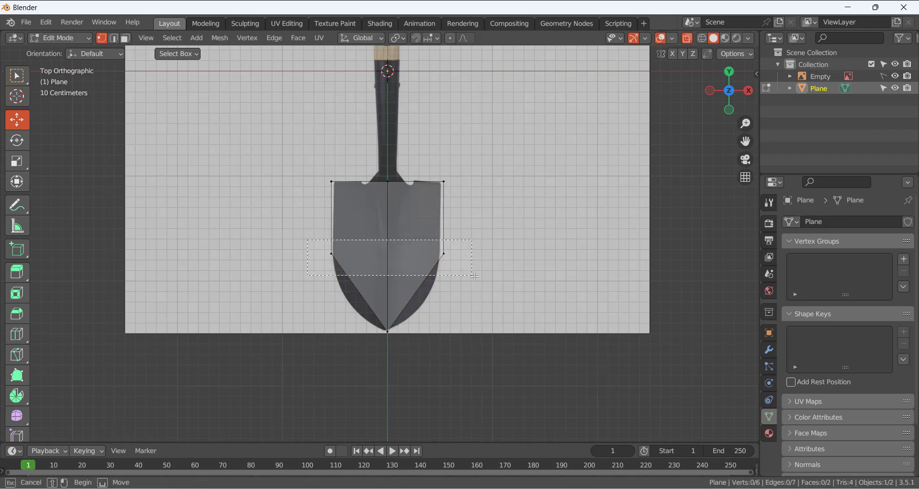
pyautogui.moveTo(393, 220); pyautogui.dragTo(392, 241)
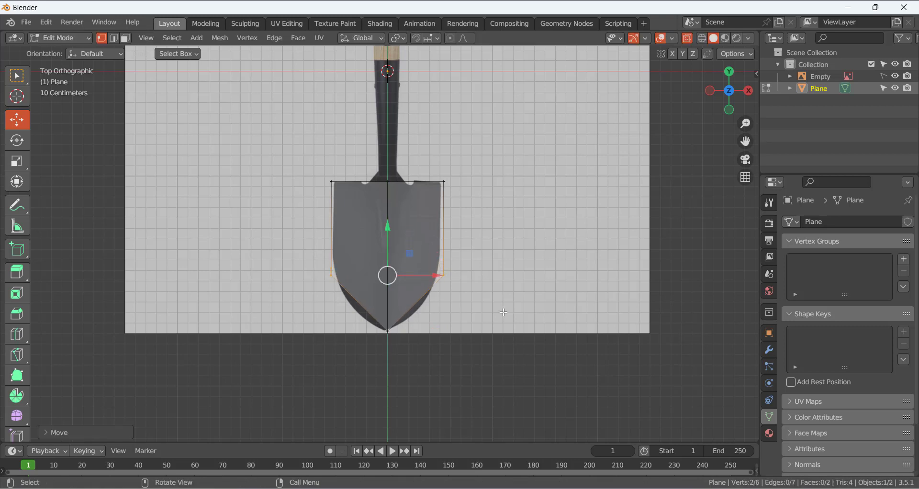
# - Try a horizontal loop cut across the middle of the blade mesh
pyautogui.click(406, 267)
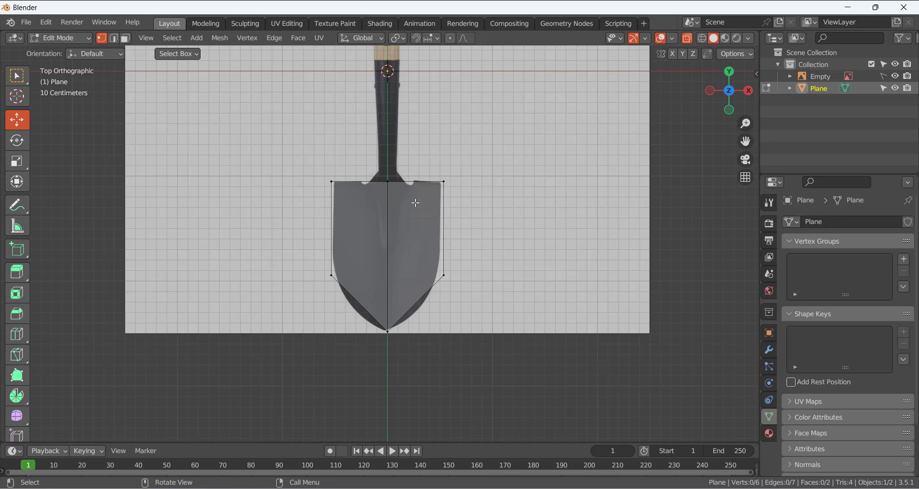
pyautogui.hotkey('ctrl', 'r')
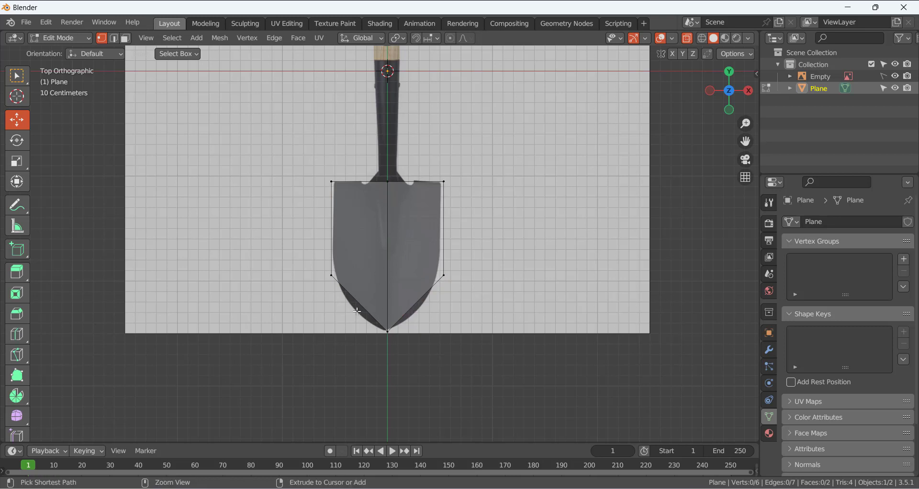
pyautogui.click(359, 274)
pyautogui.click(367, 256)
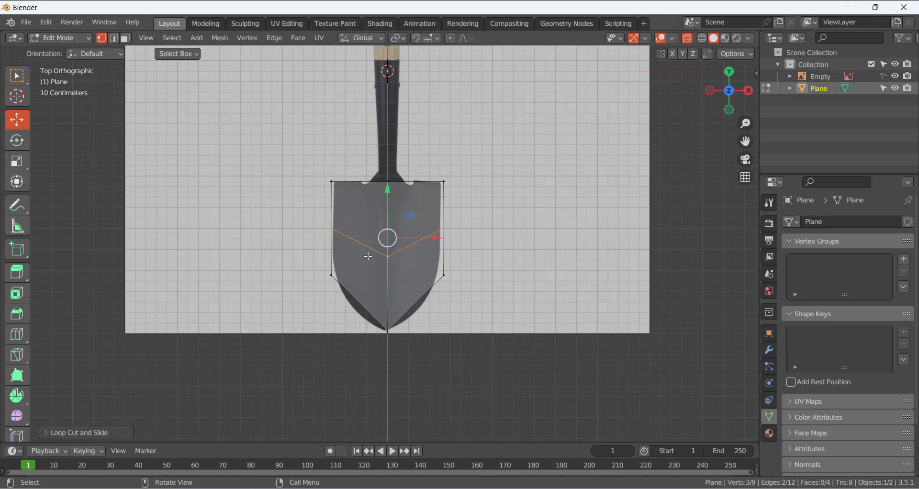
pyautogui.hotkey('ctrl', 'z')
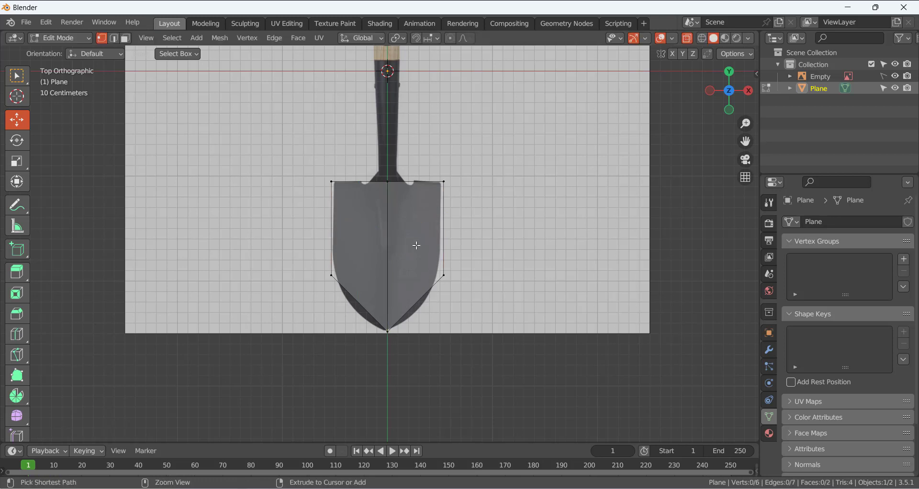
# - Add one vertical loop cut midway through each half of the blade mesh
pyautogui.hotkey('ctrl', 'r')
pyautogui.click(417, 192)
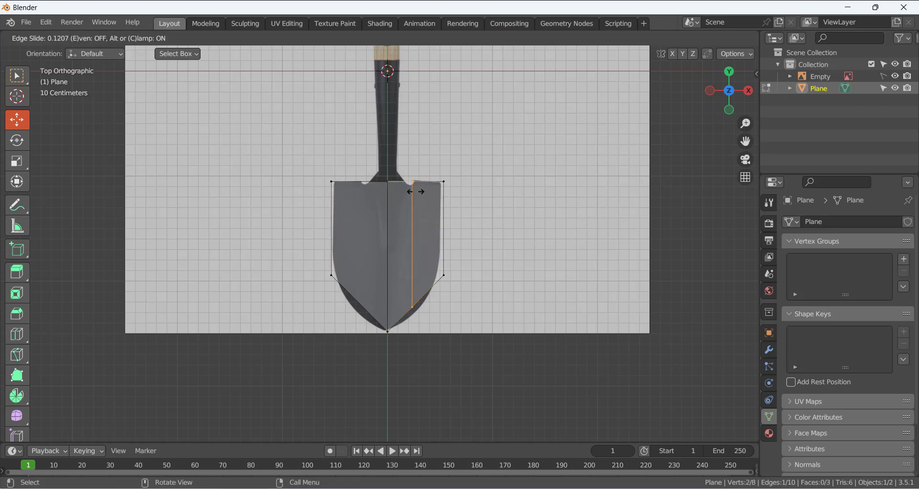
pyautogui.click(418, 192)
pyautogui.click(486, 221)
pyautogui.hotkey('ctrl', 'r')
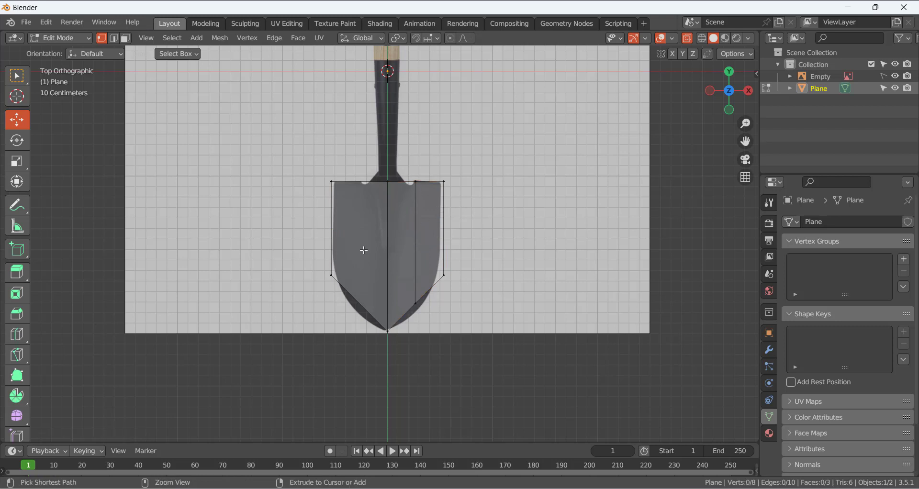
pyautogui.click(365, 196)
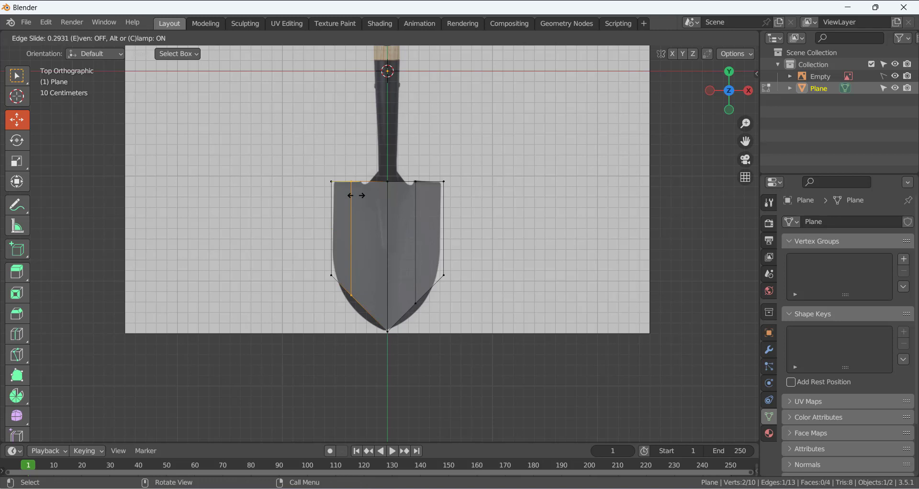
pyautogui.click(364, 196)
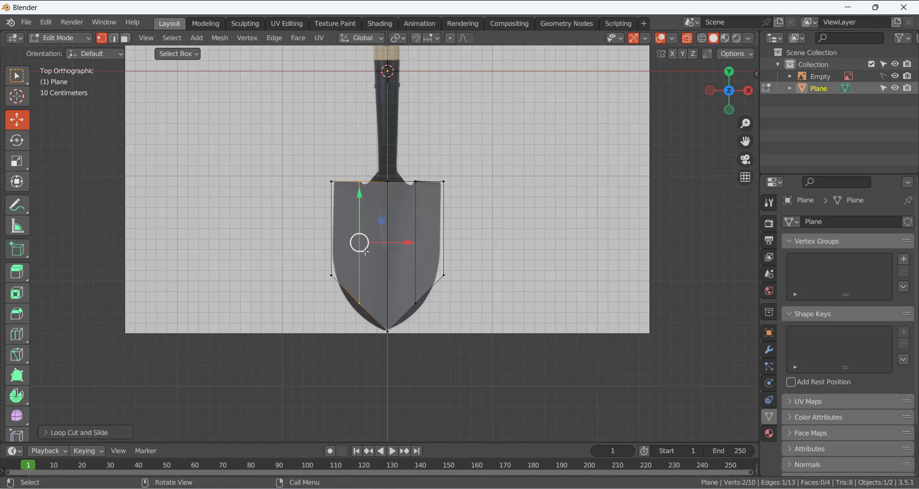
# - Add a horizontal loop cut across all the blade's columns and slide it partway toward the tip
pyautogui.scroll(2, 357, 243)
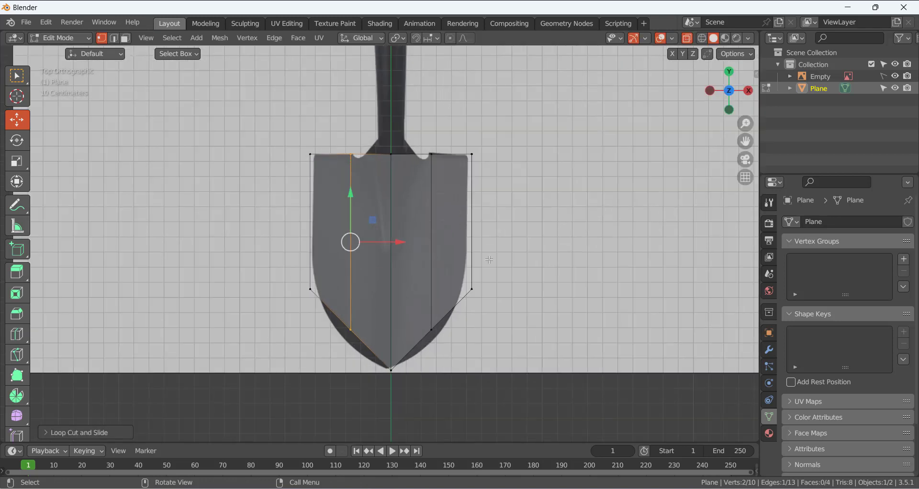
pyautogui.click(442, 288)
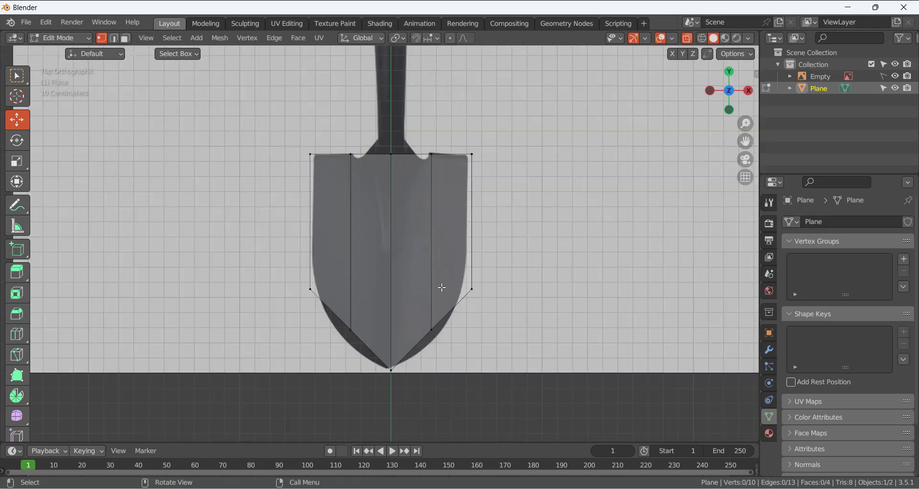
pyautogui.hotkey('ctrl', 'r')
pyautogui.click(369, 266)
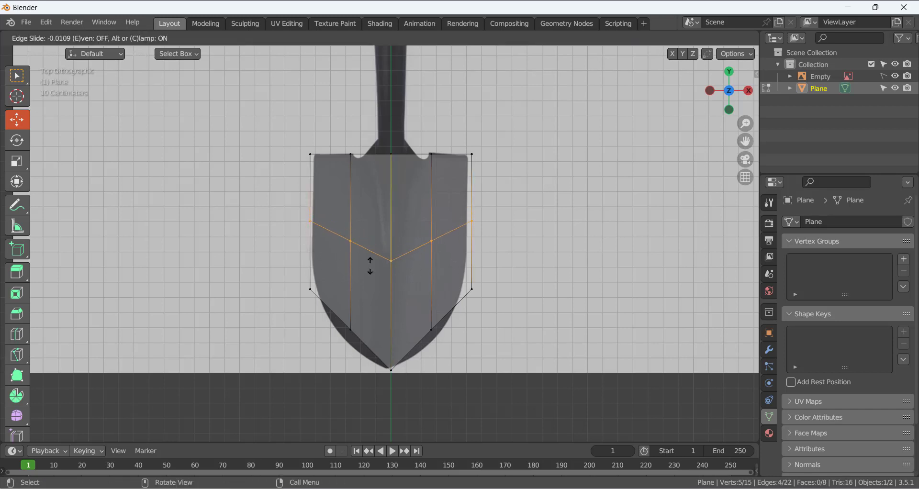
pyautogui.click(414, 292)
pyautogui.click(464, 326)
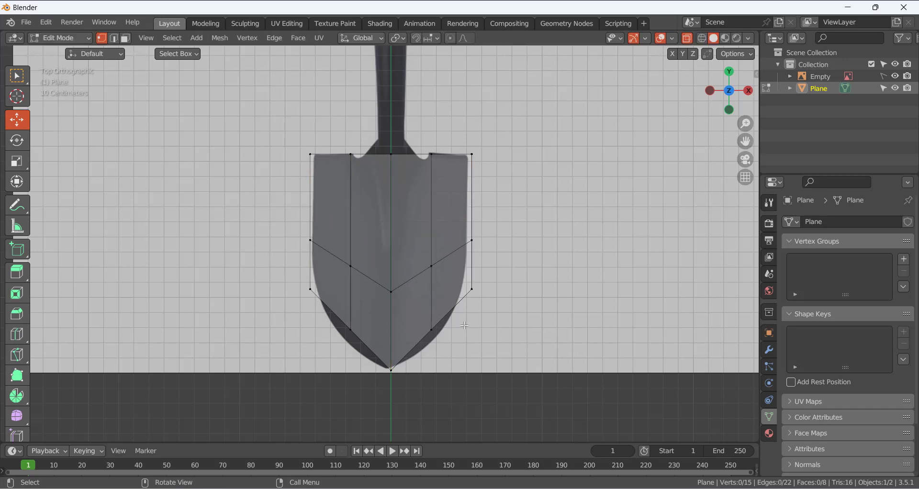
# - Move the two lower vertices on either side of the tip down along Y onto the blade's curved edge
pyautogui.click(428, 324)
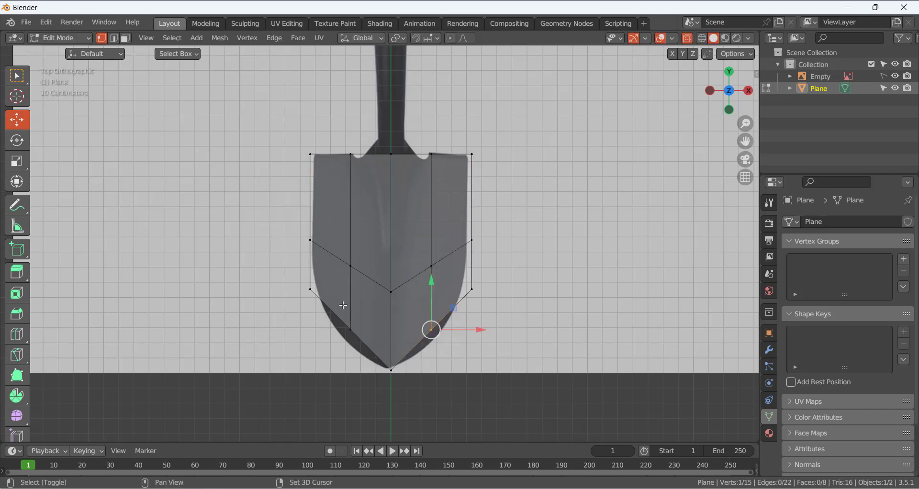
pyautogui.keyDown('shift'); pyautogui.click(351, 330); pyautogui.keyUp('shift')
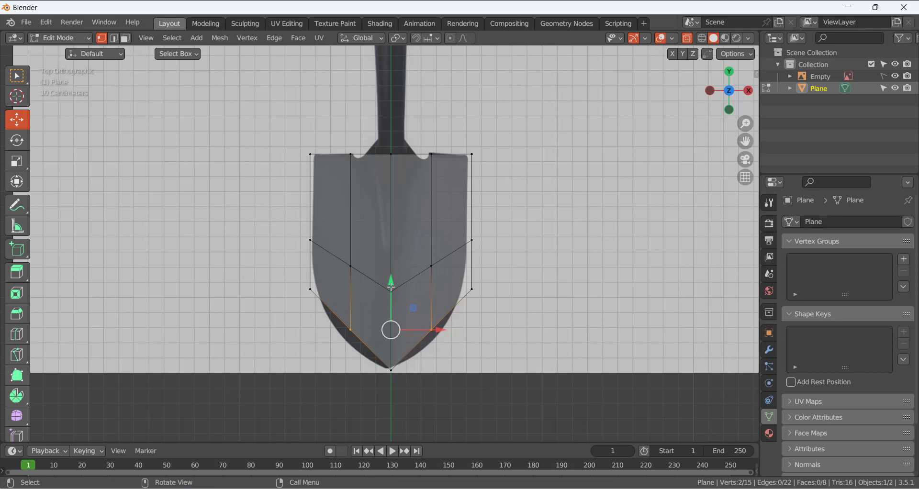
pyautogui.press('g')
pyautogui.moveTo(392, 294); pyautogui.dragTo(392, 305)
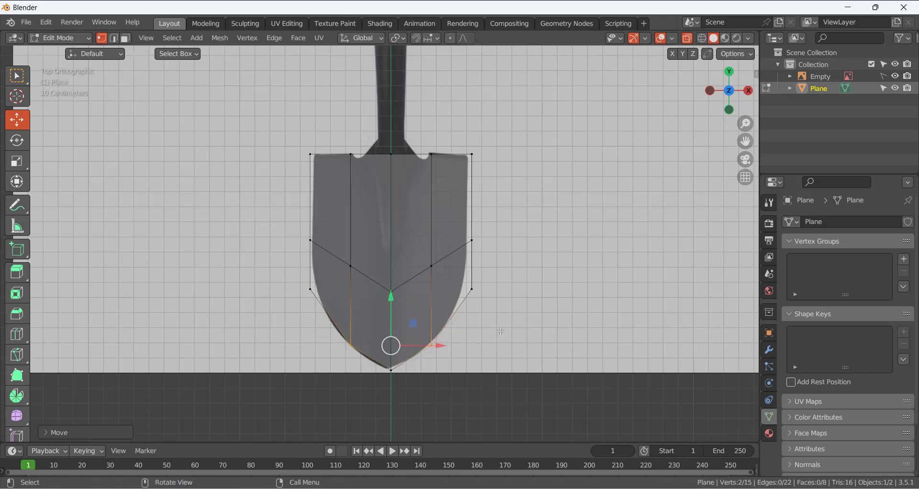
pyautogui.click(500, 329)
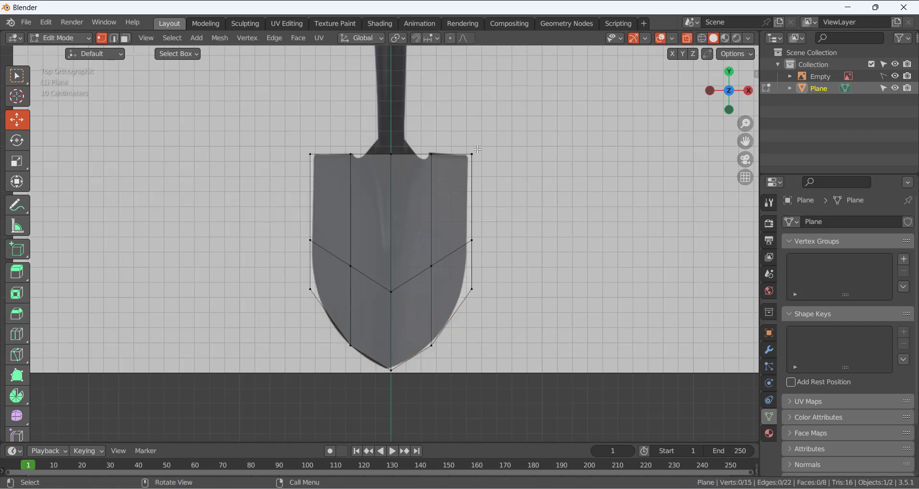
pyautogui.moveTo(456, 135); pyautogui.dragTo(515, 293)
pyautogui.click(537, 258)
pyautogui.moveTo(446, 139); pyautogui.dragTo(527, 326)
pyautogui.keyDown('shift'); pyautogui.moveTo(283, 140); pyautogui.dragTo(334, 312); pyautogui.keyUp('shift')
pyautogui.click(521, 317)
# - Move the whole V-shaped cross row of five vertices up along Y toward the blade's shoulders
pyautogui.scroll(2, 402, 270)
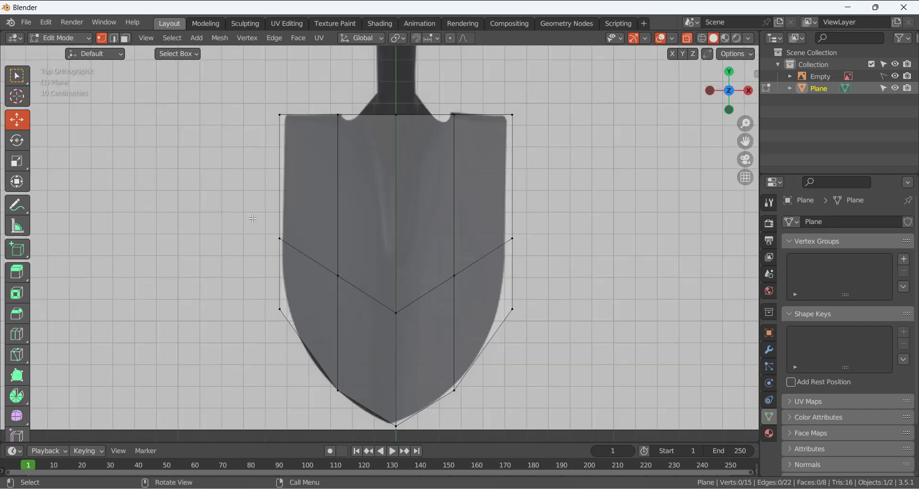
pyautogui.moveTo(248, 216); pyautogui.dragTo(471, 316)
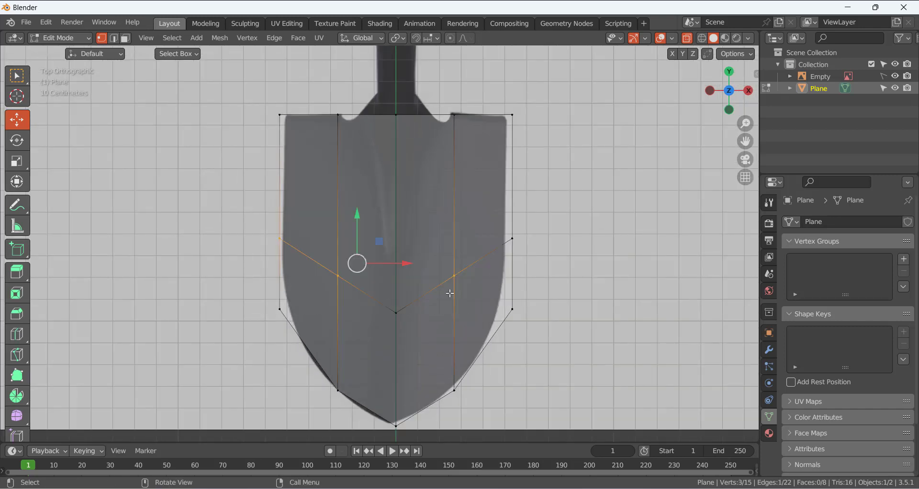
pyautogui.keyDown('shift'); pyautogui.click(515, 239); pyautogui.keyUp('shift')
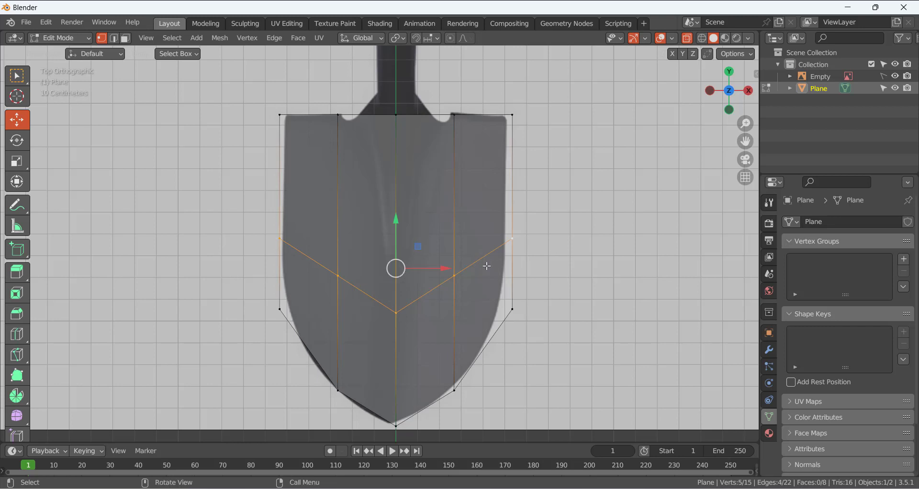
pyautogui.moveTo(401, 220); pyautogui.dragTo(409, 172)
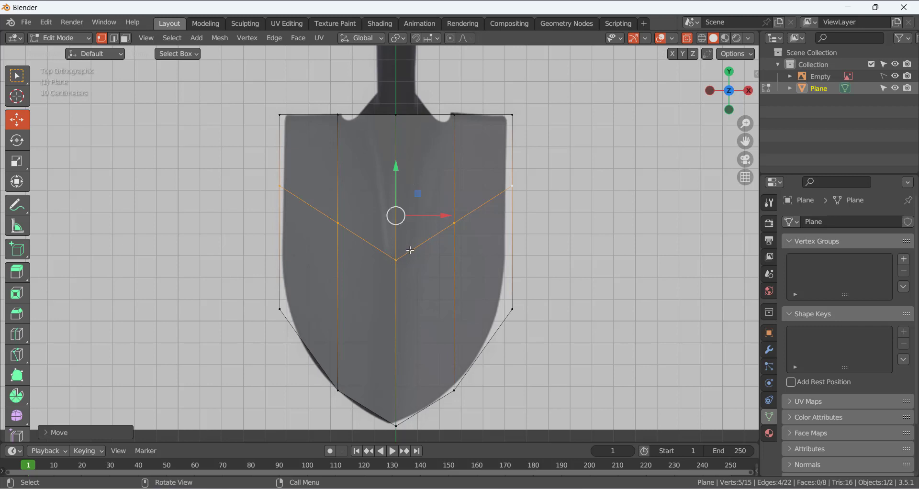
pyautogui.hotkey('alt', 'a')
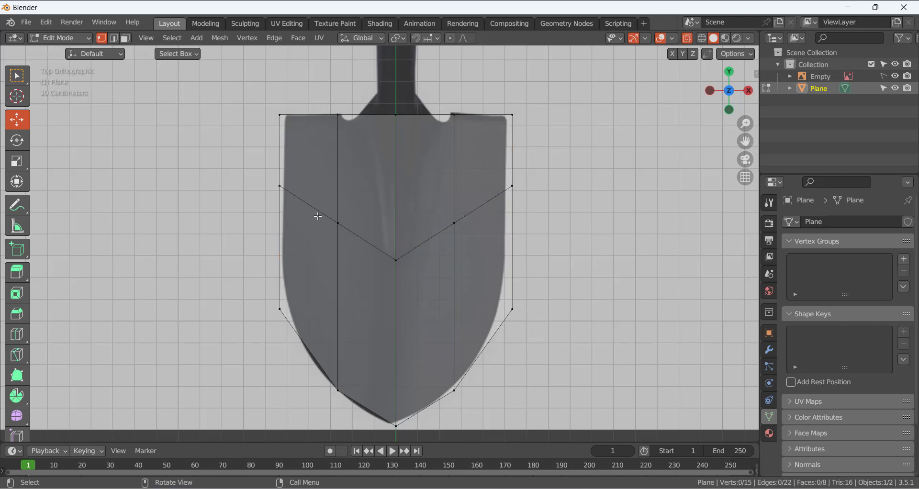
# - Lower the cross row's two intermediate vertices slightly along Y to round the V shape
pyautogui.click(455, 224)
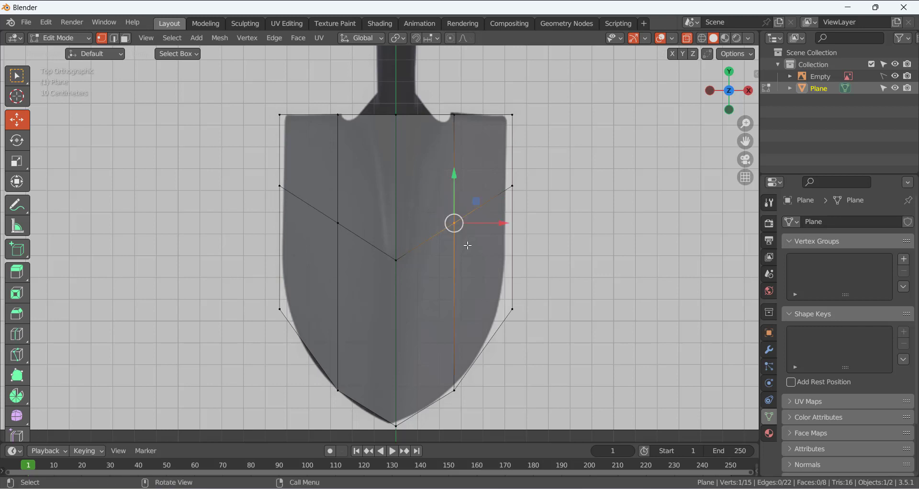
pyautogui.moveTo(453, 179); pyautogui.dragTo(454, 189)
pyautogui.hotkey('alt', 'a')
pyautogui.click(338, 223)
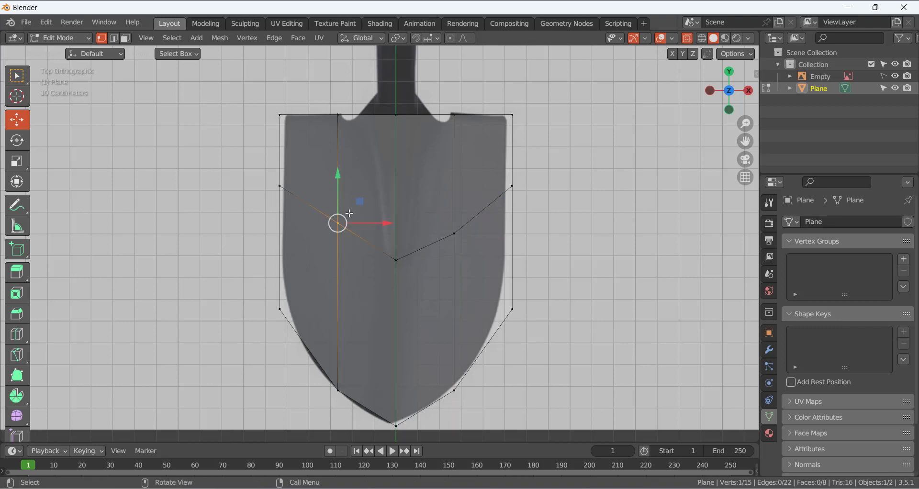
pyautogui.moveTo(341, 190); pyautogui.dragTo(341, 203)
pyautogui.hotkey('alt', 'a')
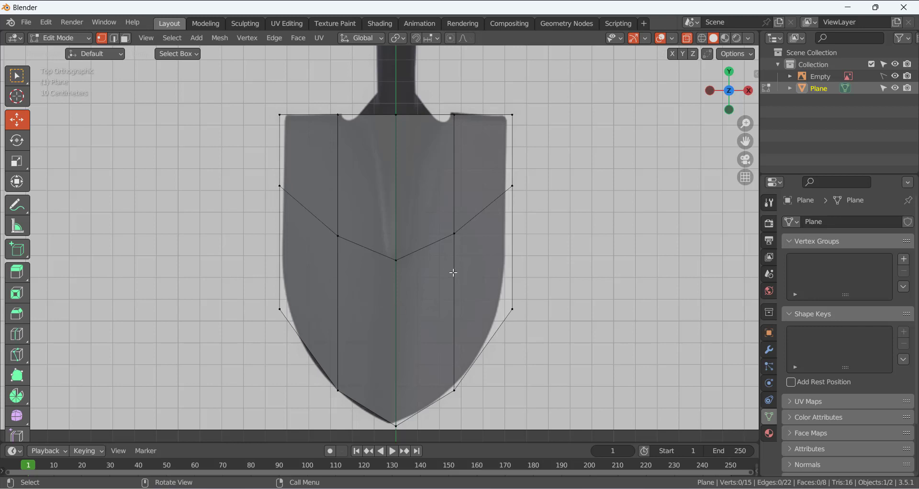
# - Nudge the cross row's two intermediate vertices up slightly along Y so they sit level with each other
pyautogui.scroll(-2, 411, 269)
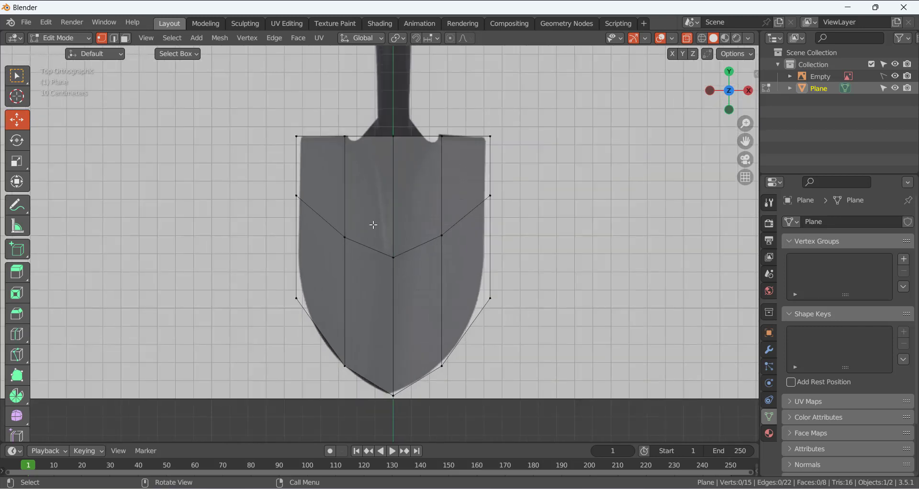
pyautogui.moveTo(373, 225); pyautogui.dragTo(407, 279)
pyautogui.click(552, 259)
pyautogui.click(441, 232)
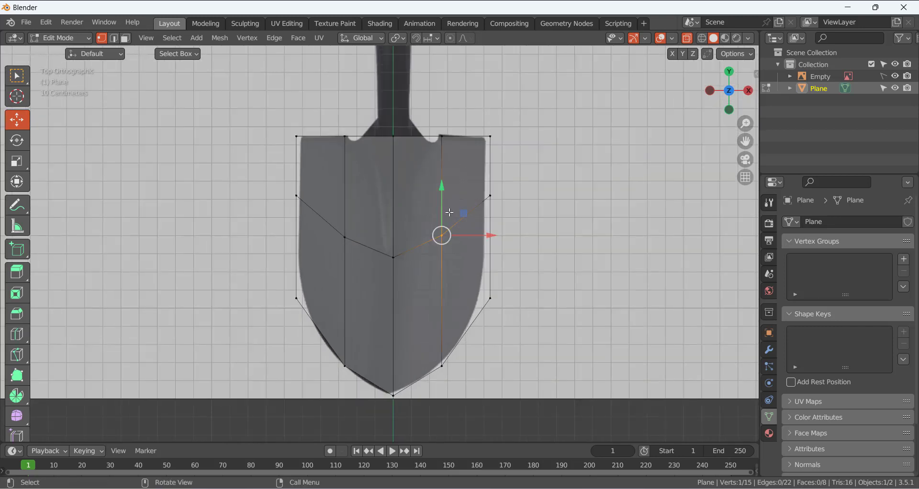
pyautogui.click(441, 197)
pyautogui.click(341, 231)
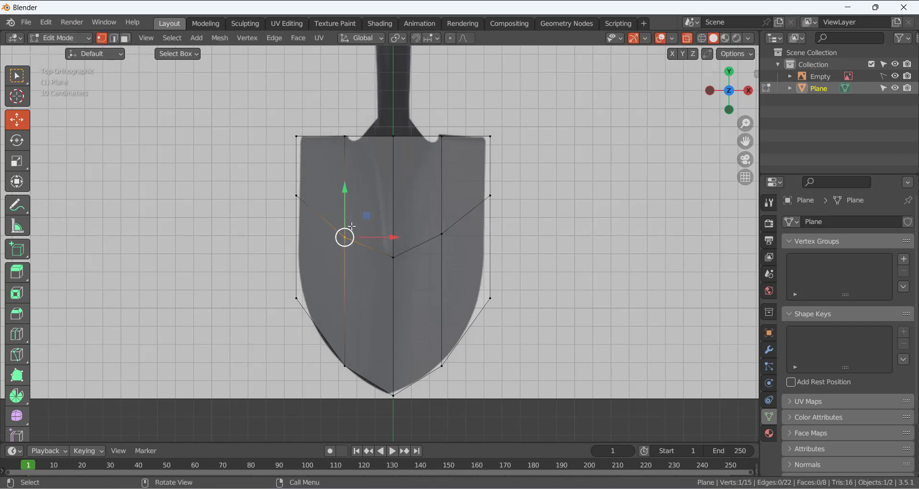
pyautogui.moveTo(345, 214); pyautogui.dragTo(348, 210)
pyautogui.click(565, 268)
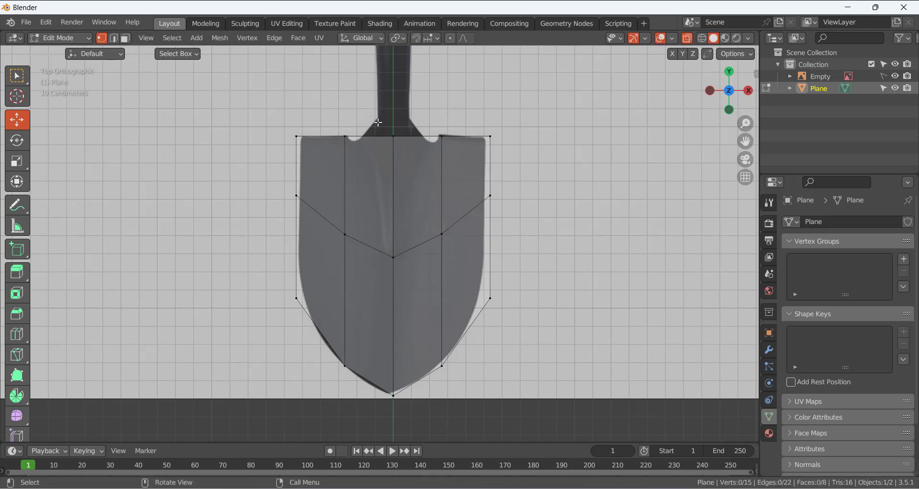
# - Bevel the blade's vertical centre edges with 2 segments and a width of about 0.1 m
pyautogui.moveTo(379, 123); pyautogui.dragTo(415, 417)
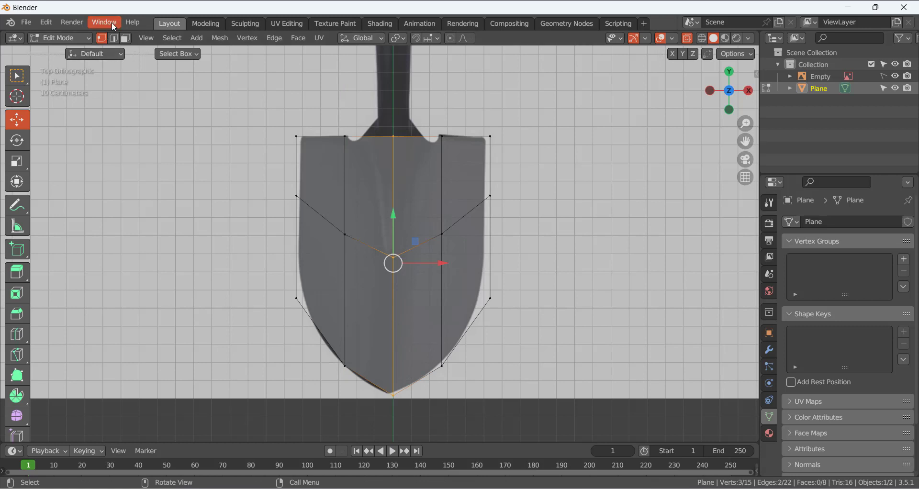
pyautogui.click(113, 40)
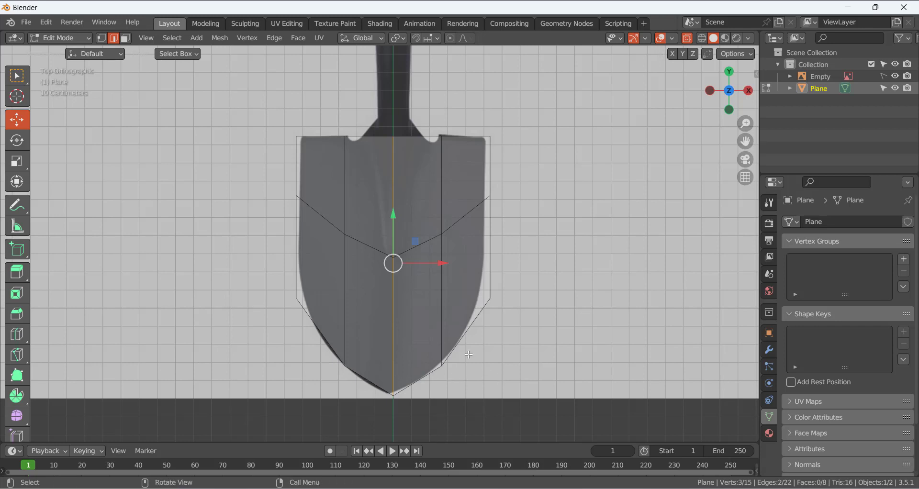
pyautogui.hotkey('ctrl', 'b')
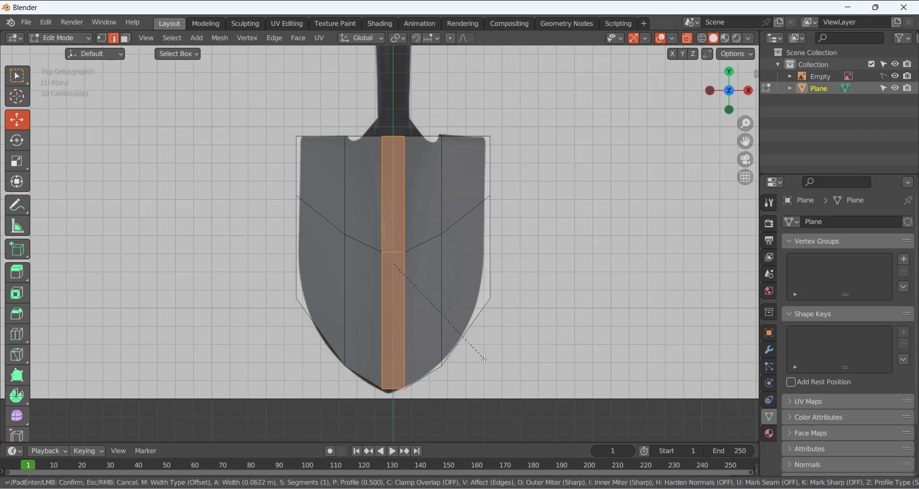
pyautogui.scroll(2, 486, 359)
pyautogui.scroll(-1, 487, 360)
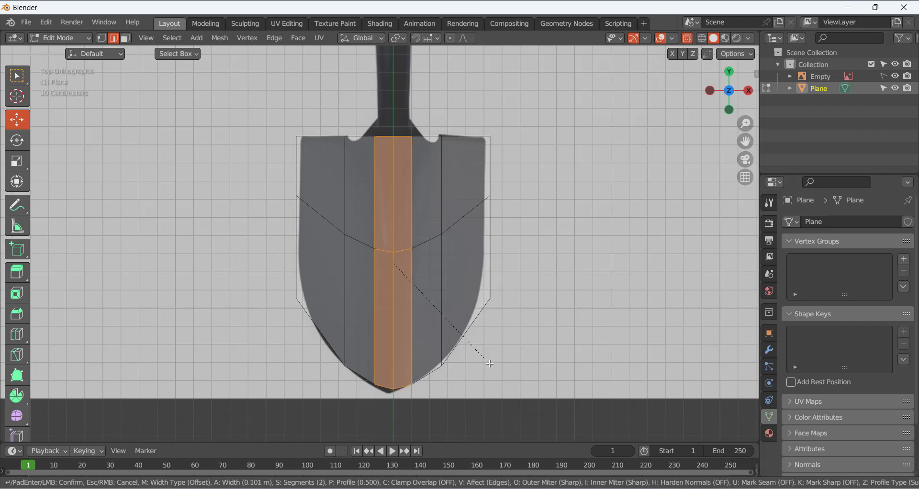
pyautogui.click(491, 366)
pyautogui.click(491, 367)
# - Delete the short cross-row edge just right of the centre line within the bevelled strip
pyautogui.scroll(2, 410, 250)
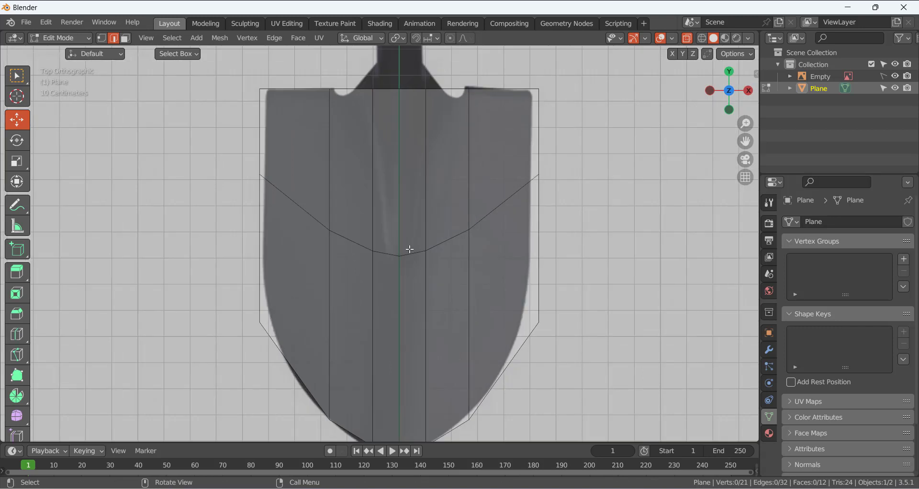
pyautogui.scroll(-2, 410, 249)
pyautogui.click(405, 250)
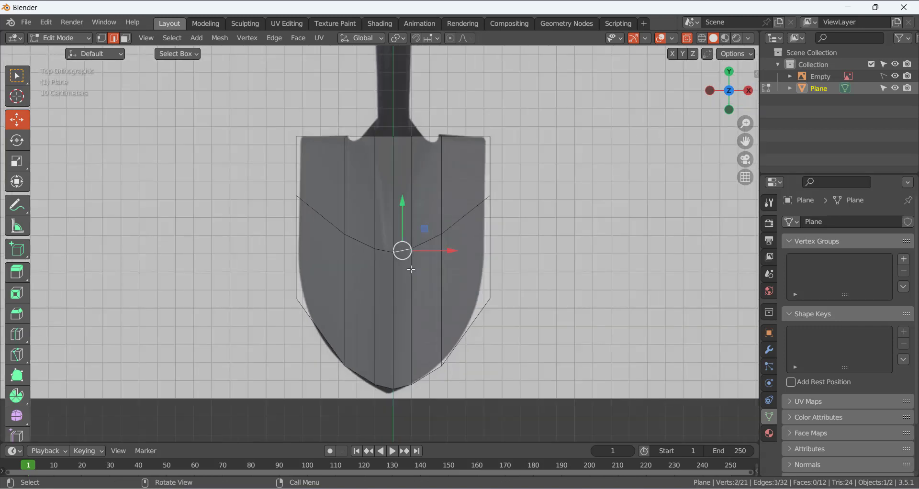
pyautogui.press('x')
pyautogui.click(406, 281)
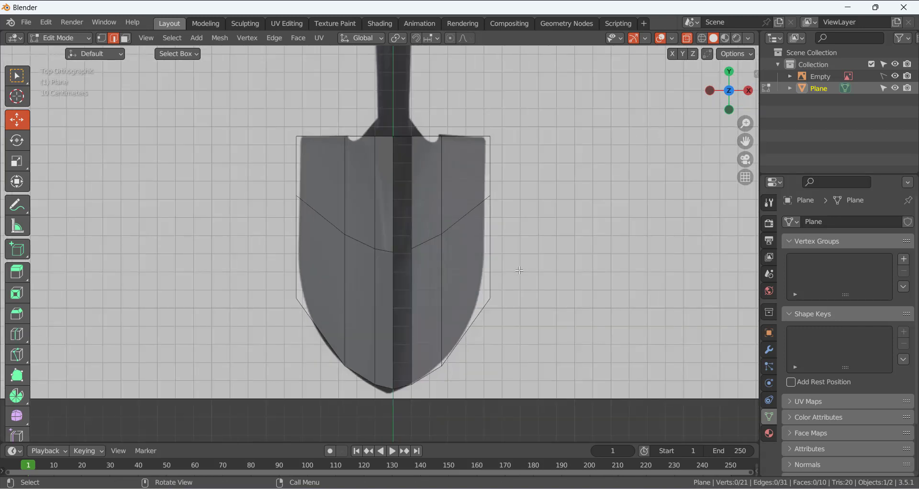
# - Undo the deletion of the short cross-row edge and switch to vertex selection
pyautogui.hotkey('ctrl', 'z')
pyautogui.hotkey('ctrl', 'z')
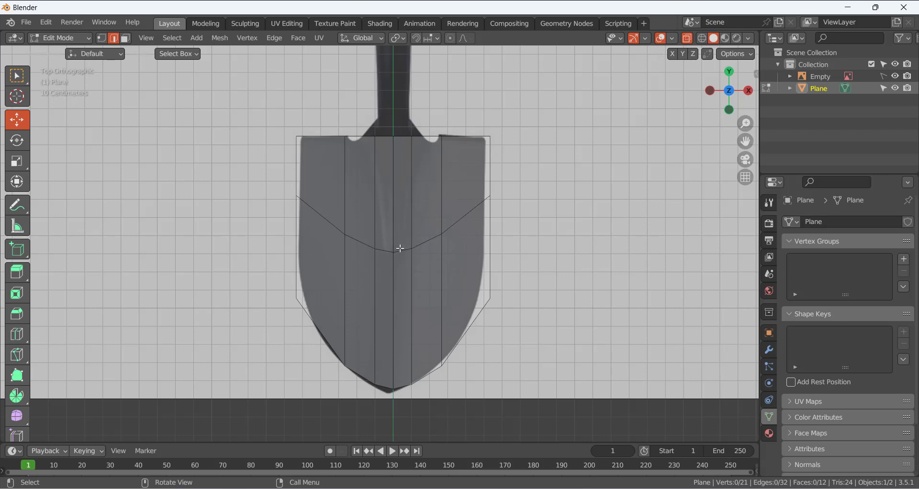
pyautogui.press('1')
# - Lower the cross row's centre vertex slightly along Y to sharpen the V point
pyautogui.scroll(2, 414, 258)
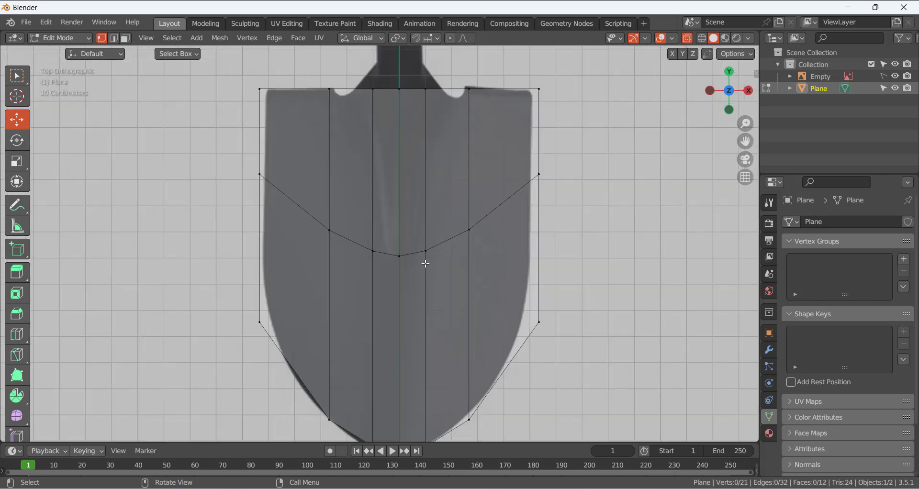
pyautogui.scroll(-1, 413, 259)
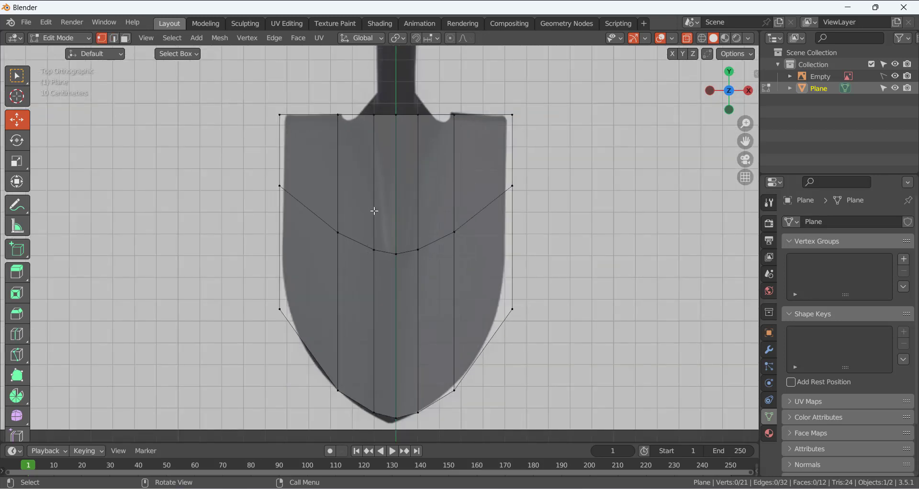
pyautogui.scroll(-1, 401, 257)
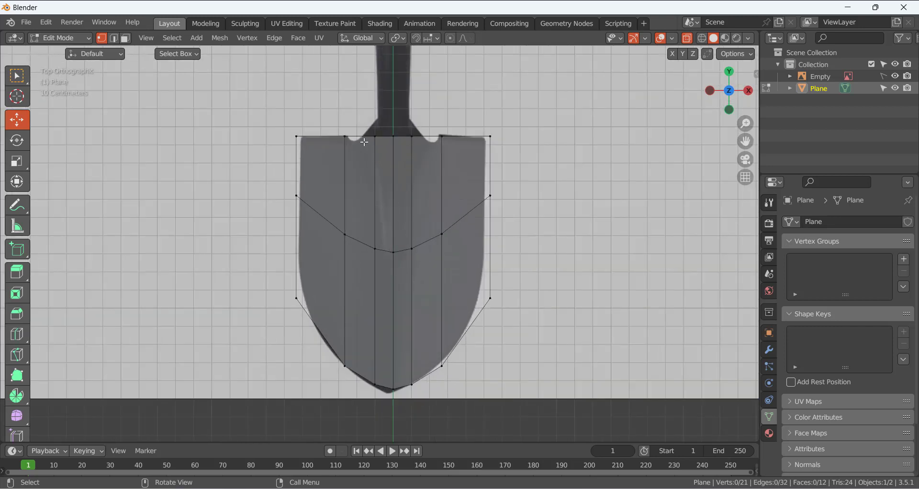
pyautogui.scroll(2, 390, 255)
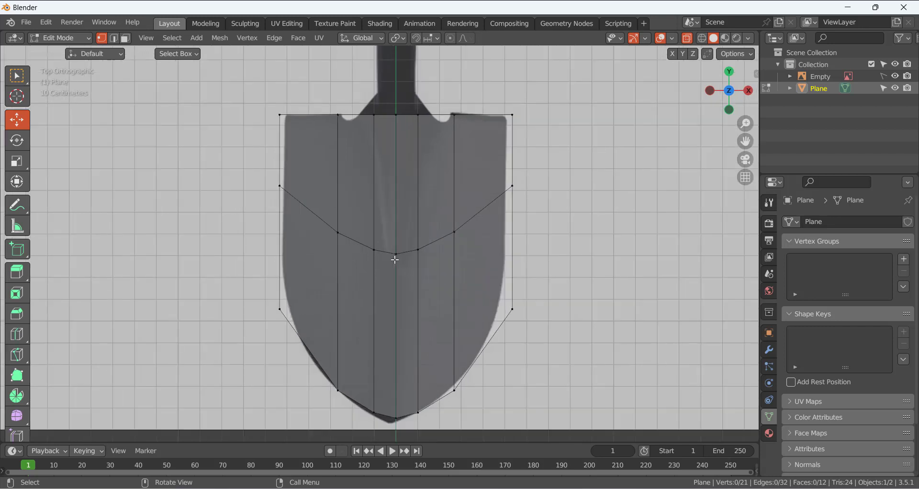
pyautogui.keyDown('alt'); pyautogui.click(399, 242); pyautogui.keyUp('alt')
pyautogui.moveTo(399, 222); pyautogui.dragTo(435, 261)
# - Try to scale the two cross-row vertices flanking the centre closer together along X about their median point
pyautogui.click(418, 241)
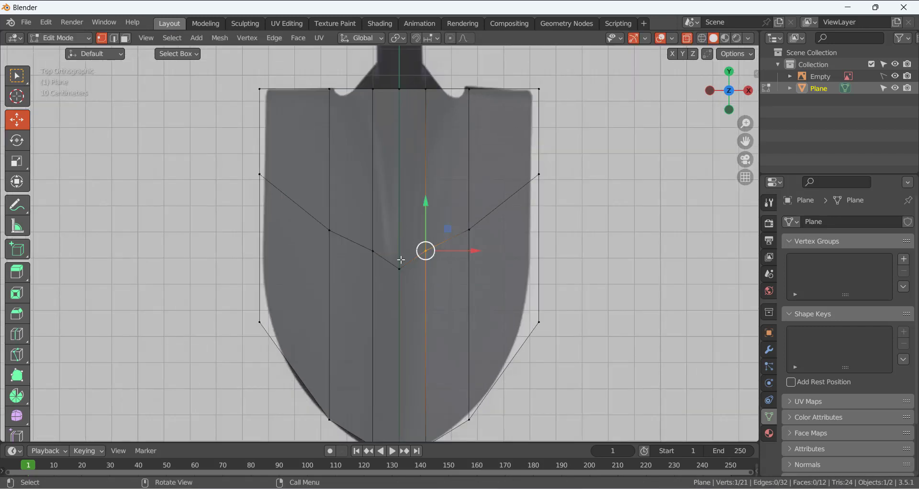
pyautogui.keyDown('shift'); pyautogui.moveTo(356, 239); pyautogui.dragTo(389, 261); pyautogui.keyUp('shift')
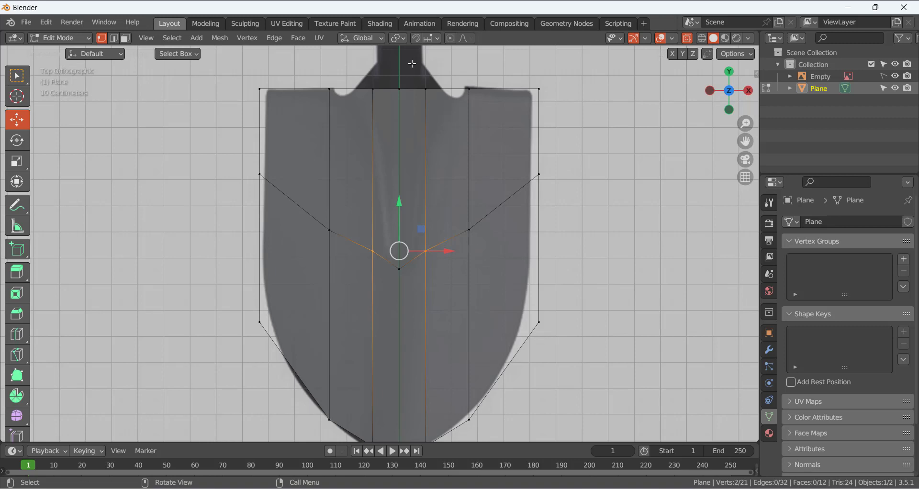
pyautogui.click(405, 38)
pyautogui.click(432, 91)
pyautogui.press('s')
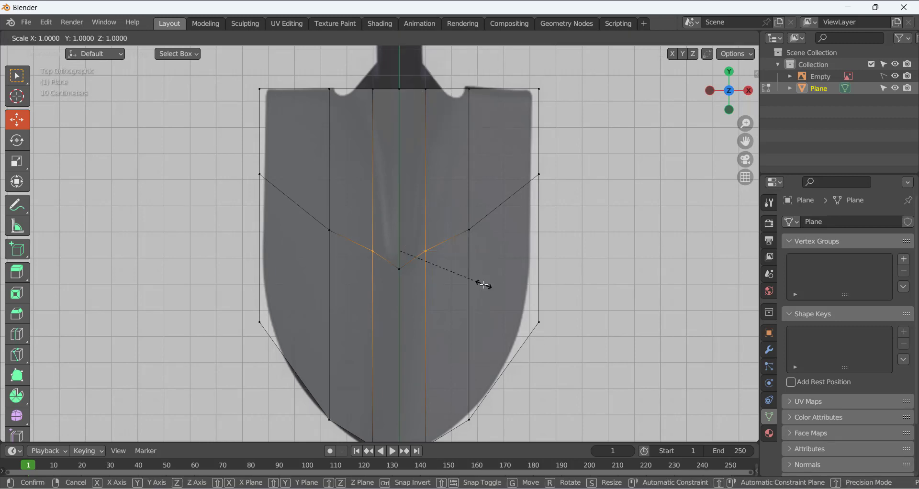
pyautogui.press('x')
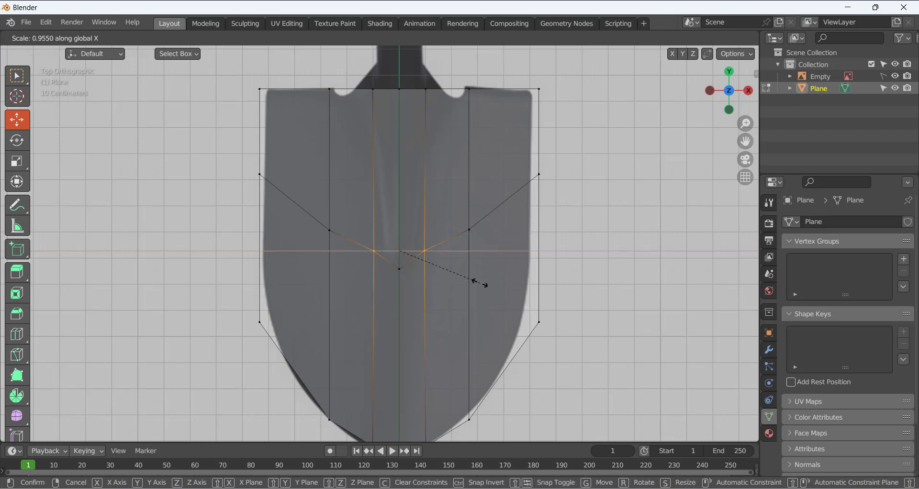
pyautogui.click(472, 279)
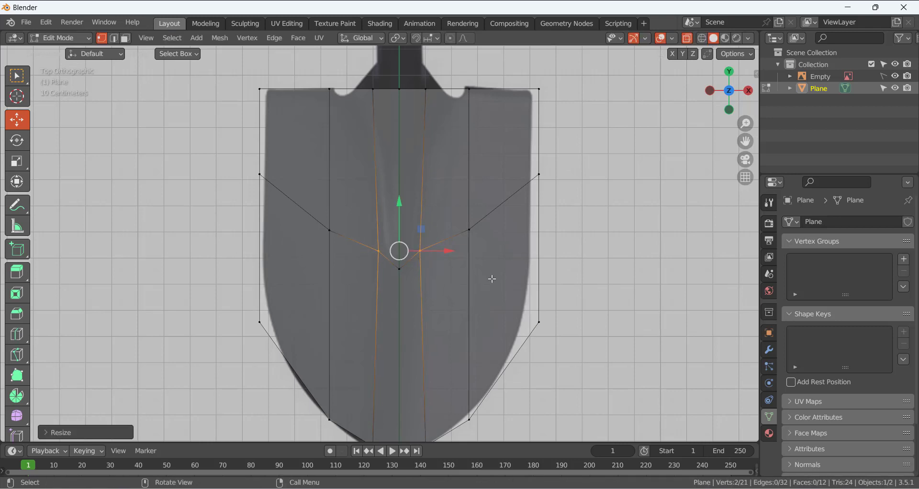
pyautogui.hotkey('alt', 'a')
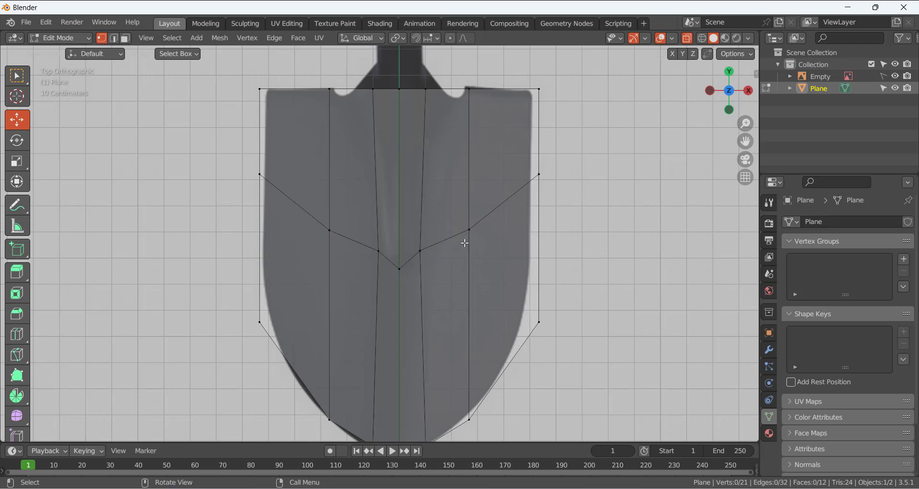
pyautogui.hotkey('ctrl', 'z')
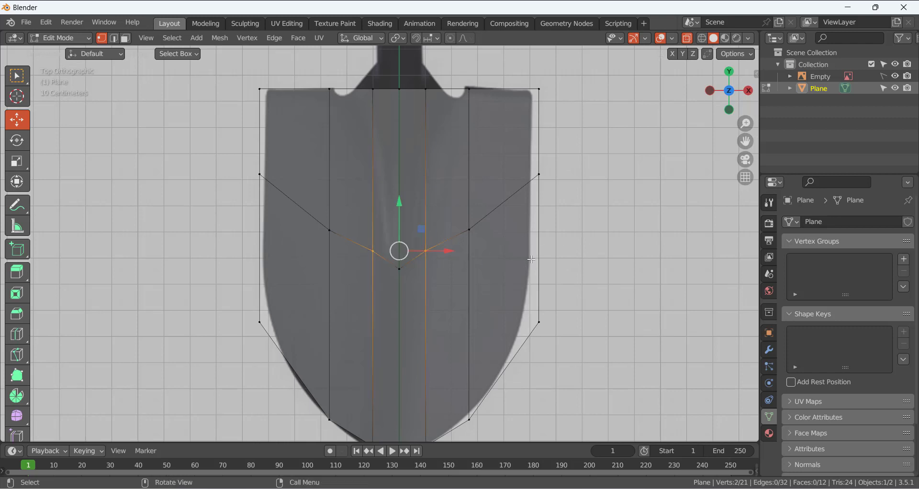
pyautogui.scroll(-4, 479, 297)
pyautogui.scroll(2, 490, 319)
pyautogui.hotkey('alt', 'a')
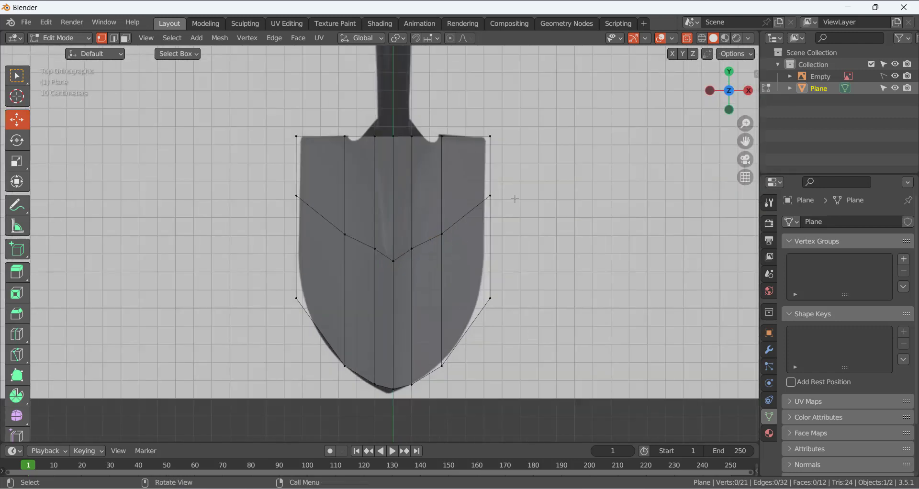
# - Using the 3D Cursor as pivot point, rotate the blade's right half with the centre line by -15° about global Y
pyautogui.click(400, 38)
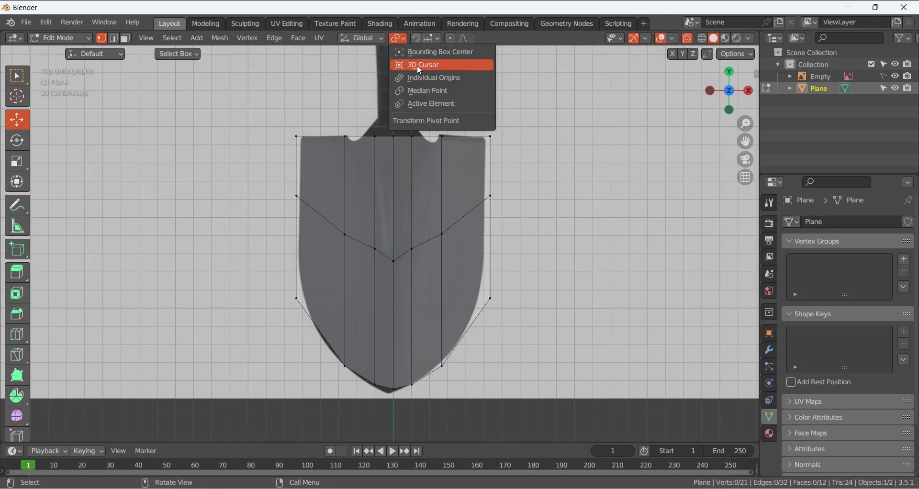
pyautogui.click(418, 67)
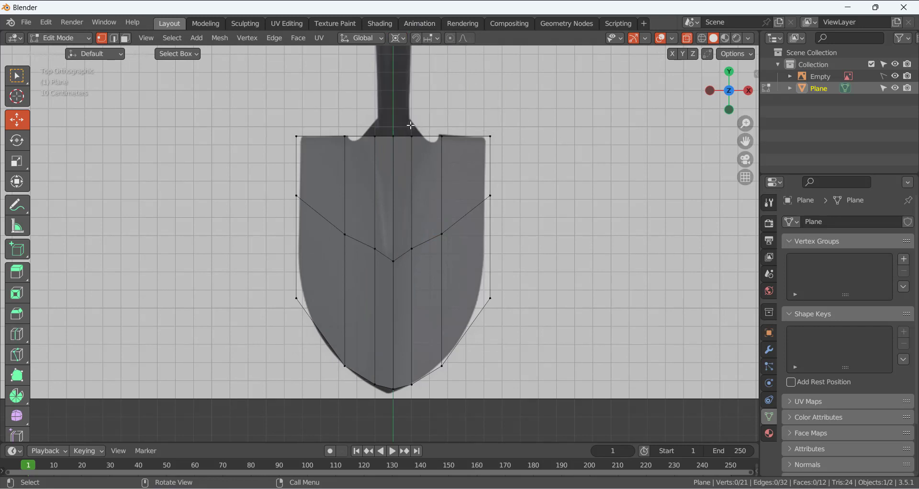
pyautogui.moveTo(385, 124); pyautogui.dragTo(539, 405)
pyautogui.moveTo(539, 406); pyautogui.dragTo(456, 272, button='middle')
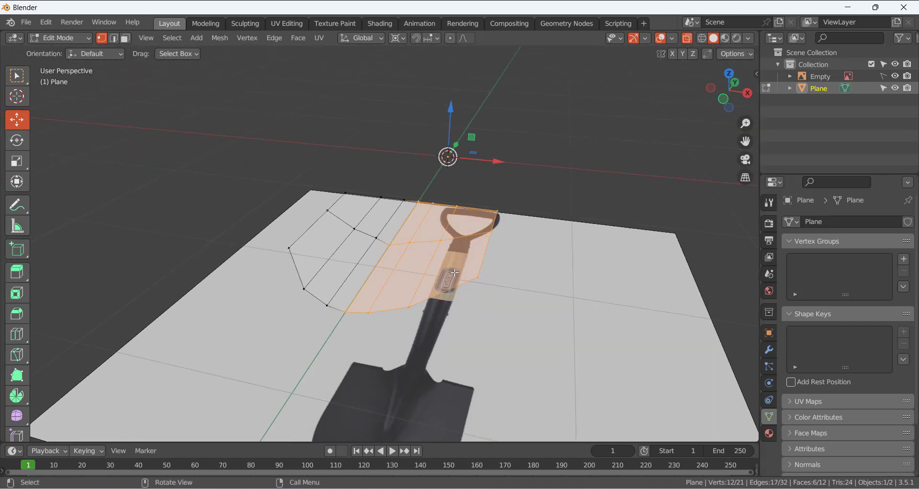
pyautogui.scroll(-3, 403, 364)
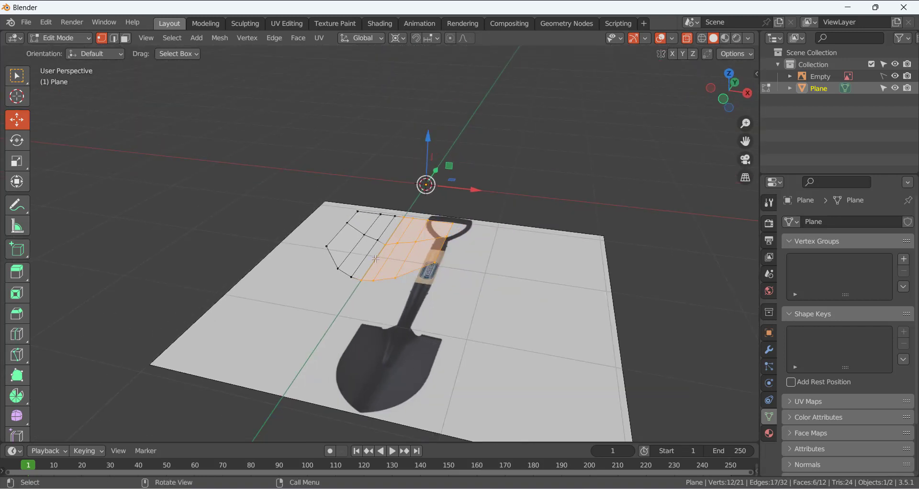
pyautogui.moveTo(433, 283); pyautogui.dragTo(430, 254, button='middle')
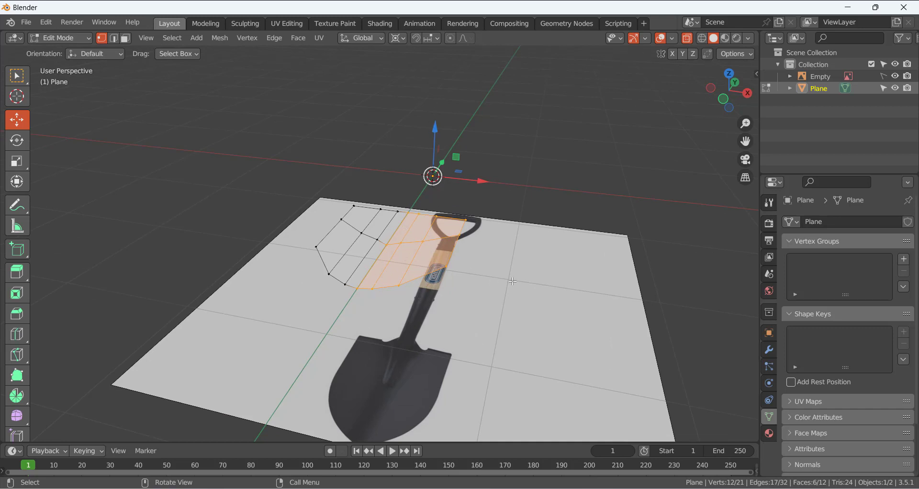
pyautogui.press('r')
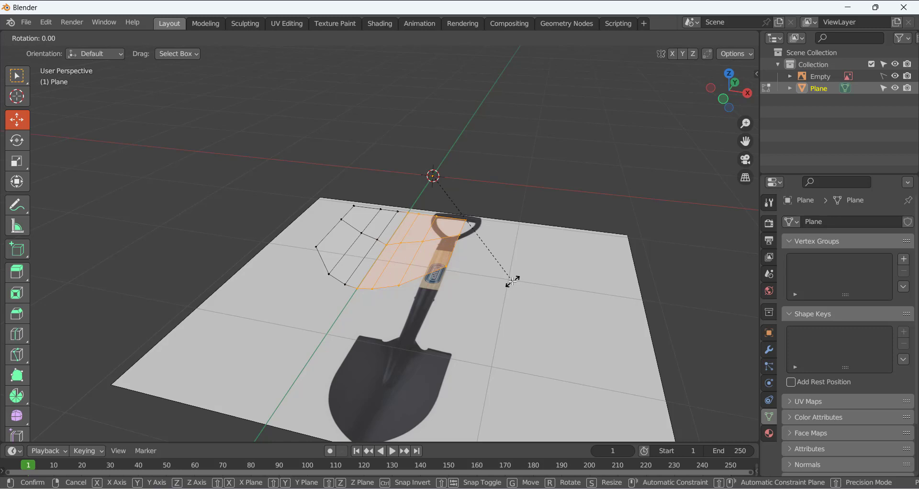
pyautogui.press('y')
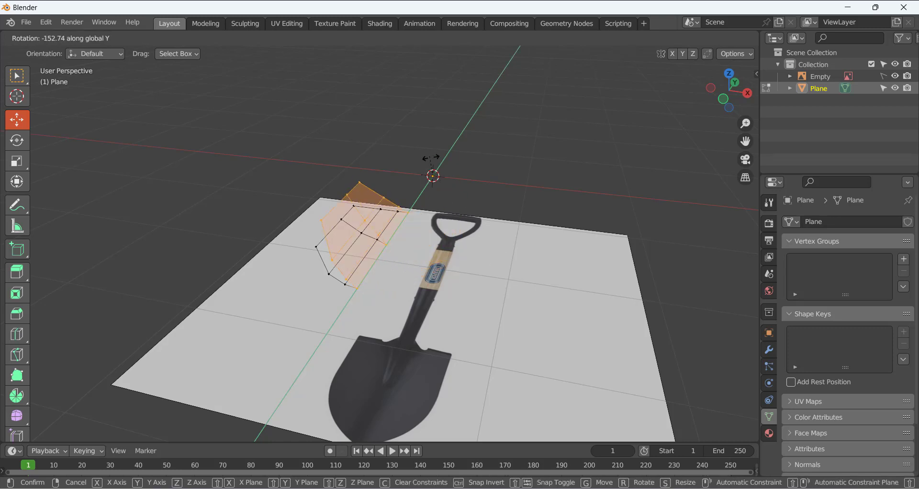
pyautogui.click(459, 191)
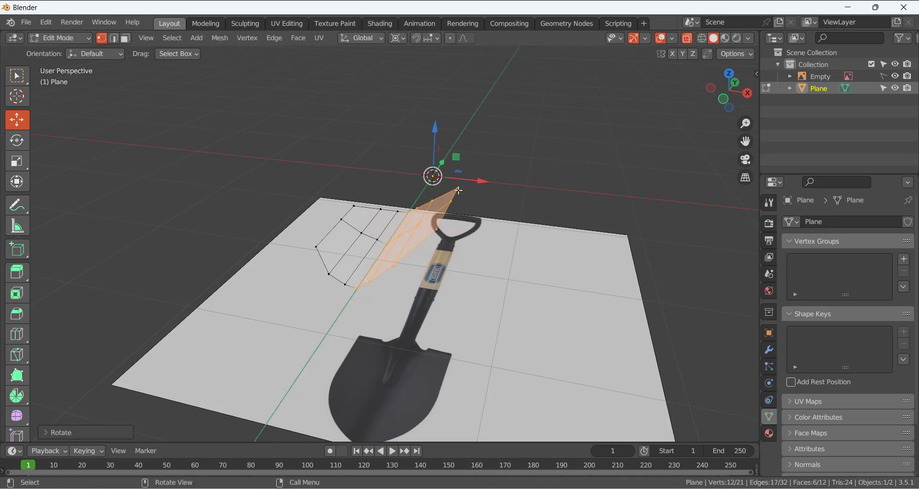
pyautogui.click(50, 432)
pyautogui.doubleClick(144, 377)
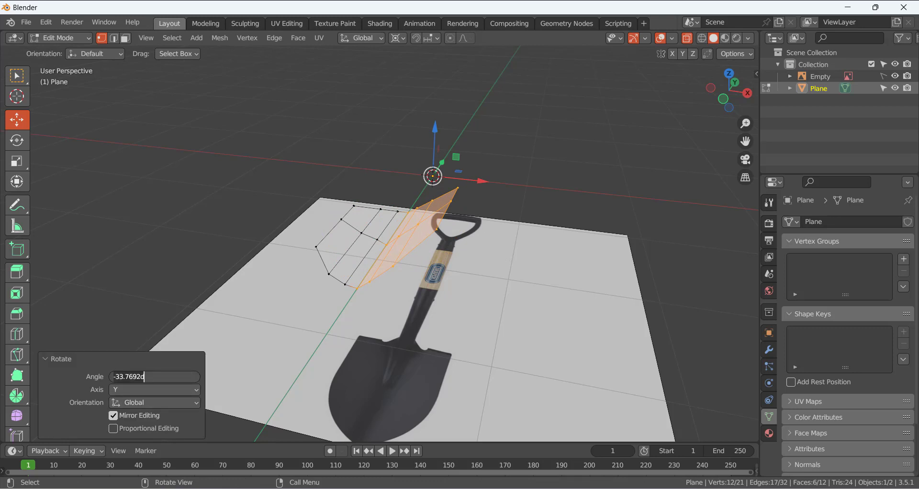
pyautogui.hotkey('ctrl', 'a')
pyautogui.write('-')
pyautogui.press('Return')
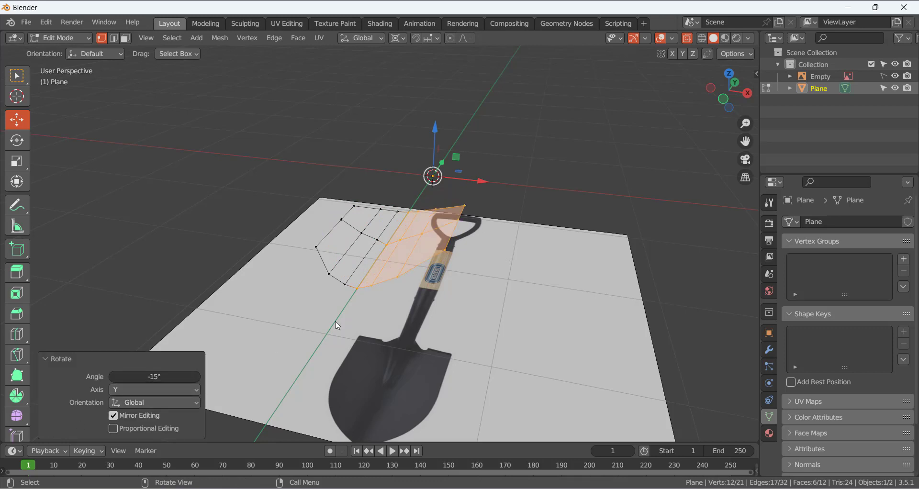
pyautogui.click(498, 271)
# - Rotate the blade's left half with the centre line by 15° about global Y around the 3D Cursor
pyautogui.moveTo(325, 212); pyautogui.dragTo(308, 207, button='middle')
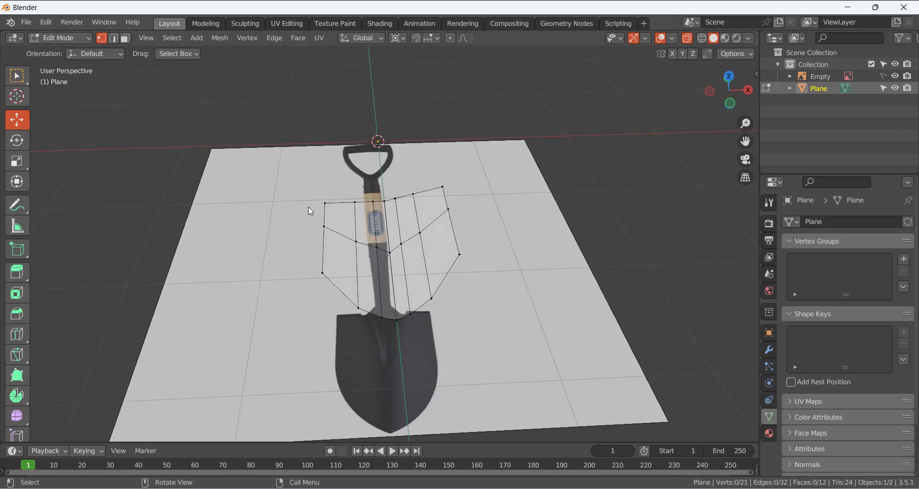
pyautogui.moveTo(300, 179); pyautogui.dragTo(398, 343)
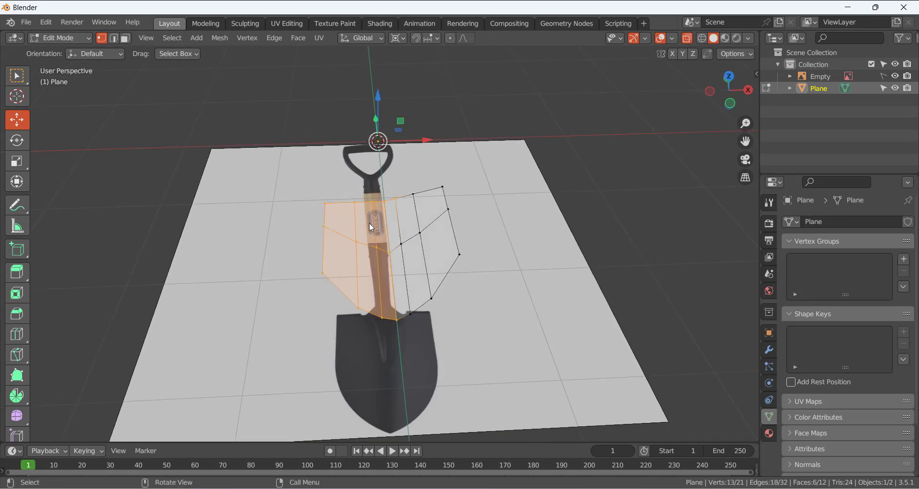
pyautogui.keyDown('shift'); pyautogui.click(395, 198); pyautogui.keyUp('shift')
pyautogui.press('r')
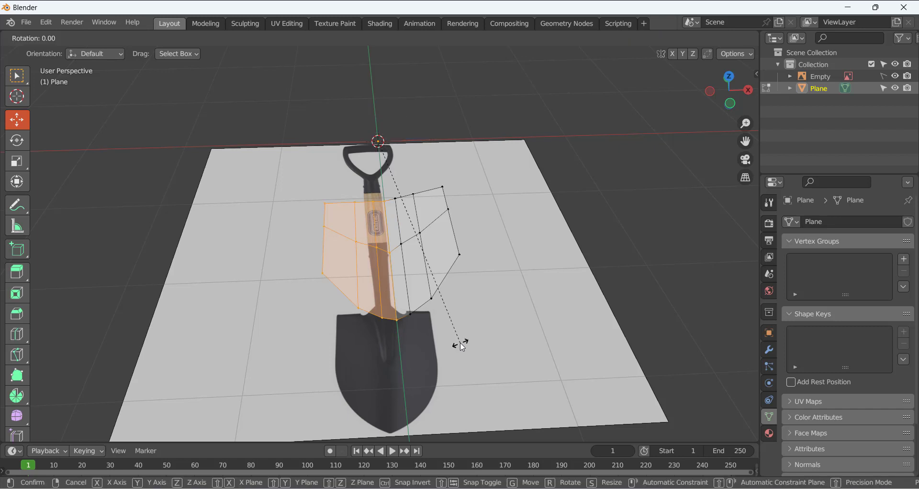
pyautogui.press('y')
pyautogui.click(382, 295)
pyautogui.doubleClick(153, 377)
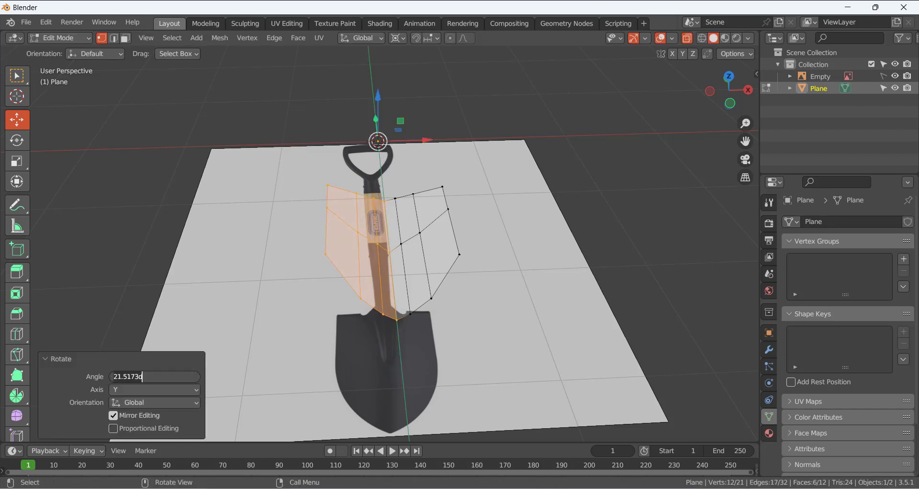
pyautogui.write('15')
pyautogui.press('Return')
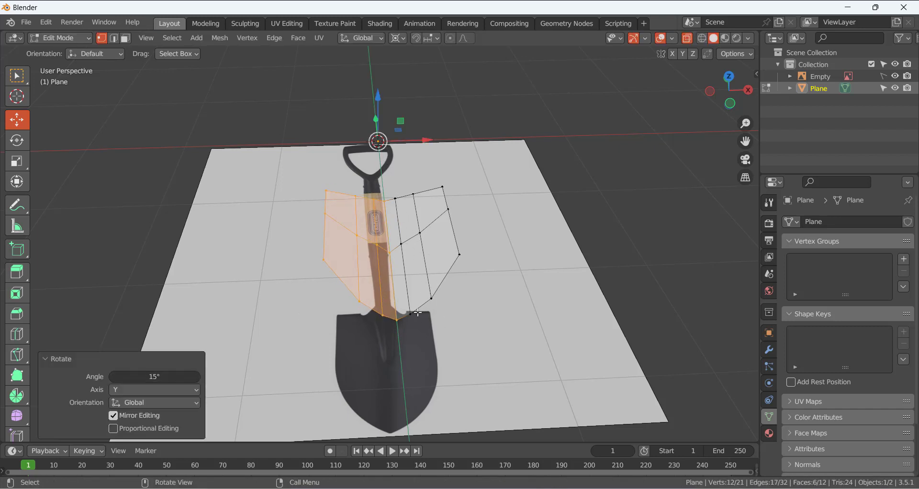
pyautogui.click(481, 306)
# - In the right side view, raise the seven vertices of the blade's curved lower outline slightly along Z
pyautogui.moveTo(481, 307); pyautogui.dragTo(355, 283, button='middle')
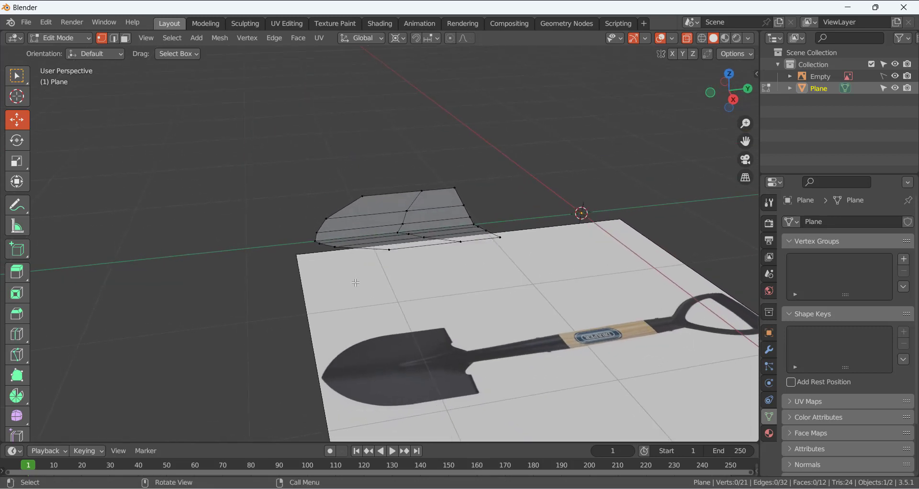
pyautogui.moveTo(281, 170); pyautogui.dragTo(391, 281)
pyautogui.press('KP_1')
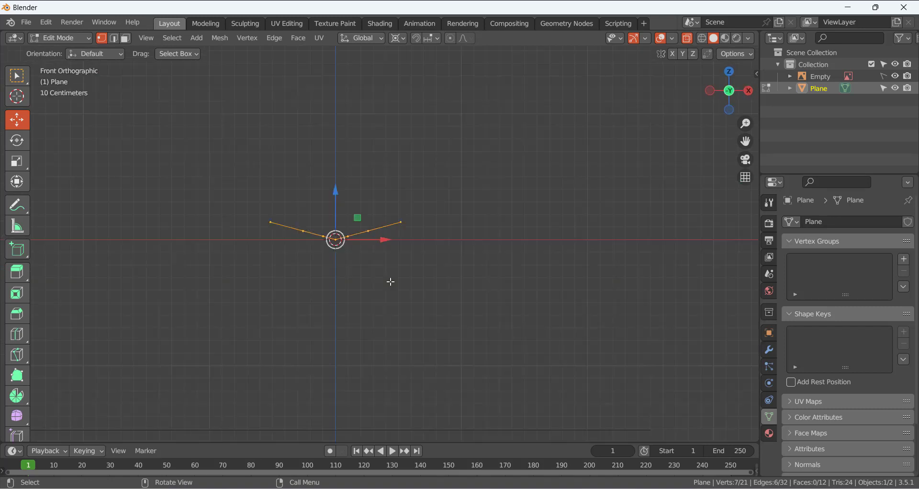
pyautogui.press('KP_3')
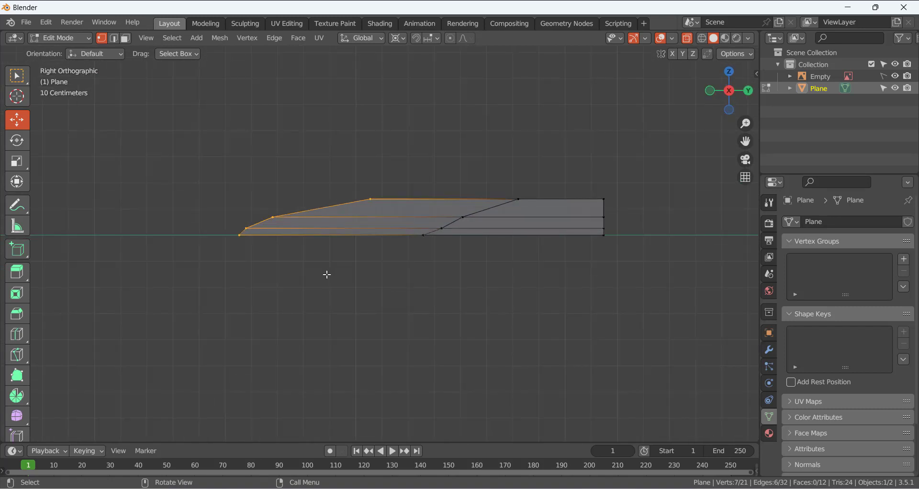
pyautogui.scroll(-4, 327, 274)
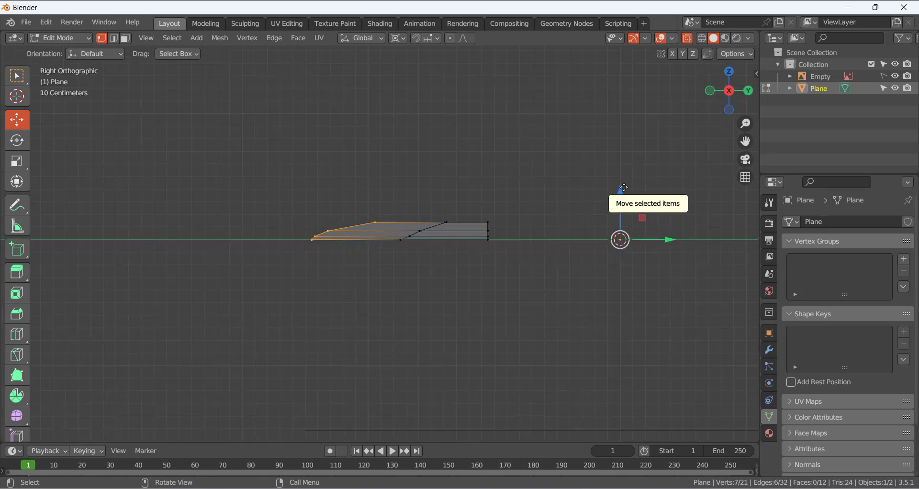
pyautogui.moveTo(621, 193); pyautogui.dragTo(624, 185)
pyautogui.hotkey('alt', 'a')
# - Lower the two outer side vertices of the curved outline slightly along Z
pyautogui.scroll(2, 389, 211)
pyautogui.moveTo(355, 185); pyautogui.dragTo(395, 220)
pyautogui.moveTo(730, 191); pyautogui.dragTo(728, 201)
pyautogui.hotkey('alt', 'a')
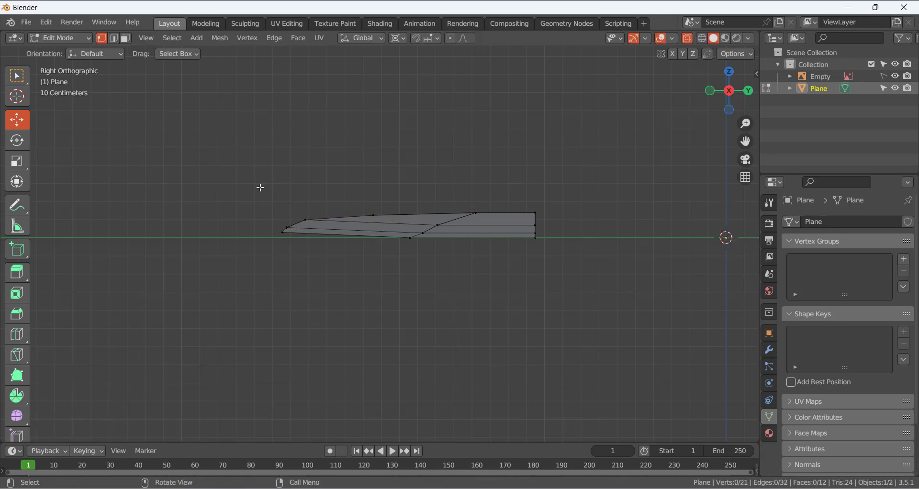
# - Raise the vertices around the blade's tip slightly along Z
pyautogui.moveTo(259, 187); pyautogui.dragTo(323, 236)
pyautogui.moveTo(725, 199); pyautogui.dragTo(727, 192)
pyautogui.hotkey('alt', 'a')
# - Leave the side view for a perspective view of the blade and turn off X-Ray
pyautogui.scroll(-4, 381, 228)
pyautogui.moveTo(362, 191); pyautogui.dragTo(372, 233, button='middle')
pyautogui.click(688, 39)
pyautogui.scroll(3, 389, 224)
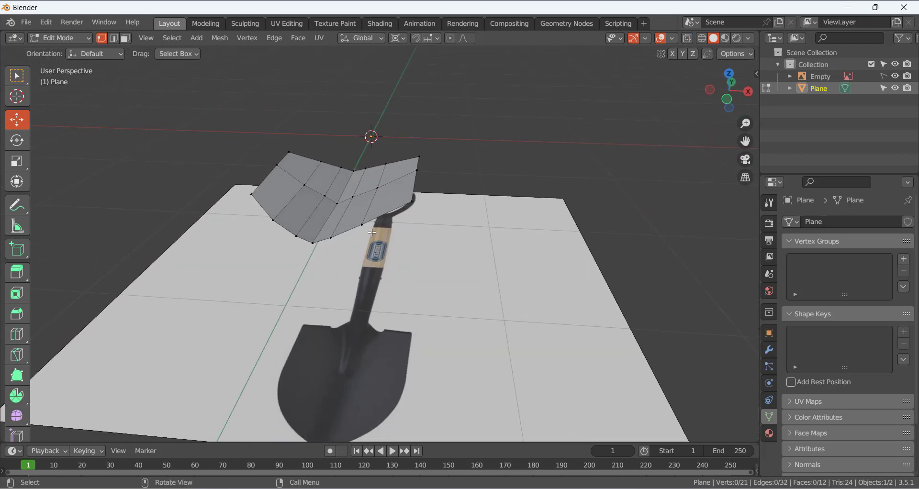
# - Set the pivot to Median Point and lower the six vertices of the columns midway between centre line and side edges about 0.038 m along Z
pyautogui.click(365, 221)
pyautogui.keyDown('shift'); pyautogui.click(378, 188); pyautogui.keyUp('shift')
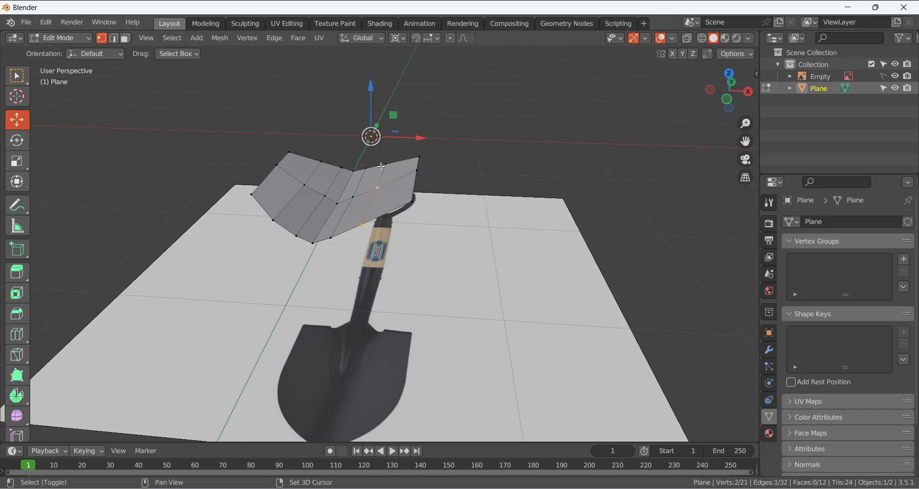
pyautogui.keyDown('shift'); pyautogui.click(385, 165); pyautogui.keyUp('shift')
pyautogui.keyDown('shift'); pyautogui.click(322, 163); pyautogui.keyUp('shift')
pyautogui.keyDown('shift'); pyautogui.click(305, 185); pyautogui.keyUp('shift')
pyautogui.keyDown('shift'); pyautogui.click(281, 212); pyautogui.keyUp('shift')
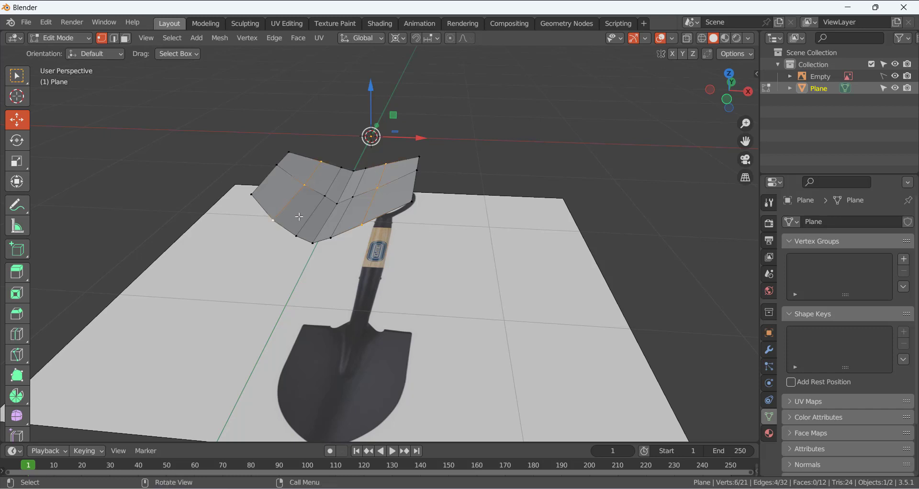
pyautogui.moveTo(281, 212); pyautogui.dragTo(420, 81, button='middle')
pyautogui.click(400, 38)
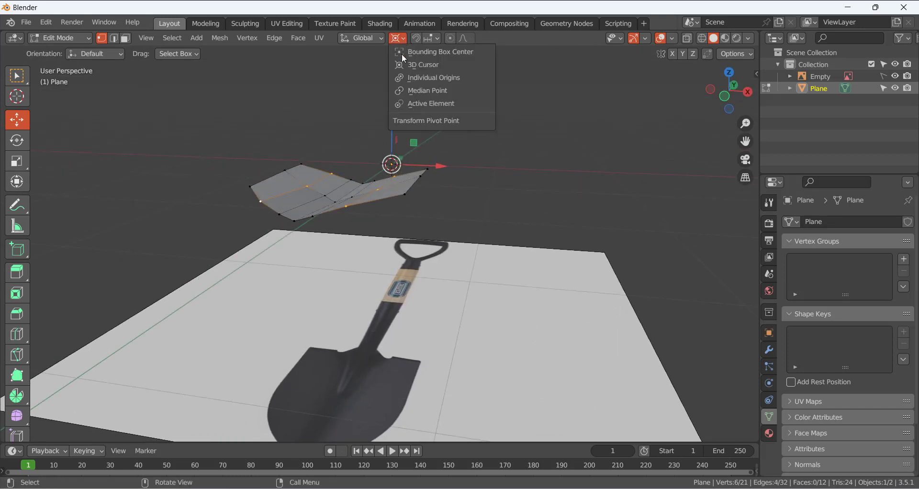
pyautogui.click(418, 91)
pyautogui.moveTo(316, 169); pyautogui.dragTo(338, 146, button='middle')
pyautogui.moveTo(338, 144); pyautogui.dragTo(338, 150)
pyautogui.moveTo(338, 150); pyautogui.dragTo(382, 163, button='middle')
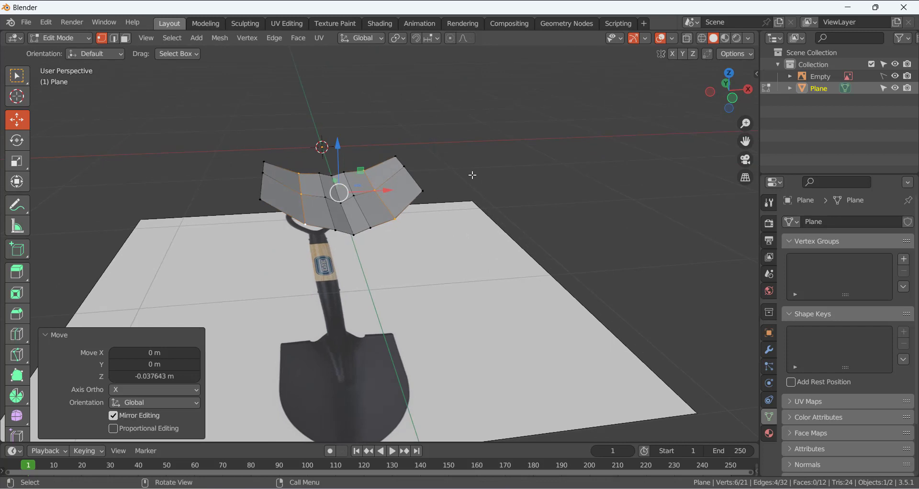
pyautogui.click(472, 174)
# - Lower the six vertices of the two columns flanking the blade's centre line by about 0.014 m along Z
pyautogui.click(355, 196)
pyautogui.click(354, 196)
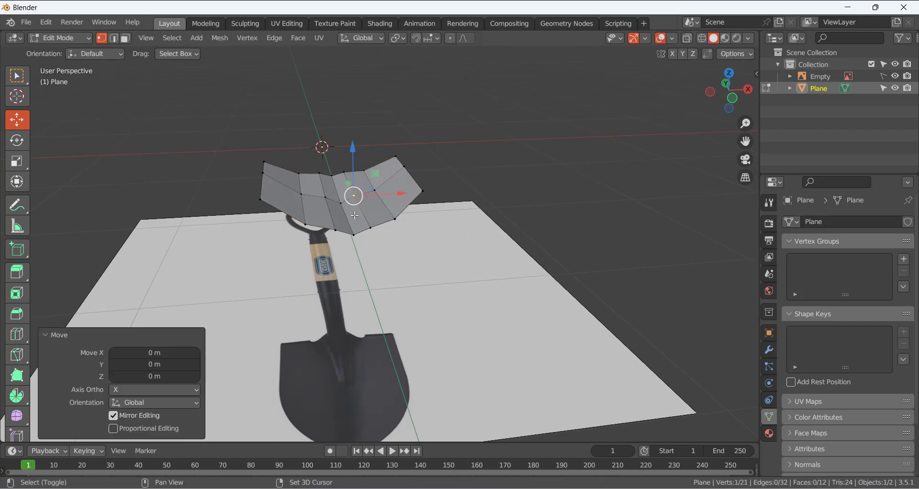
pyautogui.keyDown('shift'); pyautogui.click(343, 173); pyautogui.keyUp('shift')
pyautogui.keyDown('shift'); pyautogui.click(371, 228); pyautogui.keyUp('shift')
pyautogui.keyDown('shift'); pyautogui.click(320, 174); pyautogui.keyUp('shift')
pyautogui.keyDown('shift'); pyautogui.click(325, 197); pyautogui.keyUp('shift')
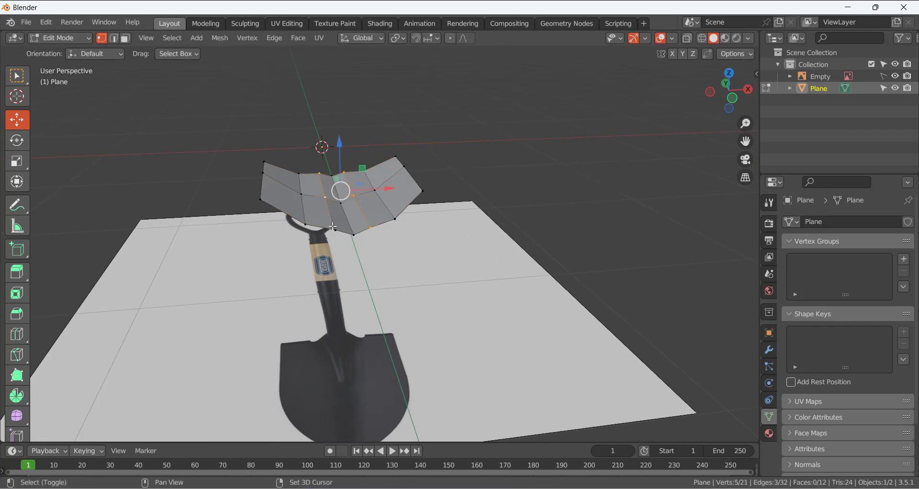
pyautogui.keyDown('shift'); pyautogui.click(335, 231); pyautogui.keyUp('shift')
pyautogui.moveTo(352, 230); pyautogui.dragTo(328, 230, button='middle')
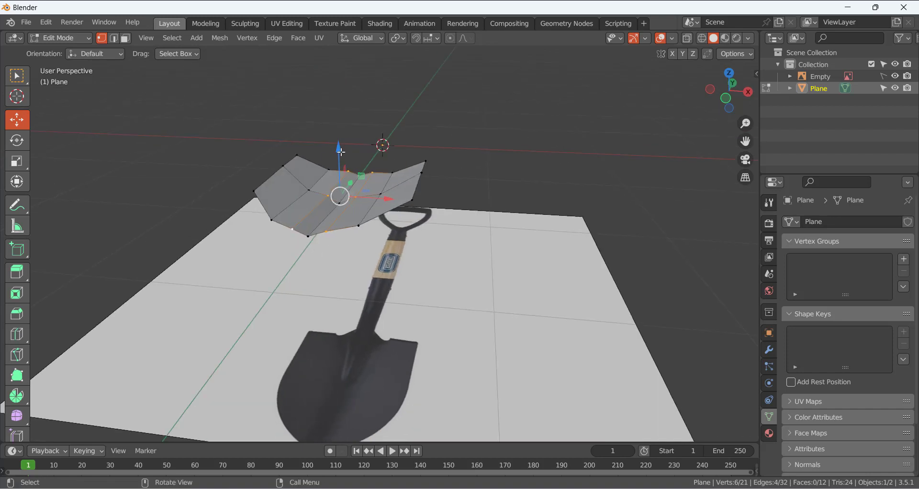
pyautogui.moveTo(341, 152); pyautogui.dragTo(340, 157)
pyautogui.moveTo(345, 163); pyautogui.dragTo(365, 185, button='middle')
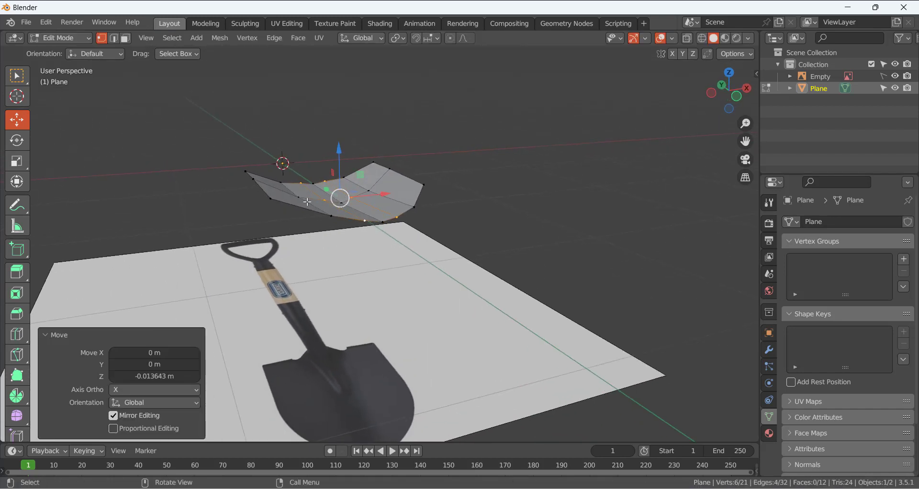
pyautogui.moveTo(352, 235); pyautogui.dragTo(409, 91, button='middle')
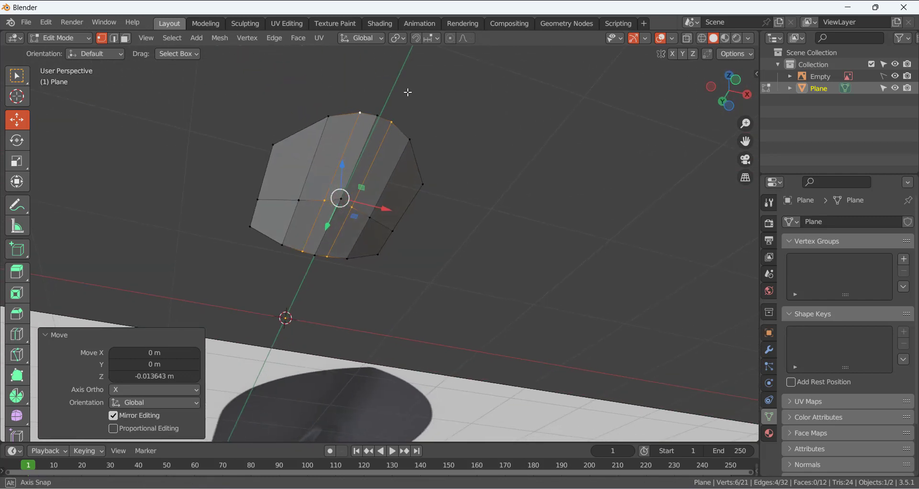
# - In top view, shift the two middle-row vertices flanking the centre line slightly toward the blade's tip along Y
pyautogui.click(394, 229)
pyautogui.scroll(2, 346, 137)
pyautogui.moveTo(346, 137); pyautogui.dragTo(325, 259, button='middle')
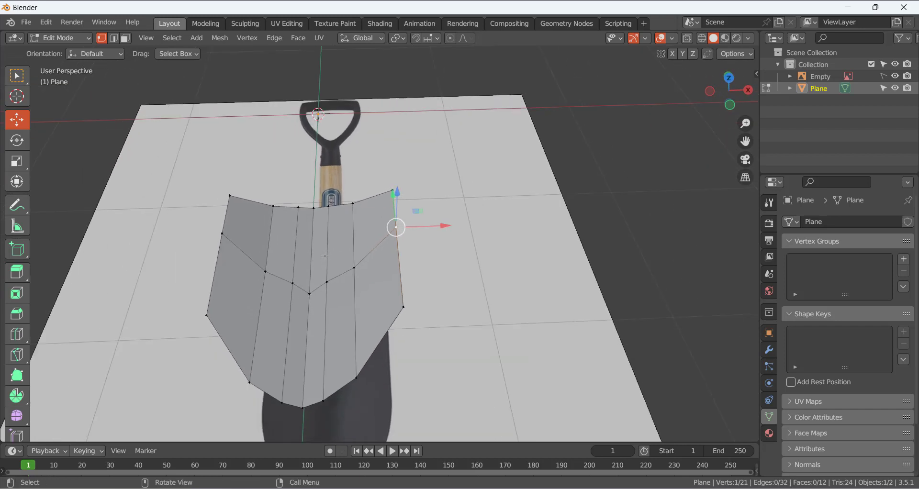
pyautogui.press('KP_7')
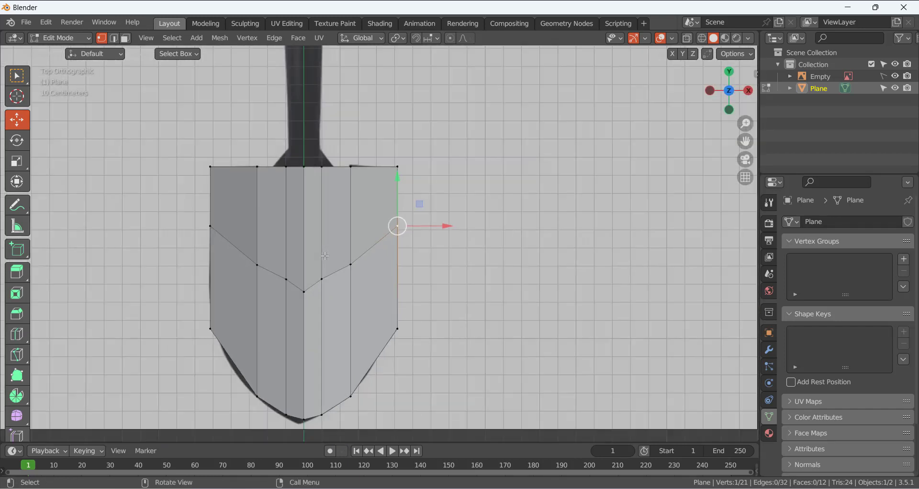
pyautogui.click(306, 171)
pyautogui.scroll(2, 306, 171)
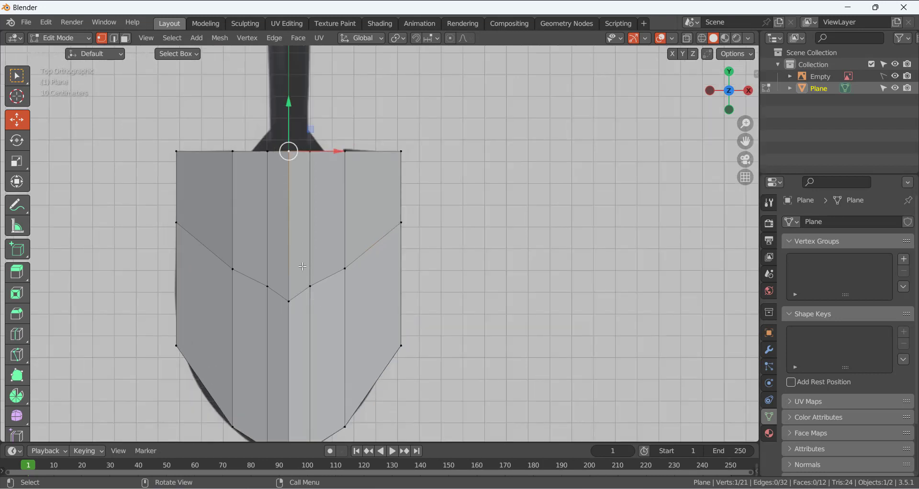
pyautogui.click(311, 290)
pyautogui.scroll(1, 315, 286)
pyautogui.moveTo(281, 257); pyautogui.dragTo(280, 266)
pyautogui.hotkey('ctrl', 'z')
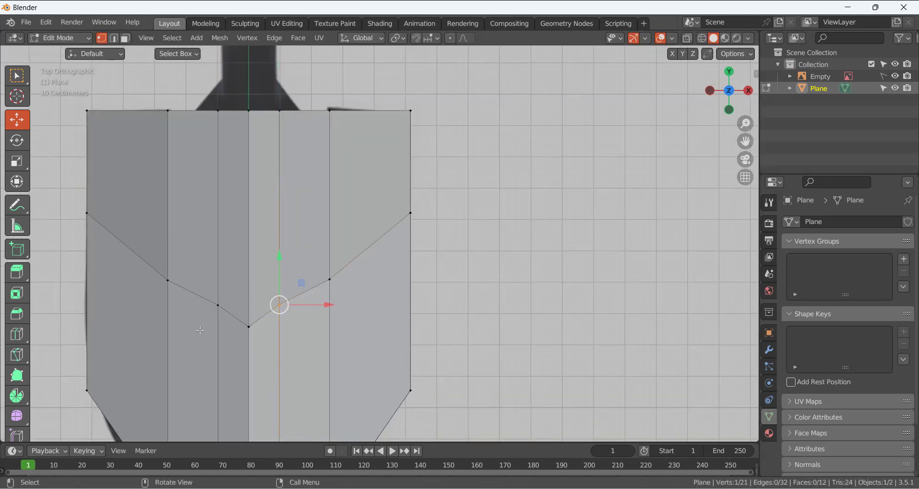
pyautogui.keyDown('shift'); pyautogui.click(218, 305); pyautogui.keyUp('shift')
pyautogui.moveTo(254, 270); pyautogui.dragTo(254, 276)
pyautogui.click(456, 277)
# - Move the two side-edge vertices of the blade's middle row toward the tip along Y to flatten its V shape
pyautogui.click(330, 279)
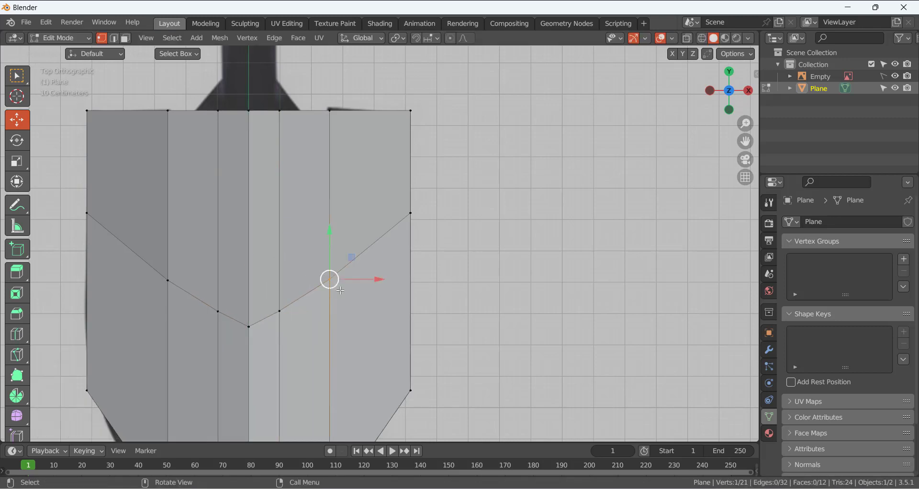
pyautogui.click(410, 213)
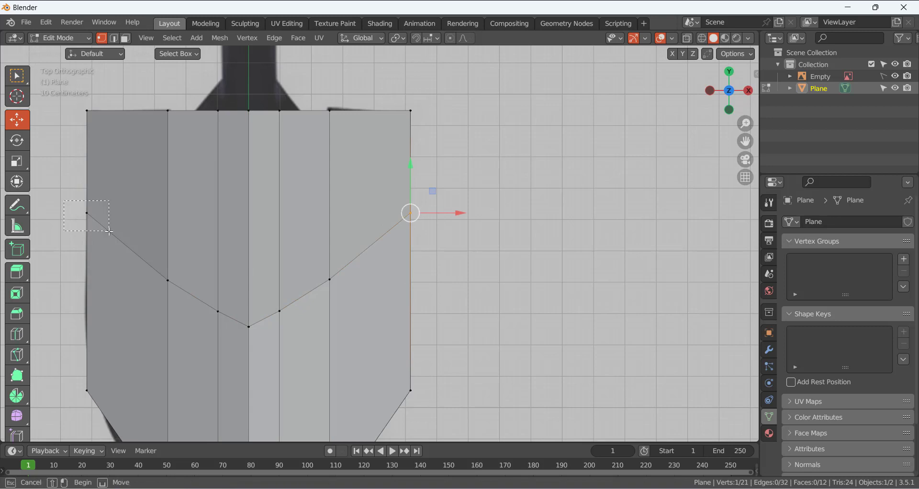
pyautogui.keyDown('shift'); pyautogui.click(87, 213); pyautogui.keyUp('shift')
pyautogui.moveTo(249, 165); pyautogui.dragTo(249, 196)
pyautogui.click(321, 324)
# - Move the four middle-row vertices between the centre line and side edges about 0.026 m toward the tip along Y
pyautogui.moveTo(272, 277); pyautogui.dragTo(353, 327)
pyautogui.moveTo(147, 264); pyautogui.dragTo(222, 330)
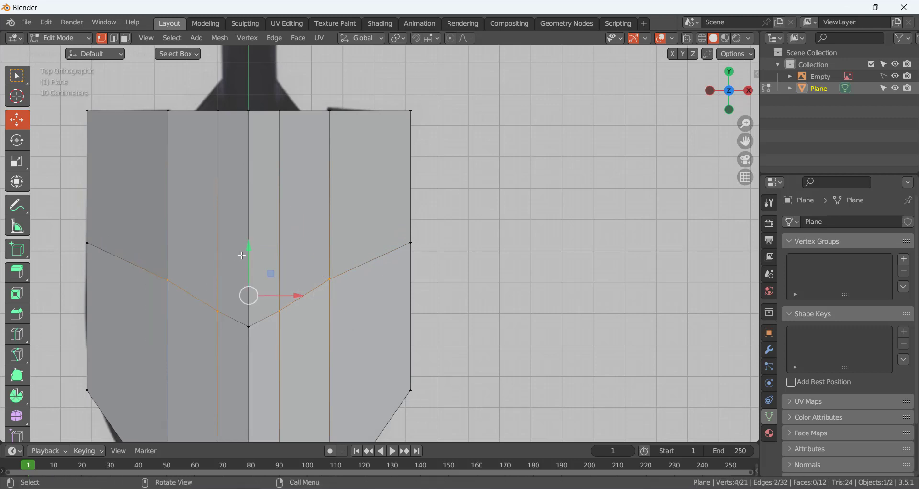
pyautogui.press('g')
pyautogui.click(244, 266)
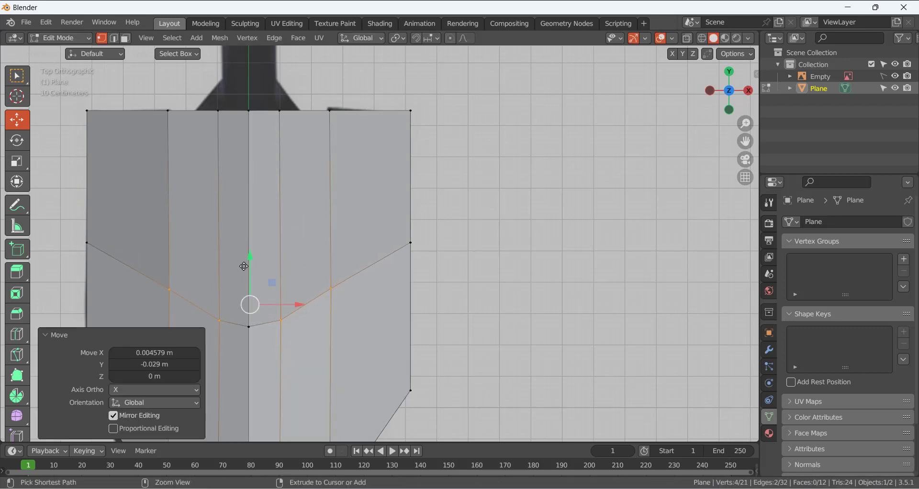
pyautogui.hotkey('ctrl', 'z')
pyautogui.moveTo(247, 249); pyautogui.dragTo(248, 259)
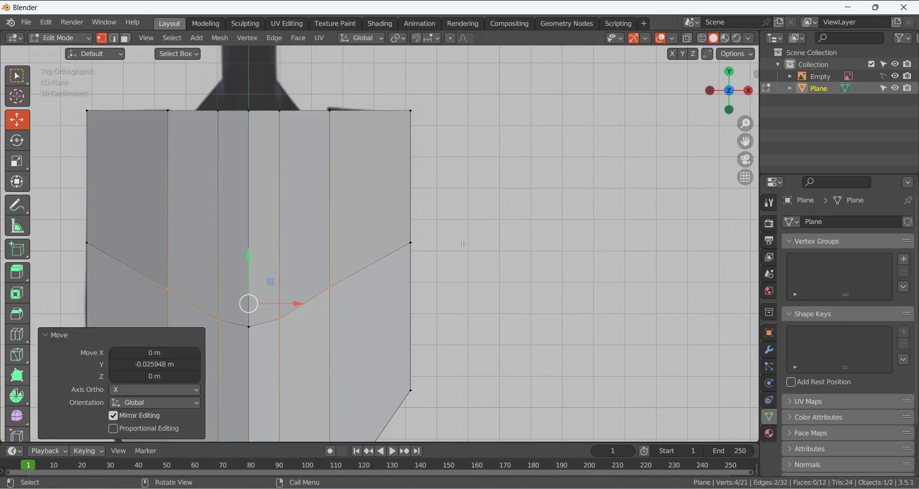
# - Turn on X-Ray so the reference shows through the blade, and clear the vertex selection
pyautogui.click(688, 38)
pyautogui.scroll(-2, 375, 292)
pyautogui.keyDown('shift'); pyautogui.moveTo(377, 300); pyautogui.dragTo(384, 300, button='middle'); pyautogui.keyUp('shift')
pyautogui.scroll(2, 382, 301)
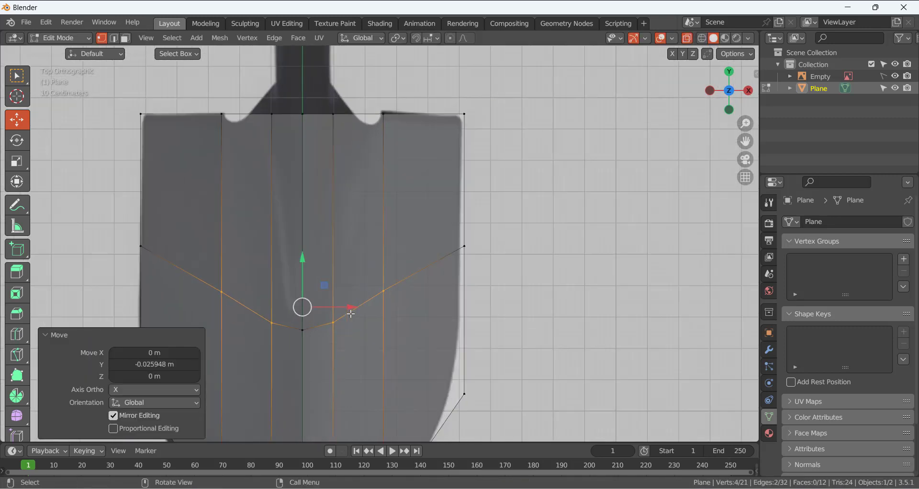
pyautogui.scroll(-2, 351, 278)
pyautogui.scroll(-4, 382, 278)
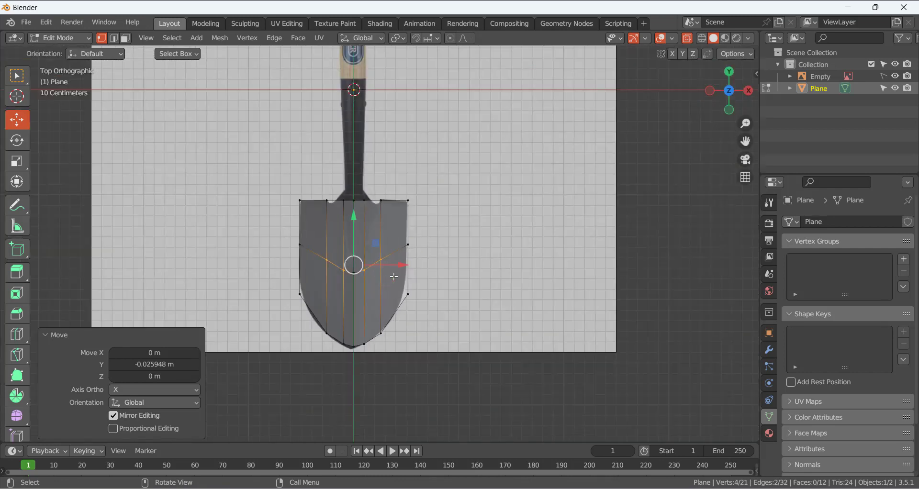
pyautogui.hotkey('alt', 'a')
pyautogui.scroll(3, 339, 305)
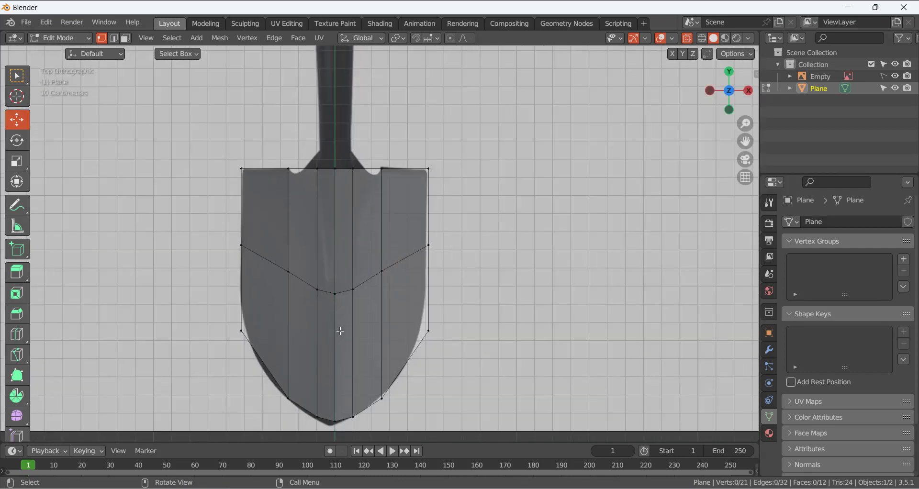
pyautogui.scroll(-1, 341, 332)
pyautogui.scroll(2, 349, 292)
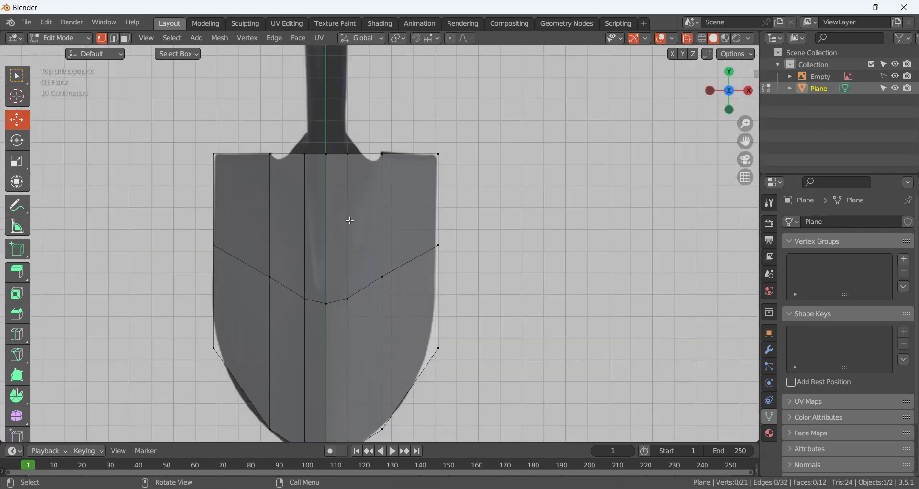
# - Add one centred horizontal loop cut across the blade's upper half and another across its lower half
pyautogui.hotkey('ctrl', 'r')
pyautogui.click(329, 216)
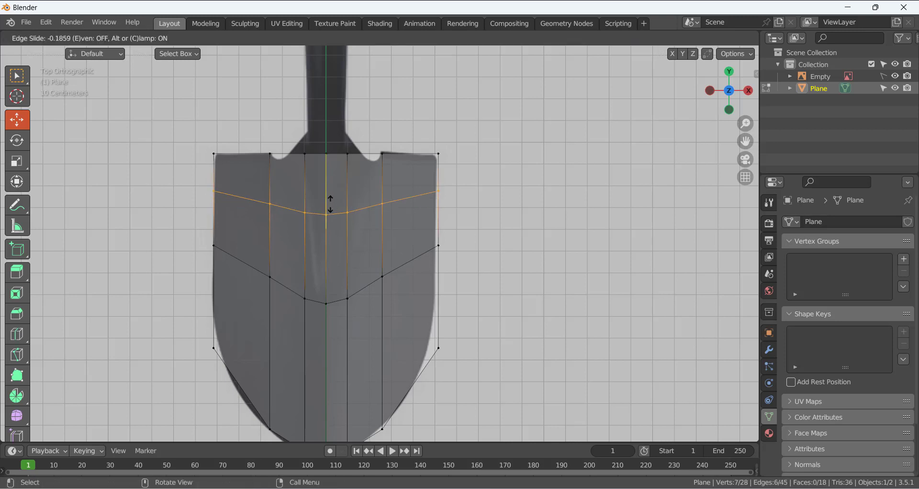
pyautogui.rightClick(495, 253)
pyautogui.hotkey('alt', 'a')
pyautogui.hotkey('ctrl', 'r')
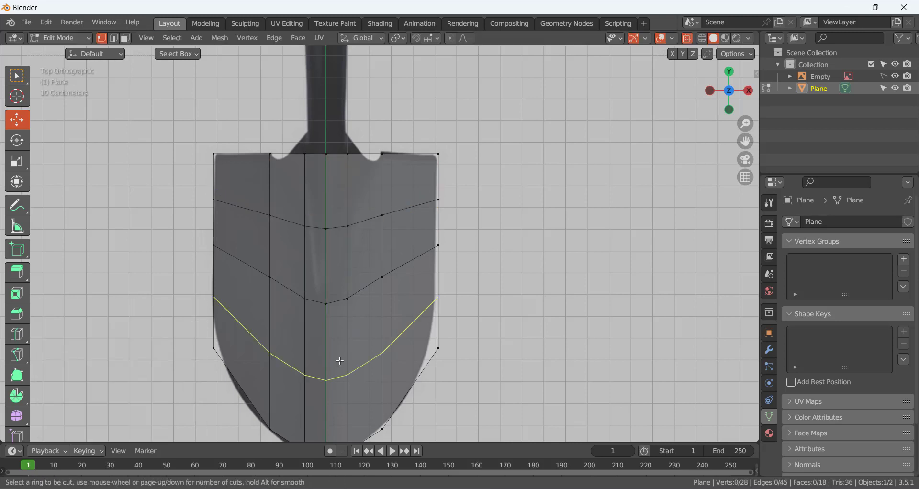
pyautogui.click(339, 360)
pyautogui.rightClick(339, 353)
pyautogui.click(445, 337)
# - Scale the upper loop's two vertices flanking the centre line outward along X by about 1.24
pyautogui.scroll(-2, 354, 329)
pyautogui.scroll(3, 355, 335)
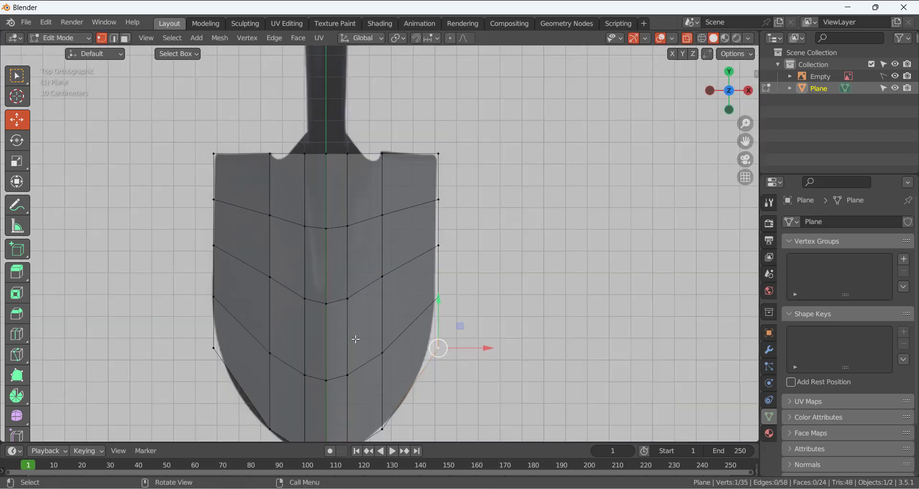
pyautogui.scroll(-1, 352, 264)
pyautogui.scroll(1, 353, 239)
pyautogui.scroll(1, 330, 229)
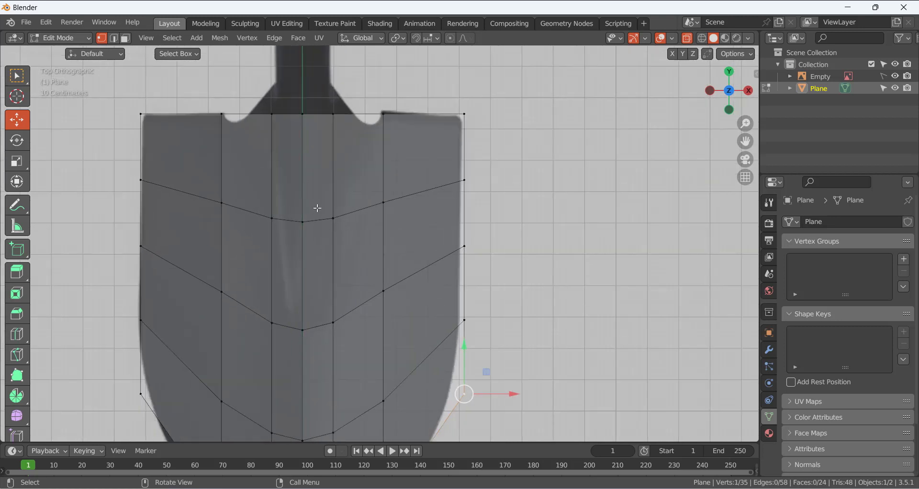
pyautogui.click(333, 219)
pyautogui.keyDown('shift'); pyautogui.click(272, 219); pyautogui.keyUp('shift')
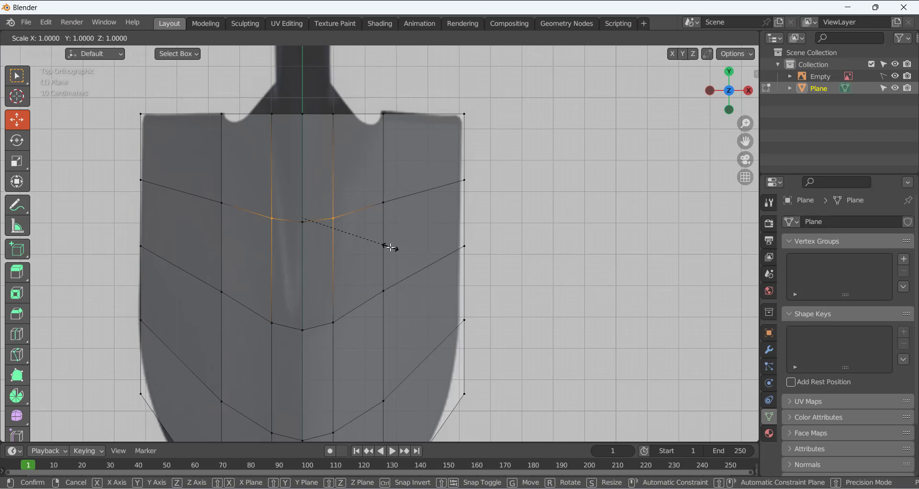
pyautogui.press('x')
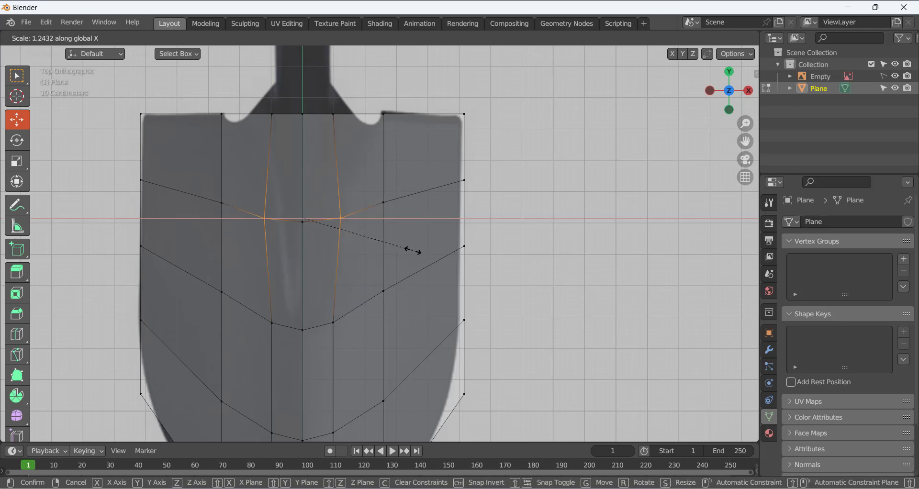
pyautogui.click(413, 250)
pyautogui.click(535, 251)
# - Scale the top edge's two vertices flanking the centre line outward along X toward the base of the handle socket
pyautogui.moveTo(322, 105); pyautogui.dragTo(350, 117)
pyautogui.keyDown('shift'); pyautogui.moveTo(263, 107); pyautogui.dragTo(295, 133); pyautogui.keyUp('shift')
pyautogui.press('s')
pyautogui.press('x')
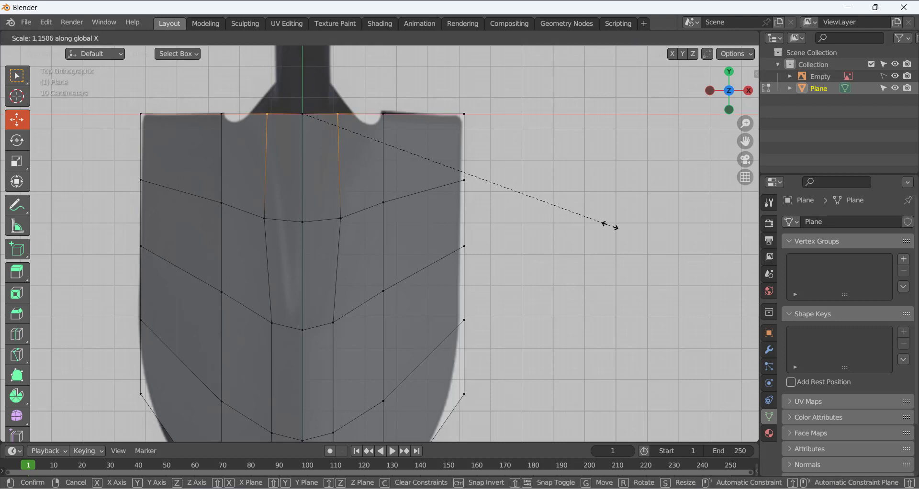
pyautogui.click(702, 237)
pyautogui.click(502, 328)
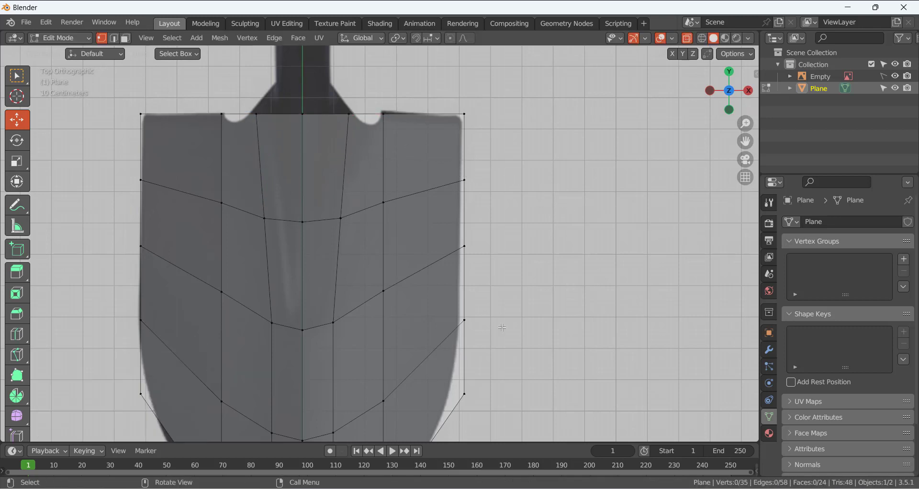
# - Scale the middle row's two vertices flanking the centre line inward along X by 0.764
pyautogui.click(336, 331)
pyautogui.keyDown('shift'); pyautogui.click(275, 325); pyautogui.keyUp('shift')
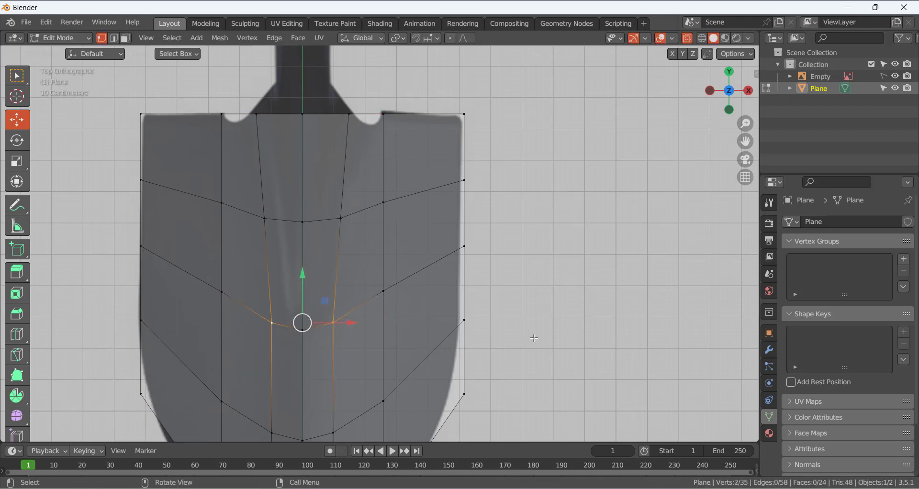
pyautogui.press('s')
pyautogui.press('x')
pyautogui.click(479, 340)
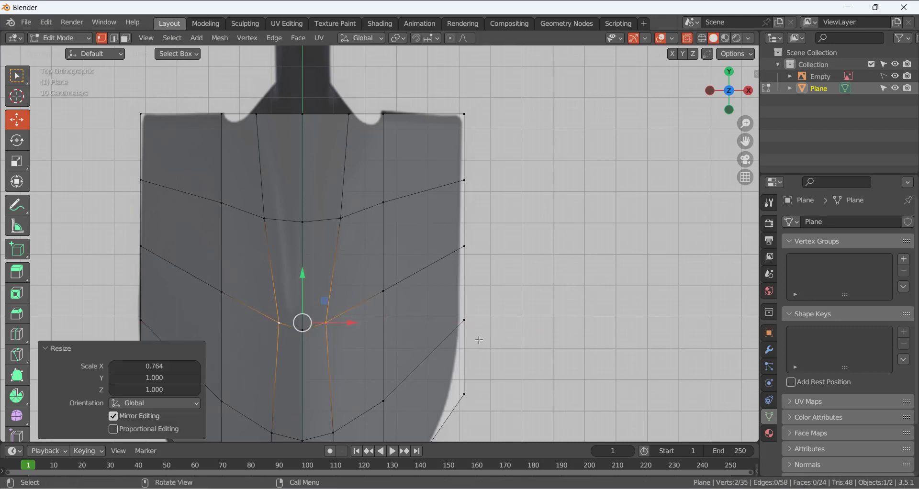
# - Scale the lower loop's two vertices flanking the centre line inward along X
pyautogui.scroll(-2, 499, 315)
pyautogui.scroll(1, 353, 363)
pyautogui.keyDown('shift'); pyautogui.moveTo(354, 345); pyautogui.dragTo(355, 251, button='middle'); pyautogui.keyUp('shift')
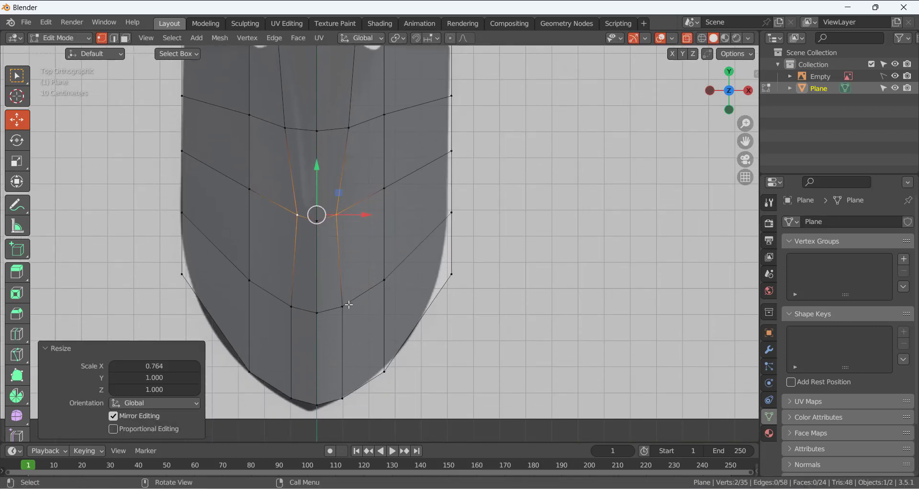
pyautogui.click(342, 307)
pyautogui.keyDown('shift'); pyautogui.click(292, 307); pyautogui.keyUp('shift')
pyautogui.press('s')
pyautogui.press('x')
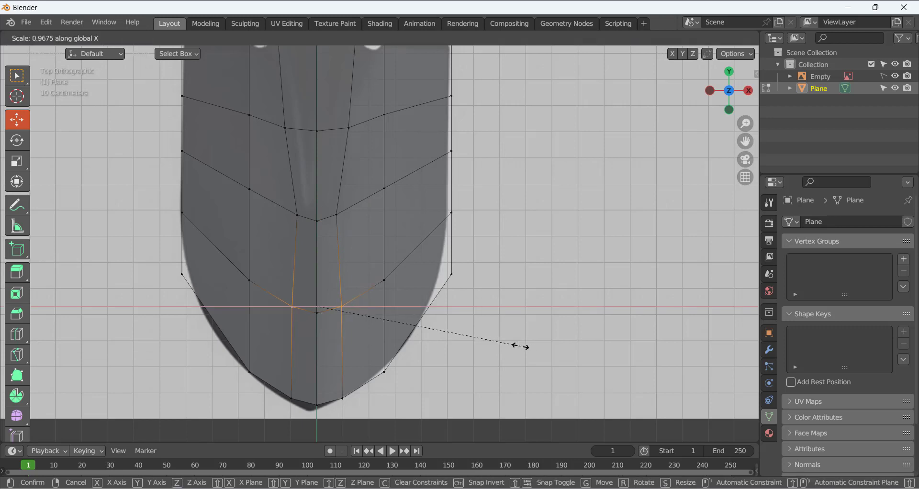
pyautogui.click(491, 343)
# - Scale the bottom edge's two vertices flanking the tip inward along X by about 0.842
pyautogui.click(341, 401)
pyautogui.keyDown('shift'); pyautogui.click(292, 398); pyautogui.keyUp('shift')
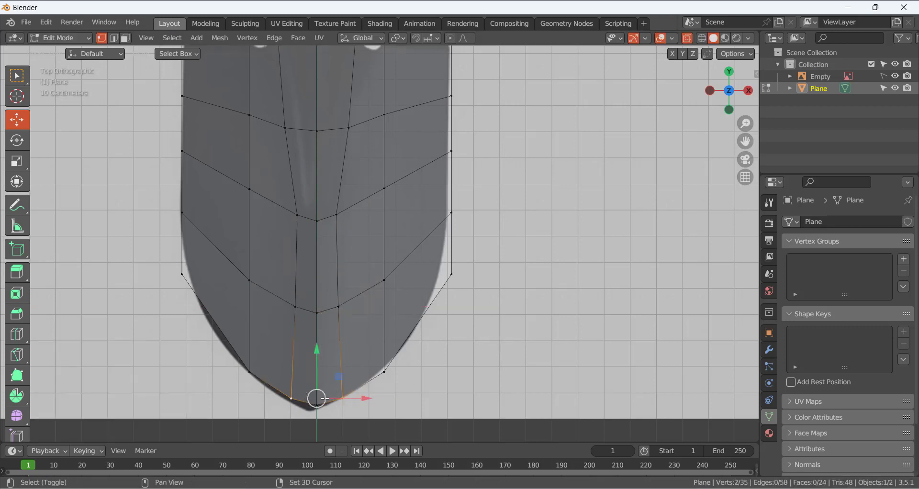
pyautogui.press('s')
pyautogui.press('x')
pyautogui.click(431, 397)
# - Move the blade's two outer top corner vertices slightly down along Y to match the reference
pyautogui.scroll(-3, 389, 290)
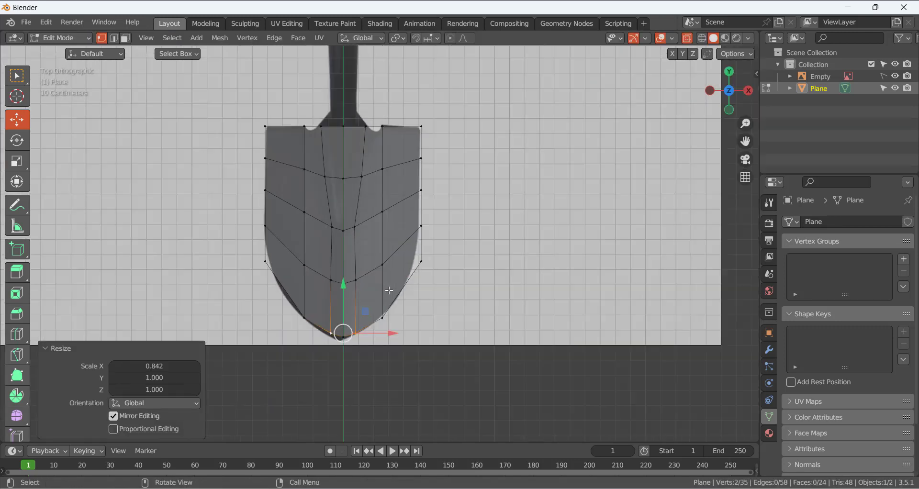
pyautogui.scroll(2, 373, 169)
pyautogui.keyDown('shift'); pyautogui.moveTo(340, 160); pyautogui.dragTo(348, 247, button='middle'); pyautogui.keyUp('shift')
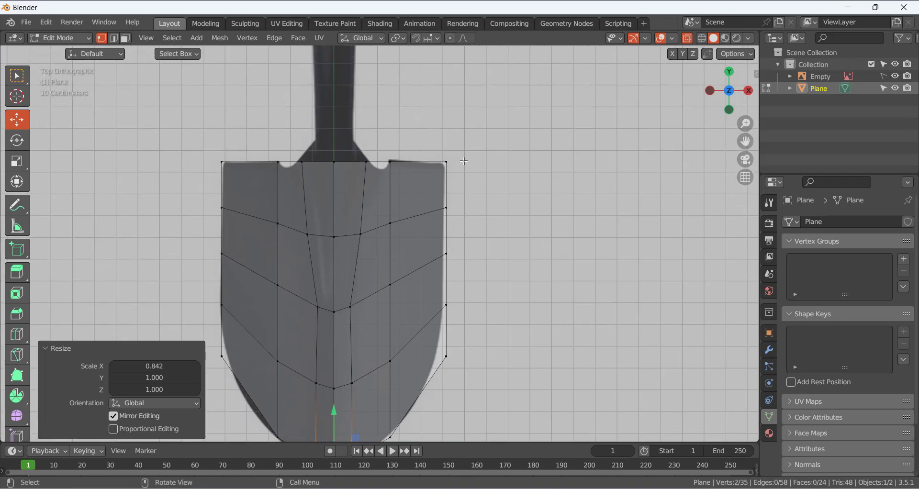
pyautogui.click(447, 161)
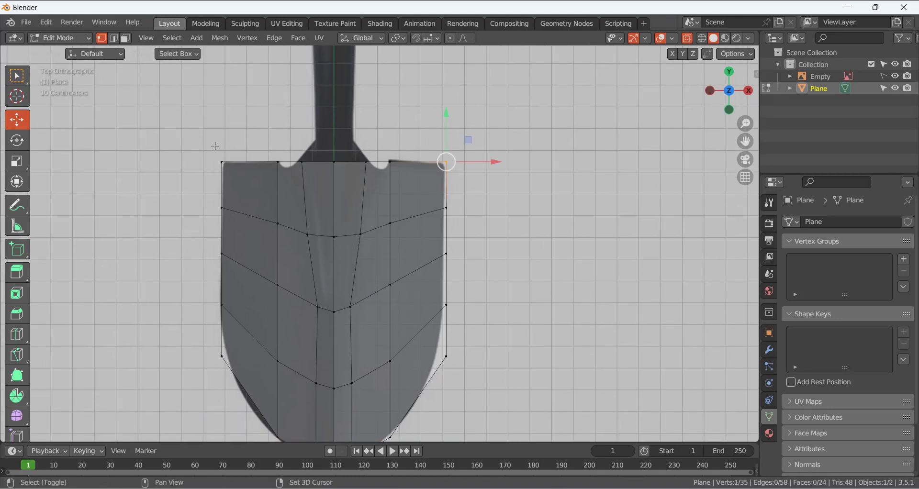
pyautogui.keyDown('shift'); pyautogui.click(221, 162); pyautogui.keyUp('shift')
pyautogui.moveTo(334, 124); pyautogui.dragTo(334, 128)
# - Move the two top-edge vertices beside the notches up about 0.015 m along Y and scale them slightly outward along X
pyautogui.click(413, 157)
pyautogui.keyDown('shift'); pyautogui.click(390, 162); pyautogui.keyUp('shift')
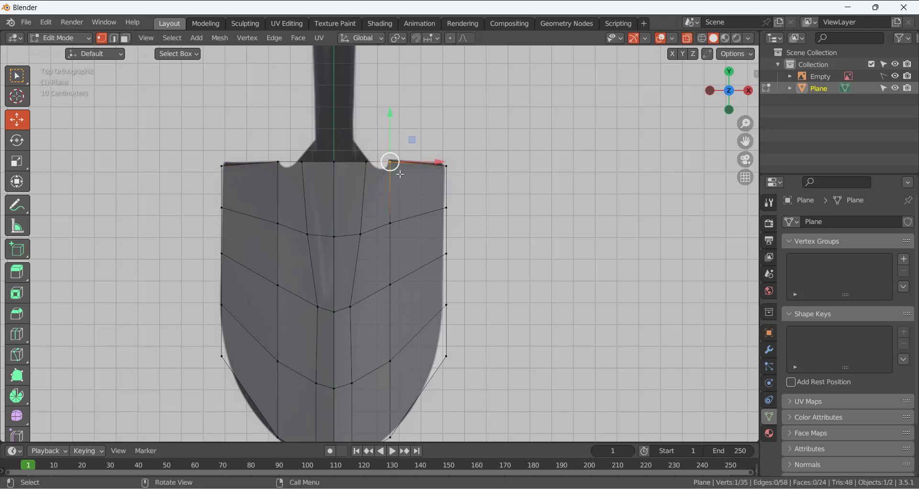
pyautogui.keyDown('shift'); pyautogui.click(278, 162); pyautogui.keyUp('shift')
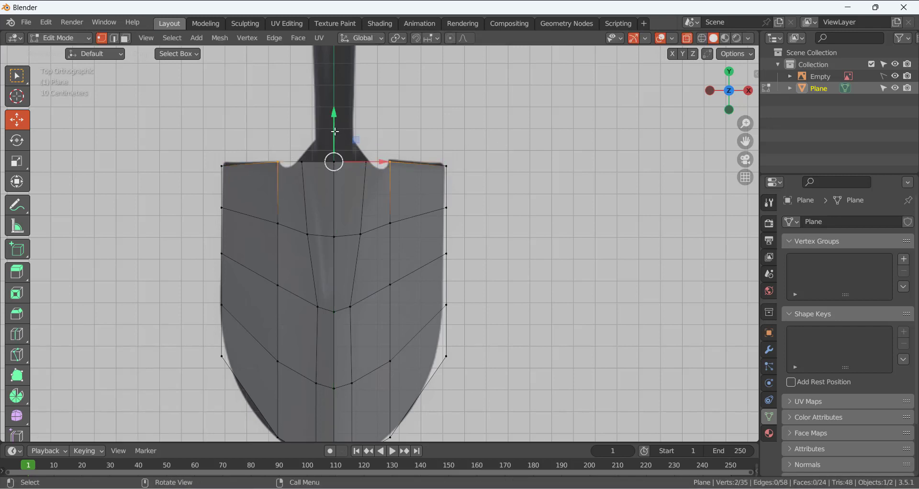
pyautogui.moveTo(335, 132); pyautogui.dragTo(335, 126)
pyautogui.scroll(2, 403, 142)
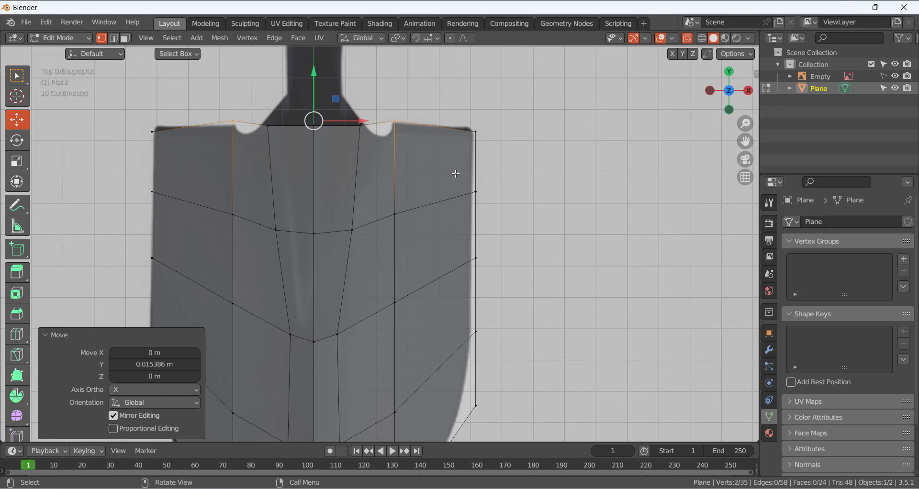
pyautogui.press('s')
pyautogui.press('x')
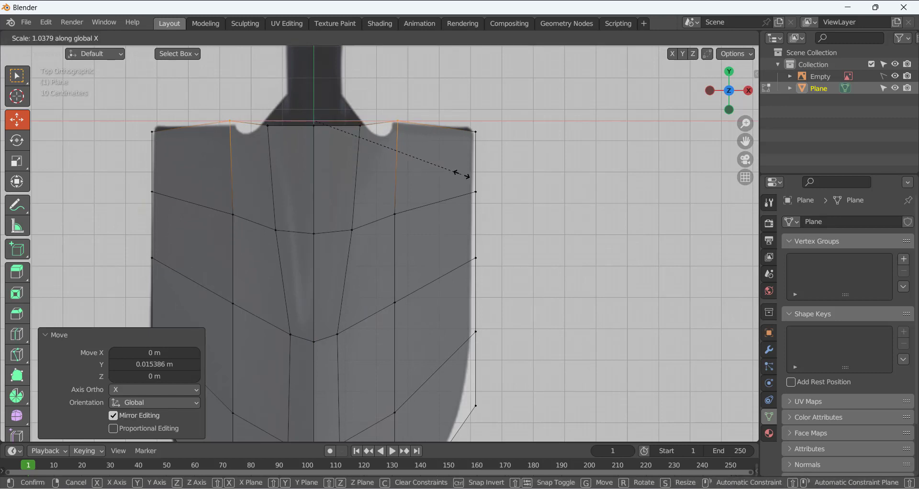
pyautogui.click(462, 174)
# - Scale the upper loop's two vertices below the notches outward along X by about 1.04
pyautogui.click(523, 228)
pyautogui.click(396, 215)
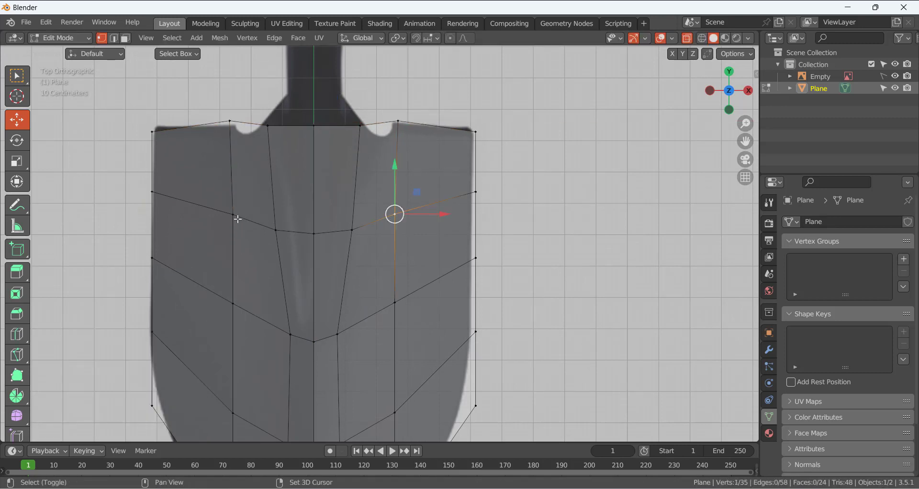
pyautogui.keyDown('shift'); pyautogui.click(231, 214); pyautogui.keyUp('shift')
pyautogui.press('s')
pyautogui.press('x')
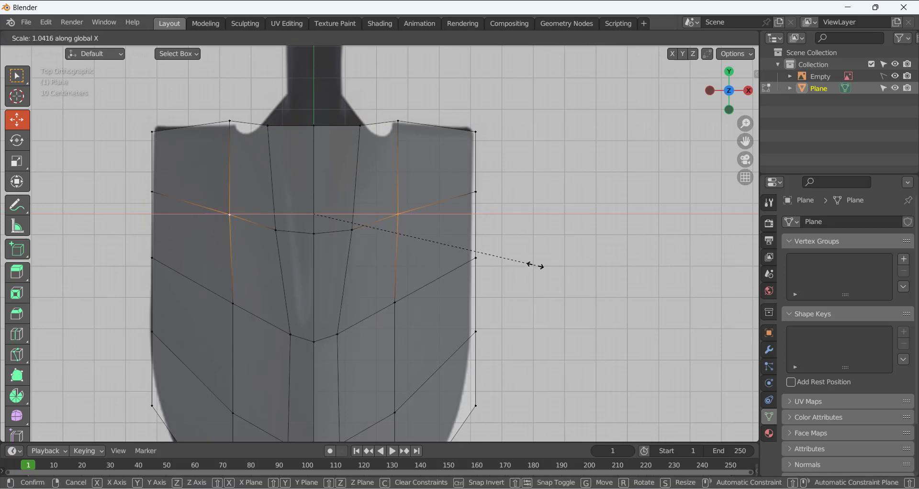
pyautogui.click(538, 265)
# - Scale the middle row's matching pair of vertices between centre and sides outward along X by about 1.037
pyautogui.click(394, 303)
pyautogui.keyDown('shift'); pyautogui.click(233, 303); pyautogui.keyUp('shift')
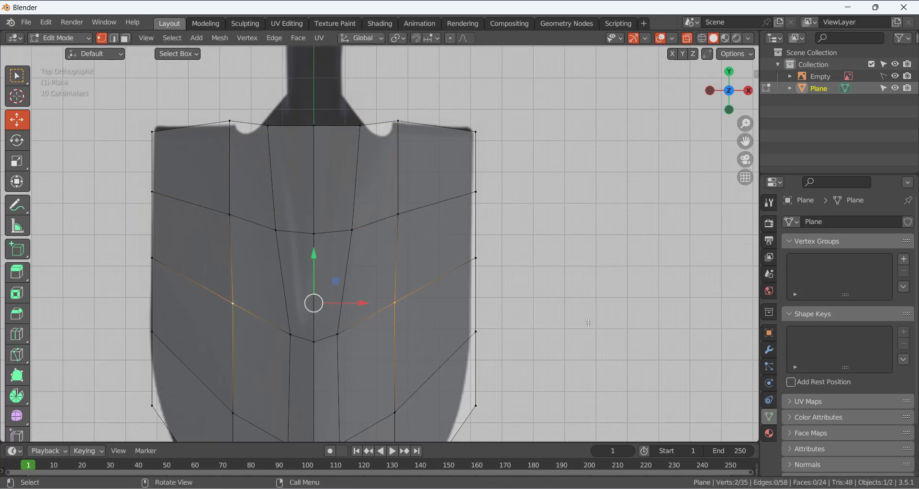
pyautogui.press('s')
pyautogui.press('x')
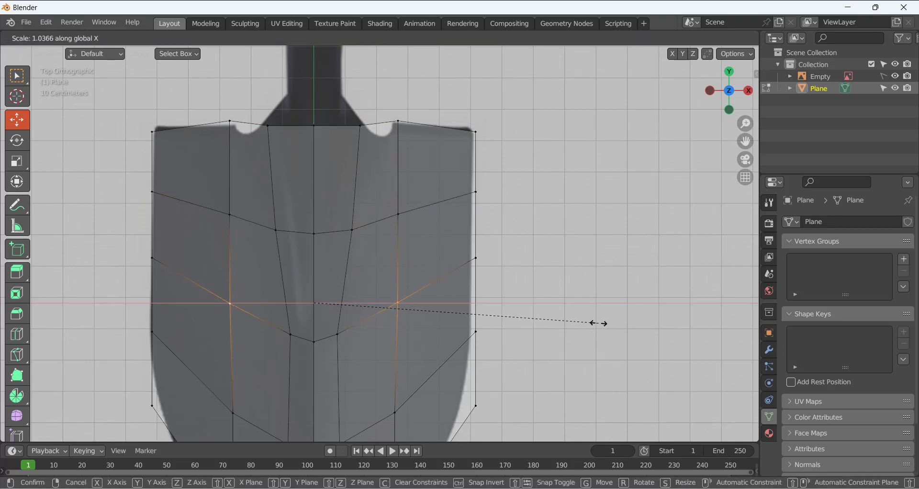
pyautogui.click(600, 324)
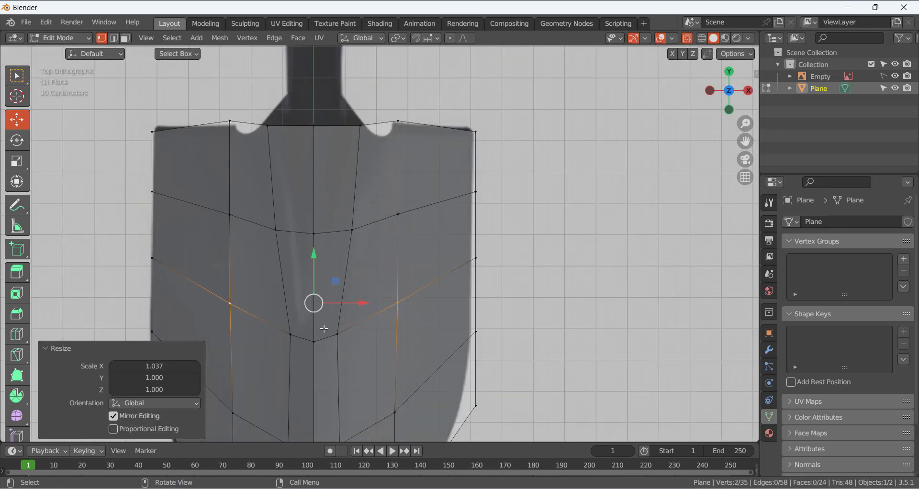
# - Move the three central top-edge vertices up along Y to where the socket meets the shaft
pyautogui.click(360, 125)
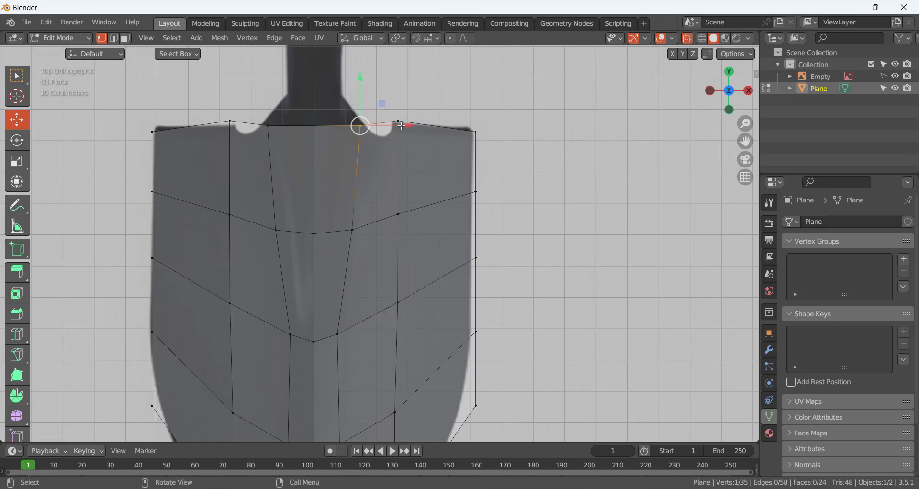
pyautogui.click(439, 94)
pyautogui.click(395, 117)
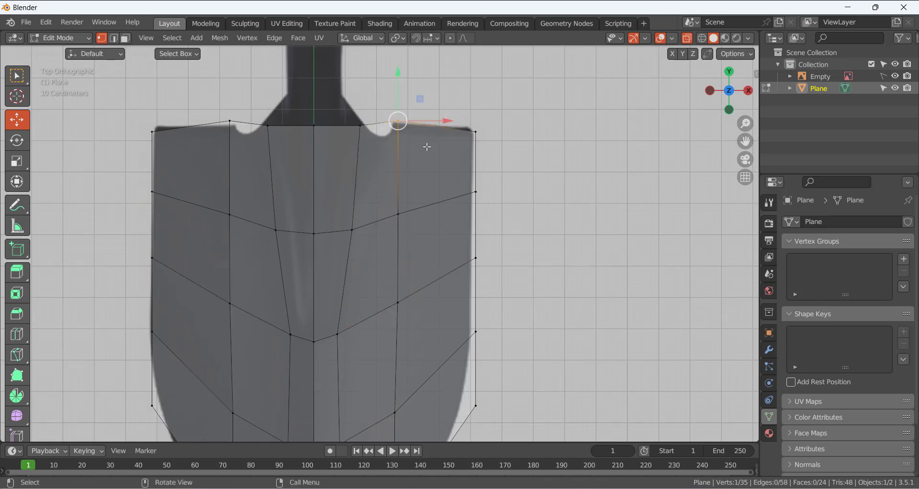
pyautogui.click(230, 121)
pyautogui.click(336, 104)
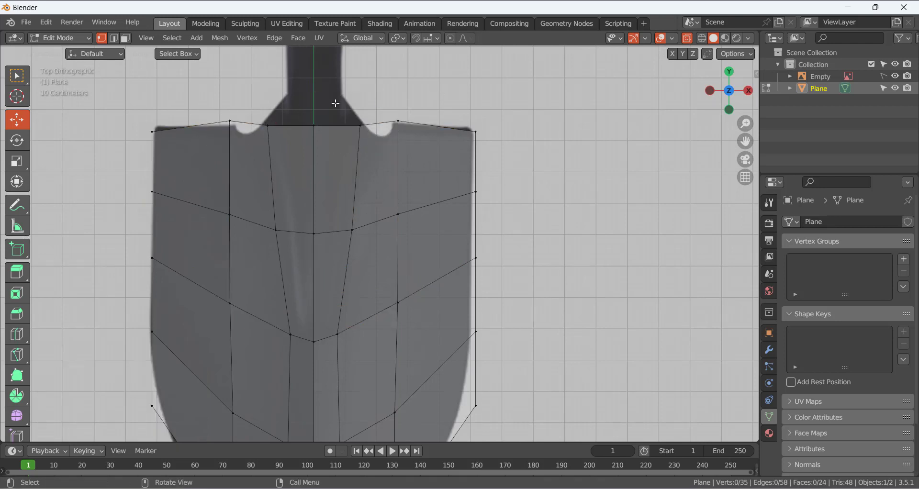
pyautogui.moveTo(257, 98); pyautogui.dragTo(368, 137)
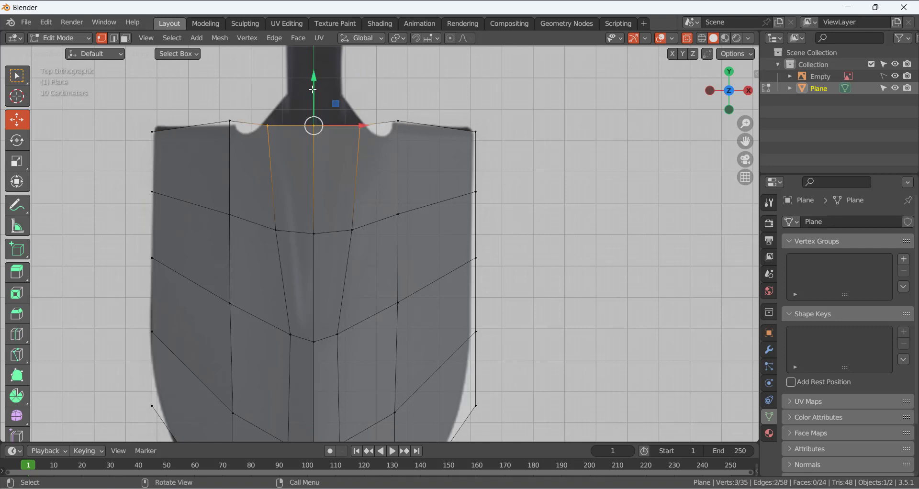
pyautogui.moveTo(312, 90); pyautogui.dragTo(317, 60)
# - Scale the raised top edge's two vertices flanking the centre line inward along X by about 0.725
pyautogui.click(256, 122)
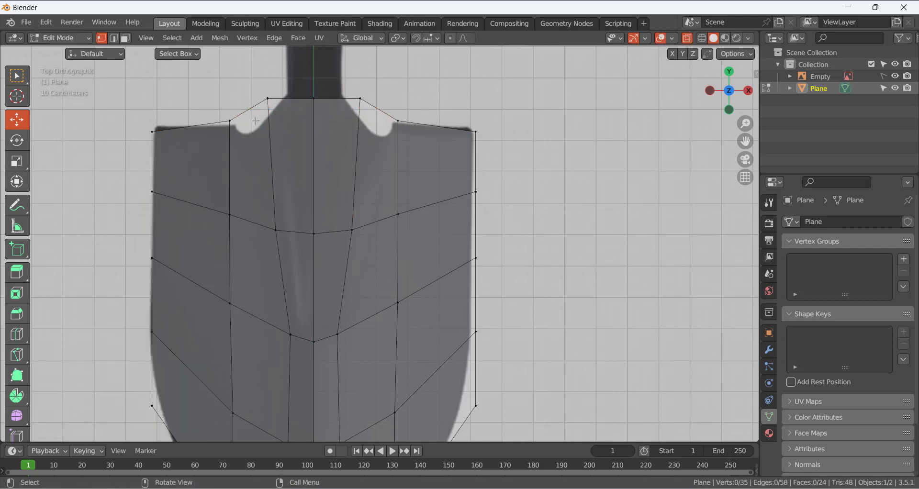
pyautogui.click(268, 99)
pyautogui.keyDown('shift'); pyautogui.click(360, 98); pyautogui.keyUp('shift')
pyautogui.press('s')
pyautogui.press('x')
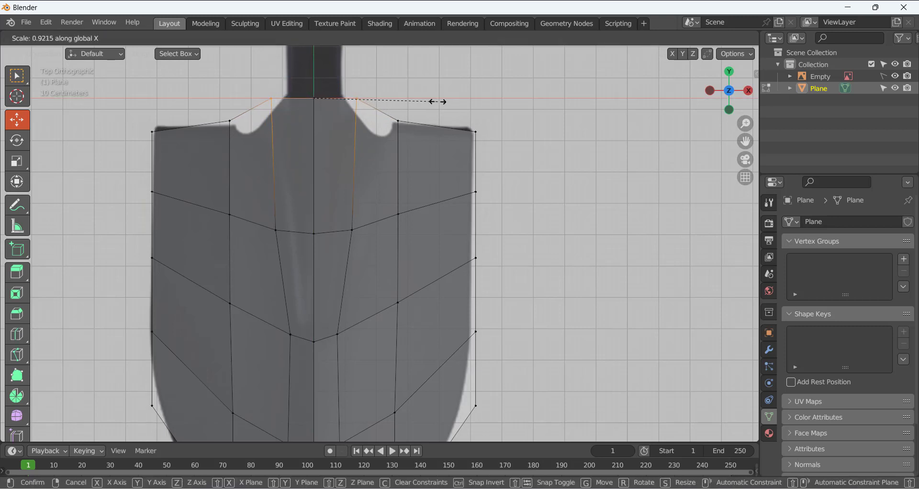
pyautogui.click(411, 98)
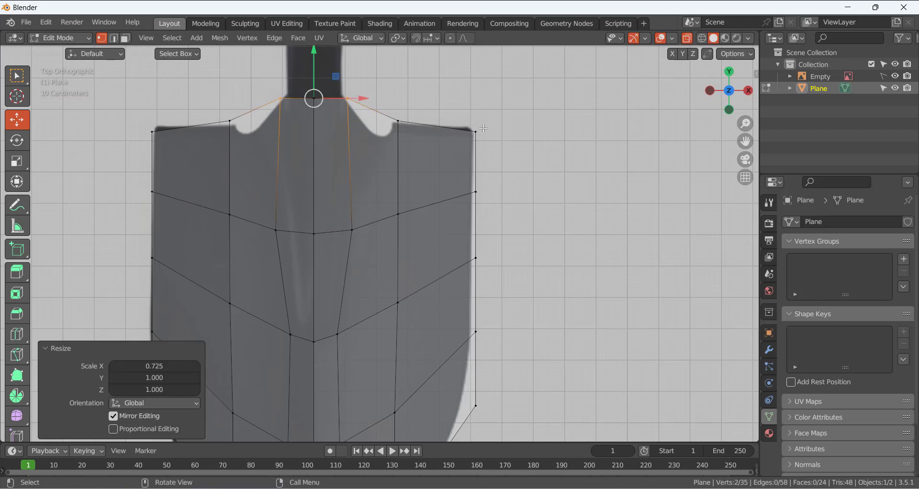
# - Scale the upper loop's two vertices flanking the centre line inward along X by about 0.919
pyautogui.click(352, 231)
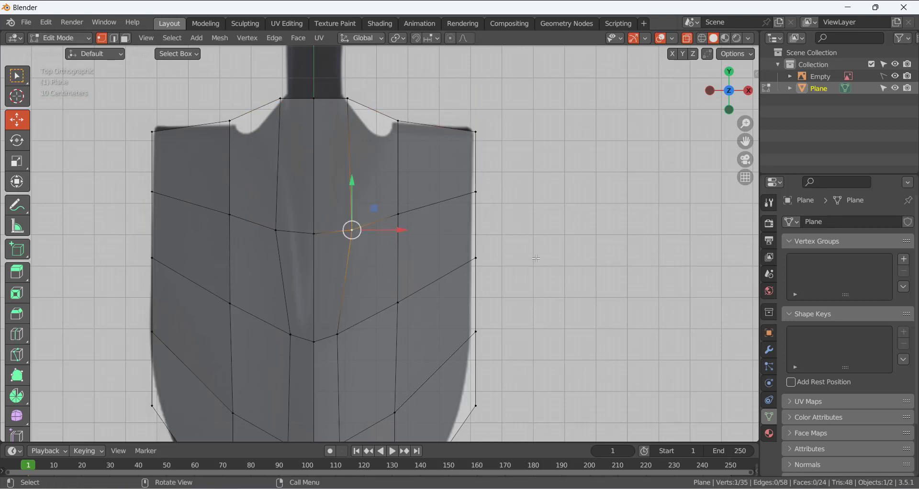
pyautogui.keyDown('shift'); pyautogui.click(277, 230); pyautogui.keyUp('shift')
pyautogui.press('s')
pyautogui.press('x')
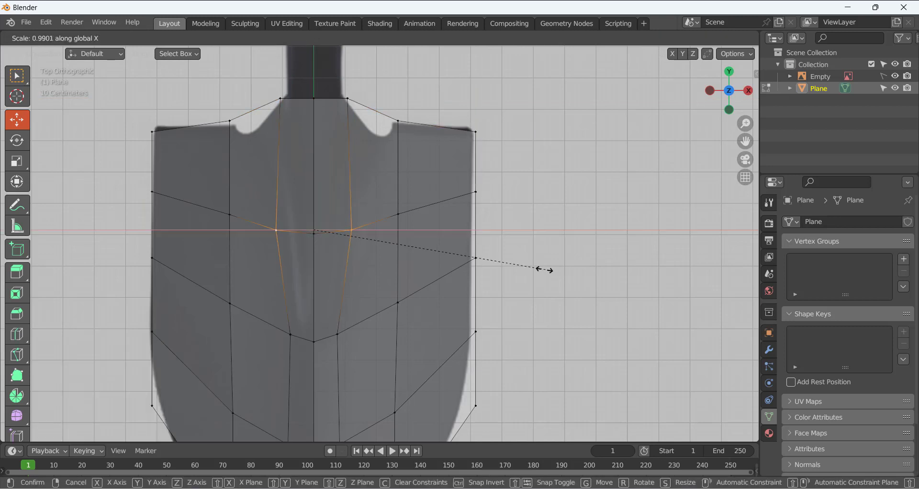
pyautogui.click(529, 269)
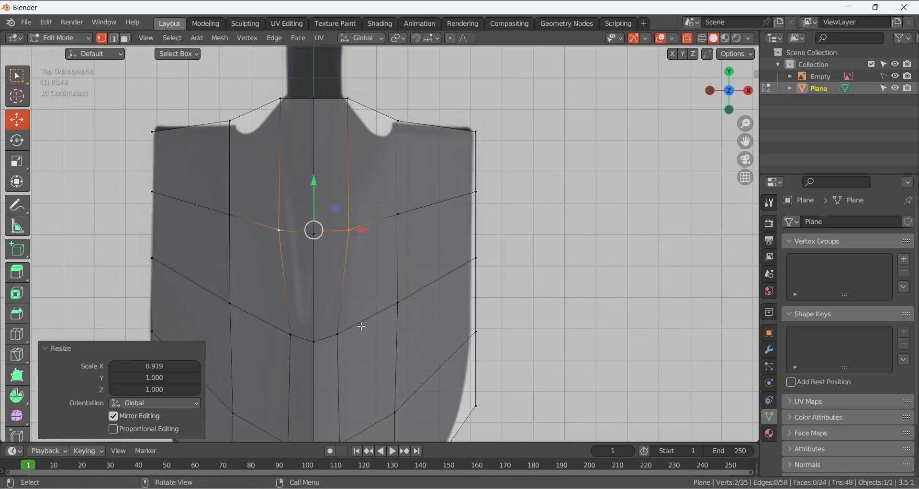
# - Scale the middle row's two vertices flanking the centre line inward along X
pyautogui.click(338, 334)
pyautogui.keyDown('shift'); pyautogui.click(291, 335); pyautogui.keyUp('shift')
pyautogui.press('s')
pyautogui.press('x')
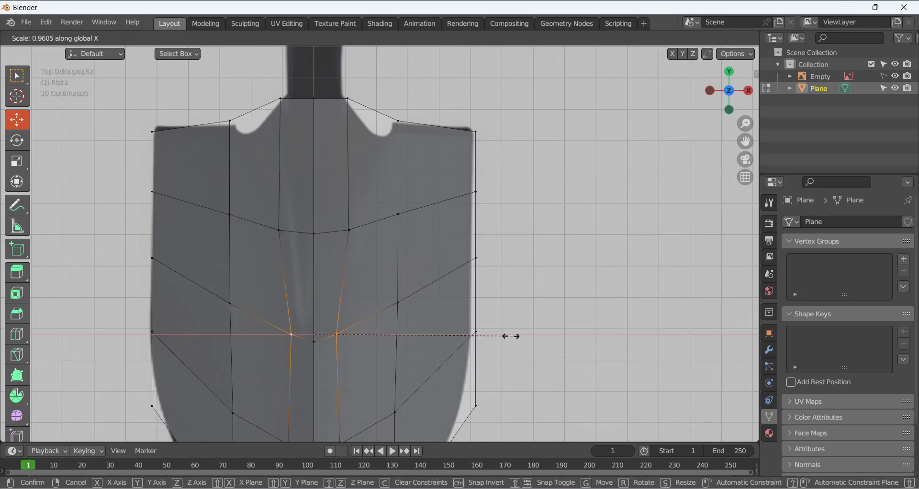
pyautogui.click(511, 337)
# - Raise the centre line's top-edge and upper-loop vertices along Z to form a ridge
pyautogui.click(353, 153)
pyautogui.click(314, 99)
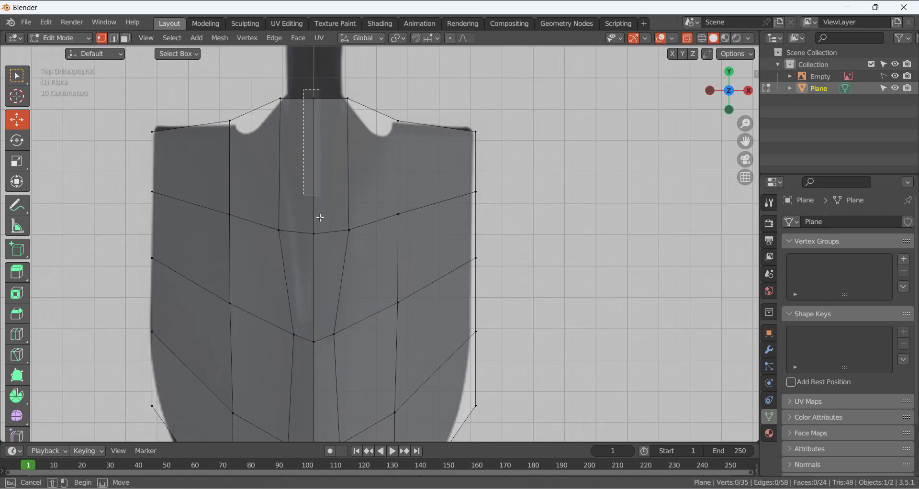
pyautogui.keyDown('shift'); pyautogui.click(315, 234); pyautogui.keyUp('shift')
pyautogui.moveTo(327, 269); pyautogui.dragTo(232, 197, button='middle')
pyautogui.moveTo(337, 164); pyautogui.dragTo(324, 171)
# - Turn off X-ray and raise the ridge's two upper centre vertices about 0.021 m along Z
pyautogui.moveTo(325, 171); pyautogui.dragTo(616, 75, button='middle')
pyautogui.hotkey('alt', 'a')
pyautogui.scroll(1, 347, 159)
pyautogui.click(690, 41)
pyautogui.moveTo(356, 154); pyautogui.dragTo(319, 191, button='middle')
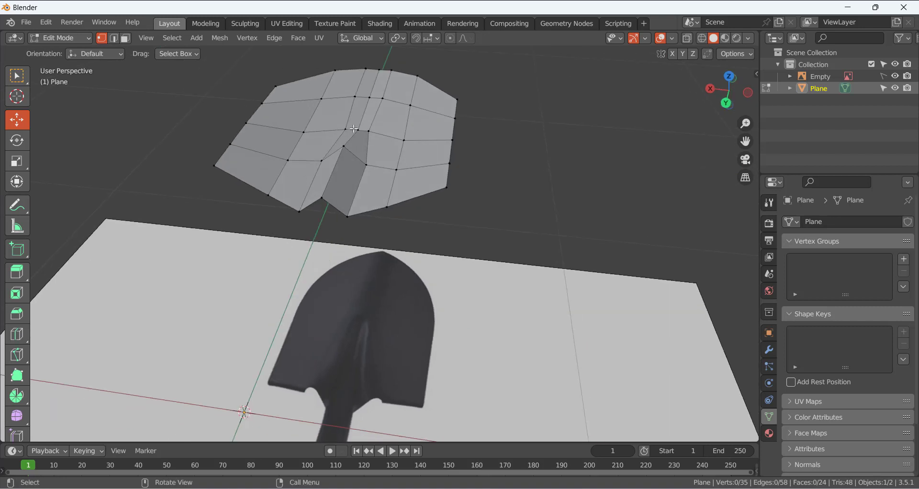
pyautogui.click(343, 149)
pyautogui.keyDown('shift'); pyautogui.click(324, 199); pyautogui.keyUp('shift')
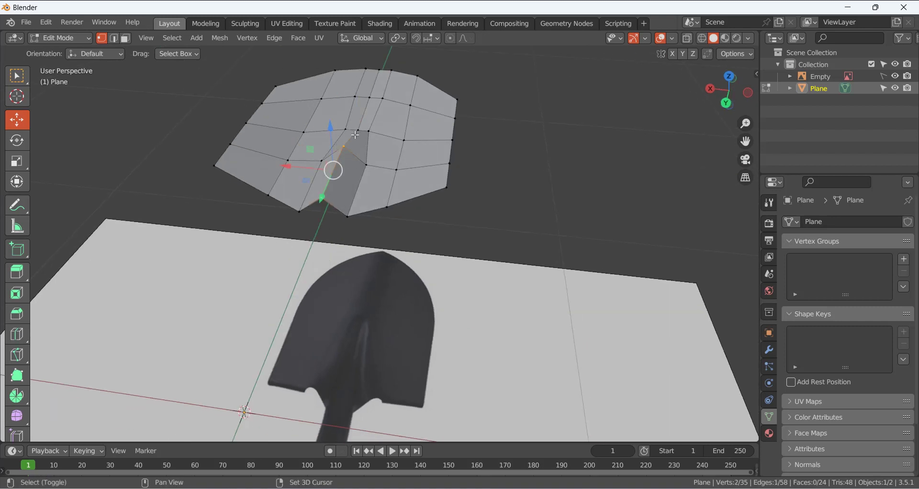
pyautogui.moveTo(330, 138); pyautogui.dragTo(330, 135)
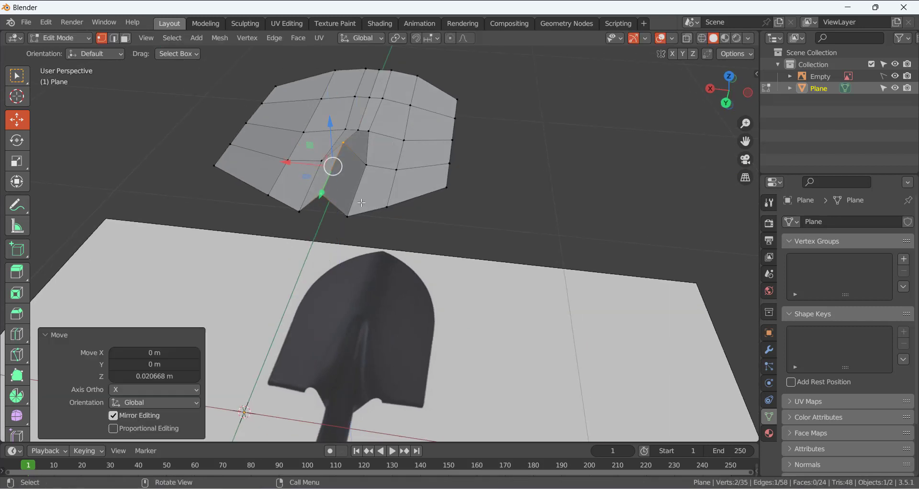
# - Scale the four vertices flanking the ridge on the top edge and upper loop outward along X
pyautogui.click(350, 218)
pyautogui.keyDown('shift'); pyautogui.click(372, 162); pyautogui.keyUp('shift')
pyautogui.keyDown('shift'); pyautogui.click(321, 161); pyautogui.keyUp('shift')
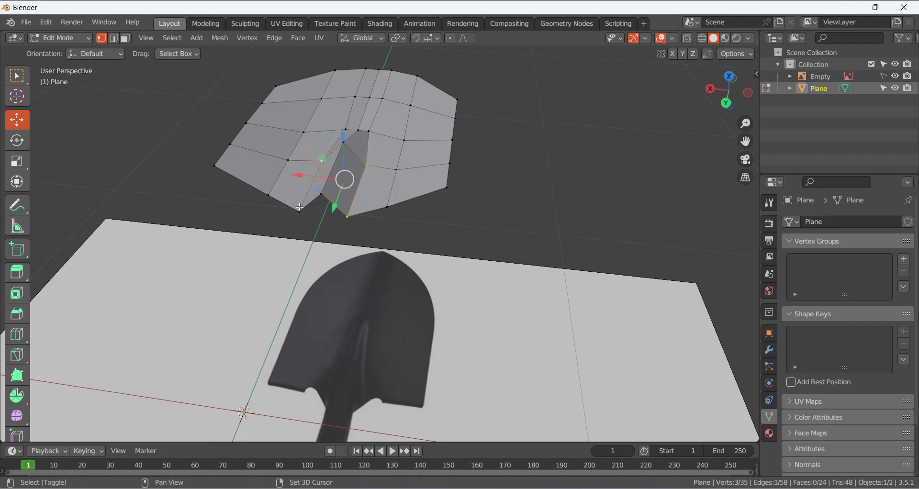
pyautogui.keyDown('shift'); pyautogui.click(299, 212); pyautogui.keyUp('shift')
pyautogui.press('s')
pyautogui.press('x')
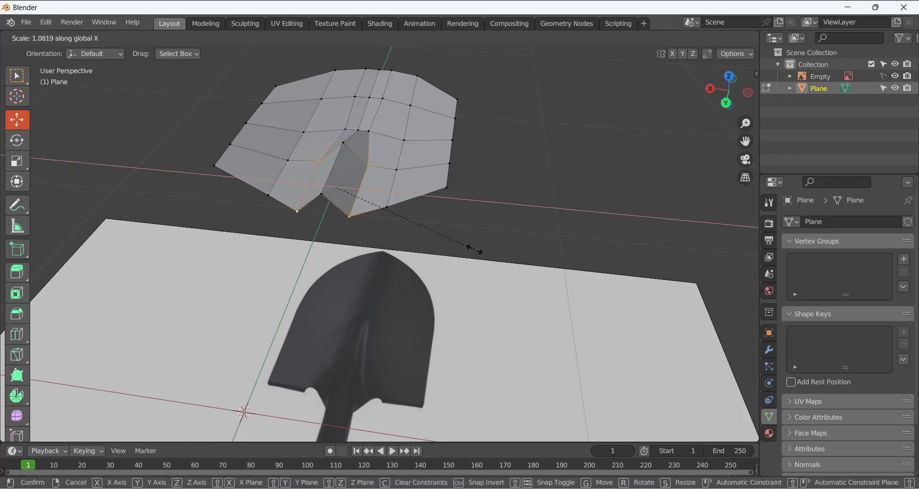
pyautogui.click(492, 244)
# - Lower the upper loop's centre vertex on the ridge by about 0.026 m along Z
pyautogui.click(343, 142)
pyautogui.moveTo(343, 142); pyautogui.dragTo(252, 119, button='middle')
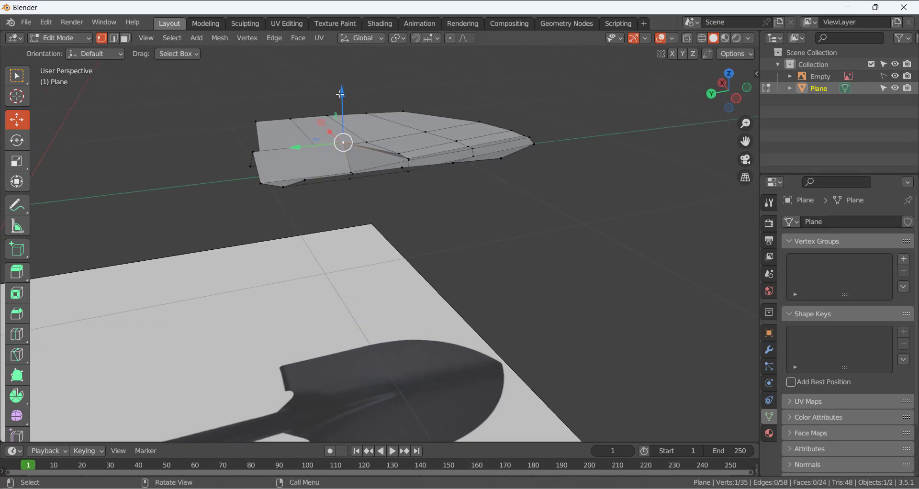
pyautogui.moveTo(341, 92); pyautogui.dragTo(341, 100)
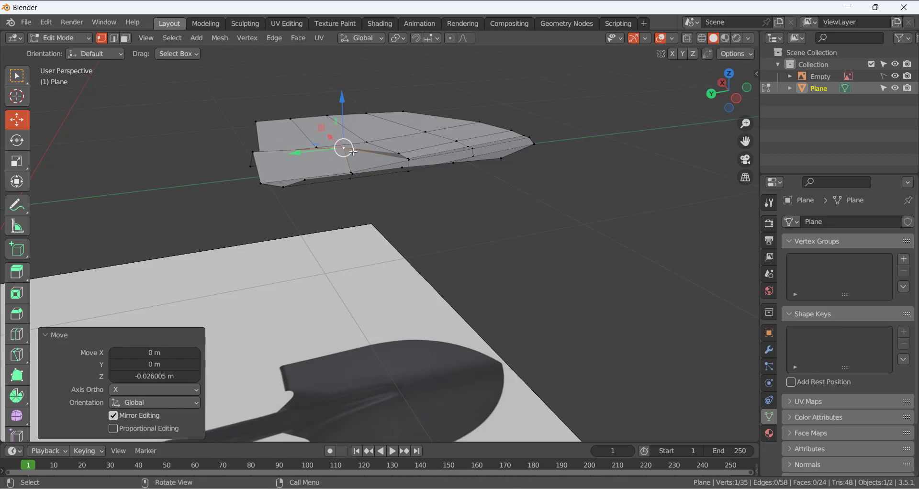
pyautogui.moveTo(407, 147); pyautogui.dragTo(388, 122, button='middle')
pyautogui.click(496, 126)
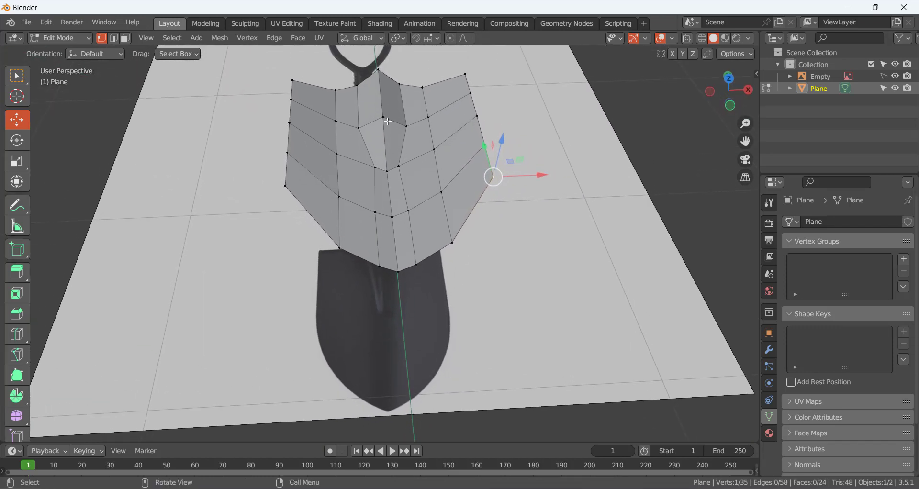
# - Bevel the ridge's two upper centre-line edges with 2 segments and a width of about 0.0475 m
pyautogui.click(377, 73)
pyautogui.keyDown('shift'); pyautogui.click(384, 117); pyautogui.keyUp('shift')
pyautogui.keyDown('shift'); pyautogui.click(387, 171); pyautogui.keyUp('shift')
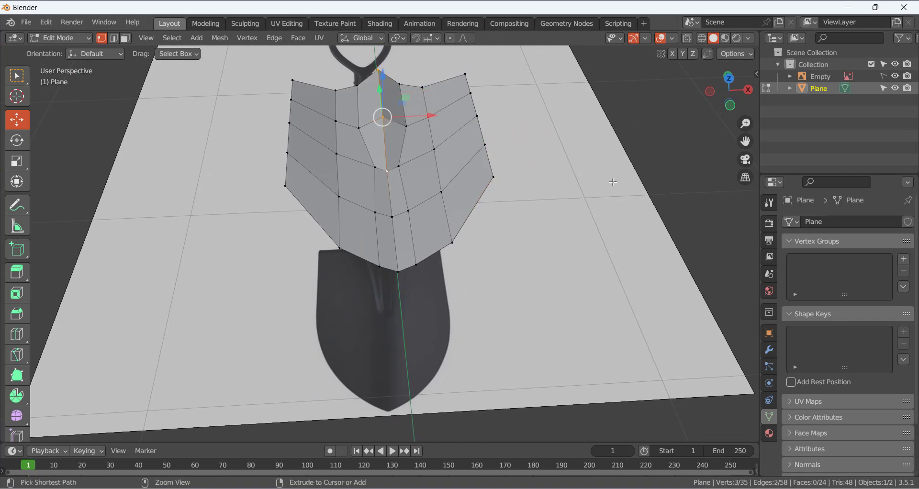
pyautogui.hotkey('ctrl', 'b')
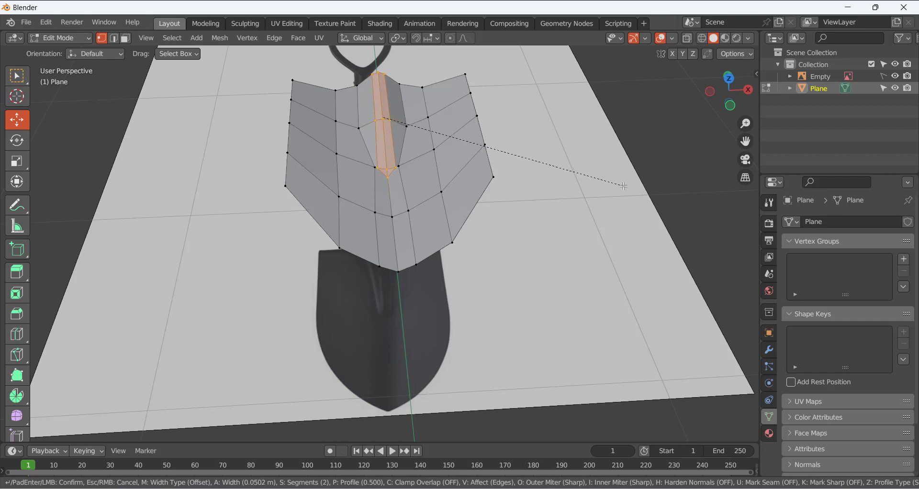
pyautogui.click(623, 186)
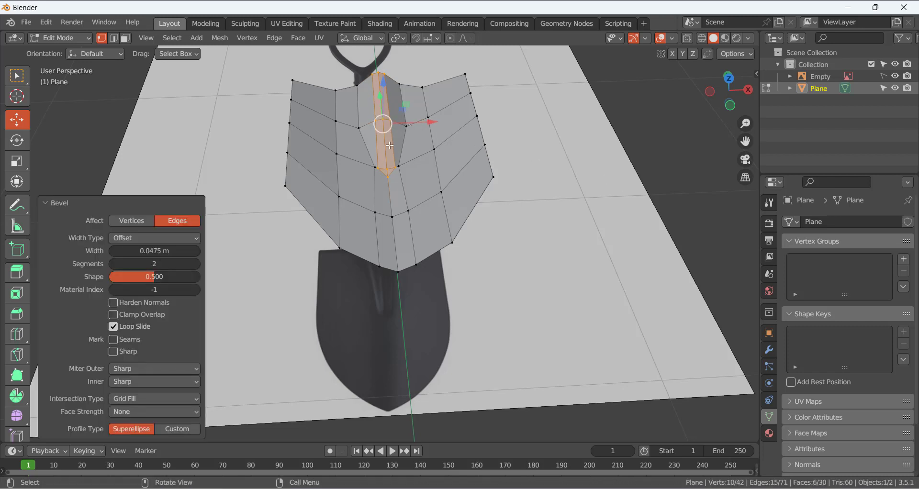
# - Merge the stray vertex below the ridge's lower end into the bevel's centre vertex using Merge At Last
pyautogui.scroll(1, 389, 145)
pyautogui.keyDown('shift'); pyautogui.moveTo(389, 146); pyautogui.dragTo(389, 173, button='middle'); pyautogui.keyUp('shift')
pyautogui.click(536, 173)
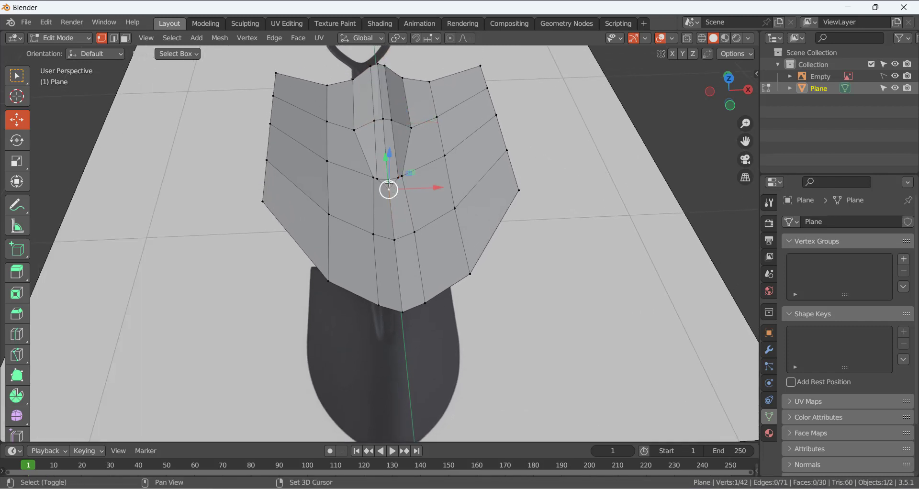
pyautogui.keyDown('shift'); pyautogui.click(388, 180); pyautogui.keyUp('shift')
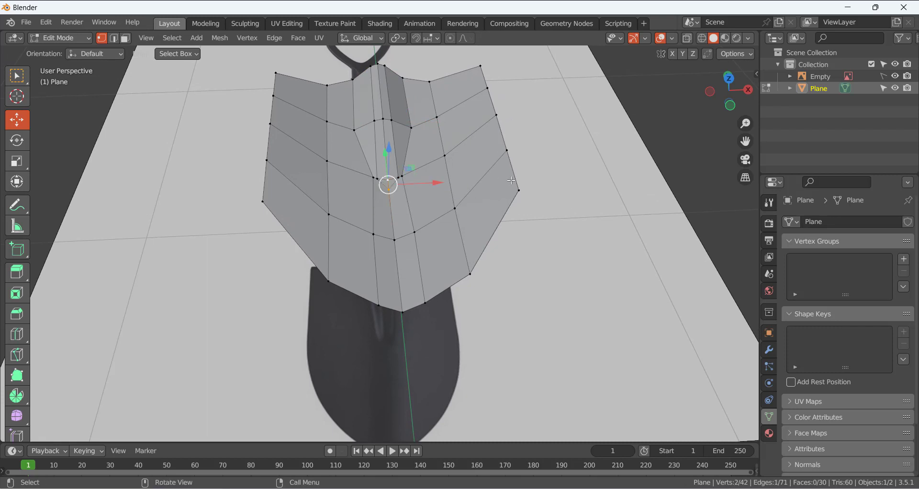
pyautogui.press('m')
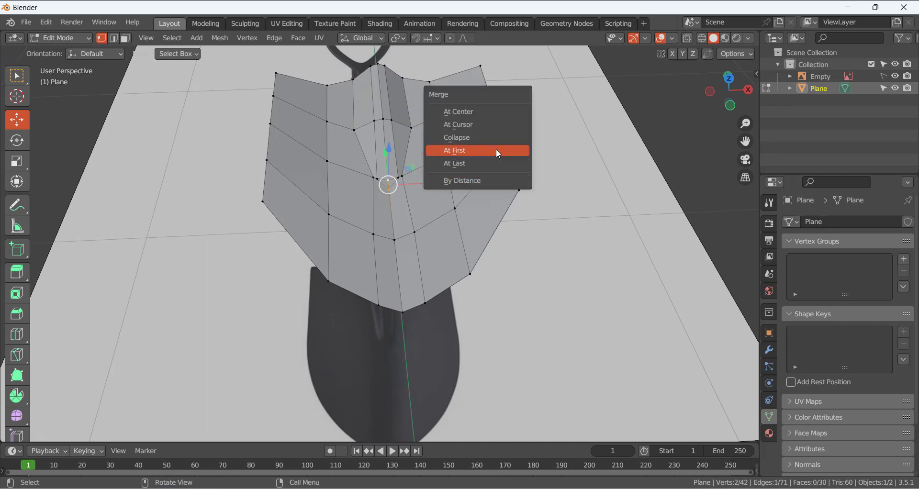
pyautogui.click(494, 163)
# - Edge-slide the bevel's two upper vertices on the ridge's -X side outward by a factor of about 0.40
pyautogui.moveTo(431, 202); pyautogui.dragTo(380, 201, button='middle')
pyautogui.keyDown('shift'); pyautogui.click(346, 130); pyautogui.keyUp('shift')
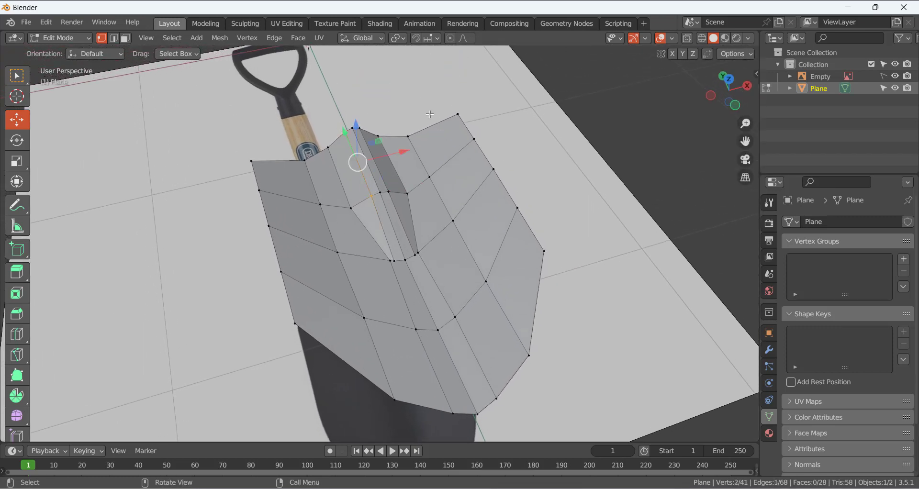
pyautogui.press('g')
pyautogui.press('g')
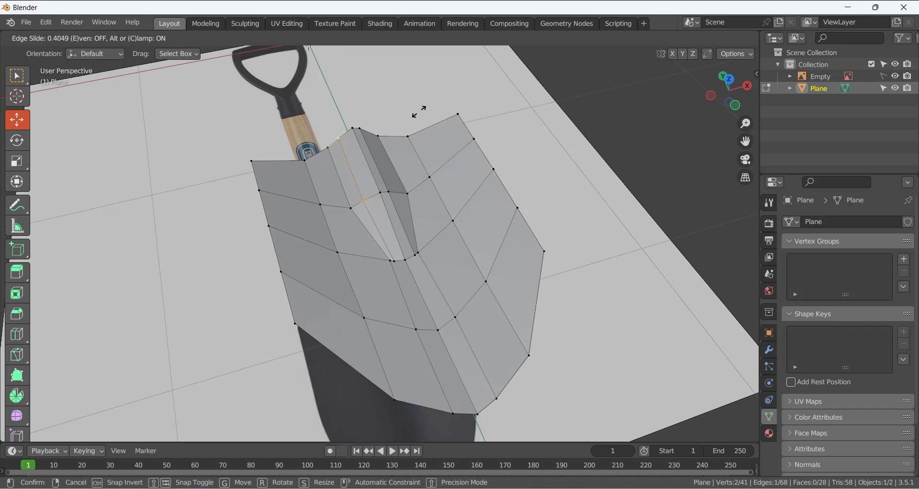
pyautogui.click(419, 111)
# - Edge-slide the bevel's two upper vertices on the ridge's +X side outward by a factor of about 0.38
pyautogui.click(360, 128)
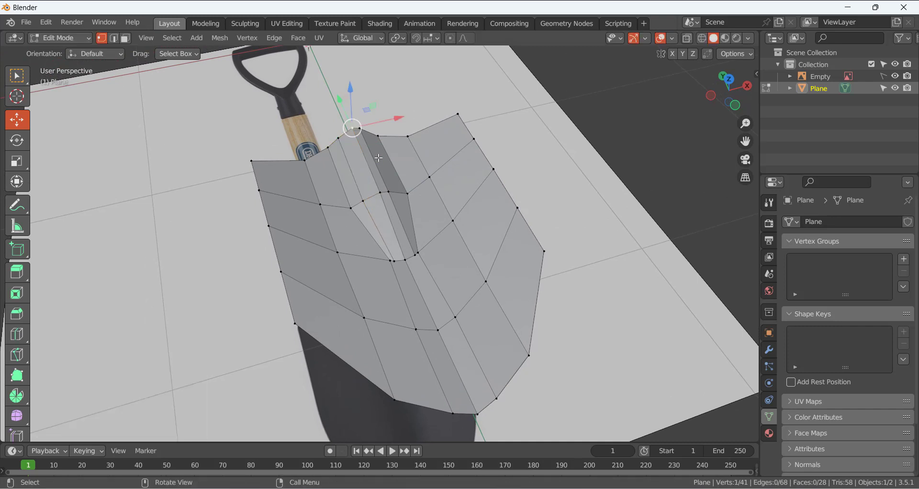
pyautogui.keyDown('shift'); pyautogui.click(382, 193); pyautogui.keyUp('shift')
pyautogui.moveTo(382, 192); pyautogui.dragTo(381, 132, button='middle')
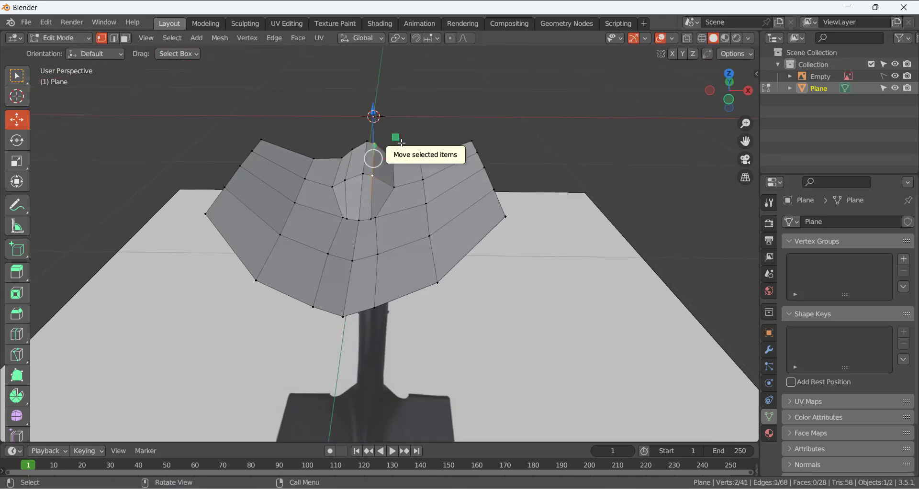
pyautogui.press('g')
pyautogui.press('g')
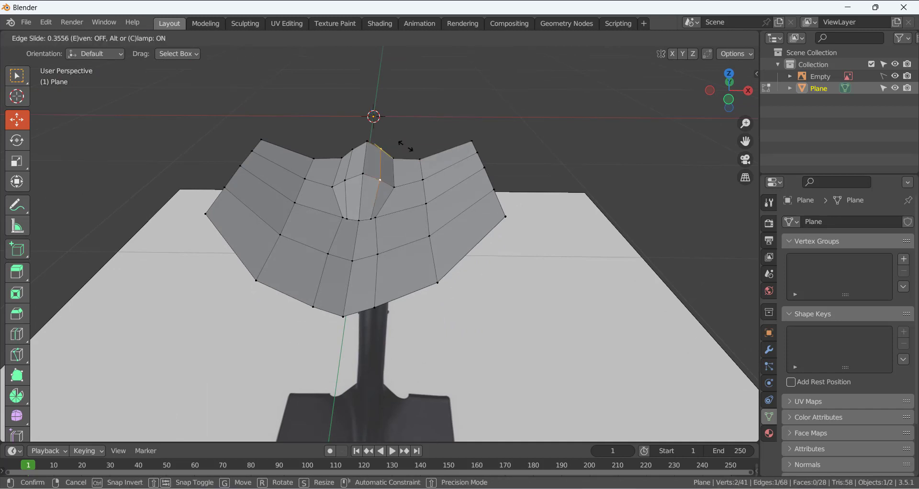
pyautogui.click(407, 146)
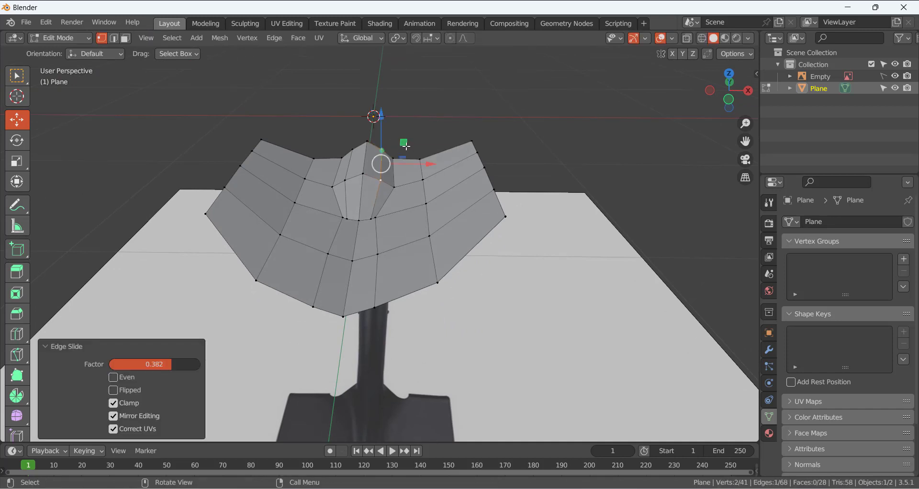
# - Scale the four bevel vertices on both sides of the ridge by about 1.144 along X and clear the selection
pyautogui.keyDown('shift'); pyautogui.click(351, 150); pyautogui.keyUp('shift')
pyautogui.keyDown('shift'); pyautogui.click(345, 179); pyautogui.keyUp('shift')
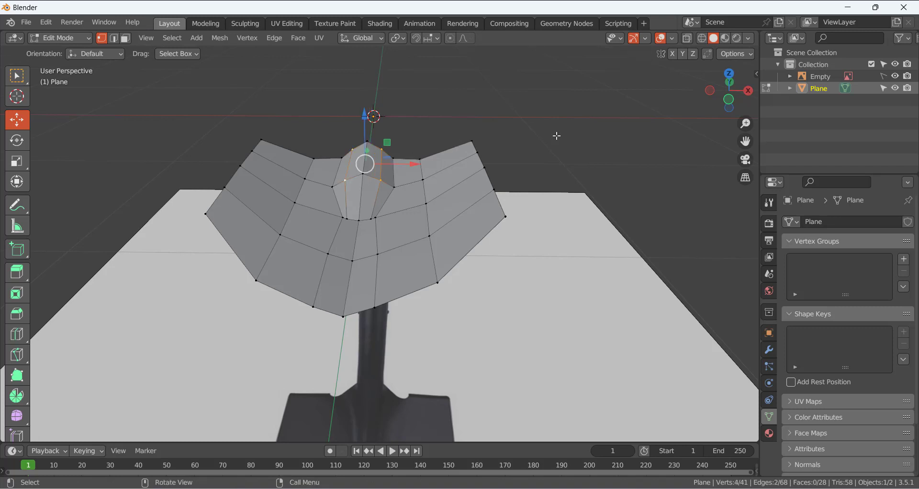
pyautogui.press('s')
pyautogui.press('x')
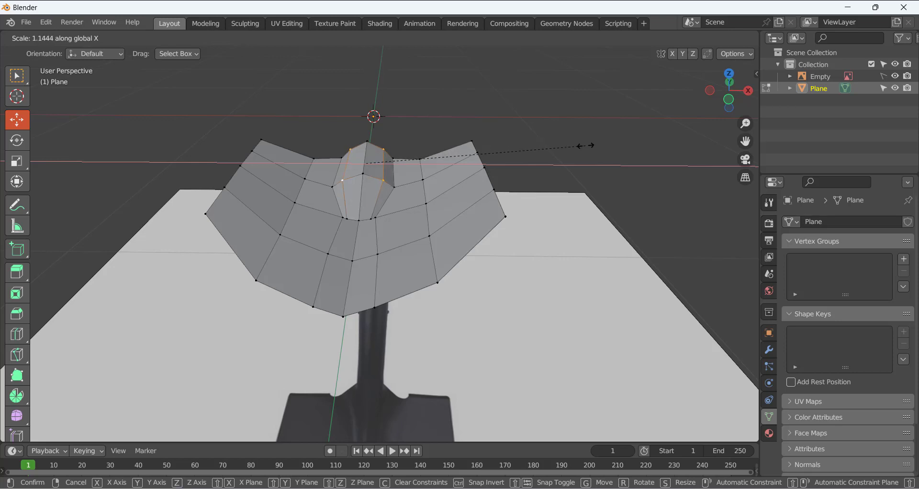
pyautogui.click(585, 145)
pyautogui.moveTo(585, 146); pyautogui.dragTo(455, 98, button='middle')
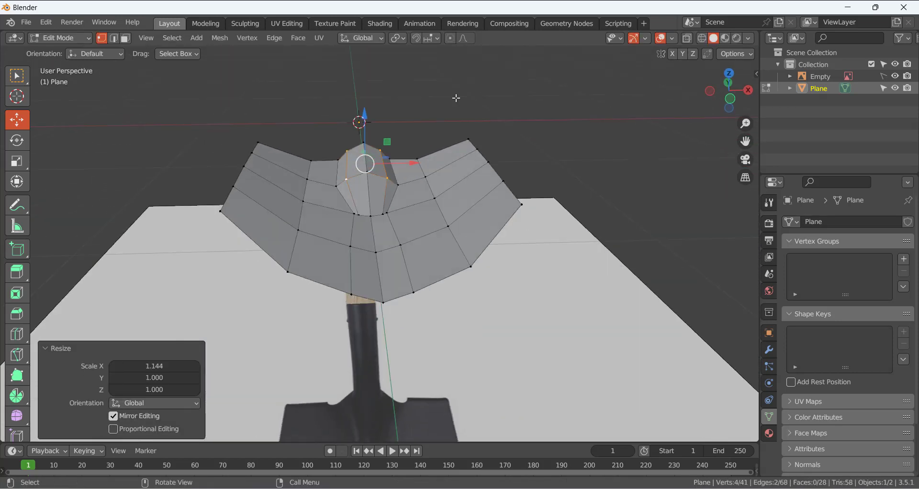
pyautogui.click(456, 98)
# - Add a Subdivision Surface modifier to the blade, enable its on-cage display and set the viewport levels to 2
pyautogui.moveTo(307, 172); pyautogui.dragTo(378, 199, button='middle')
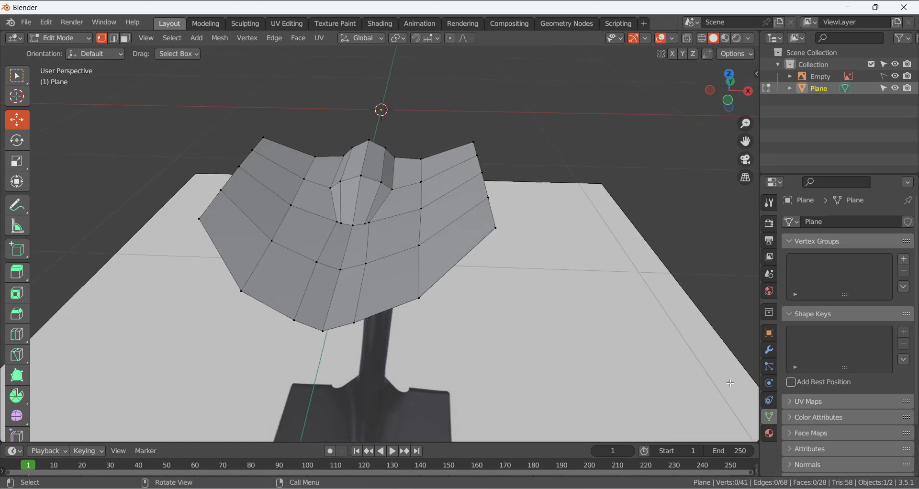
pyautogui.click(769, 350)
pyautogui.click(824, 221)
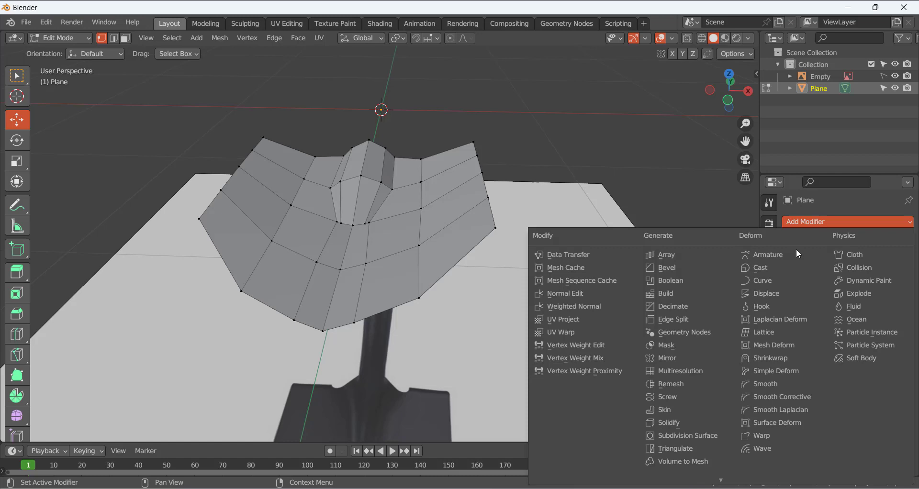
pyautogui.click(697, 436)
pyautogui.moveTo(696, 436); pyautogui.dragTo(335, 228, button='middle')
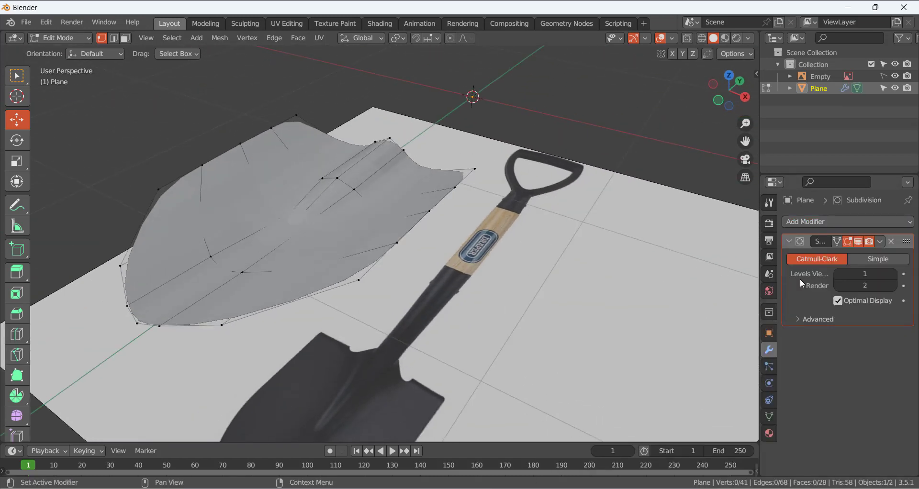
pyautogui.click(842, 245)
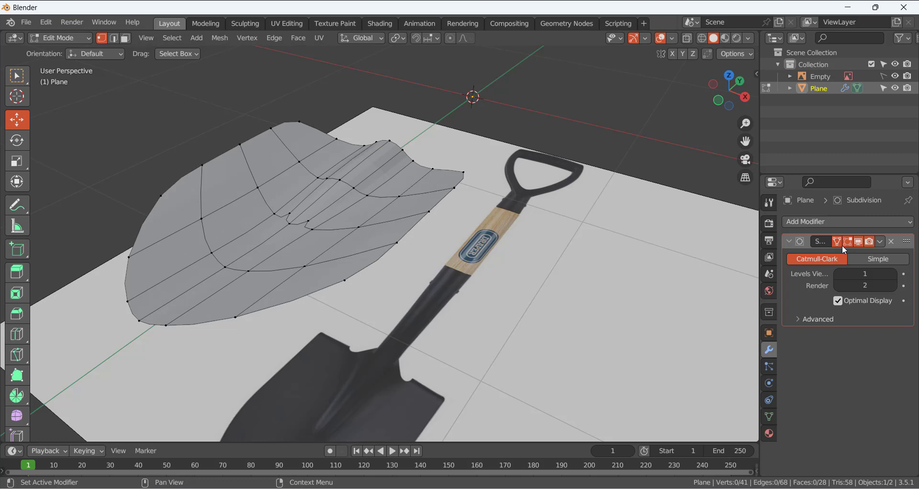
pyautogui.click(894, 275)
# - Apply smooth shading to the blade in Object Mode and inspect the ridge against the reference
pyautogui.press('Tab')
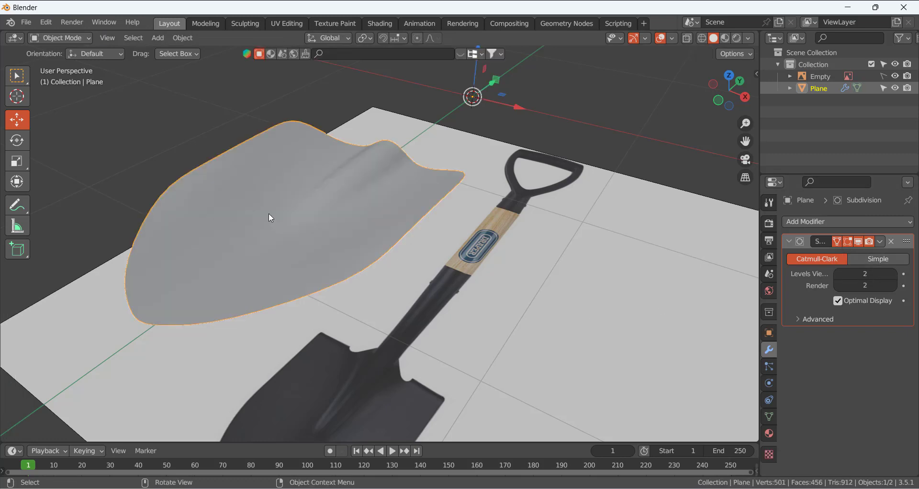
pyautogui.rightClick(268, 214)
pyautogui.click(245, 185)
pyautogui.moveTo(261, 185); pyautogui.dragTo(455, 253, button='middle')
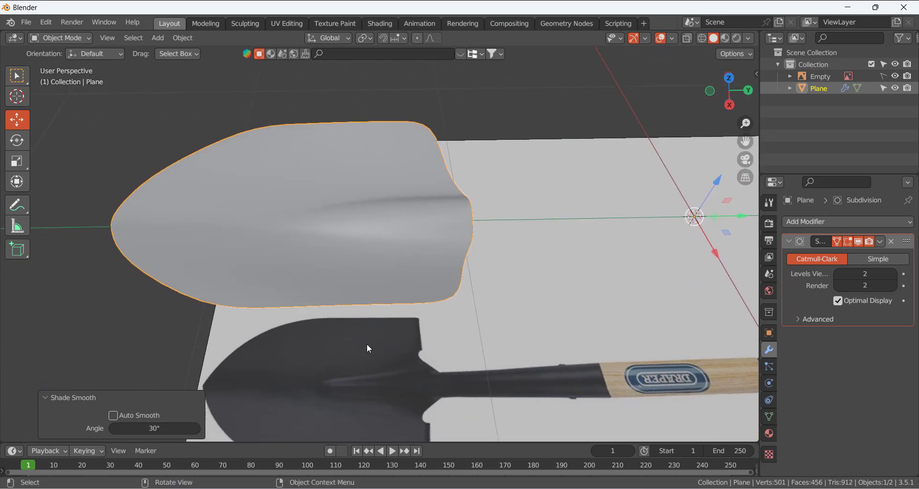
pyautogui.moveTo(408, 369); pyautogui.dragTo(355, 282, button='middle')
# - Turn off the subdivision's viewport display, set the blade to flat shading and return to Edit Mode
pyautogui.press('Tab')
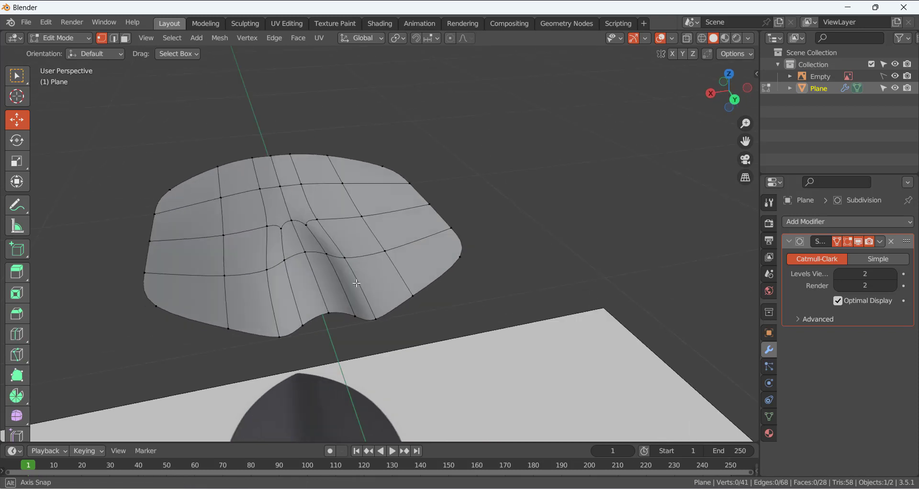
pyautogui.click(859, 241)
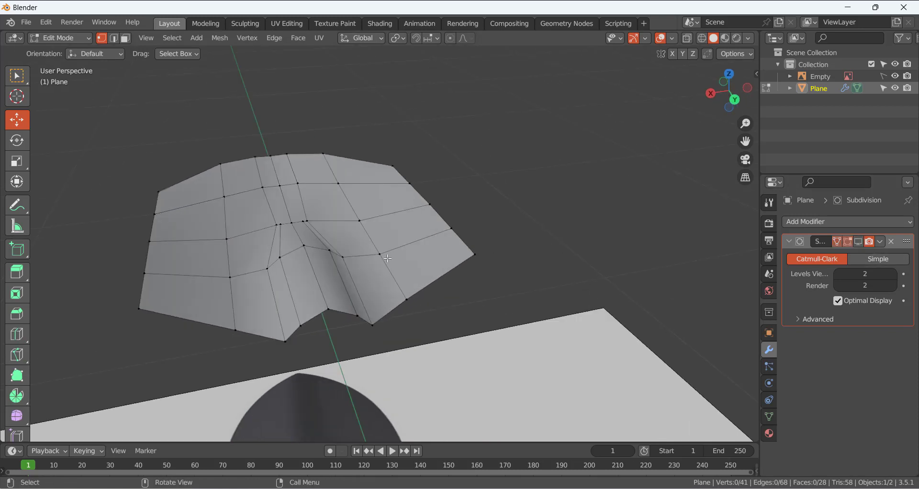
pyautogui.press('Tab')
pyautogui.rightClick(381, 244)
pyautogui.click(378, 243)
pyautogui.press('Tab')
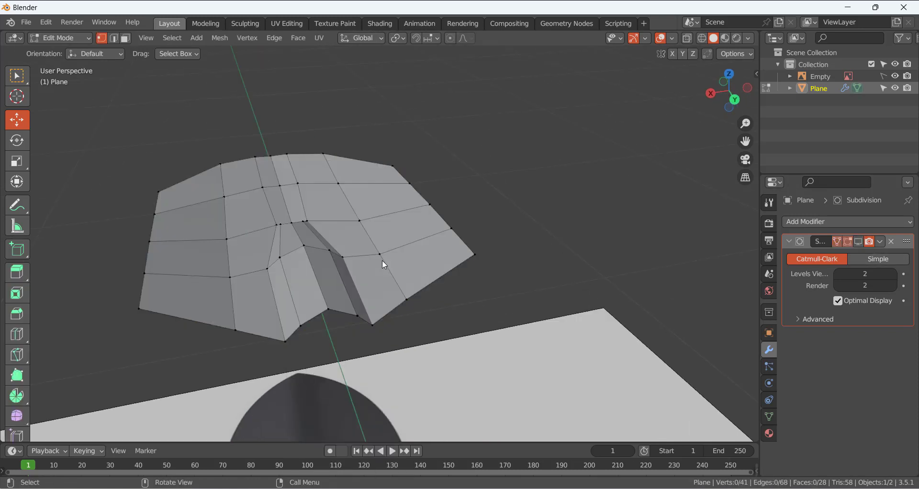
# - Move the ridge tip's centre vertex about -0.037 m along Y and shift its two adjacent bevel vertices the same way
pyautogui.moveTo(382, 260)
pyautogui.mouseDown(button='middle')
pyautogui.moveTo(315, 289)
pyautogui.moveTo(273, 233)
pyautogui.mouseUp(button='middle')
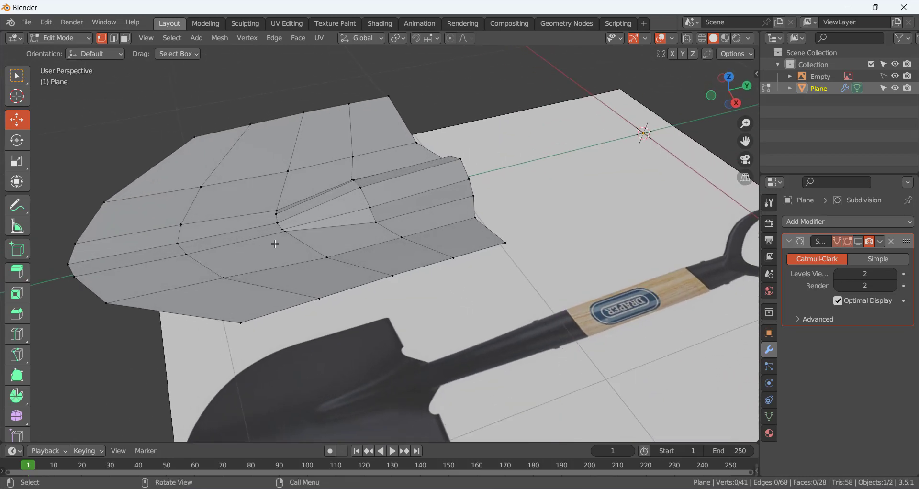
pyautogui.moveTo(308, 212); pyautogui.dragTo(297, 214)
pyautogui.moveTo(297, 214); pyautogui.dragTo(286, 249, button='middle')
pyautogui.scroll(2, 286, 249)
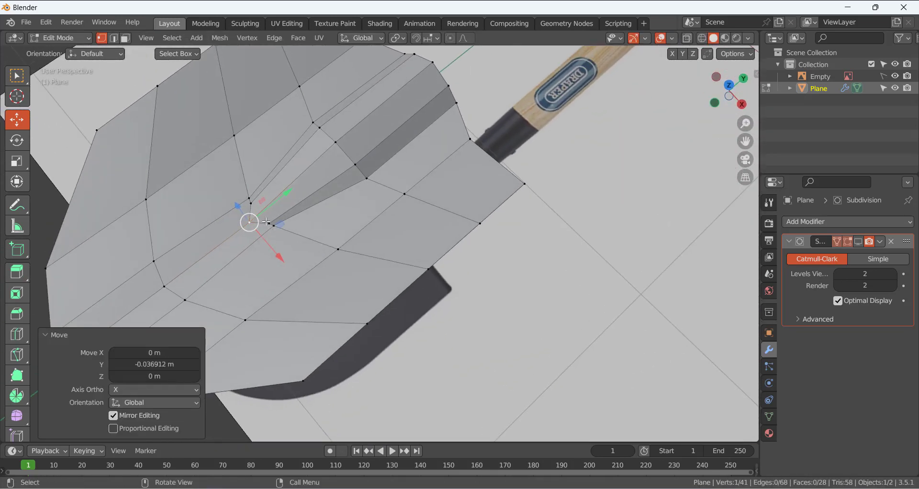
pyautogui.click(269, 223)
pyautogui.keyDown('shift'); pyautogui.click(251, 204); pyautogui.keyUp('shift')
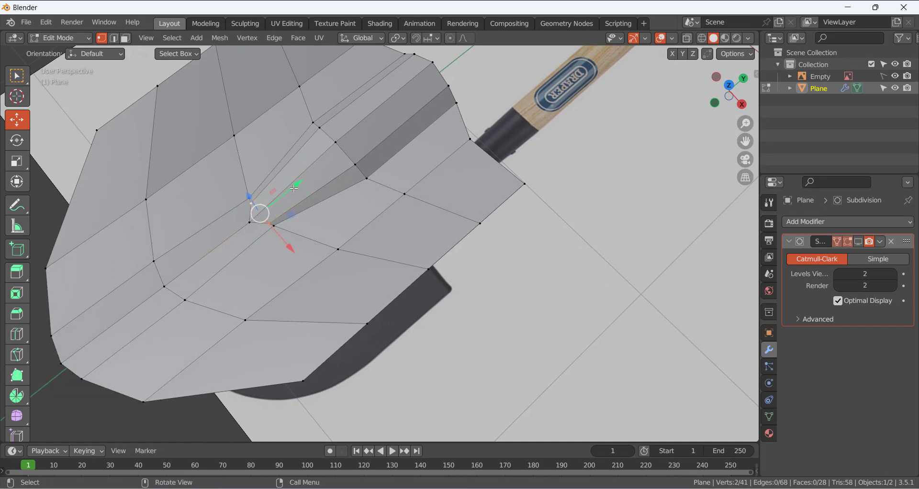
pyautogui.moveTo(294, 188); pyautogui.dragTo(287, 193)
pyautogui.click(274, 226)
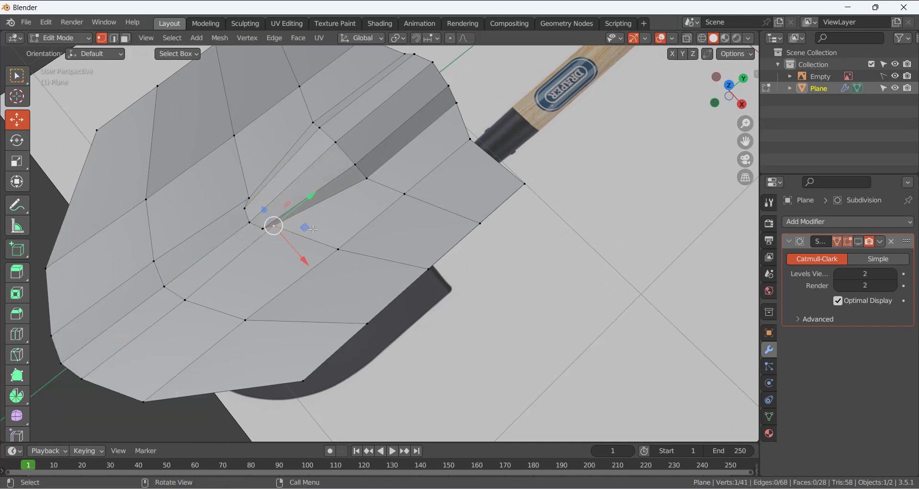
pyautogui.scroll(1, 311, 225)
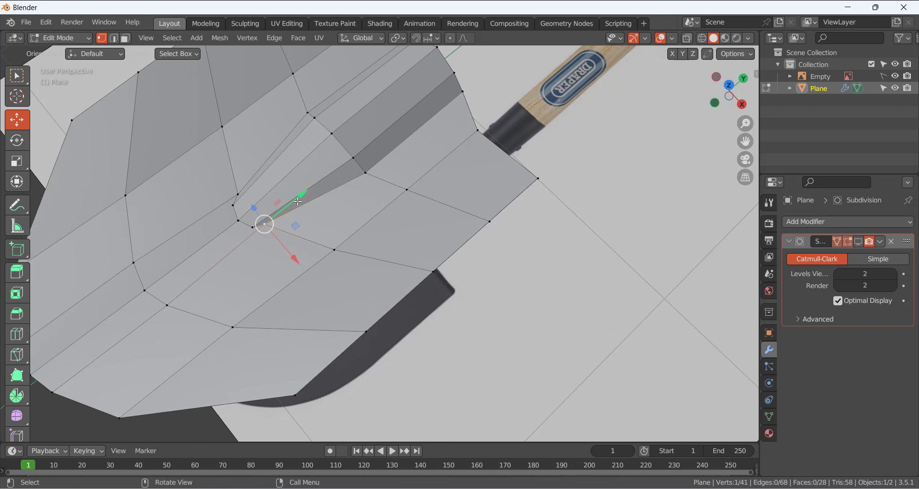
pyautogui.moveTo(298, 201); pyautogui.dragTo(286, 186)
pyautogui.hotkey('ctrl', 'z')
pyautogui.keyDown('shift'); pyautogui.click(236, 196); pyautogui.keyUp('shift')
pyautogui.hotkey('alt', 'a')
# - Extrude the outermost edge on each side of the blade's handle-side border downward about 0.069 m along Z
pyautogui.scroll(1, 240, 203)
pyautogui.press('Tab')
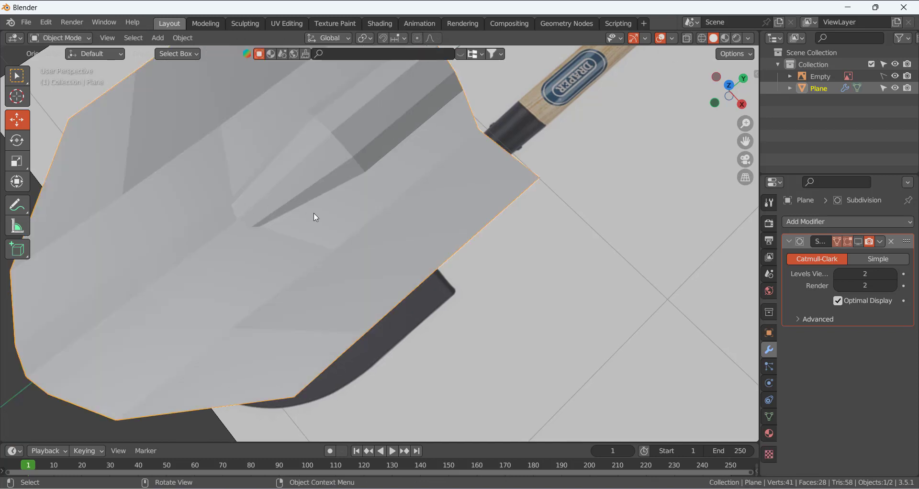
pyautogui.moveTo(314, 216); pyautogui.dragTo(270, 170, button='middle')
pyautogui.scroll(-3, 292, 216)
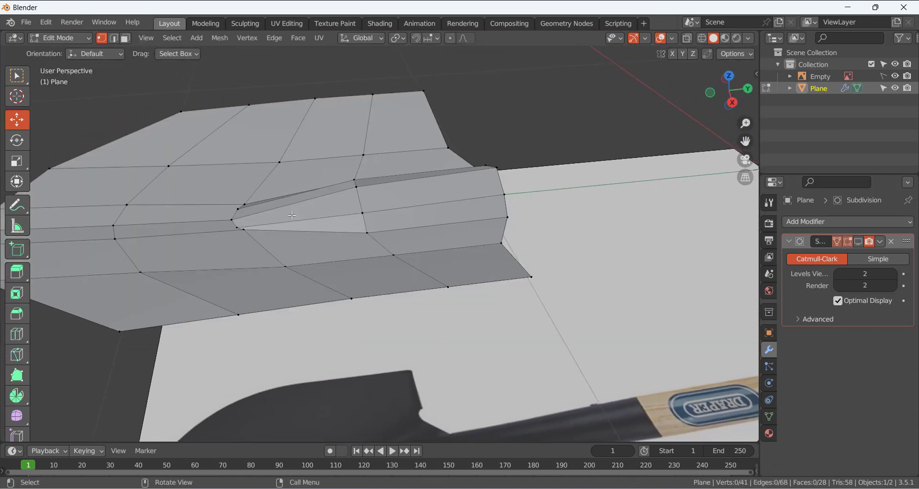
pyautogui.moveTo(310, 228); pyautogui.dragTo(292, 272, button='middle')
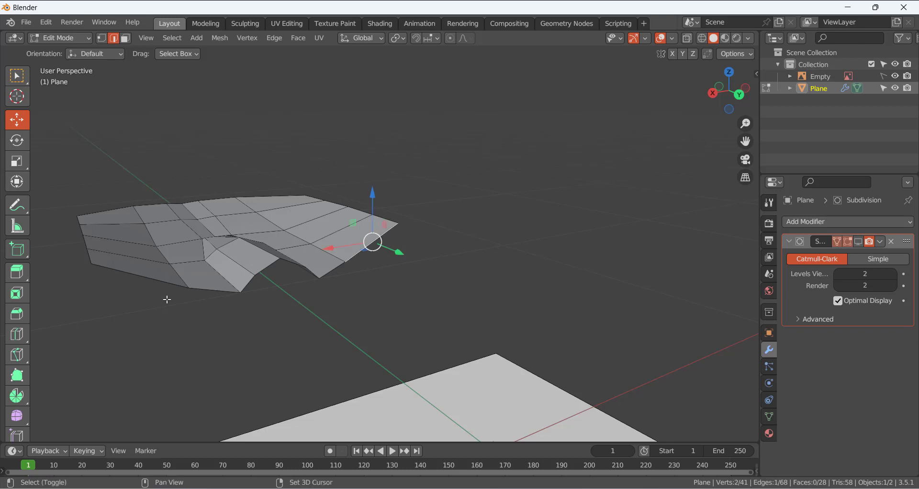
pyautogui.keyDown('shift'); pyautogui.click(140, 278); pyautogui.keyUp('shift')
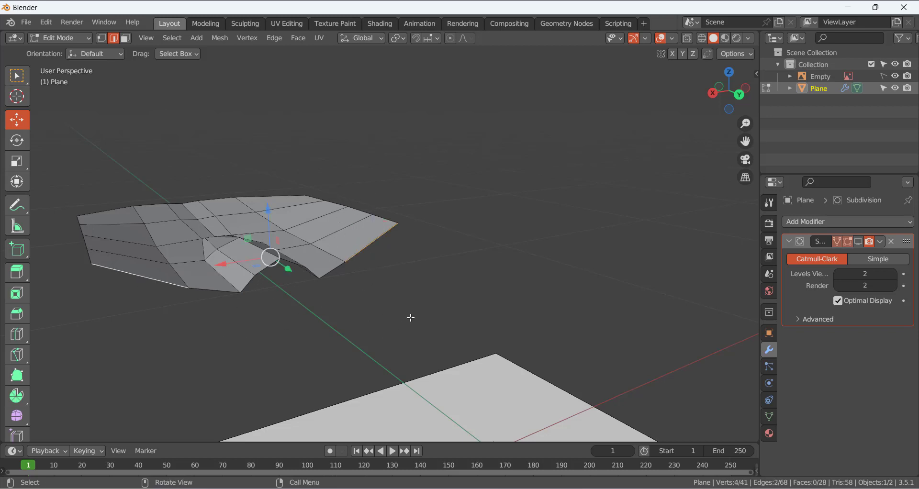
pyautogui.press('e')
pyautogui.press('z')
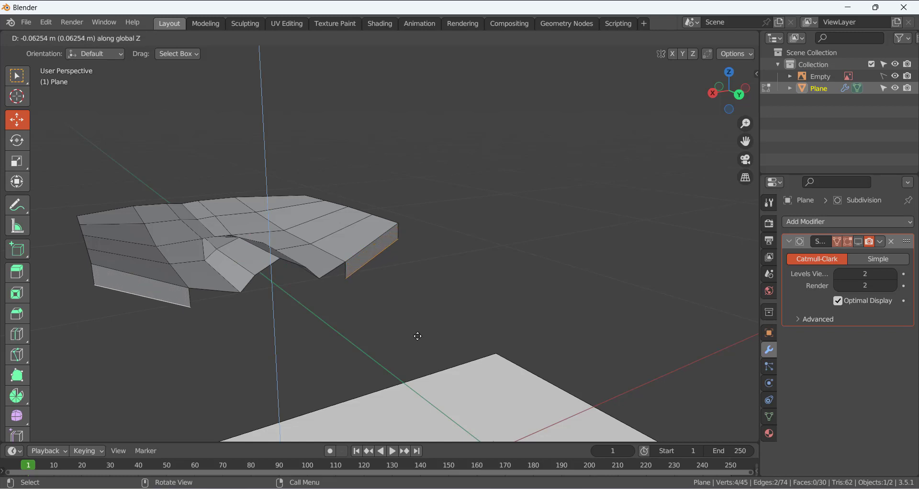
pyautogui.click(418, 340)
pyautogui.moveTo(418, 340); pyautogui.dragTo(331, 304, button='middle')
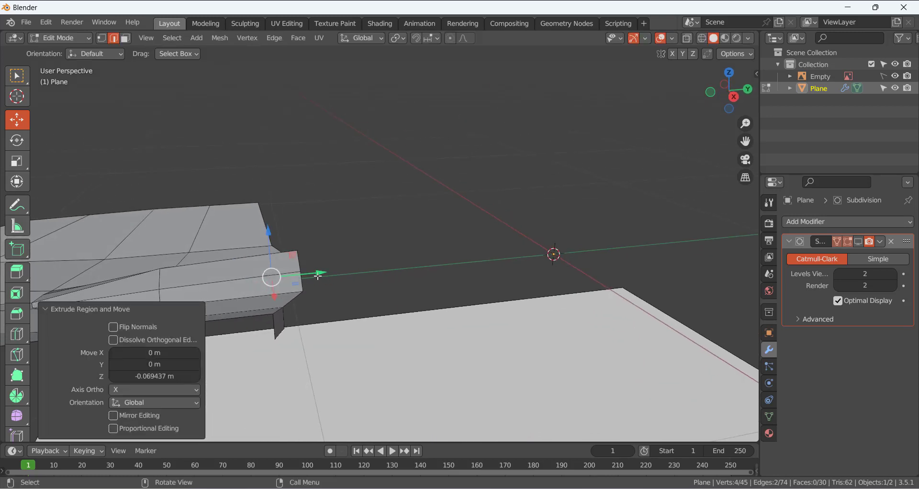
# - Shift the free edges of the two extruded treads slightly along Y, away from the blade
pyautogui.moveTo(318, 276); pyautogui.dragTo(327, 272)
pyautogui.moveTo(327, 272); pyautogui.dragTo(283, 262, button='middle')
pyautogui.moveTo(362, 282); pyautogui.dragTo(324, 302, button='middle')
# - Extrude the four edges at the handle-side end of the blade's central ridge about 0.424 m along Y
pyautogui.click(492, 264)
pyautogui.keyDown('shift'); pyautogui.click(269, 274); pyautogui.keyUp('shift')
pyautogui.keyDown('shift'); pyautogui.click(244, 272); pyautogui.keyUp('shift')
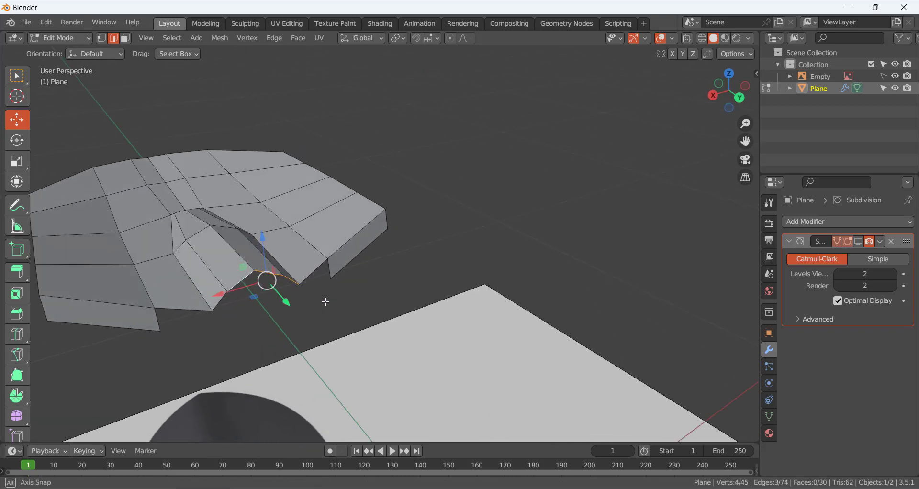
pyautogui.keyDown('shift'); pyautogui.click(224, 300); pyautogui.keyUp('shift')
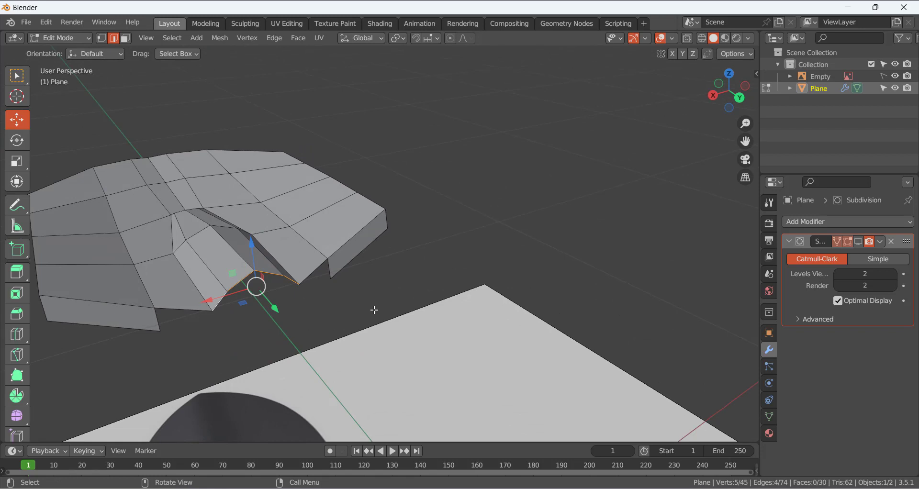
pyautogui.press('KP_3')
pyautogui.scroll(-3, 374, 310)
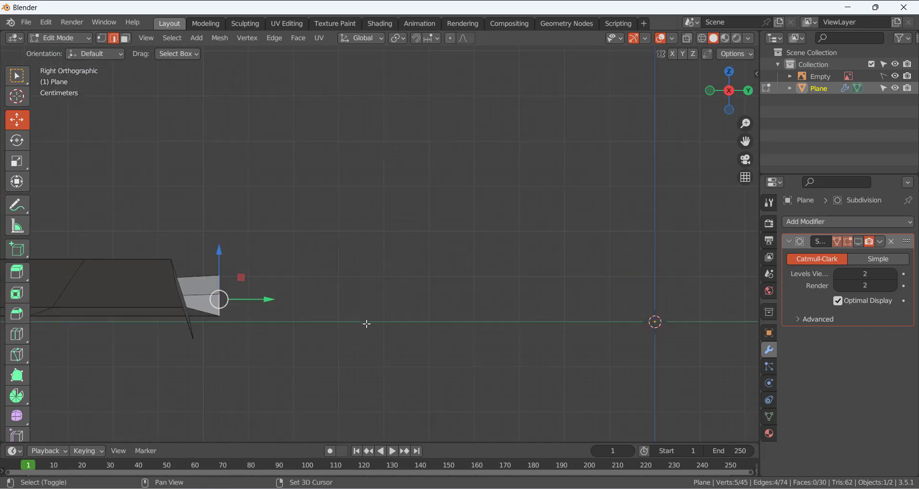
pyautogui.scroll(-1, 321, 298)
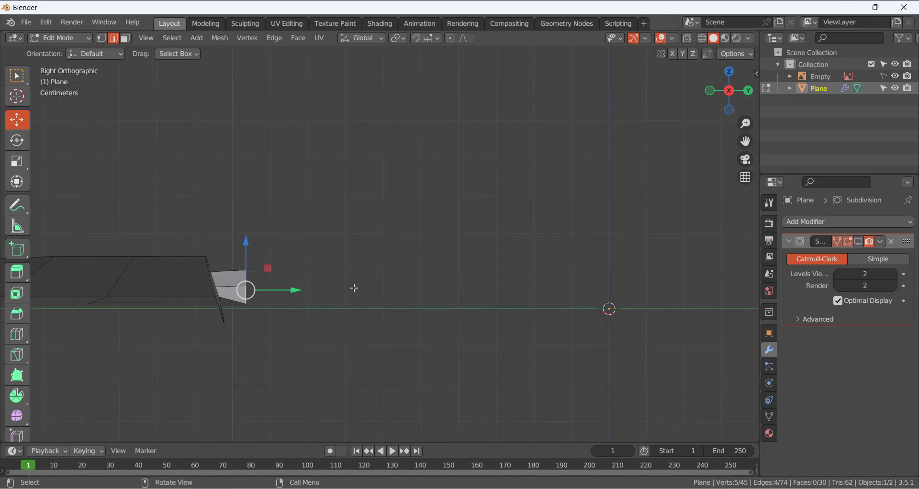
pyautogui.press('e')
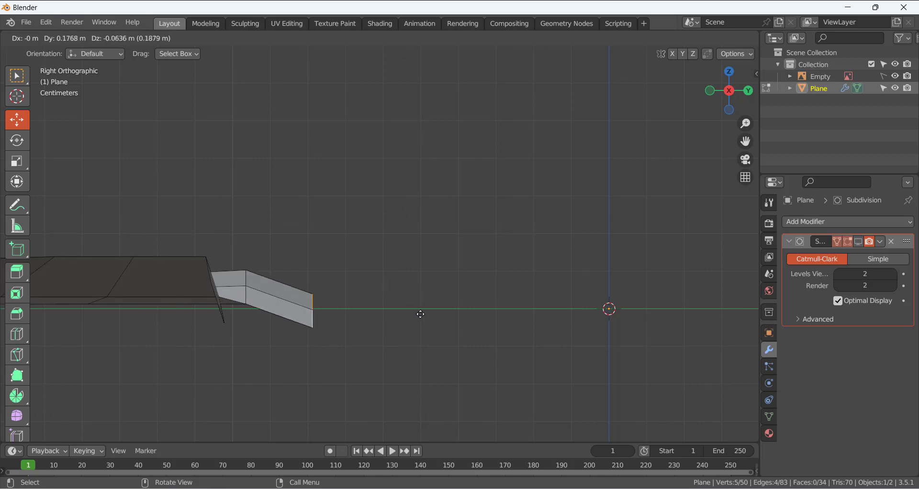
pyautogui.press('y')
pyautogui.click(513, 314)
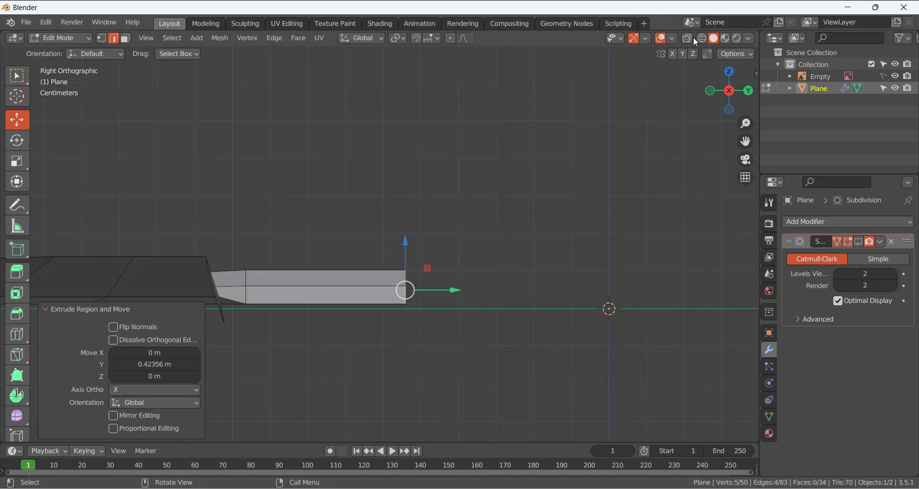
# - Turn on X-ray and move the socket's end edges about 0.646 m along Y to the start of the reference's wooden handle
pyautogui.click(688, 38)
pyautogui.press('KP_7')
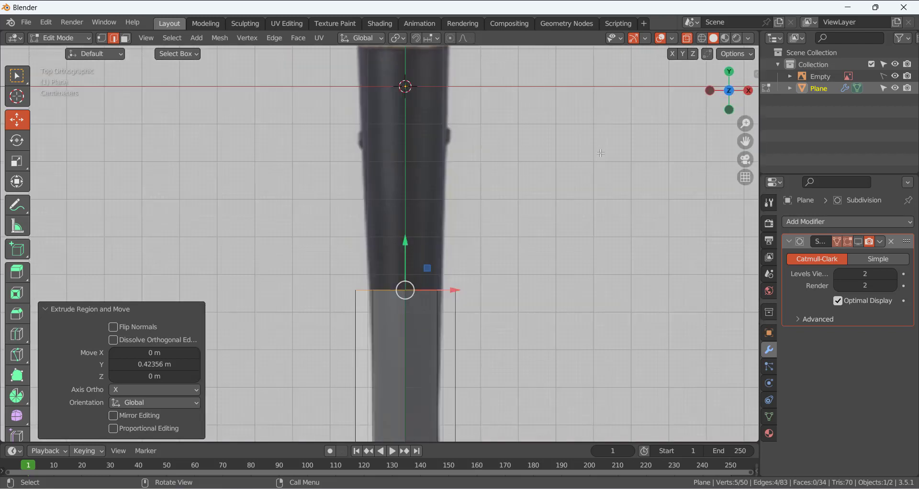
pyautogui.scroll(-4, 536, 270)
pyautogui.moveTo(393, 220); pyautogui.dragTo(396, 100)
pyautogui.scroll(-3, 440, 216)
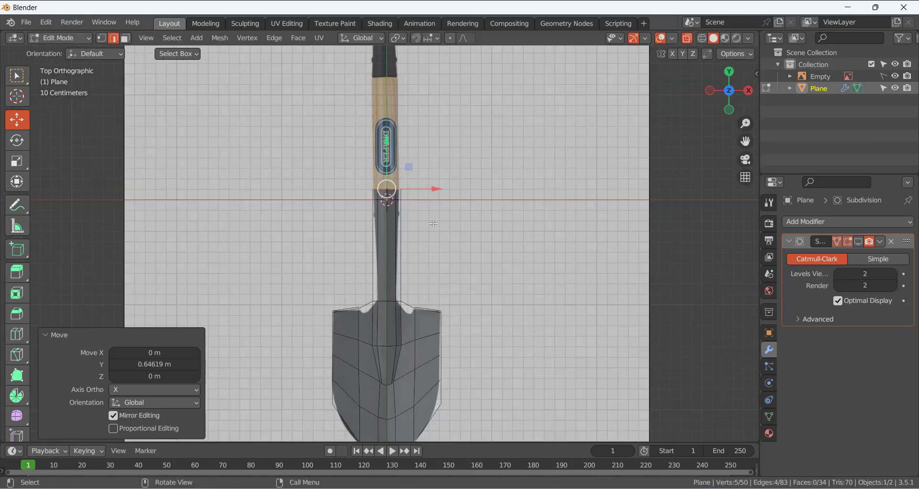
# - Scale the socket's end edges to 0.806, then widen them along X to match the reference handle
pyautogui.press('s')
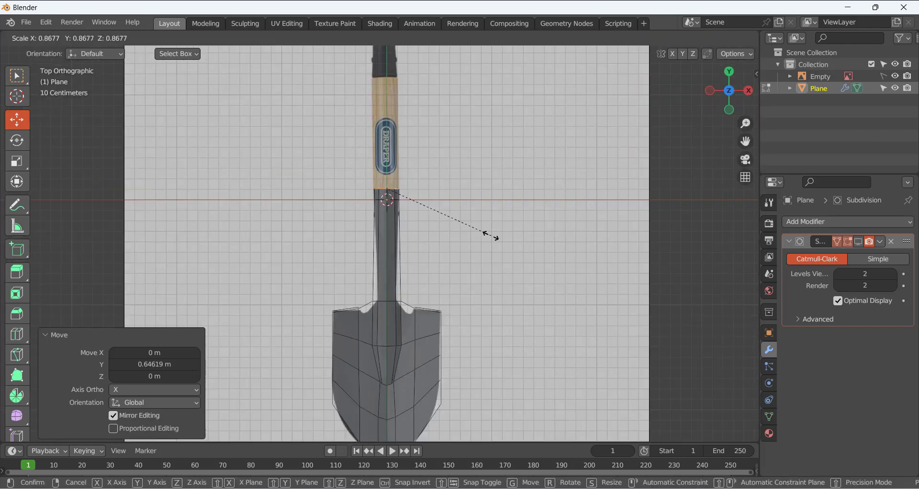
pyautogui.click(484, 235)
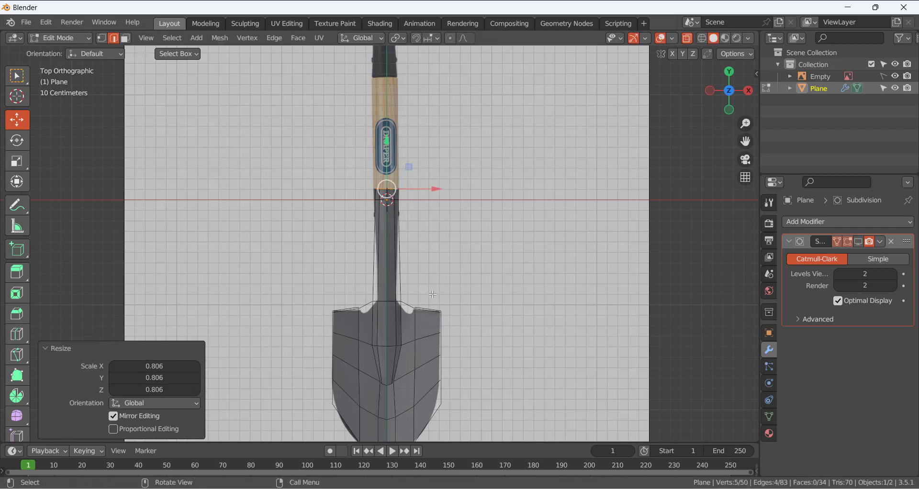
pyautogui.scroll(3, 432, 283)
pyautogui.press('s')
pyautogui.press('x')
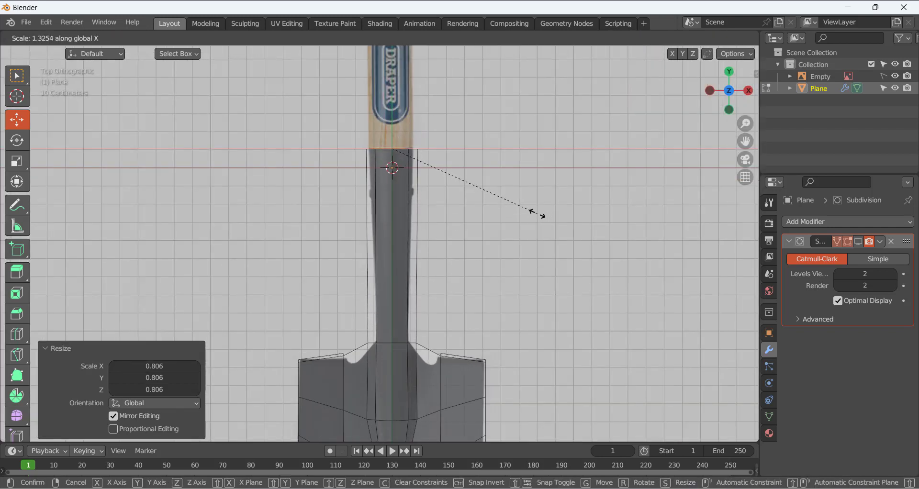
pyautogui.click(517, 206)
# - Narrow the edge row where the socket meets the blade by scaling it to 0.723 along X
pyautogui.click(483, 284)
pyautogui.scroll(2, 482, 285)
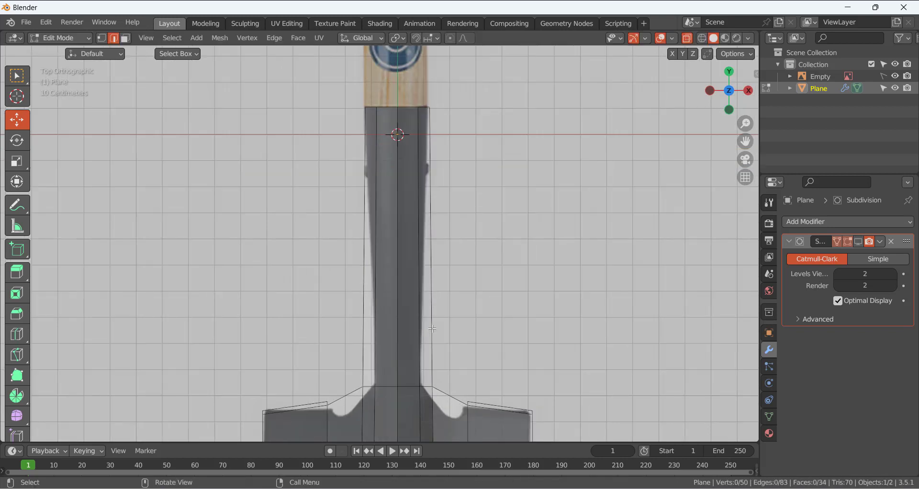
pyautogui.keyDown('shift'); pyautogui.moveTo(360, 379); pyautogui.dragTo(354, 300, button='middle'); pyautogui.keyUp('shift')
pyautogui.moveTo(320, 275); pyautogui.dragTo(446, 341)
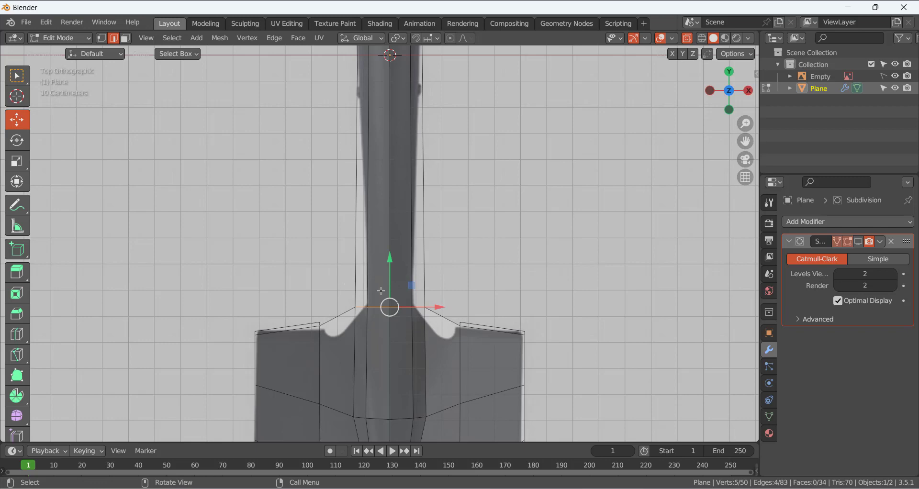
pyautogui.scroll(-3, 381, 291)
pyautogui.moveTo(382, 291); pyautogui.dragTo(425, 275, button='middle')
pyautogui.press('KP_7')
pyautogui.press('s')
pyautogui.press('x')
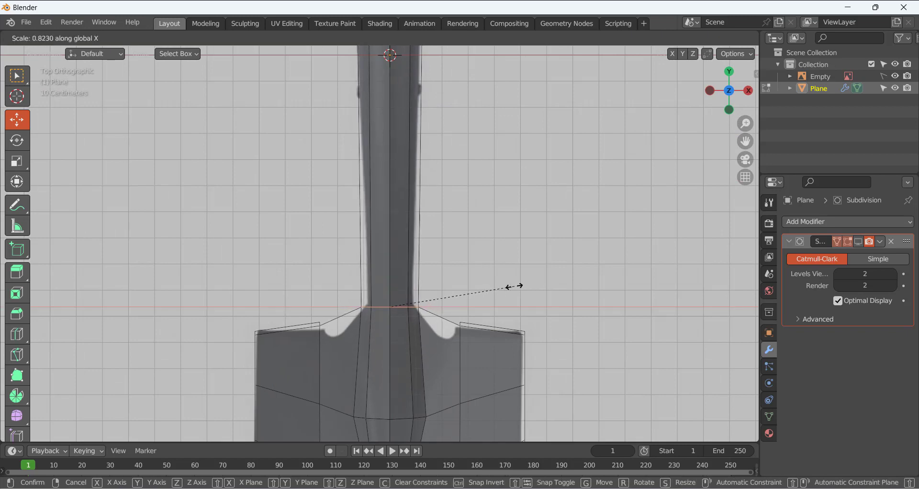
pyautogui.click(499, 286)
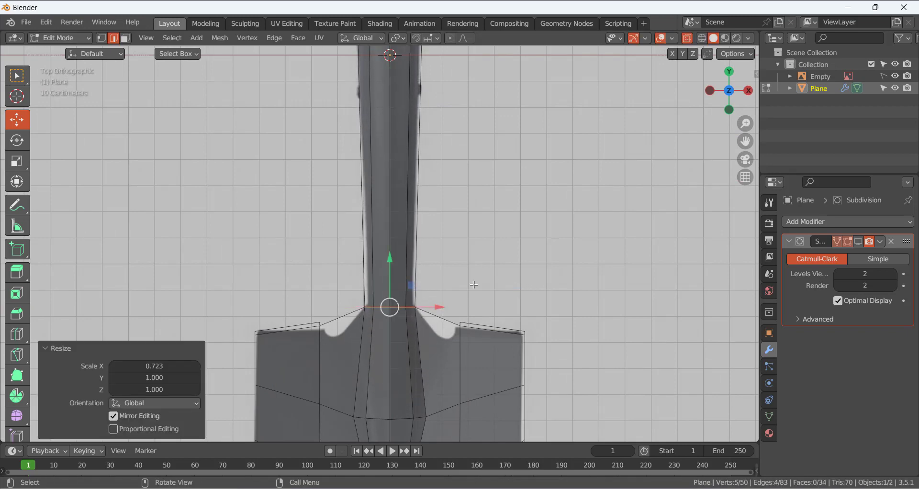
# - Add one loop cut across the socket and slide it close to the blade with a factor of about 0.918
pyautogui.scroll(-2, 432, 340)
pyautogui.moveTo(432, 339); pyautogui.dragTo(412, 394, button='middle')
pyautogui.click(430, 388)
pyautogui.hotkey('alt', 'a')
pyautogui.scroll(2, 327, 331)
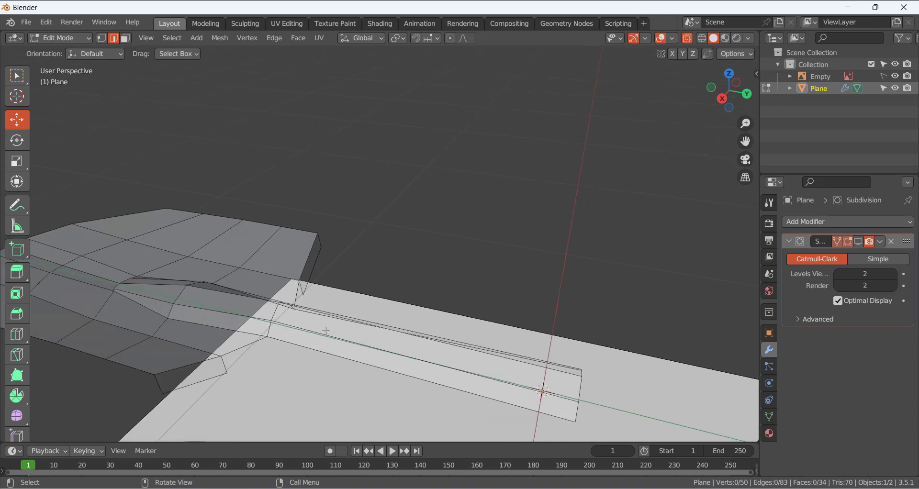
pyautogui.hotkey('ctrl', 'r')
pyautogui.click(327, 331)
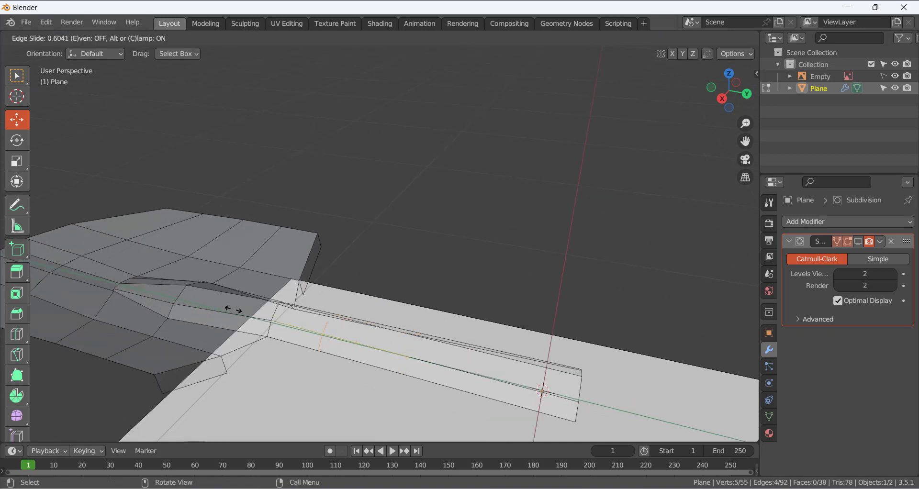
pyautogui.click(184, 297)
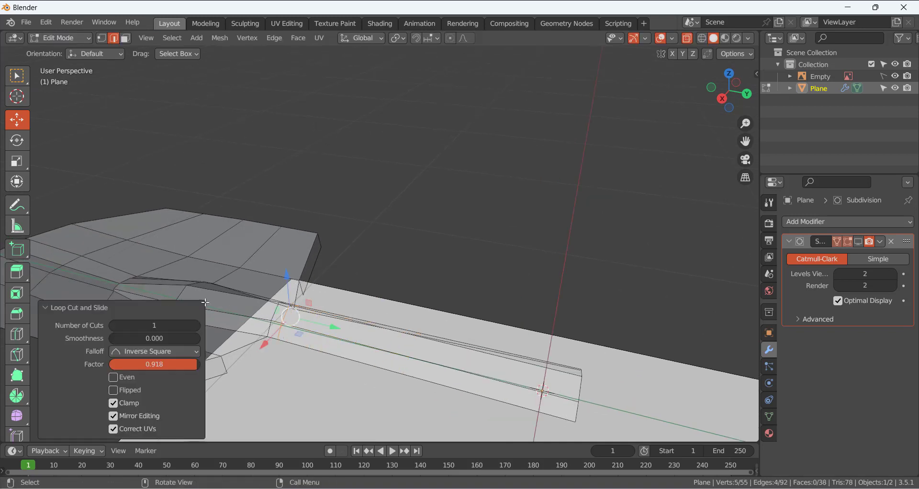
# - Extrude the long lower edge on each side of the socket downward about 0.053 m along Z
pyautogui.click(355, 337)
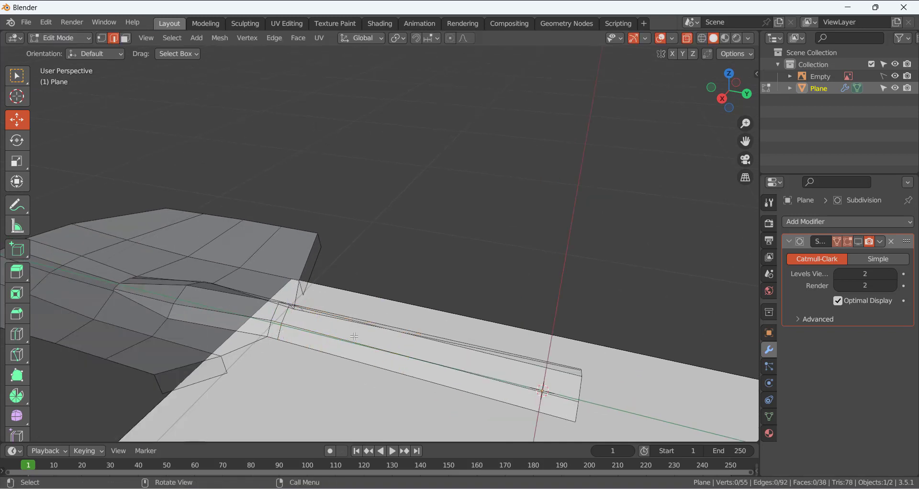
pyautogui.keyDown('shift'); pyautogui.click(352, 363); pyautogui.keyUp('shift')
pyautogui.scroll(-2, 443, 317)
pyautogui.moveTo(445, 317); pyautogui.dragTo(283, 287, button='middle')
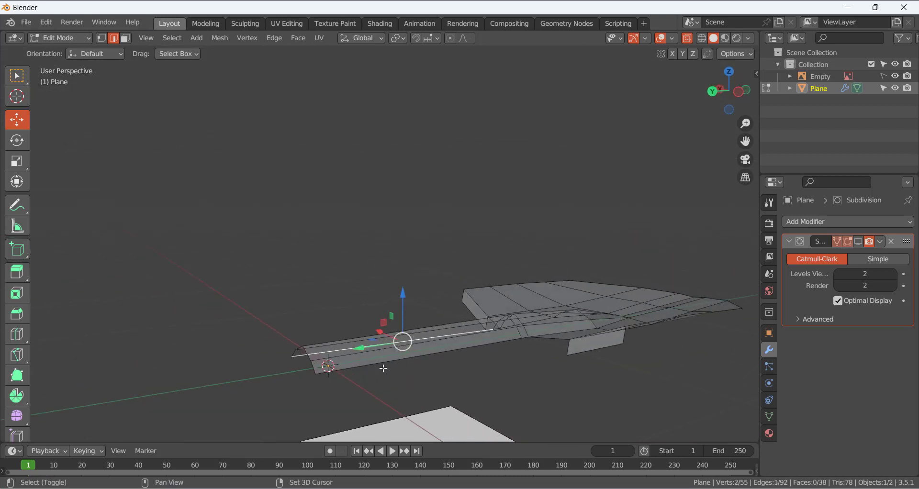
pyautogui.keyDown('shift'); pyautogui.click(383, 372); pyautogui.keyUp('shift')
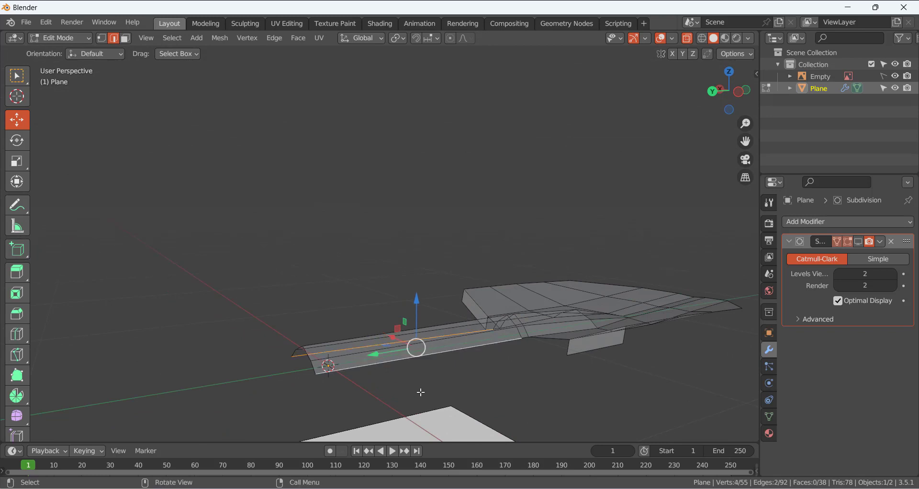
pyautogui.press('KP_1')
pyautogui.press('ctrl')
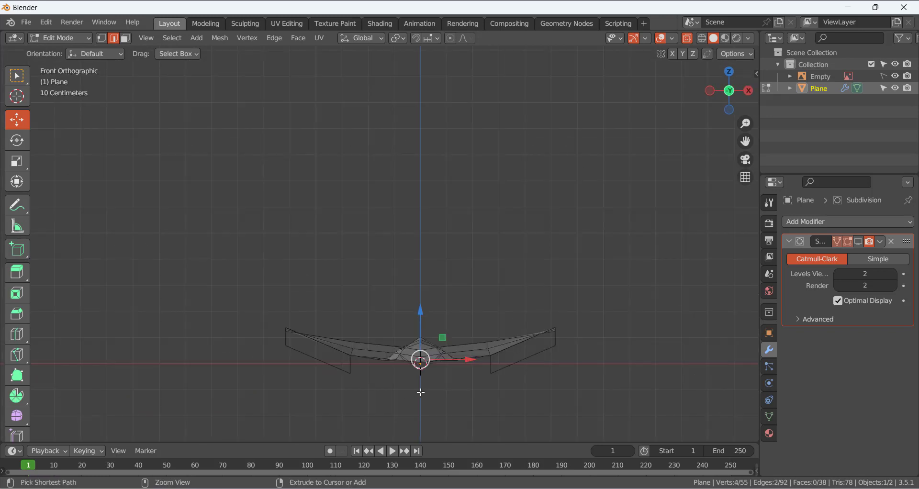
pyautogui.press('ctrl+KP_1')
pyautogui.scroll(4, 421, 393)
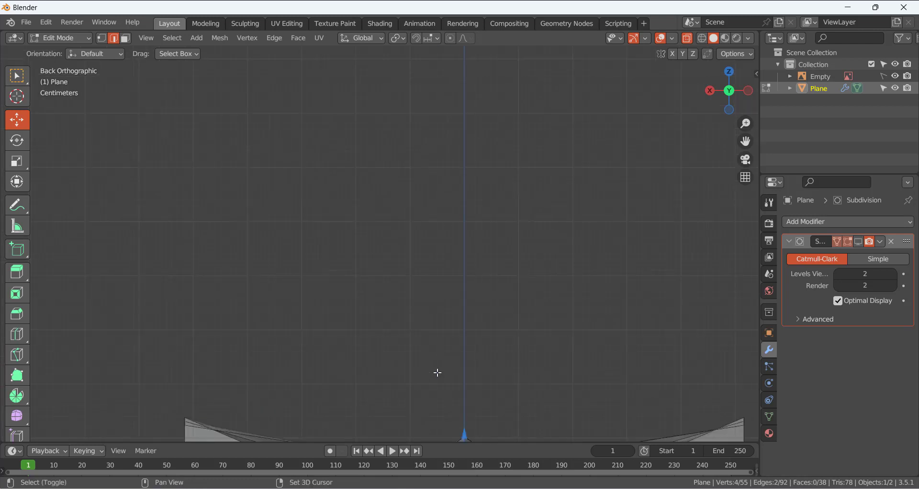
pyautogui.keyDown('shift'); pyautogui.moveTo(447, 337); pyautogui.dragTo(398, 131, button='middle'); pyautogui.keyUp('shift')
pyautogui.press('KP_1')
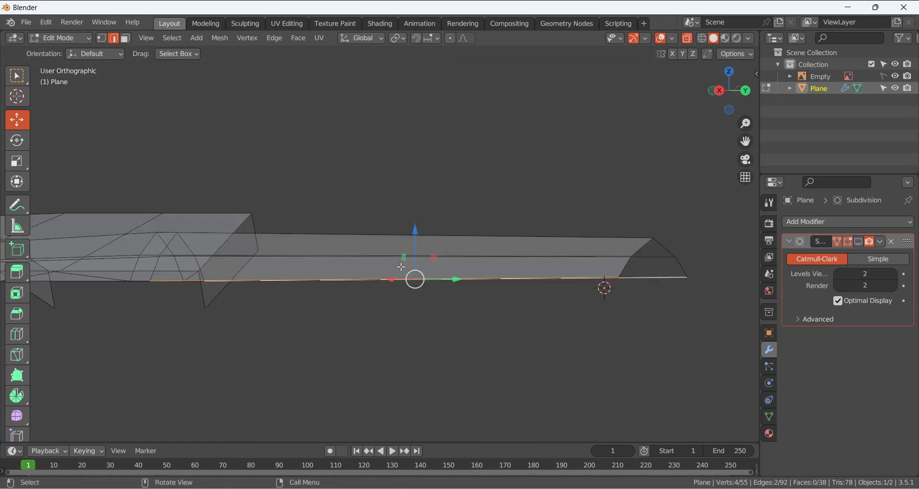
pyautogui.press('ctrl+KP_1')
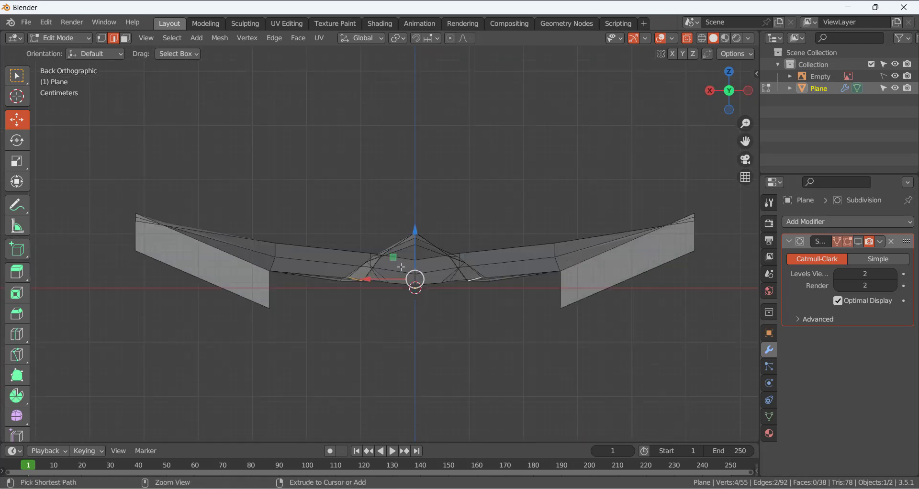
pyautogui.scroll(-2, 405, 268)
pyautogui.scroll(4, 405, 268)
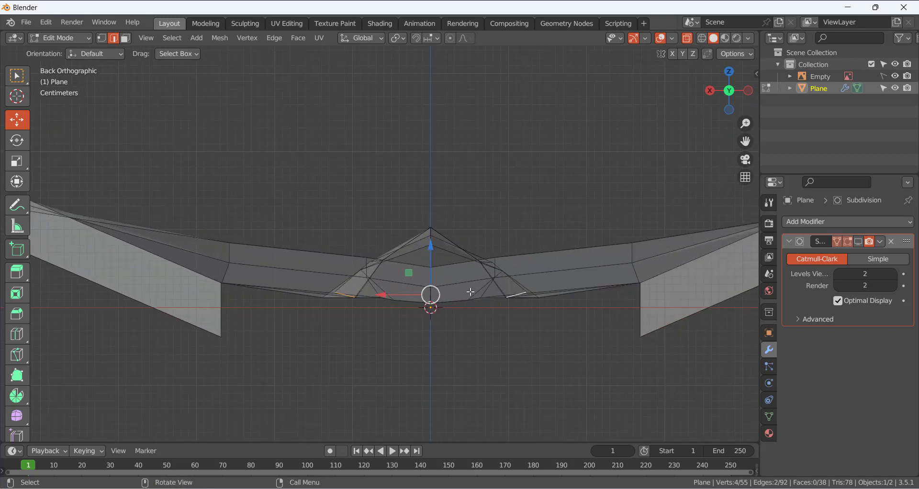
pyautogui.scroll(-2, 411, 276)
pyautogui.moveTo(382, 213); pyautogui.dragTo(424, 263, button='middle')
pyautogui.scroll(-2, 420, 296)
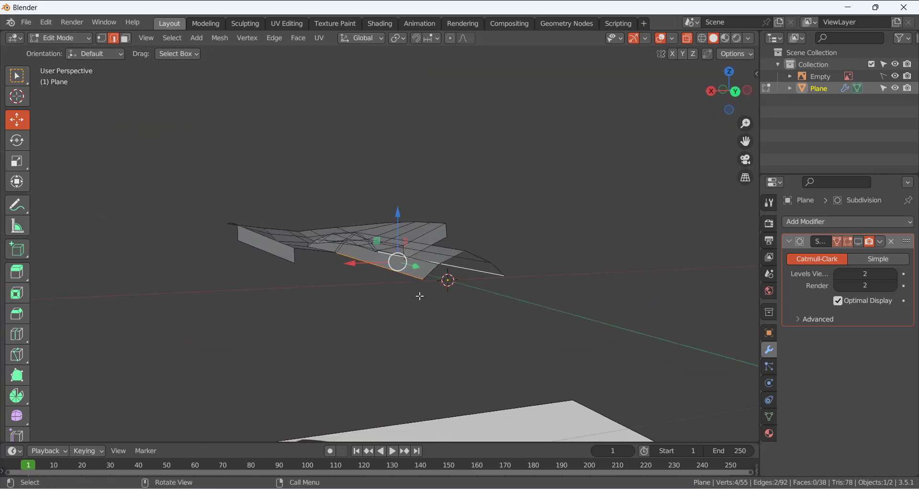
pyautogui.press('KP_1')
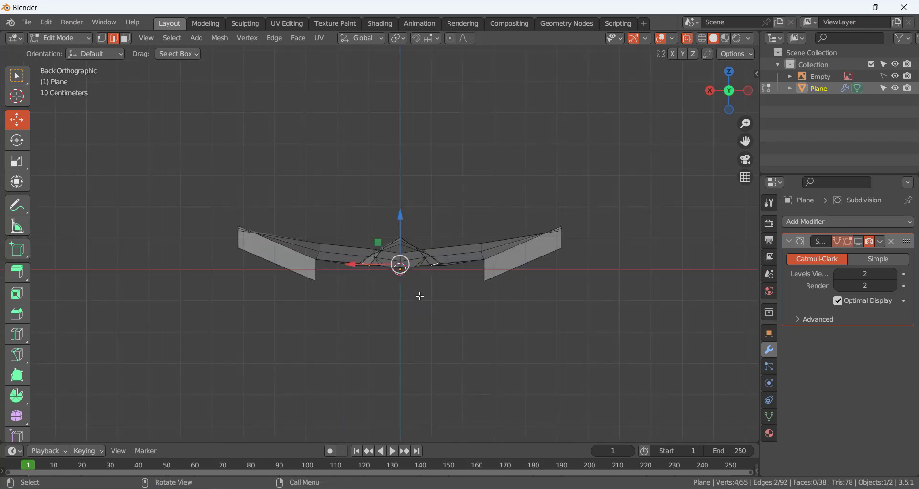
pyautogui.press('ctrl+KP_1')
pyautogui.scroll(2, 421, 297)
pyautogui.press('e')
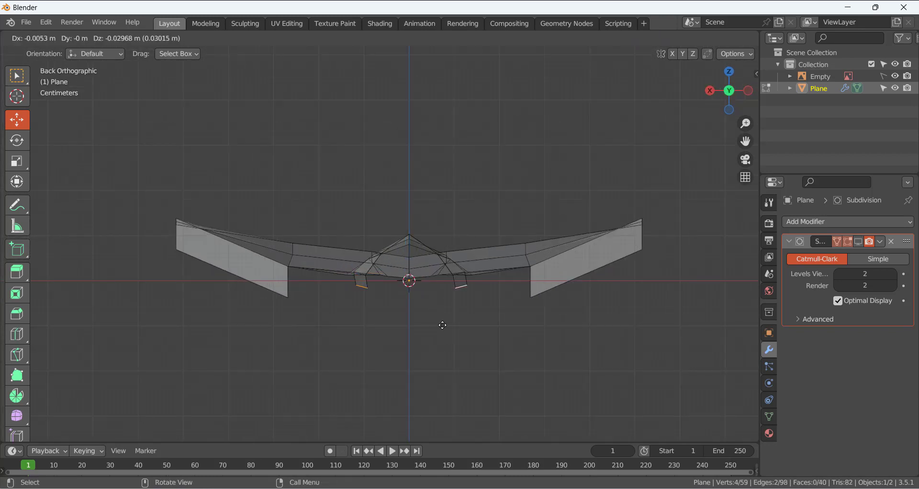
pyautogui.press('z')
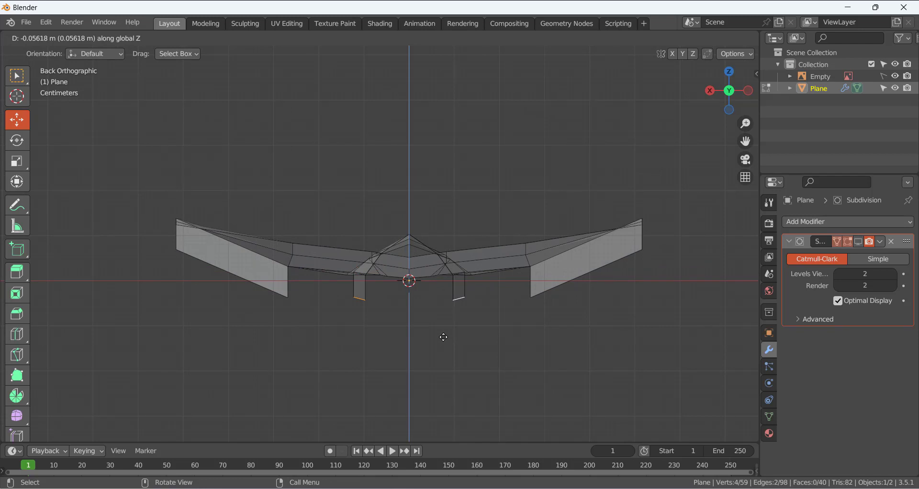
pyautogui.click(446, 335)
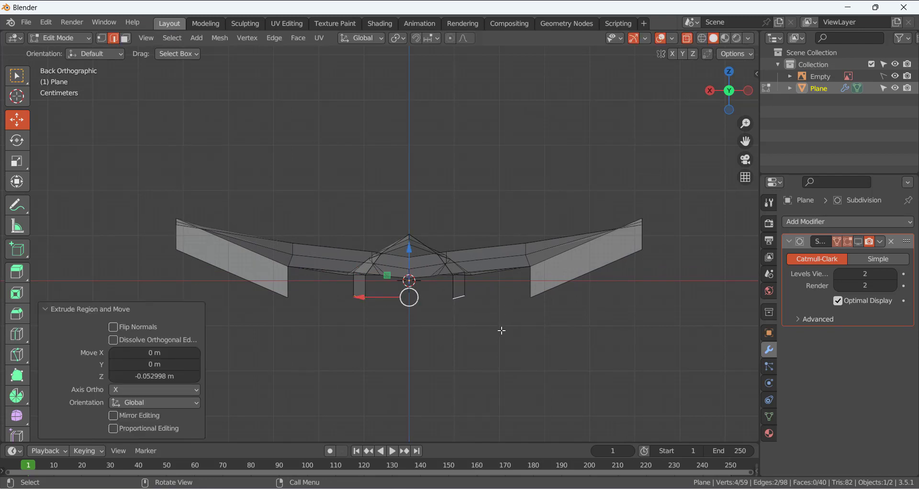
# - Scale the socket's two extruded lower edges to 0.834 along X and raise them about 0.006 m along Z
pyautogui.press('s')
pyautogui.press('x')
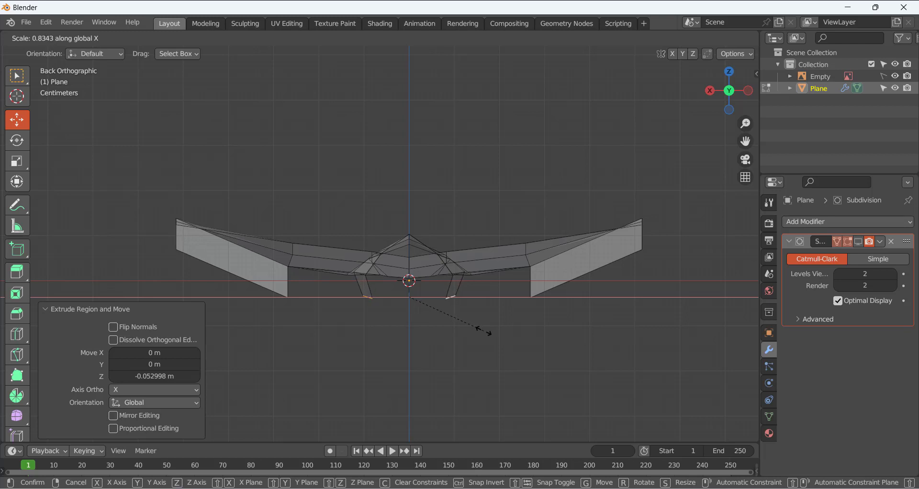
pyautogui.click(484, 331)
pyautogui.scroll(2, 435, 319)
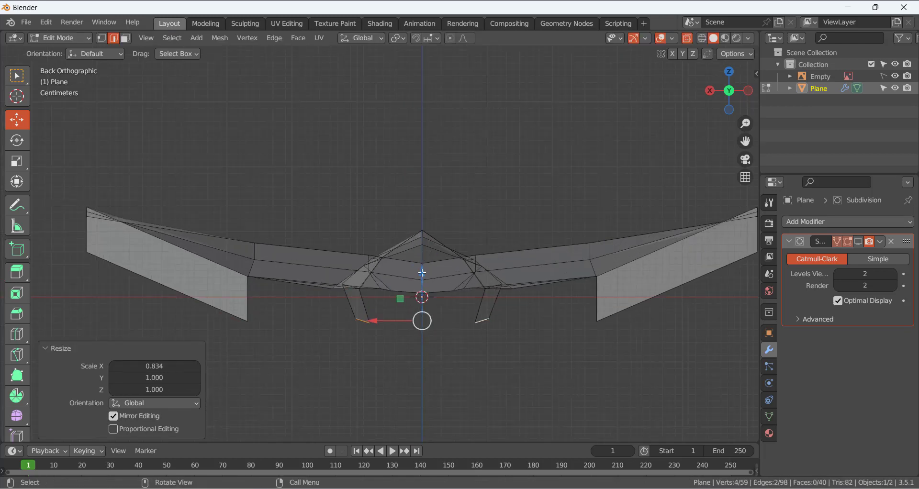
pyautogui.moveTo(422, 273); pyautogui.dragTo(422, 269)
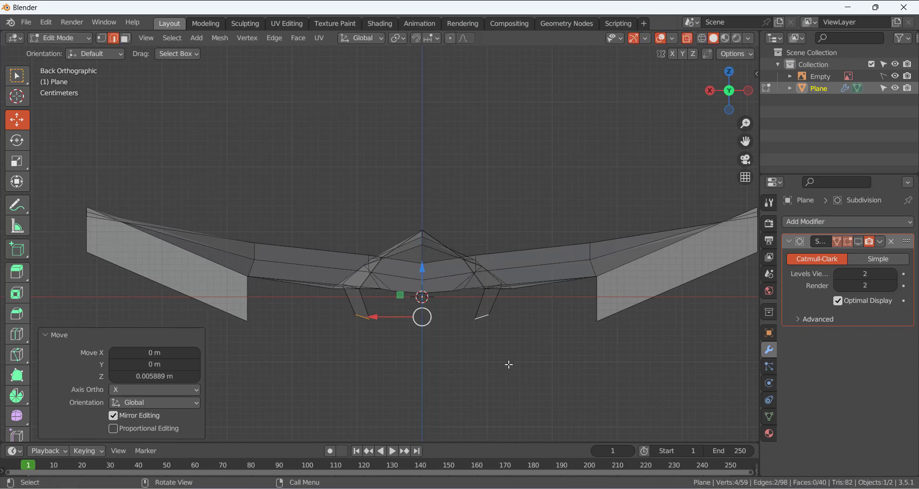
# - Extrude the socket's two lower edges about 0.049 m downward along Z and scale them to about 0.56 along X
pyautogui.press('e')
pyautogui.press('z')
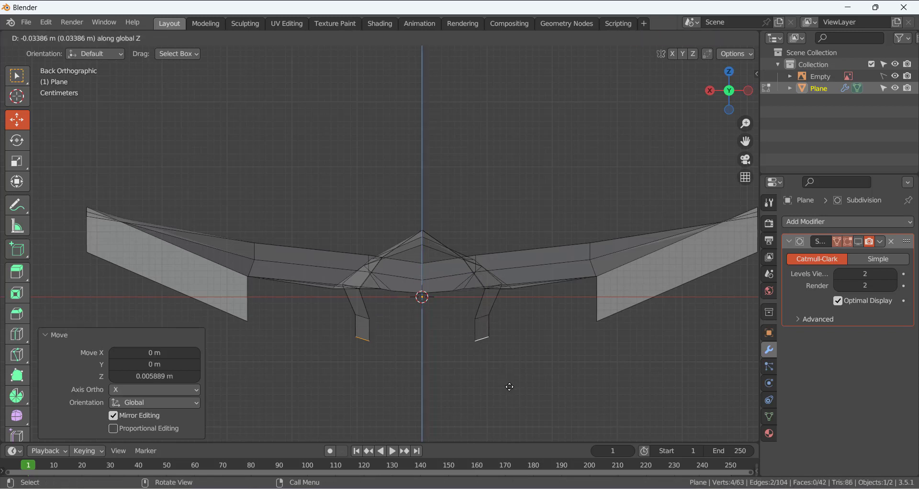
pyautogui.click(517, 396)
pyautogui.press('s')
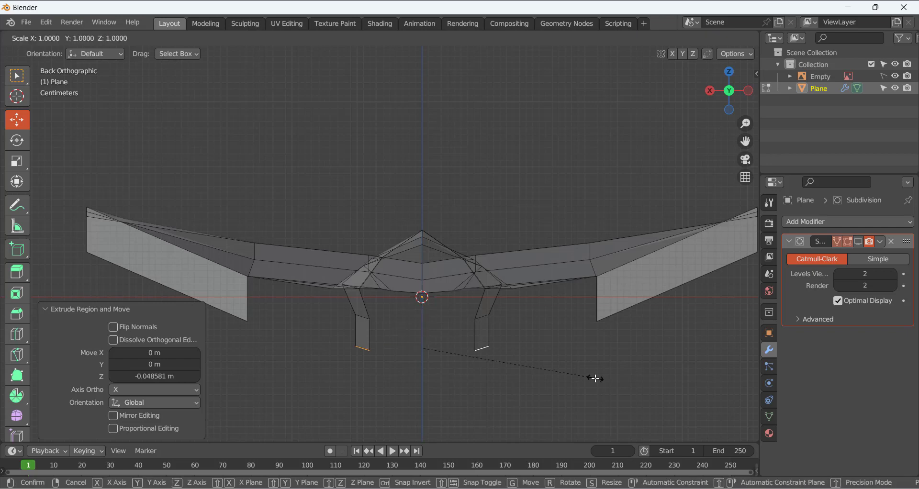
pyautogui.press('x')
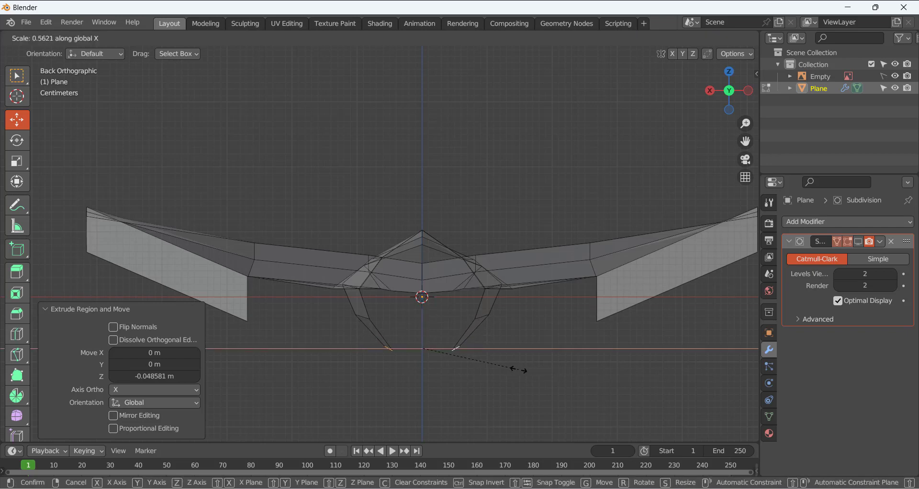
pyautogui.click(517, 370)
# - Switch to vertex selection, clear the selection and turn off X-ray display
pyautogui.scroll(-3, 430, 317)
pyautogui.moveTo(394, 243); pyautogui.dragTo(459, 263, button='middle')
pyautogui.press('1')
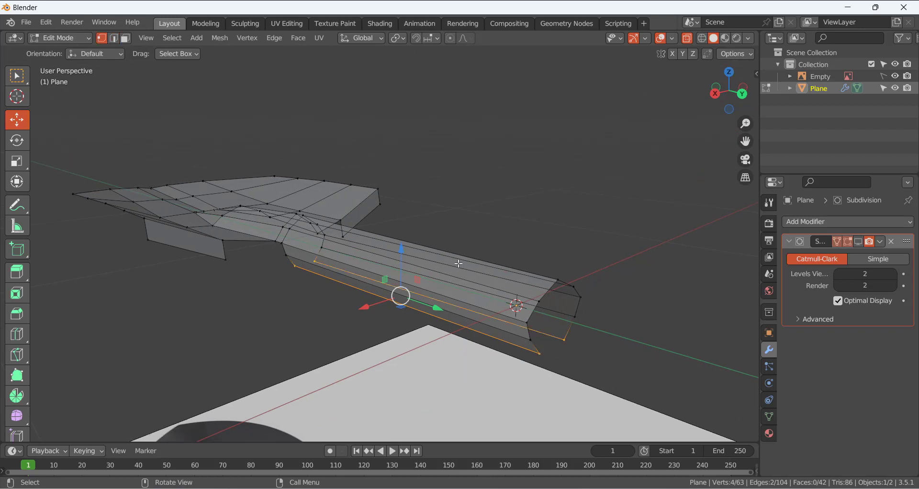
pyautogui.click(625, 251)
pyautogui.moveTo(567, 305); pyautogui.dragTo(537, 307, button='middle')
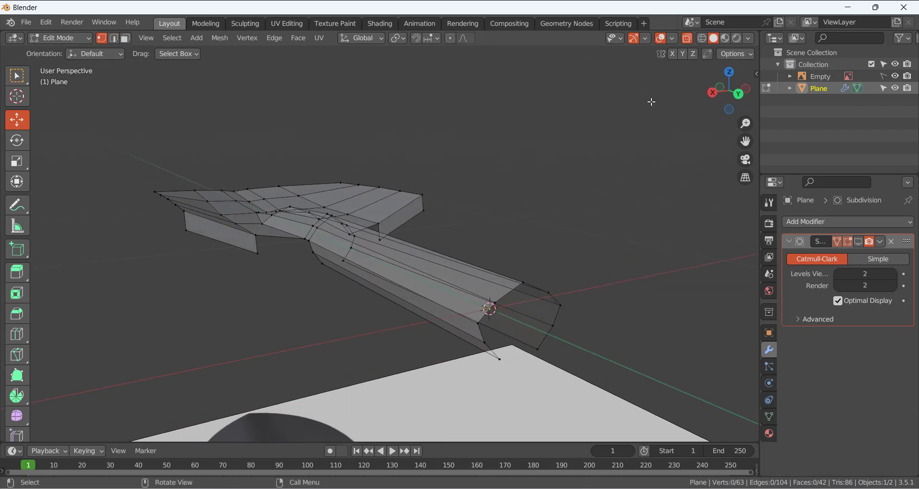
pyautogui.click(688, 37)
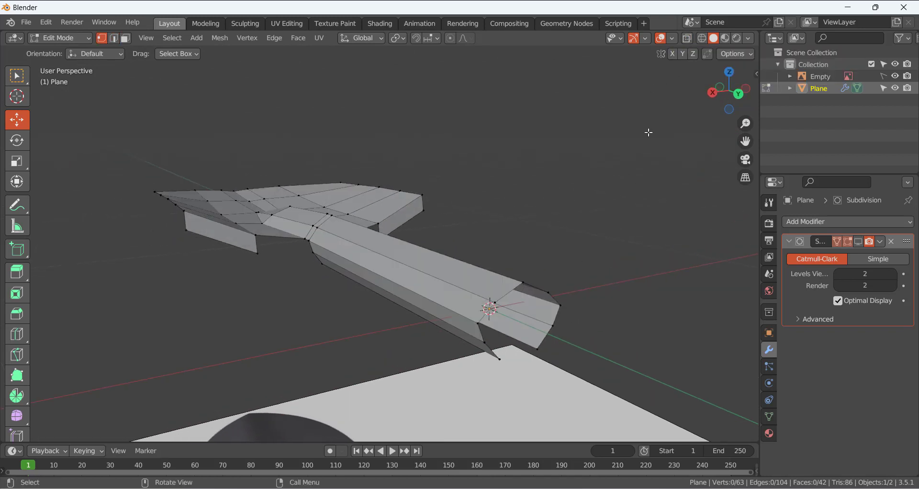
# - Select the edge loop around the socket's open end and shape it into a circle with LoopTools
pyautogui.keyDown('alt'); pyautogui.click(511, 293); pyautogui.keyUp('alt')
pyautogui.moveTo(510, 293); pyautogui.dragTo(518, 279, button='middle')
pyautogui.rightClick(563, 231)
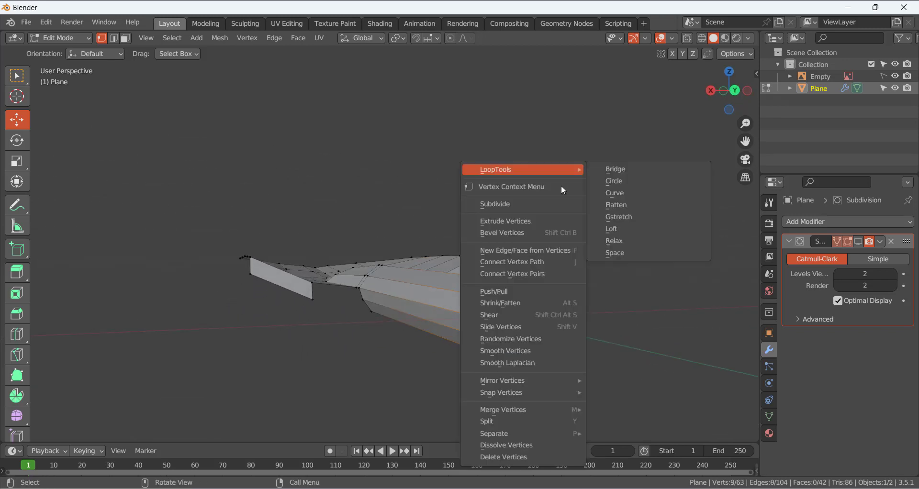
pyautogui.moveTo(560, 169)
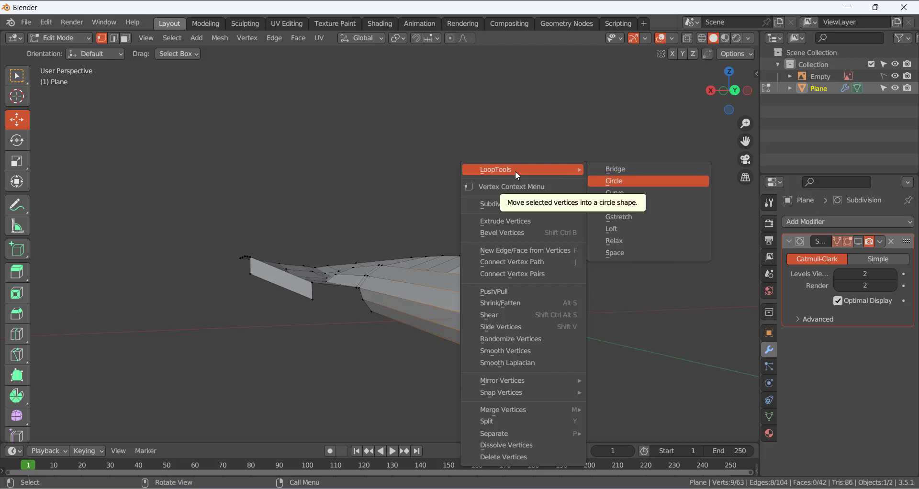
pyautogui.click(620, 182)
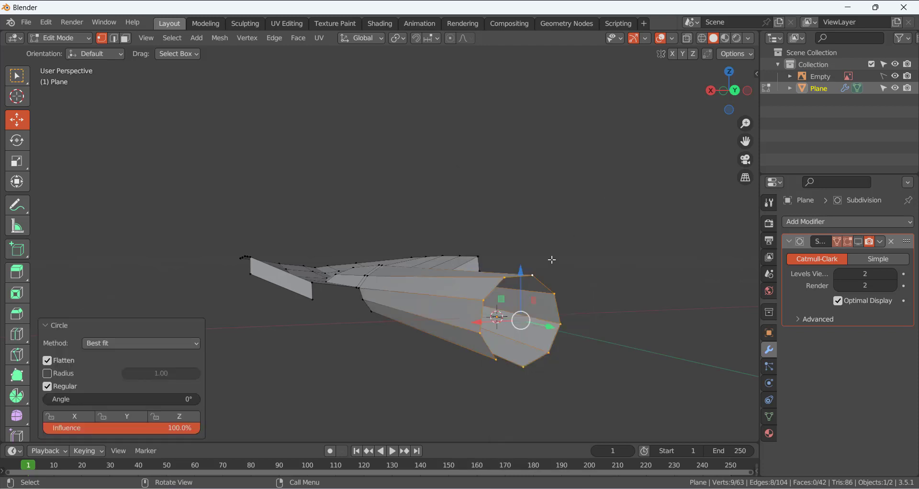
# - Preview the subdivision smoothing to examine the blade and socket junction from several sides, and hide the smoothing again
pyautogui.moveTo(551, 260); pyautogui.dragTo(397, 272, button='middle')
pyautogui.moveTo(343, 254); pyautogui.dragTo(803, 197, button='middle')
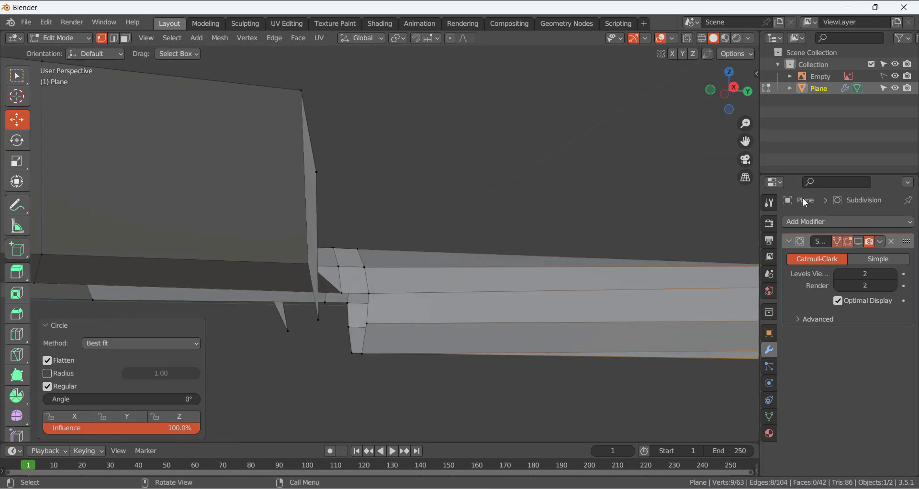
pyautogui.click(861, 242)
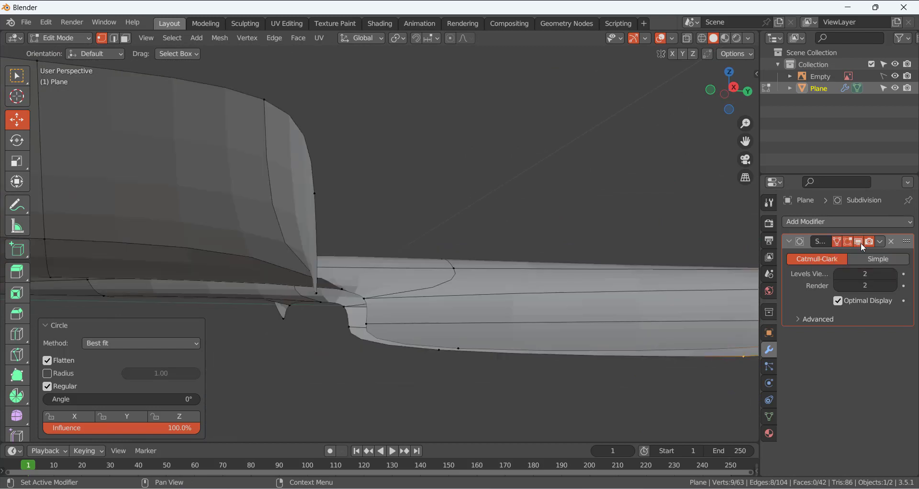
pyautogui.moveTo(406, 243); pyautogui.dragTo(530, 205, button='middle')
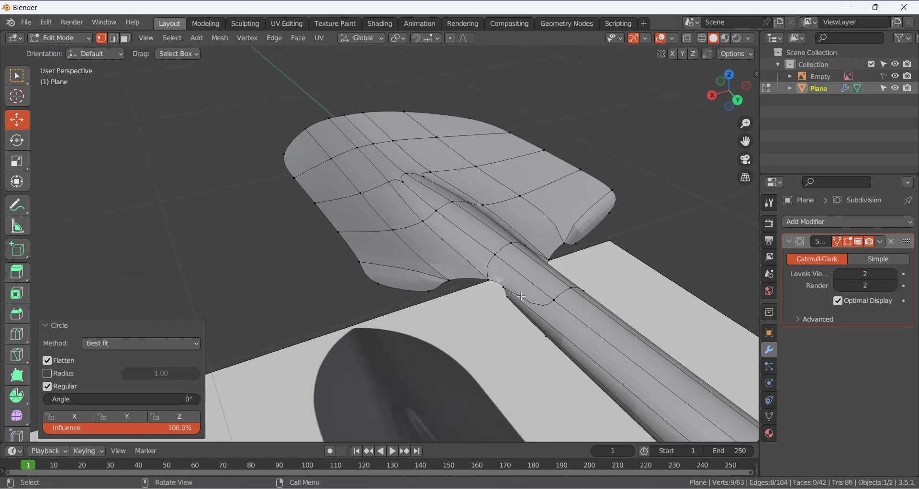
pyautogui.moveTo(530, 287)
pyautogui.mouseDown(button='middle')
pyautogui.moveTo(501, 298)
pyautogui.moveTo(518, 289)
pyautogui.mouseUp(button='middle')
pyautogui.scroll(-4, 519, 290)
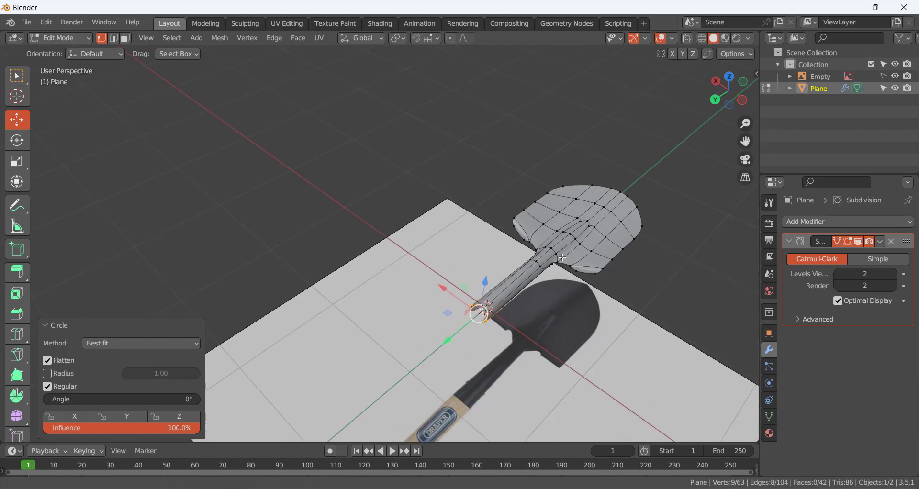
pyautogui.keyDown('shift'); pyautogui.moveTo(575, 286); pyautogui.dragTo(501, 300, button='middle'); pyautogui.keyUp('shift')
pyautogui.scroll(4, 501, 300)
pyautogui.keyDown('shift'); pyautogui.moveTo(623, 303); pyautogui.dragTo(471, 242, button='middle'); pyautogui.keyUp('shift')
pyautogui.scroll(3, 507, 287)
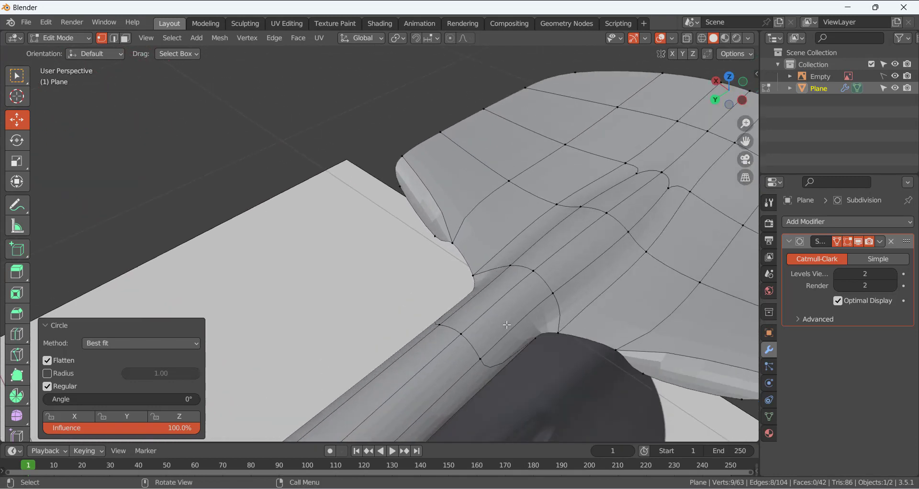
pyautogui.keyDown('shift'); pyautogui.moveTo(537, 298); pyautogui.dragTo(472, 258, button='middle'); pyautogui.keyUp('shift')
pyautogui.click(859, 242)
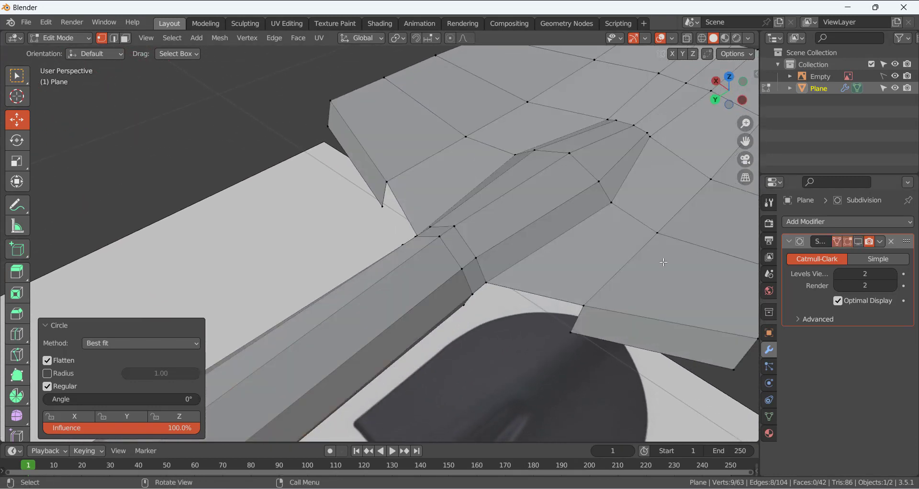
# - Move the corner vertices where the blade meets the socket about 0.025 m toward the blade along Y
pyautogui.moveTo(502, 299); pyautogui.dragTo(444, 214, button='middle')
pyautogui.click(482, 331)
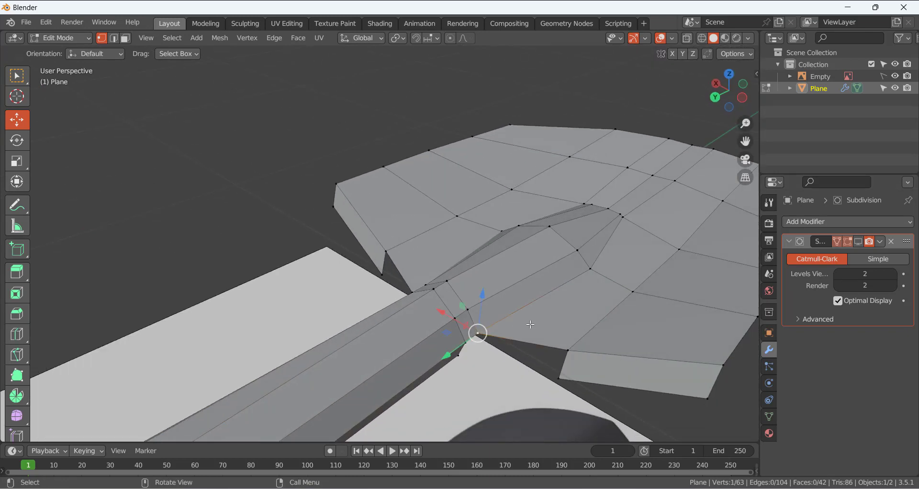
pyautogui.moveTo(500, 328); pyautogui.dragTo(543, 360, button='middle')
pyautogui.moveTo(445, 309); pyautogui.dragTo(416, 331, button='middle')
pyautogui.moveTo(399, 334); pyautogui.dragTo(407, 331)
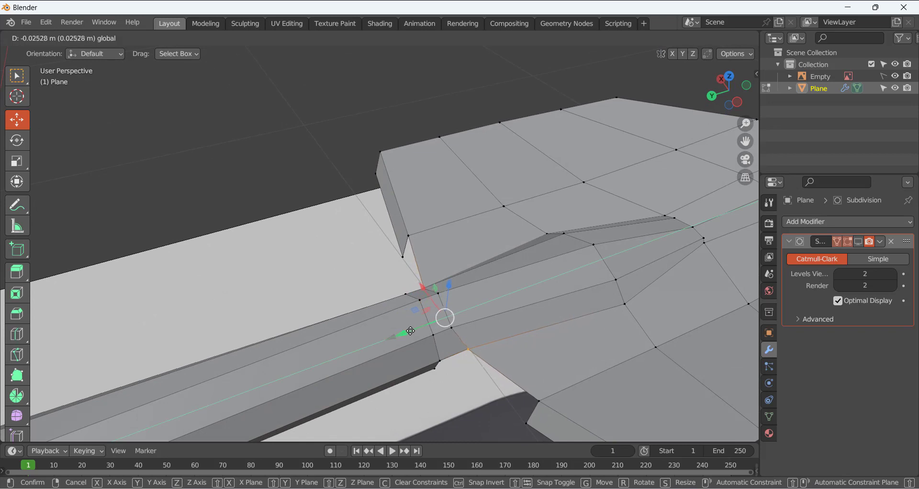
# - Move the socket's two side vertices beside the blade corners 0.008335 m toward the blade along Y and scale them to 1.077 along X
pyautogui.moveTo(449, 374); pyautogui.dragTo(349, 382, button='middle')
pyautogui.click(440, 352)
pyautogui.keyDown('shift'); pyautogui.click(404, 397); pyautogui.keyUp('shift')
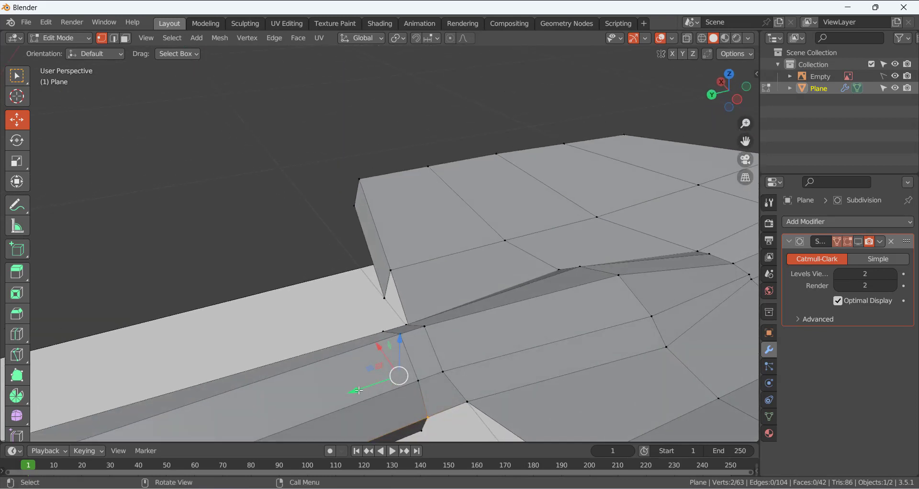
pyautogui.moveTo(360, 391); pyautogui.dragTo(365, 389)
pyautogui.moveTo(365, 389); pyautogui.dragTo(442, 398, button='middle')
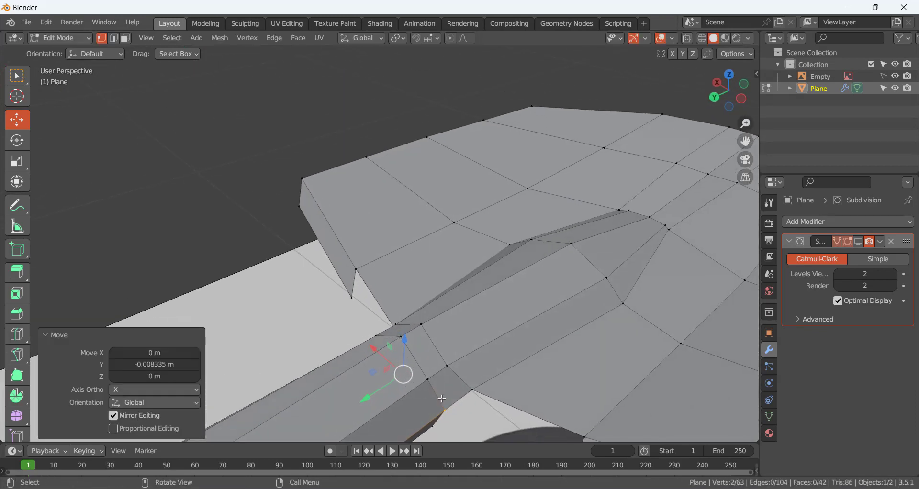
pyautogui.press('s')
pyautogui.press('x')
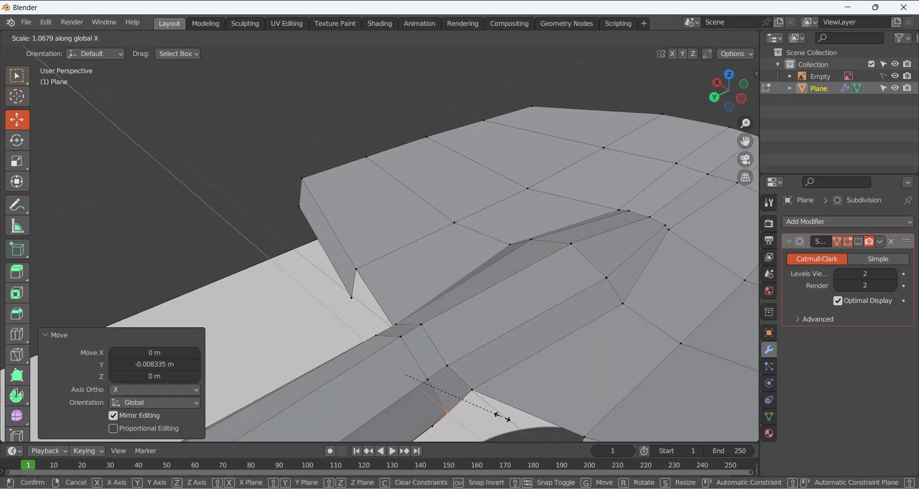
pyautogui.click(504, 417)
# - Show the Subdivision modifier in the viewport again and apply Shade Smooth to the shovel in Object Mode
pyautogui.scroll(-2, 433, 362)
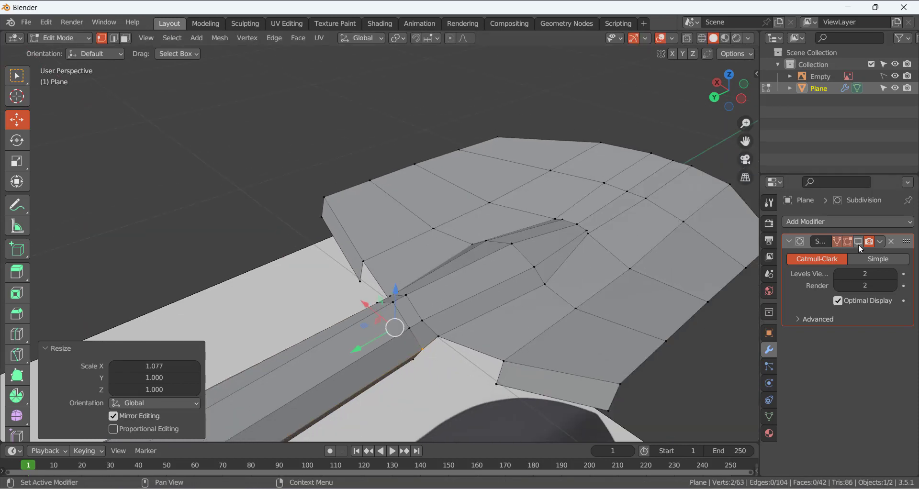
pyautogui.click(859, 242)
pyautogui.moveTo(525, 302); pyautogui.dragTo(458, 289, button='middle')
pyautogui.press('Tab')
pyautogui.rightClick(493, 266)
pyautogui.click(469, 230)
pyautogui.scroll(2, 451, 332)
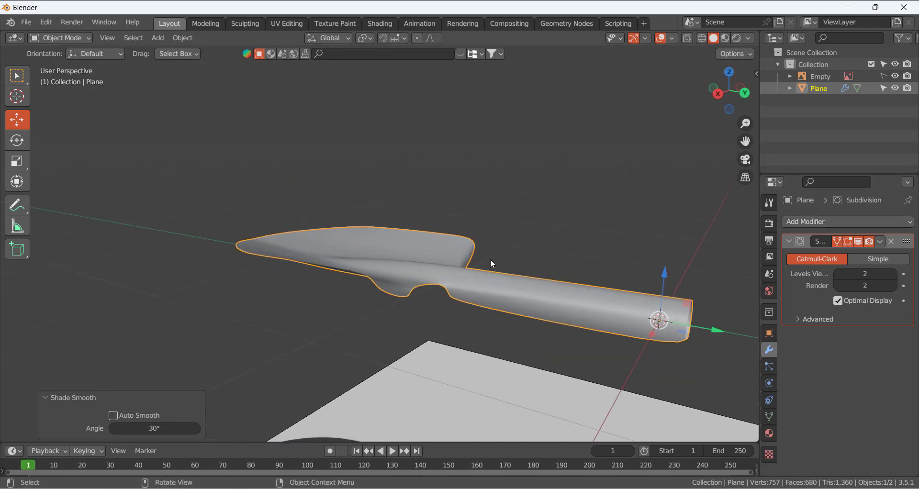
# - Examine the smooth-shaded transition between blade and socket in both Object Mode and Edit Mode
pyautogui.moveTo(490, 260); pyautogui.dragTo(449, 298, button='middle')
pyautogui.press('Tab')
pyautogui.scroll(4, 451, 300)
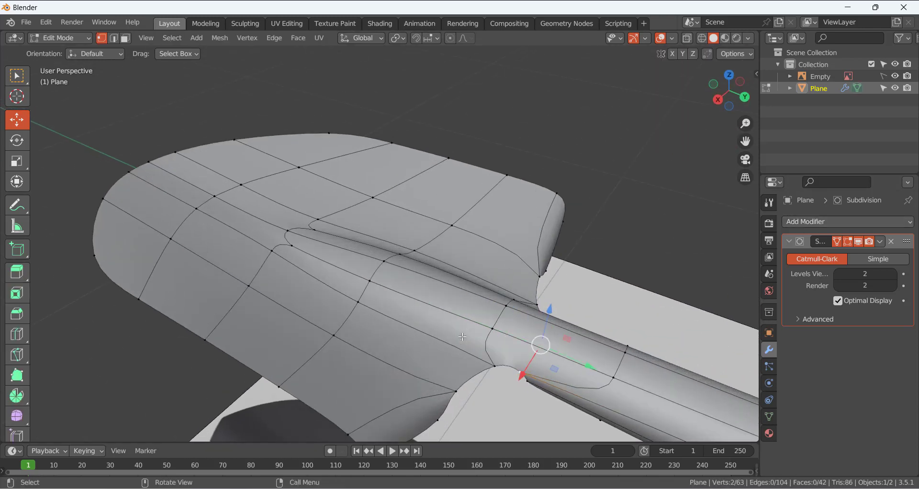
pyautogui.moveTo(523, 372); pyautogui.dragTo(509, 357, button='middle')
pyautogui.press('Tab')
pyautogui.press('Tab')
pyautogui.moveTo(508, 382); pyautogui.dragTo(504, 342, button='middle')
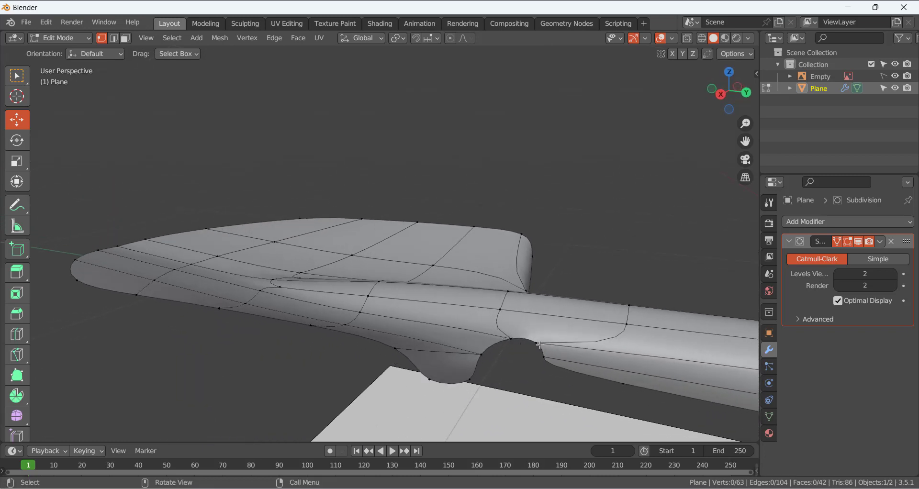
# - Select the socket's side vertex at the notch beside the blade and raise it slightly along Z
pyautogui.scroll(-6, 509, 363)
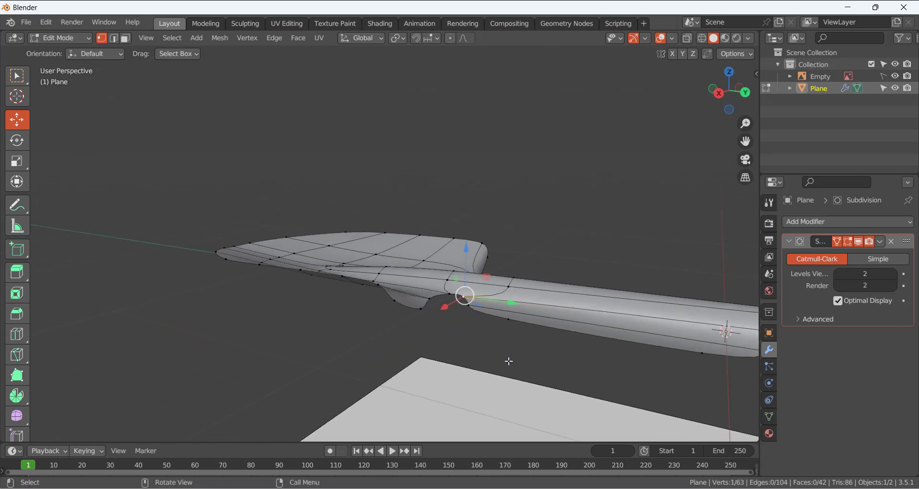
pyautogui.scroll(3, 518, 311)
pyautogui.scroll(-2, 478, 339)
pyautogui.keyDown('shift'); pyautogui.moveTo(562, 325); pyautogui.dragTo(449, 321, button='middle'); pyautogui.keyUp('shift')
pyautogui.moveTo(392, 298); pyautogui.dragTo(461, 338, button='middle')
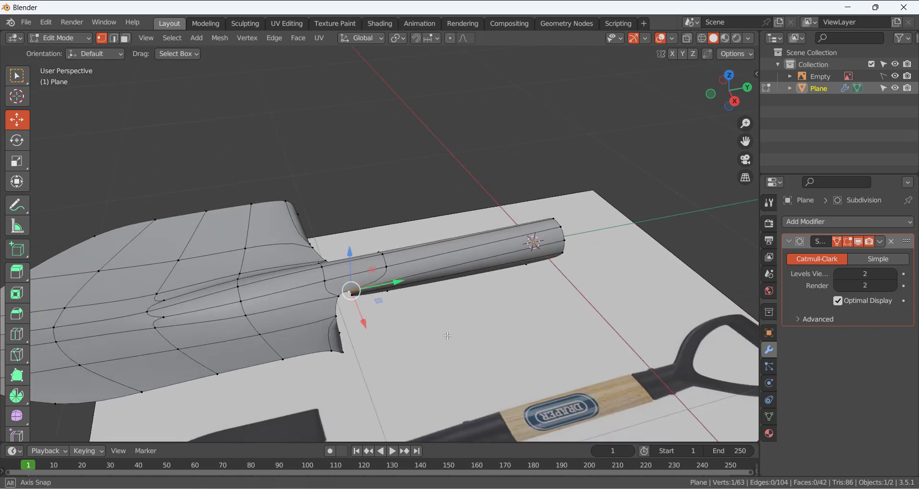
pyautogui.scroll(4, 345, 357)
pyautogui.moveTo(313, 312); pyautogui.dragTo(313, 305)
# - Check the notch in Object Mode and move its side vertex about 0.035 m away from the blade along Y
pyautogui.press('Tab')
pyautogui.moveTo(363, 373); pyautogui.dragTo(301, 332, button='middle')
pyautogui.scroll(-1, 302, 332)
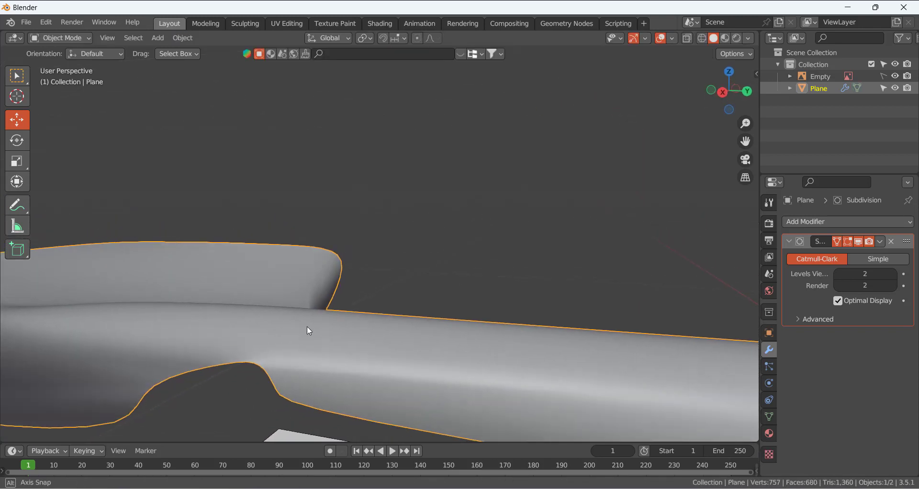
pyautogui.press('Tab')
pyautogui.moveTo(292, 367); pyautogui.dragTo(323, 377)
pyautogui.moveTo(376, 381); pyautogui.dragTo(299, 4, button='middle')
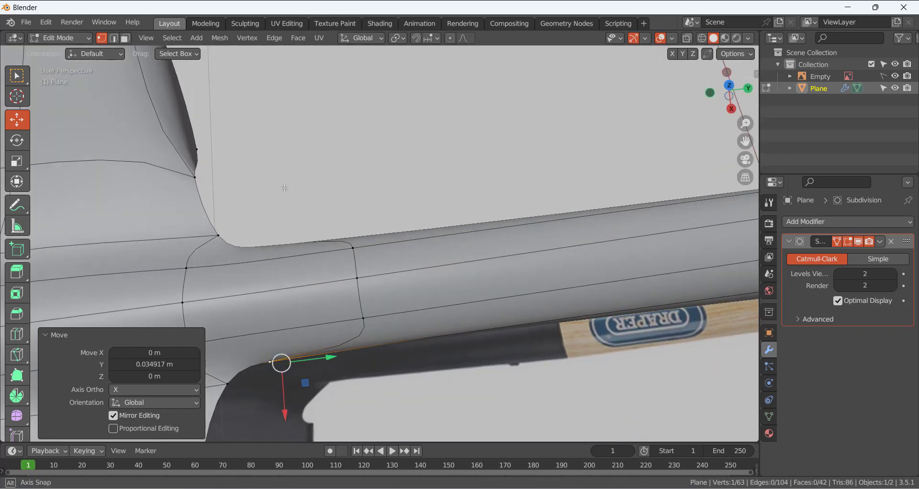
# - Nudge the matching notch vertex on the socket's opposite side slightly along X and move it about 0.020 m along Y
pyautogui.moveTo(260, 195); pyautogui.dragTo(294, 266, button='middle')
pyautogui.click(208, 266)
pyautogui.moveTo(203, 286); pyautogui.dragTo(205, 291)
pyautogui.moveTo(250, 261); pyautogui.dragTo(264, 260)
pyautogui.moveTo(264, 261); pyautogui.dragTo(318, 165, button='middle')
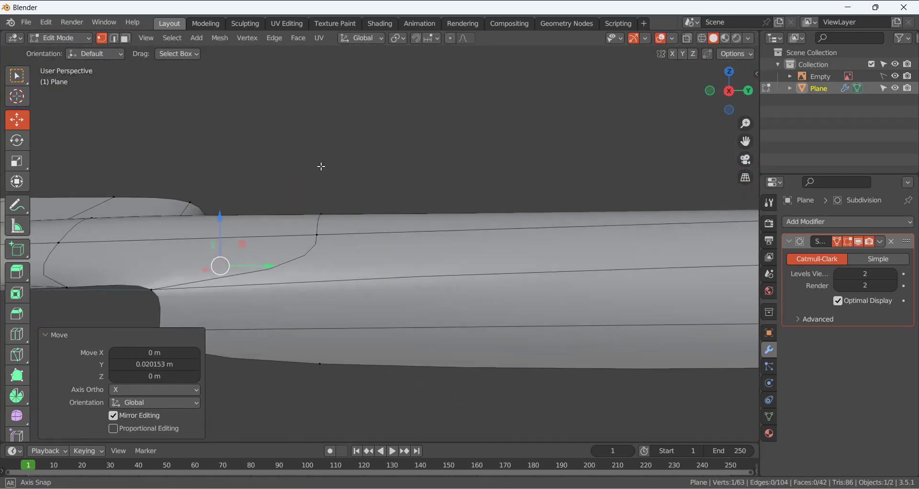
# - Add a Solidify modifier with Even Thickness enabled and place it above the Subdivision modifier
pyautogui.click(839, 222)
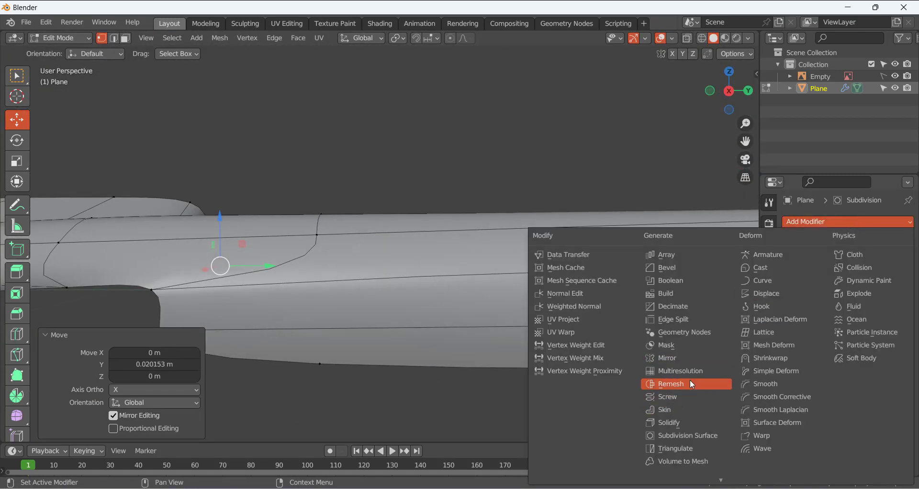
pyautogui.click(689, 423)
pyautogui.moveTo(384, 247); pyautogui.dragTo(330, 202, button='middle')
pyautogui.scroll(-3, 330, 202)
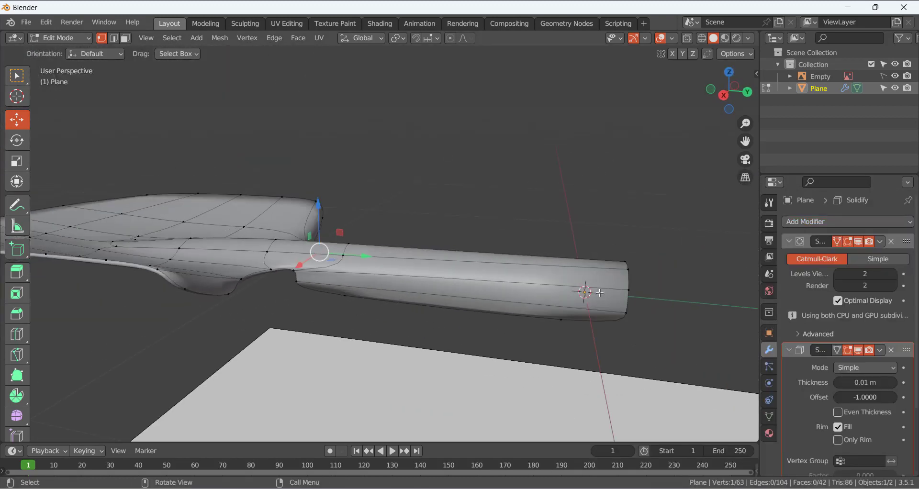
pyautogui.moveTo(594, 294); pyautogui.dragTo(525, 276, button='middle')
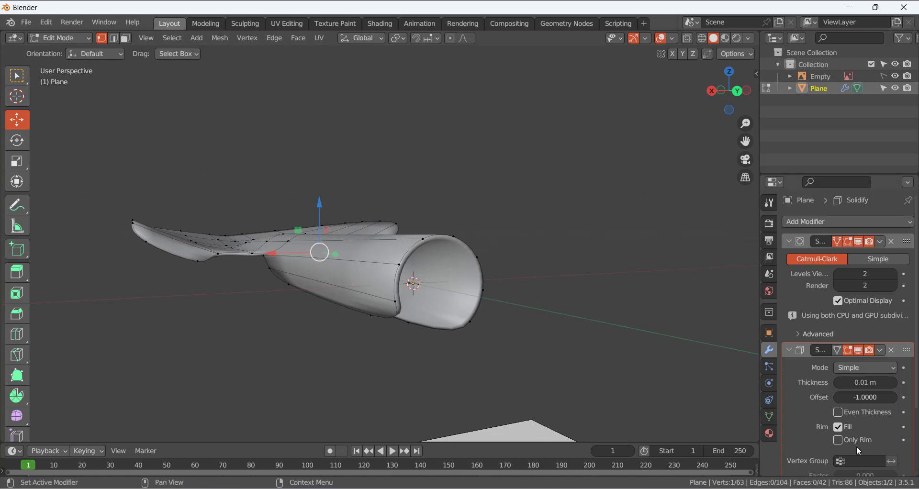
pyautogui.click(838, 413)
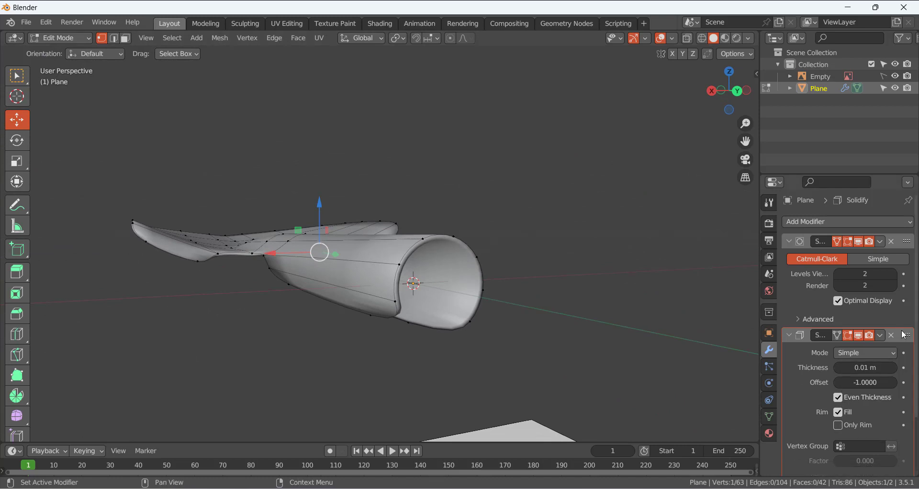
pyautogui.moveTo(893, 333); pyautogui.dragTo(894, 218)
# - Check the thickened socket from below and open the Solidify modifier's thickness value for editing
pyautogui.scroll(1, 506, 296)
pyautogui.moveTo(506, 296); pyautogui.dragTo(546, 302, button='middle')
pyautogui.moveTo(333, 302); pyautogui.dragTo(357, 230, button='middle')
pyautogui.click(865, 273)
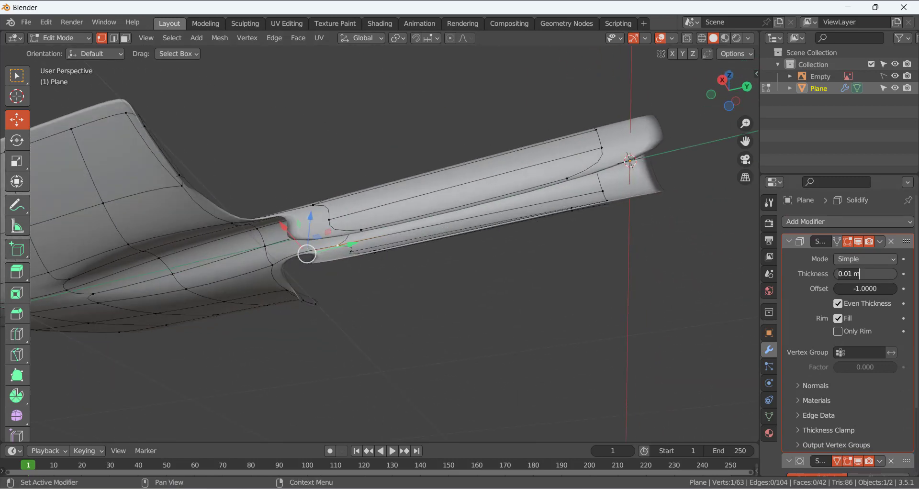
# - Set the Solidify thickness to 0.005 m and shade the shovel blade smooth in Object Mode
pyautogui.write('5')
pyautogui.press('Return')
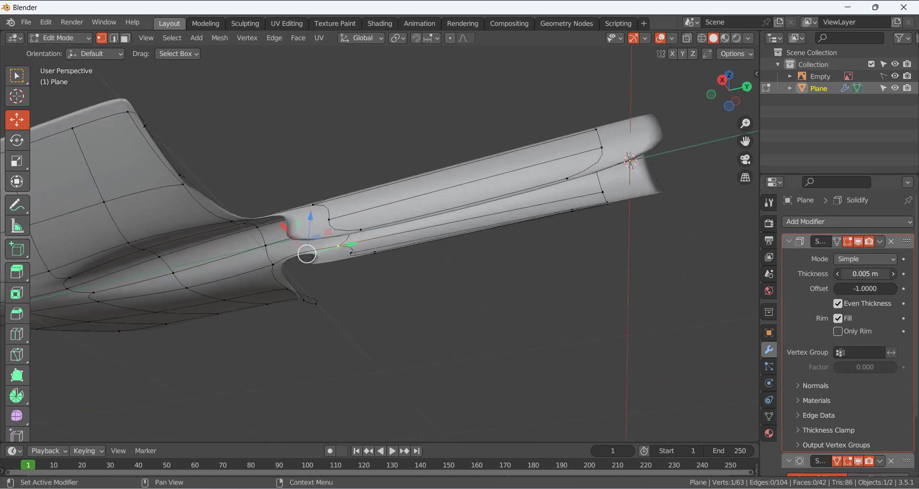
pyautogui.press('Tab')
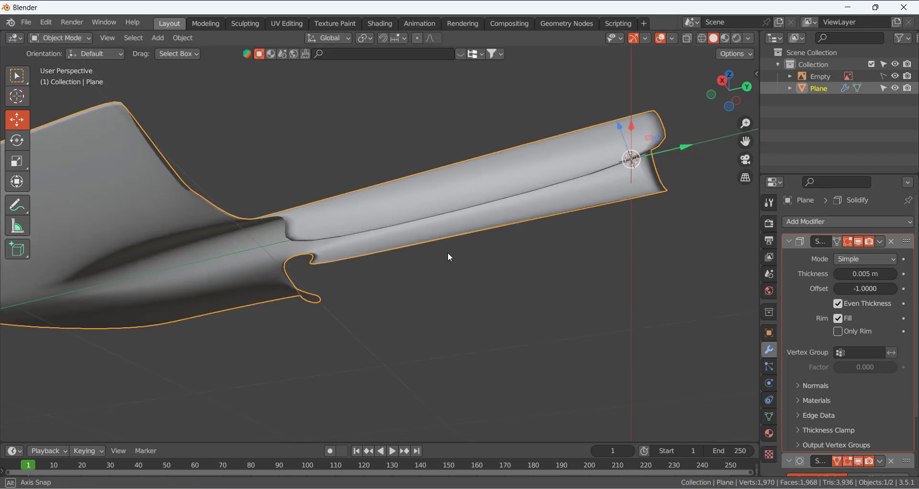
pyautogui.moveTo(447, 251); pyautogui.dragTo(468, 328, button='middle')
pyautogui.rightClick(406, 287)
pyautogui.click(387, 230)
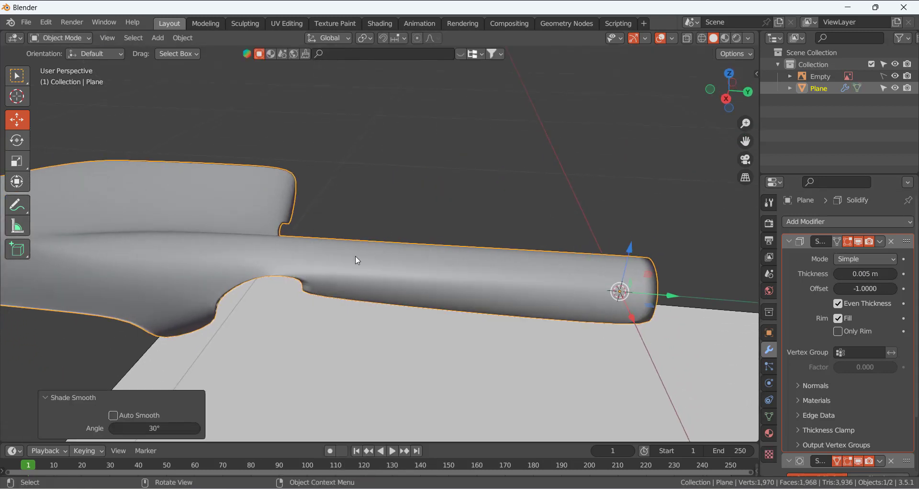
pyautogui.scroll(2, 356, 258)
pyautogui.moveTo(287, 285); pyautogui.dragTo(307, 254, button='middle')
pyautogui.click(838, 331)
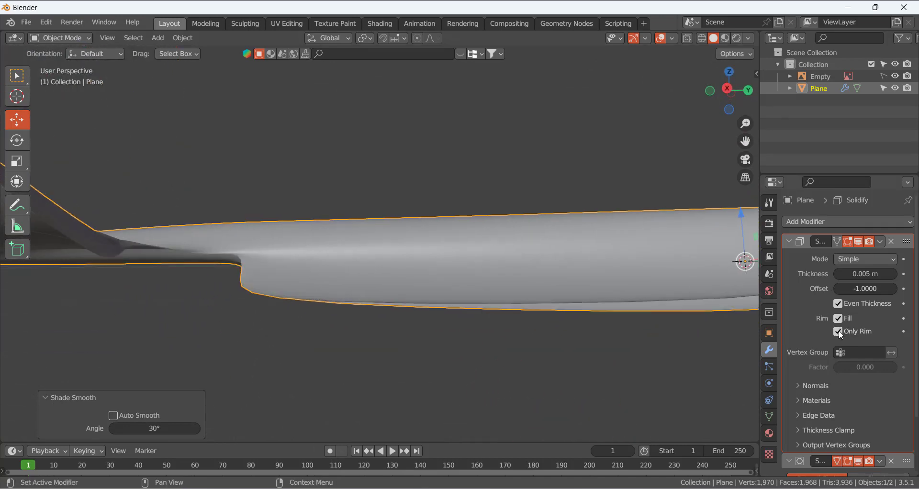
pyautogui.moveTo(380, 321)
pyautogui.mouseDown(button='middle')
pyautogui.moveTo(256, 246)
pyautogui.moveTo(278, 192)
pyautogui.moveTo(244, 293)
pyautogui.moveTo(217, 324)
pyautogui.moveTo(154, 319)
pyautogui.moveTo(90, 222)
pyautogui.moveTo(137, 214)
pyautogui.moveTo(224, 261)
pyautogui.moveTo(254, 292)
pyautogui.moveTo(330, 231)
pyautogui.moveTo(317, 286)
pyautogui.mouseUp(button='middle')
pyautogui.click(852, 334)
# - Add a loop cut around the shovel's socket in Edit Mode and slide it close to the blade end
pyautogui.scroll(3, 277, 288)
pyautogui.press('Tab')
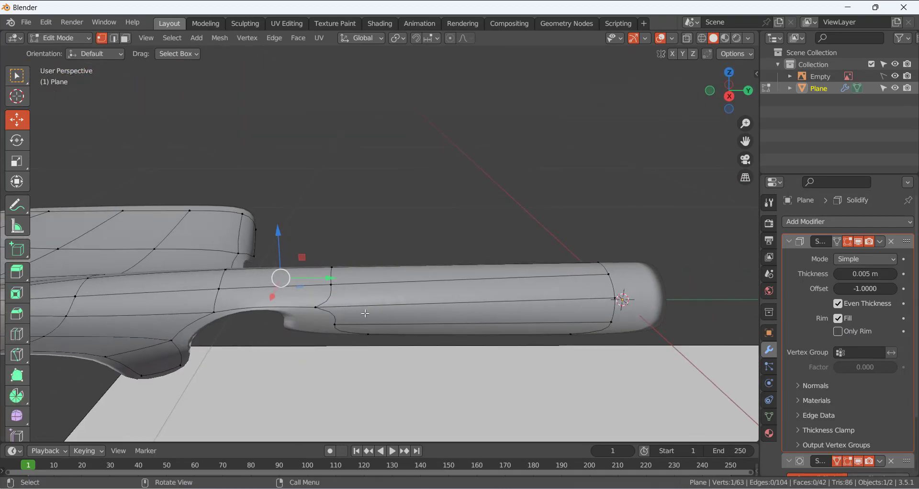
pyautogui.hotkey('ctrl', 'r')
pyautogui.click(466, 304)
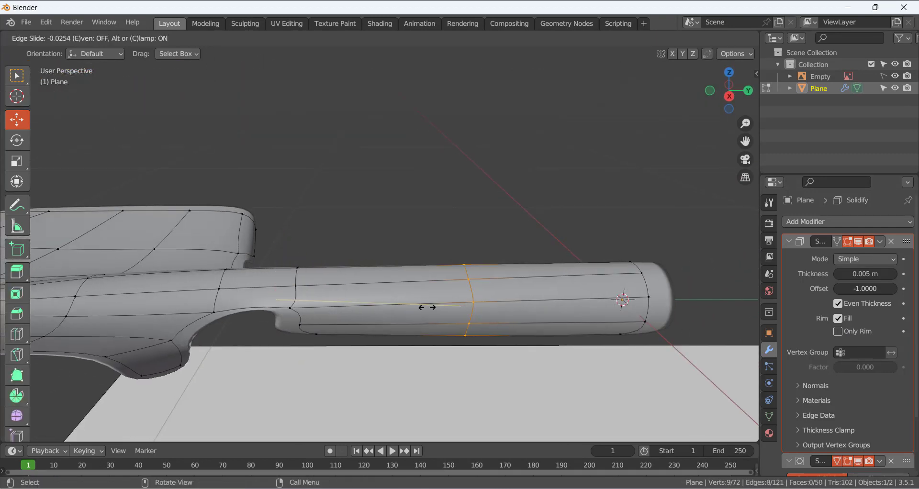
pyautogui.click(242, 297)
pyautogui.click(558, 308)
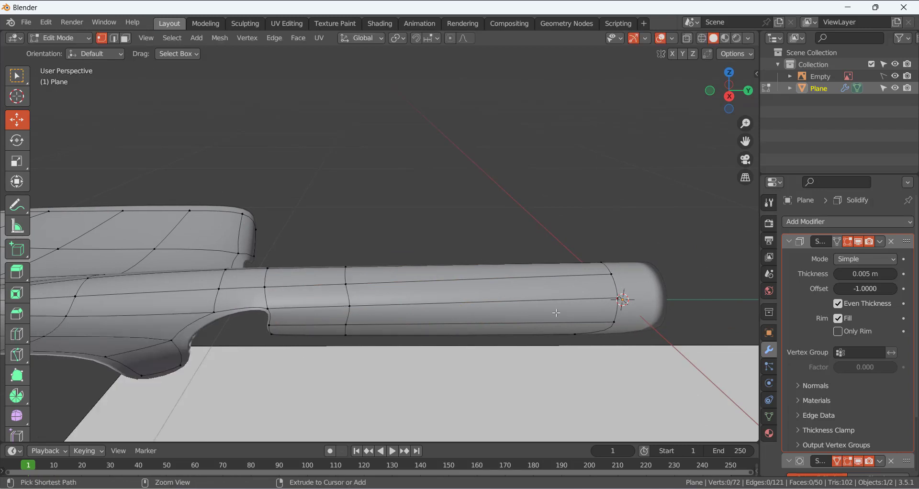
# - Add a second loop cut on the socket, slide it toward the open end with a factor of 0.874, and return to Object Mode
pyautogui.hotkey('ctrl', 'r')
pyautogui.click(557, 313)
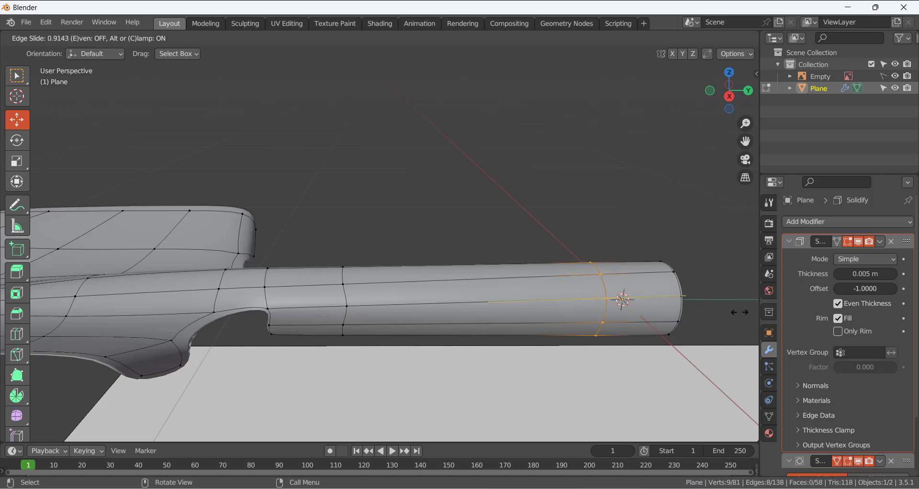
pyautogui.click(732, 312)
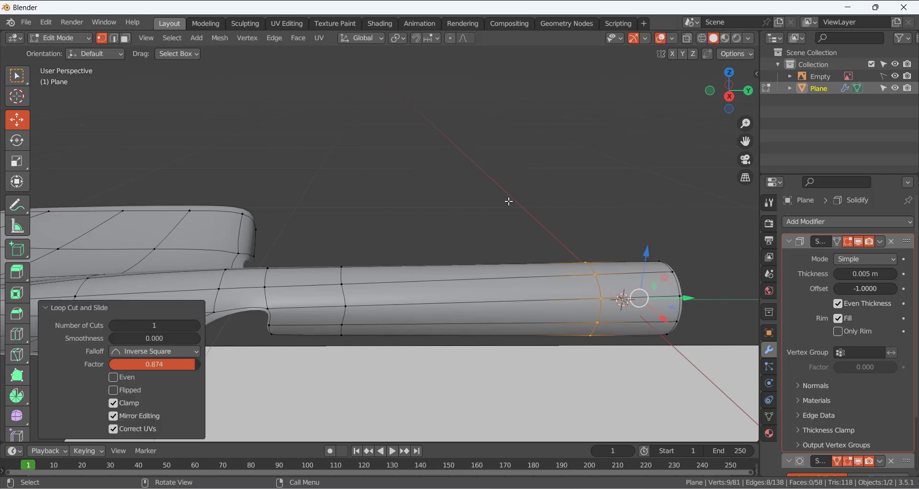
pyautogui.click(509, 201)
pyautogui.scroll(-3, 377, 226)
pyautogui.moveTo(304, 237); pyautogui.dragTo(284, 213, button='middle')
pyautogui.press('Tab')
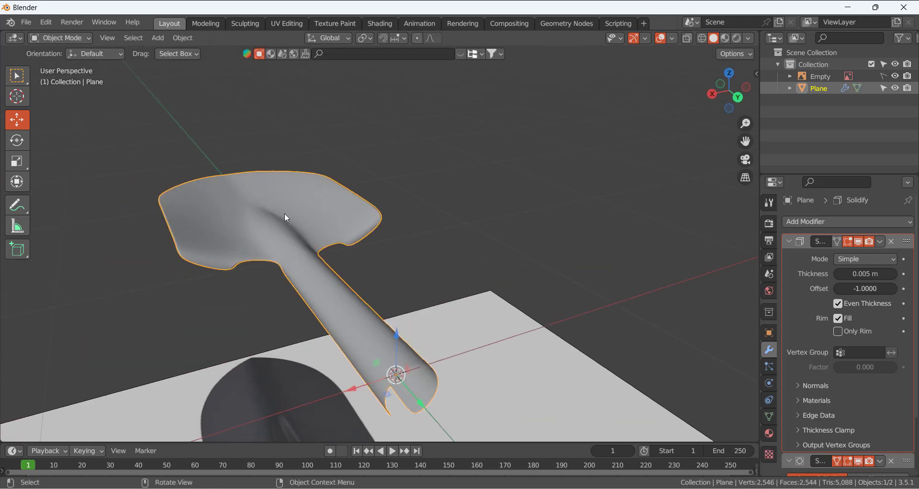
# - Select the edge loop at the socket's open rim, snap the 3D cursor to it, and leave Edit Mode
pyautogui.click(355, 252)
pyautogui.scroll(-3, 355, 252)
pyautogui.moveTo(410, 260); pyautogui.dragTo(348, 253, button='middle')
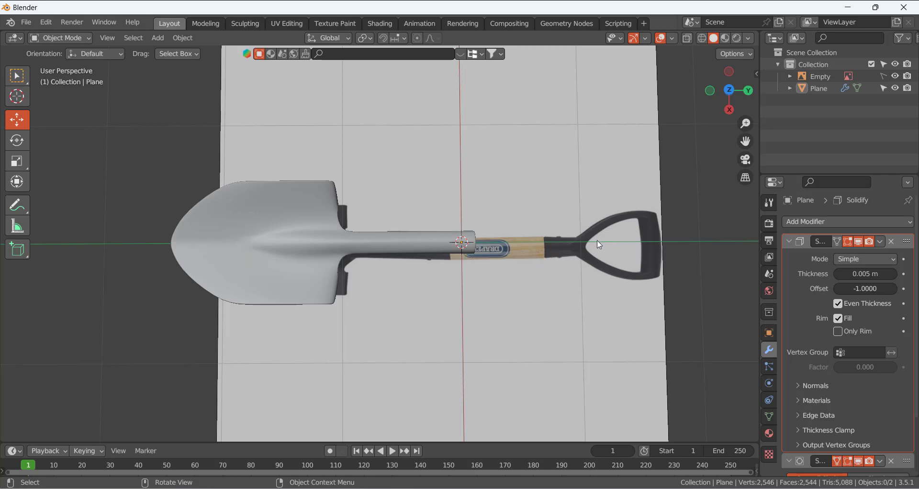
pyautogui.moveTo(588, 236); pyautogui.dragTo(368, 336, button='middle')
pyautogui.press('Tab')
pyautogui.scroll(4, 369, 337)
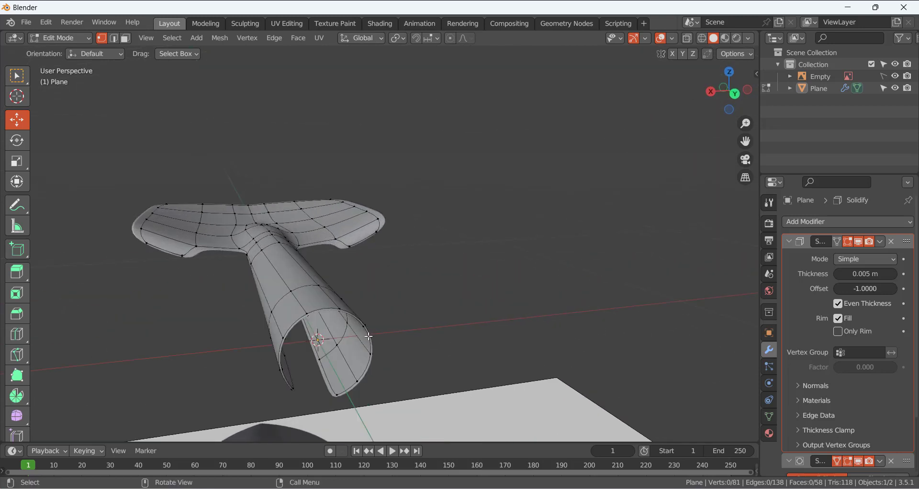
pyautogui.keyDown('alt'); pyautogui.click(299, 322); pyautogui.keyUp('alt')
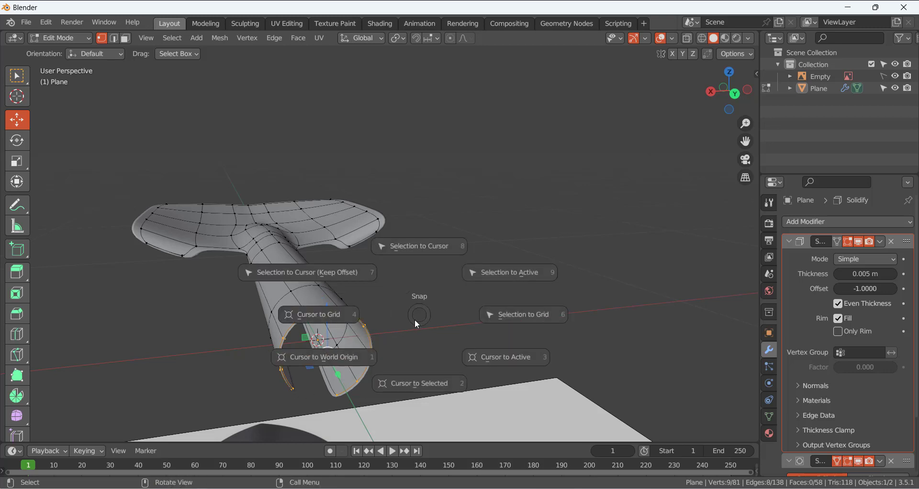
pyautogui.click(411, 384)
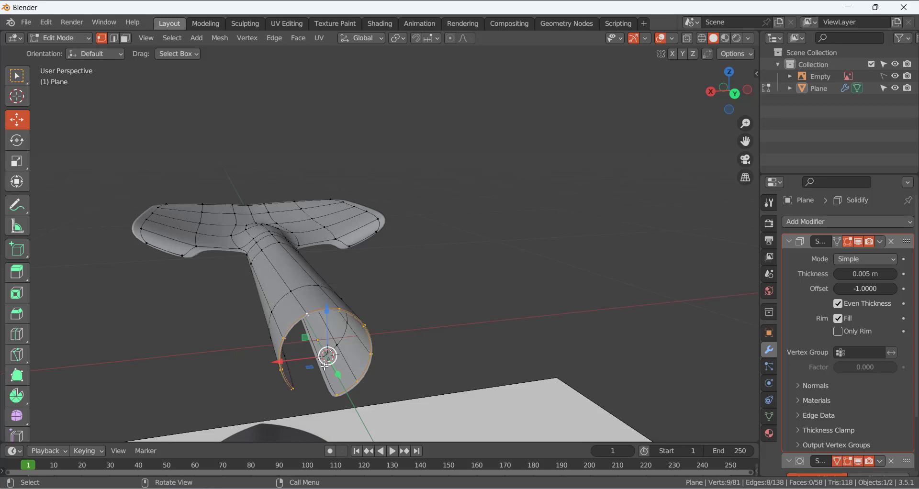
pyautogui.moveTo(336, 352); pyautogui.dragTo(364, 365, button='middle')
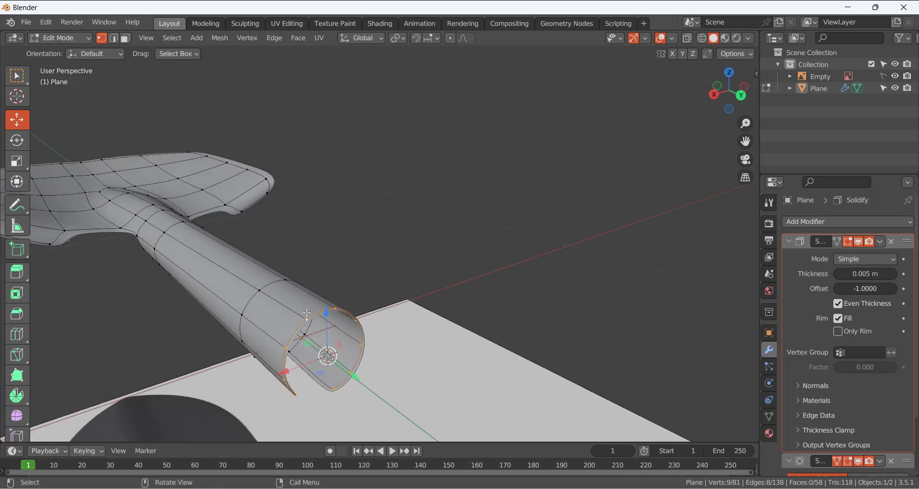
pyautogui.scroll(-3, 330, 332)
pyautogui.press('Tab')
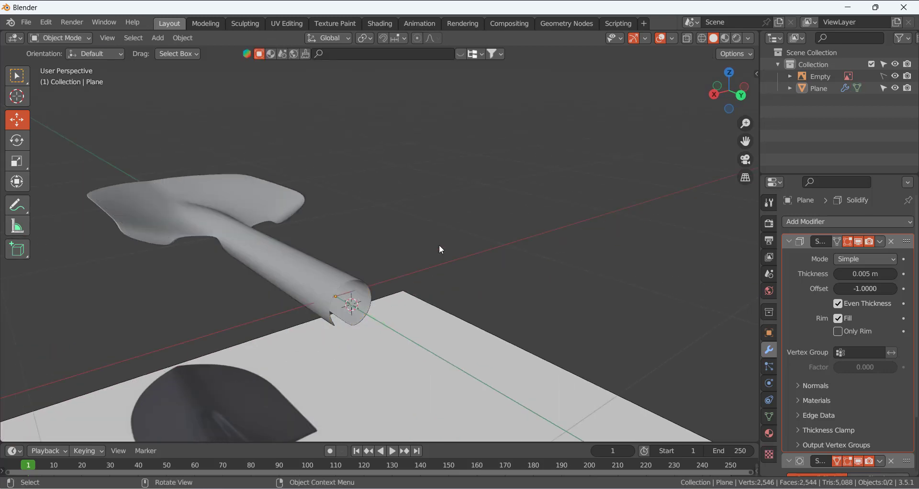
# - Add a mesh circle with 18 vertices at the 3D cursor and rotate it 90° about the X axis
pyautogui.hotkey('shift', 'a')
pyautogui.moveTo(441, 250)
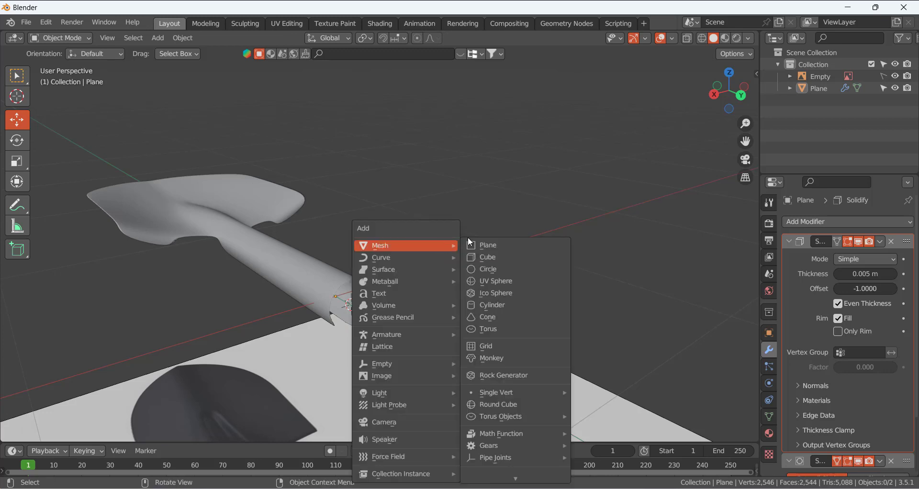
pyautogui.click(494, 270)
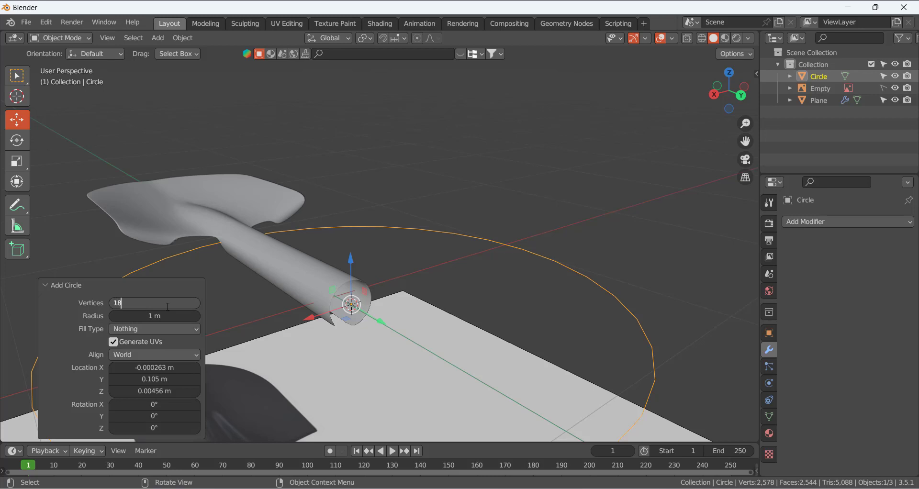
pyautogui.press('Return')
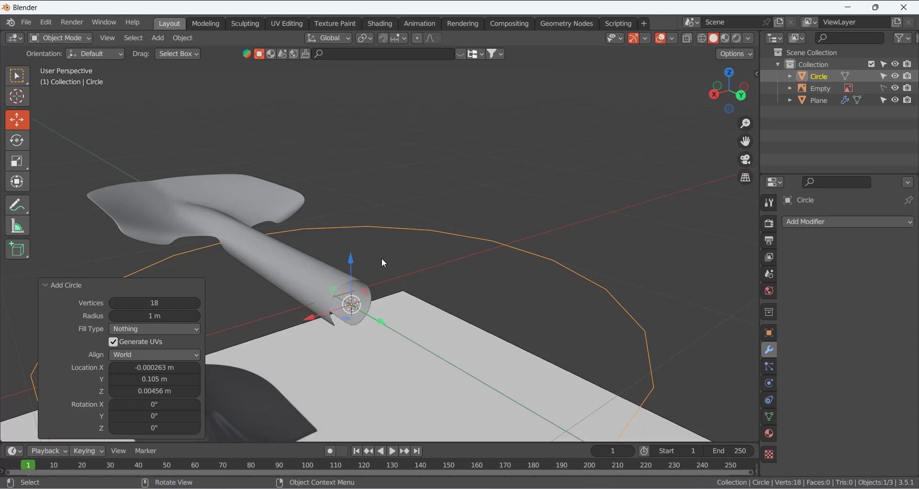
pyautogui.write('rx')
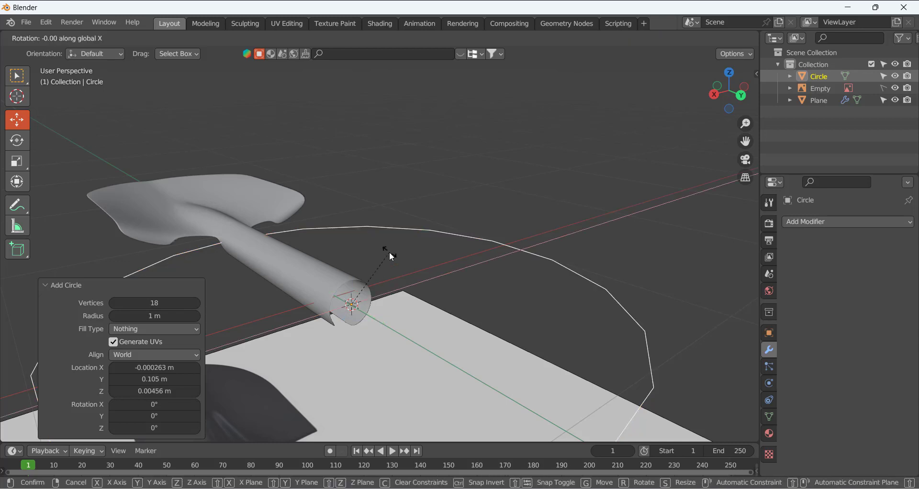
pyautogui.write('90')
pyautogui.press('Return')
# - Scale the circle's vertices in Edit Mode to about 0.090 to match the socket opening
pyautogui.press('Tab')
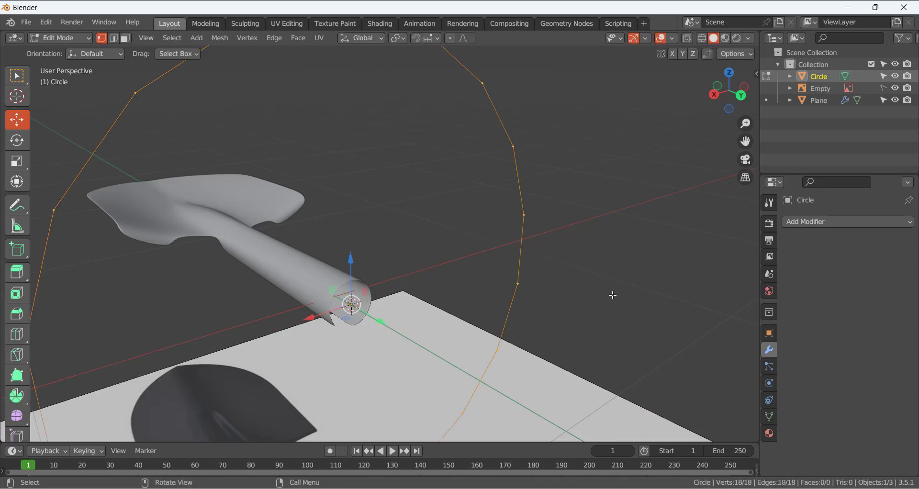
pyautogui.press('s')
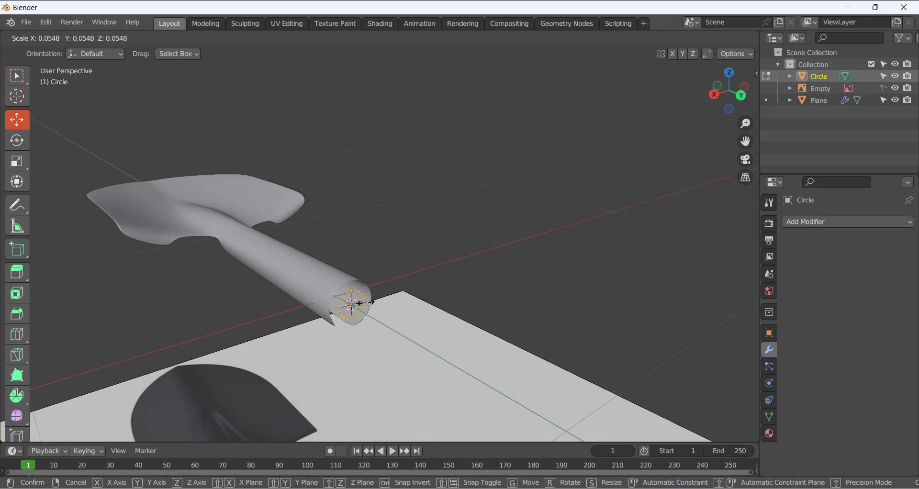
pyautogui.click(375, 303)
pyautogui.scroll(3, 340, 300)
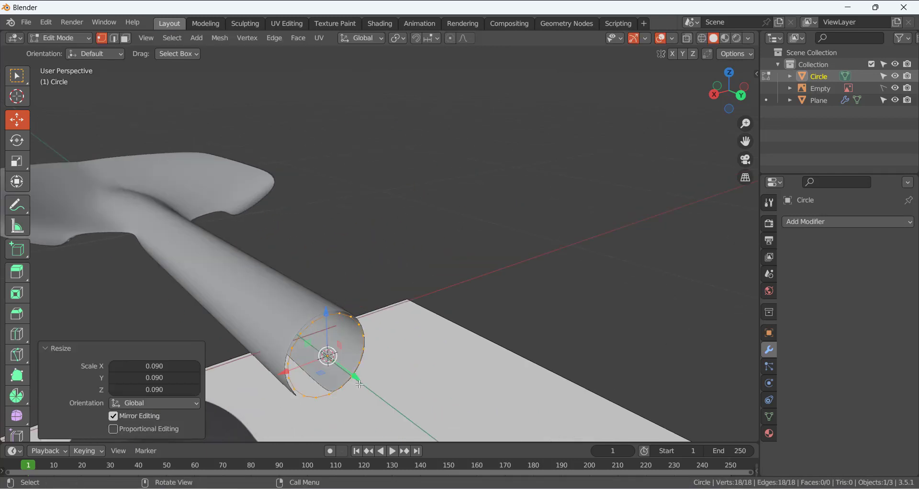
# - Move the circle about 0.49 m along negative Y into the socket and scale it by 0.888
pyautogui.press('g')
pyautogui.press('y')
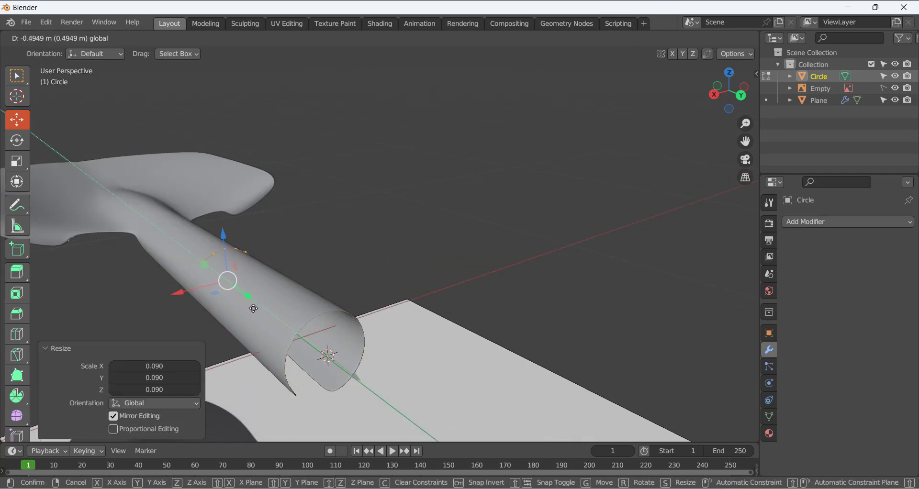
pyautogui.click(331, 313)
pyautogui.press('s')
pyautogui.click(479, 334)
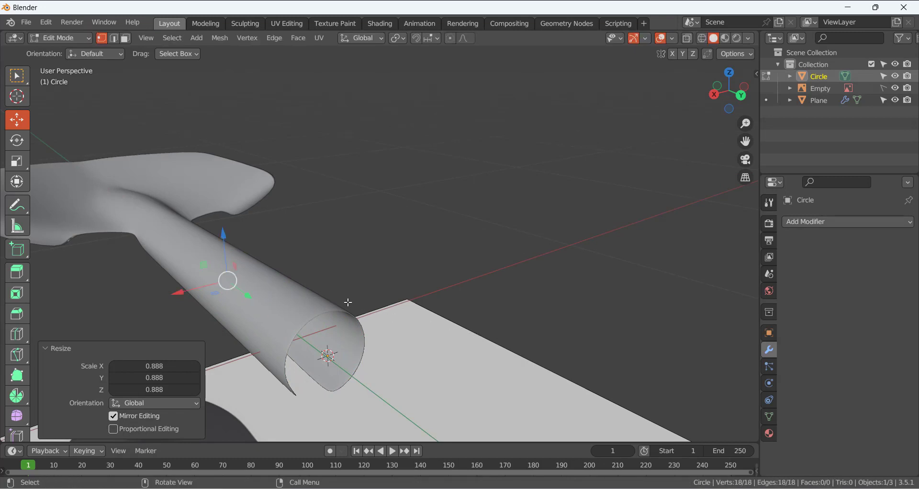
# - Move the circle about 0.5 m along Y back to the socket's open end
pyautogui.scroll(-5, 348, 303)
pyautogui.moveTo(349, 290); pyautogui.dragTo(374, 285, button='middle')
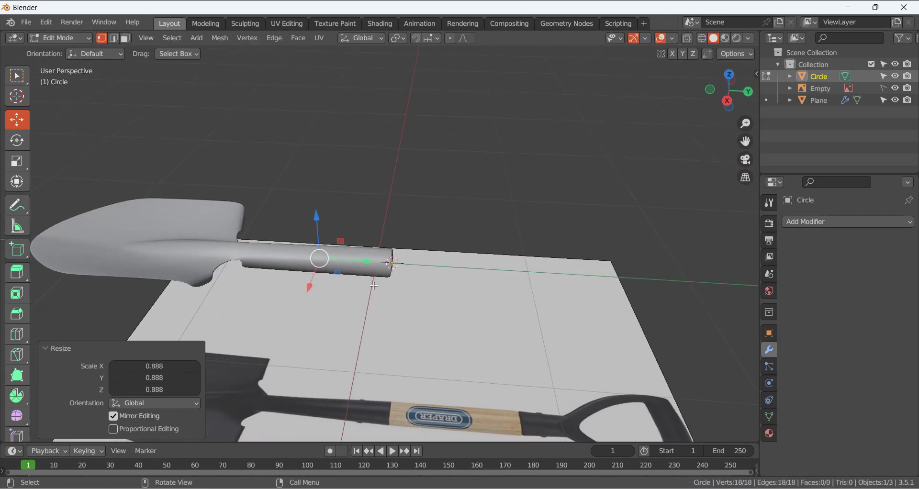
pyautogui.moveTo(363, 264); pyautogui.dragTo(437, 271)
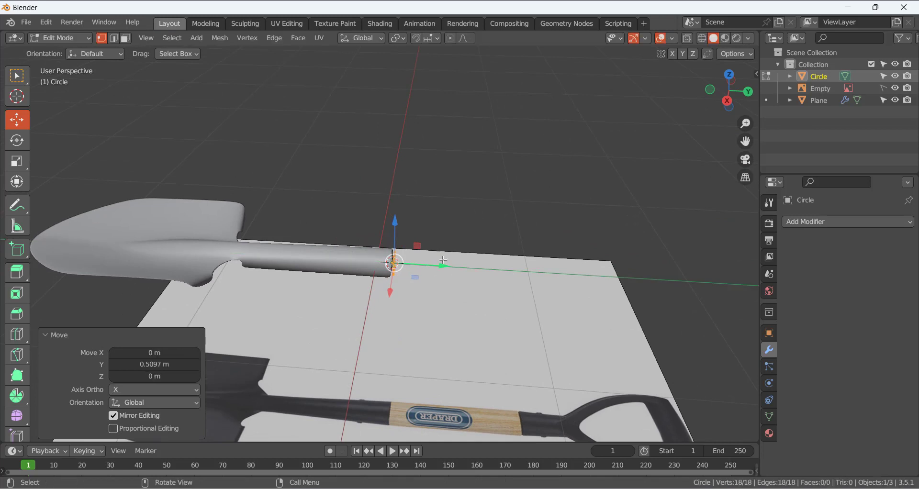
pyautogui.scroll(6, 434, 282)
pyautogui.moveTo(480, 312)
pyautogui.mouseDown()
pyautogui.moveTo(515, 312)
pyautogui.moveTo(471, 312)
pyautogui.mouseUp()
# - Extrude the circle about 0.72 m along Y and extend its end to the end of the reference's wooden section in top view
pyautogui.scroll(-3, 431, 334)
pyautogui.press('e')
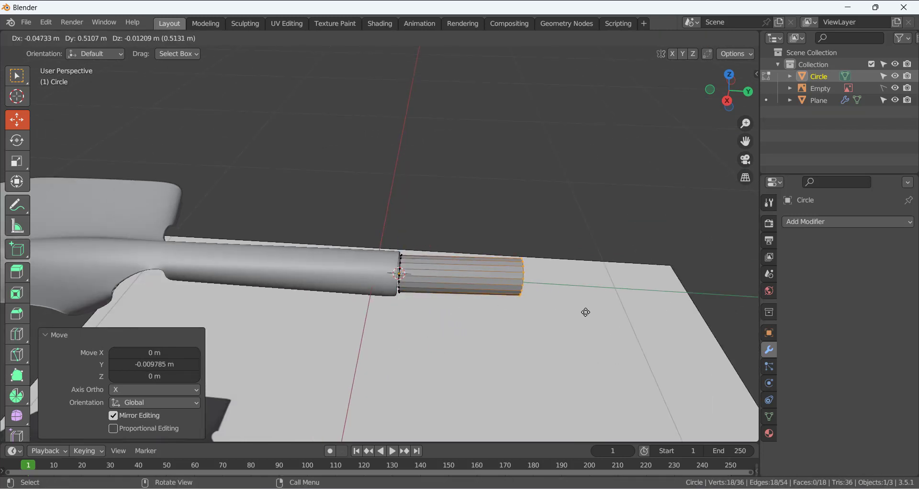
pyautogui.click(630, 314)
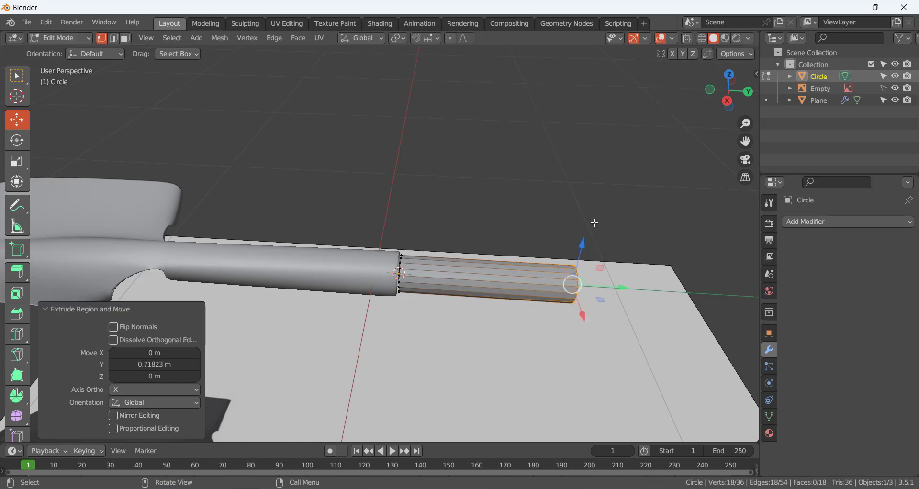
pyautogui.press('KP_7')
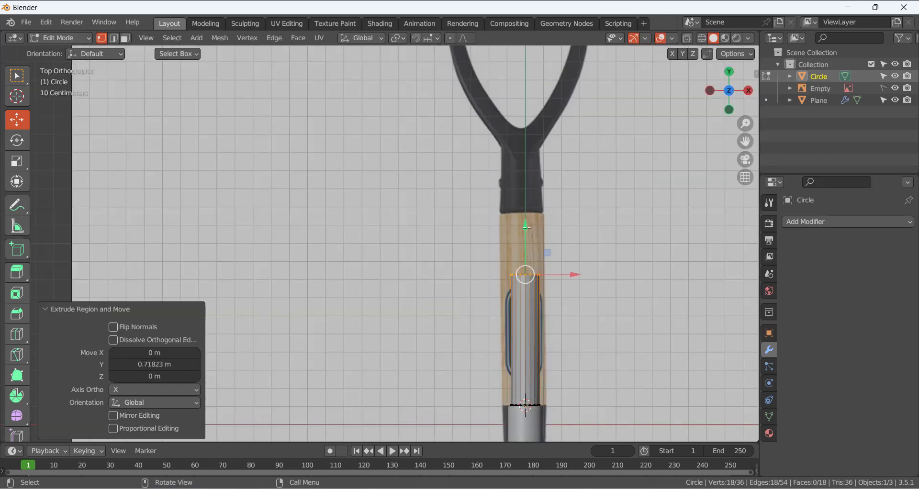
pyautogui.moveTo(527, 228); pyautogui.dragTo(523, 165)
# - Select the whole handle tube and scale it by 1.042 to fit the socket more closely
pyautogui.press('a')
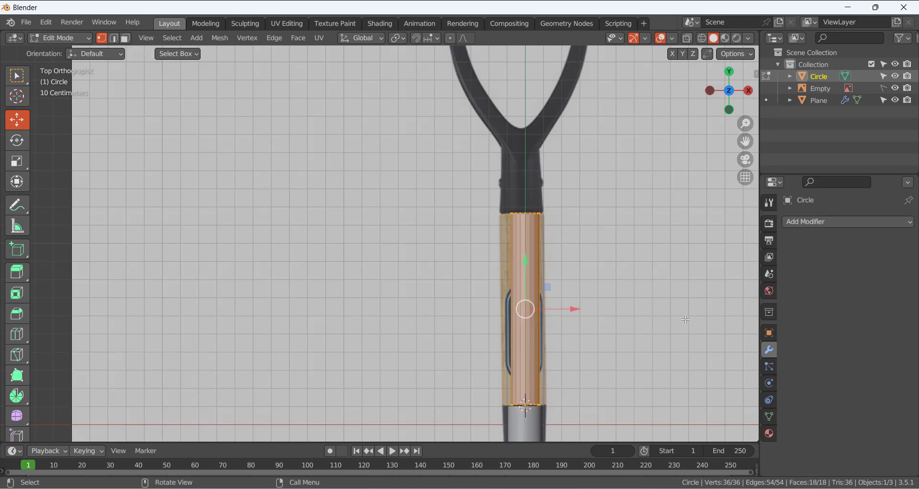
pyautogui.press('s')
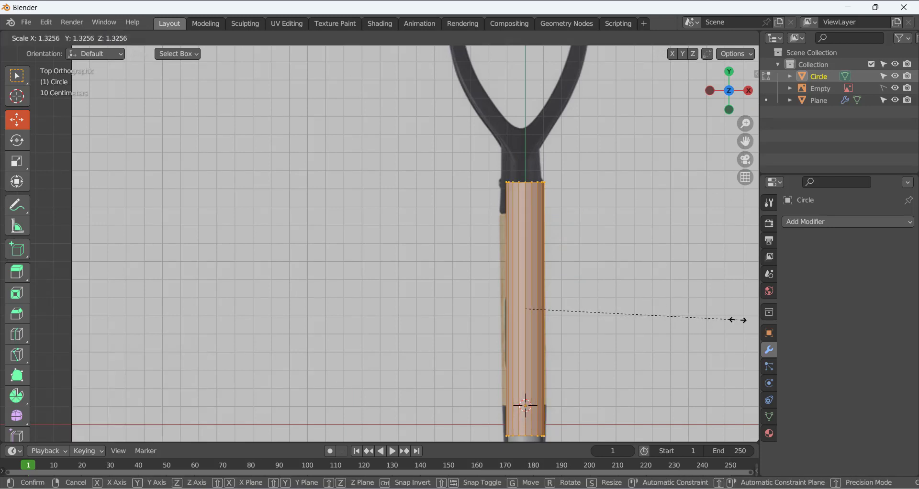
pyautogui.click(692, 326)
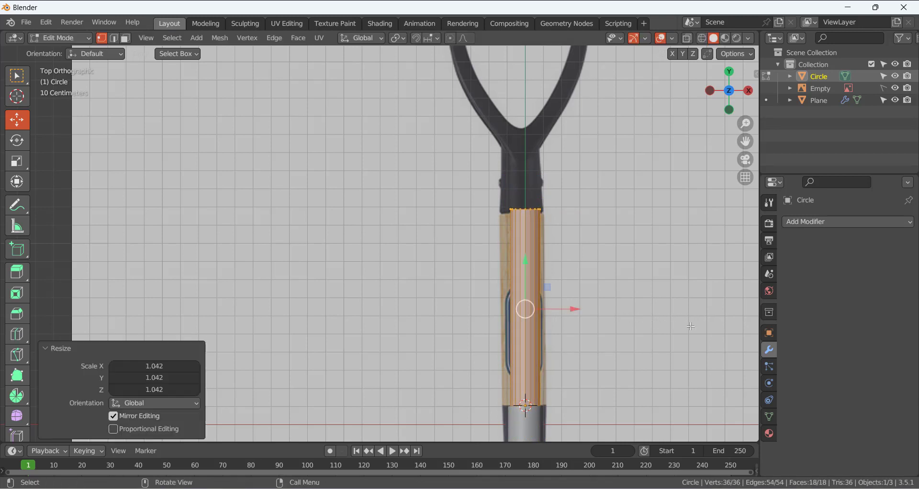
pyautogui.scroll(-3, 473, 266)
pyautogui.moveTo(472, 267); pyautogui.dragTo(368, 207, button='middle')
pyautogui.scroll(5, 386, 248)
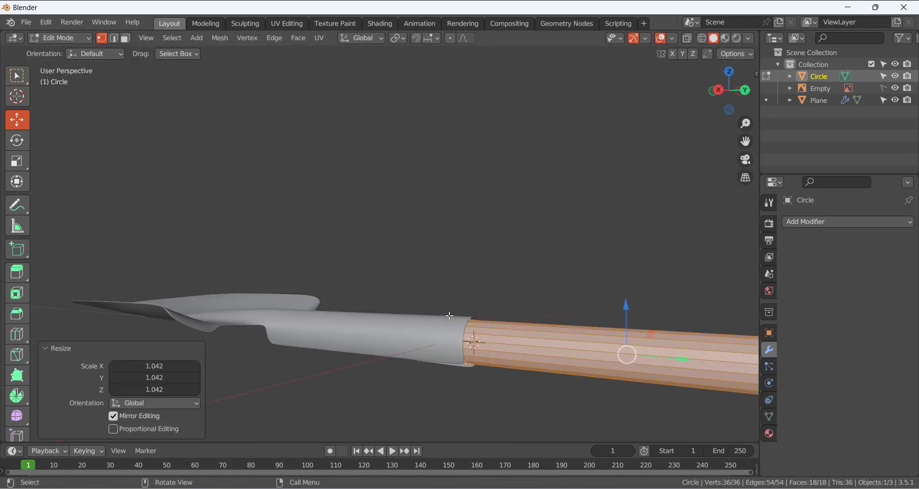
pyautogui.moveTo(440, 370); pyautogui.dragTo(364, 364, button='middle')
pyautogui.scroll(-1, 364, 364)
pyautogui.keyDown('shift'); pyautogui.moveTo(575, 309); pyautogui.dragTo(459, 286, button='middle'); pyautogui.keyUp('shift')
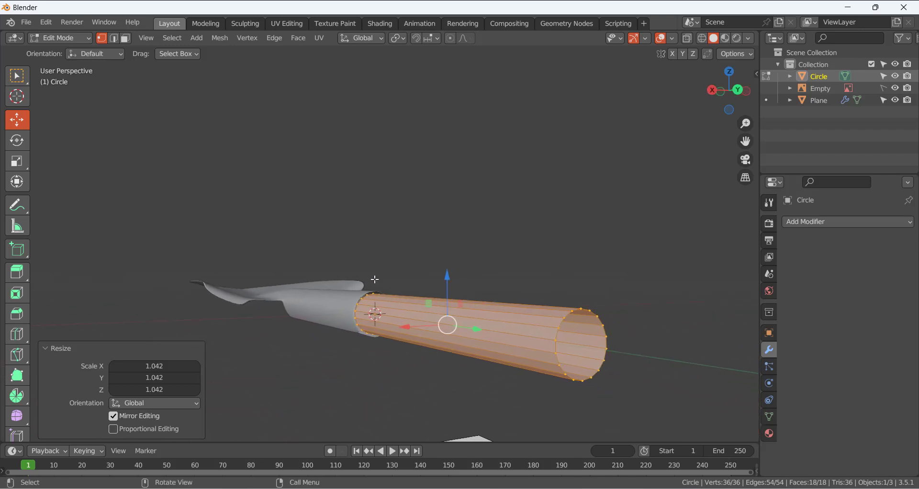
# - Scale the whole handle tube up by about 1.04 for a tighter fit in the socket
pyautogui.press('s')
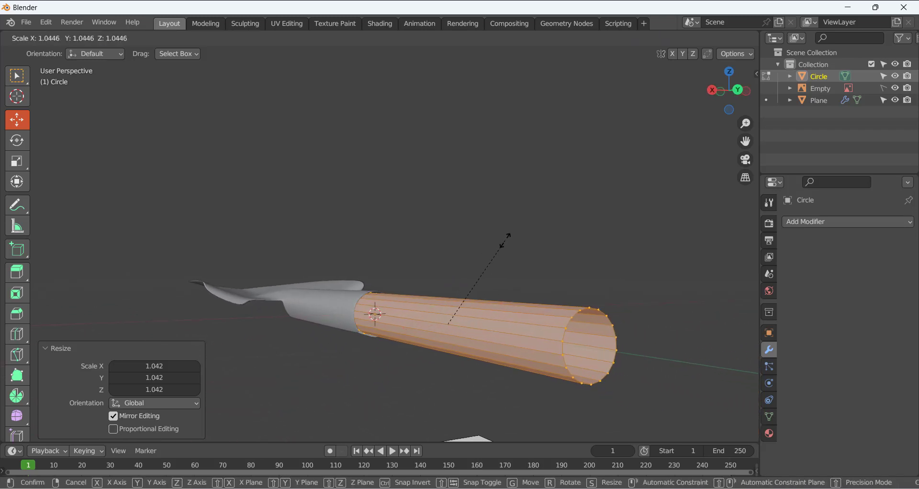
pyautogui.click(508, 240)
pyautogui.moveTo(390, 287); pyautogui.dragTo(373, 234, button='middle')
pyautogui.click(373, 235)
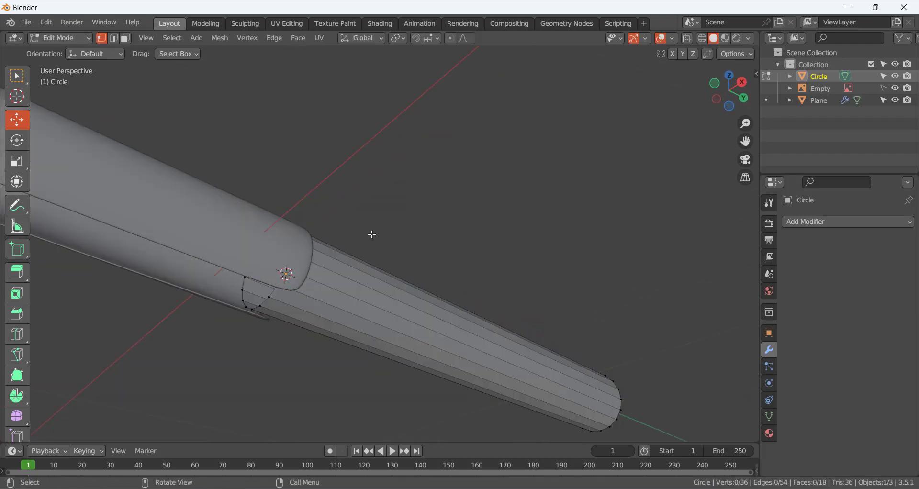
# - Close the handle tube's open end inside the socket with a Grid Fill on its edge loop
pyautogui.keyDown('alt'); pyautogui.click(268, 300); pyautogui.keyUp('alt')
pyautogui.rightClick(357, 180)
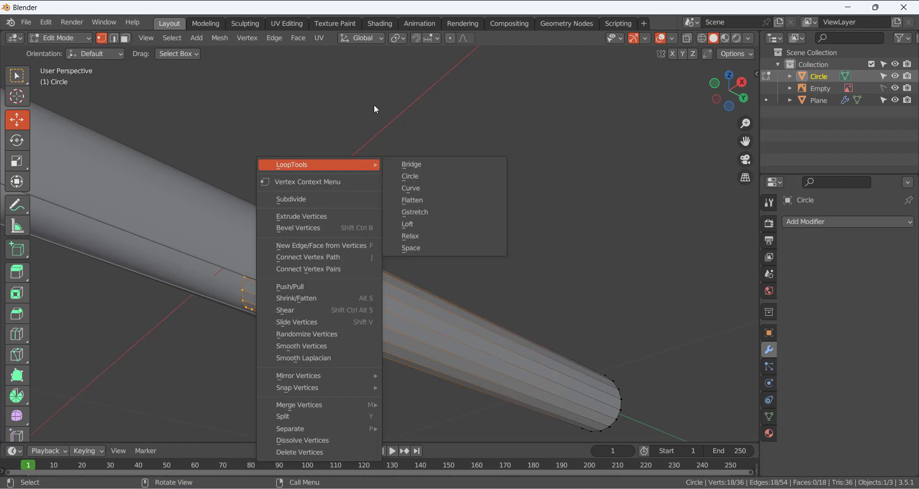
pyautogui.click(307, 39)
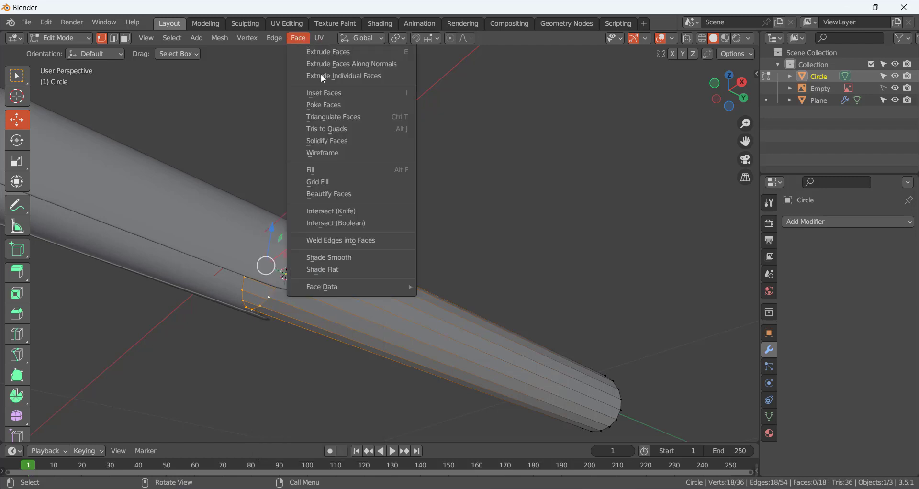
pyautogui.click(341, 182)
pyautogui.click(367, 228)
# - Extrude the edge loop at the handle tube's free end, scale it inward, and fill the remaining hole with a face
pyautogui.moveTo(368, 228); pyautogui.dragTo(551, 284, button='middle')
pyautogui.keyDown('alt'); pyautogui.click(524, 273); pyautogui.keyUp('alt')
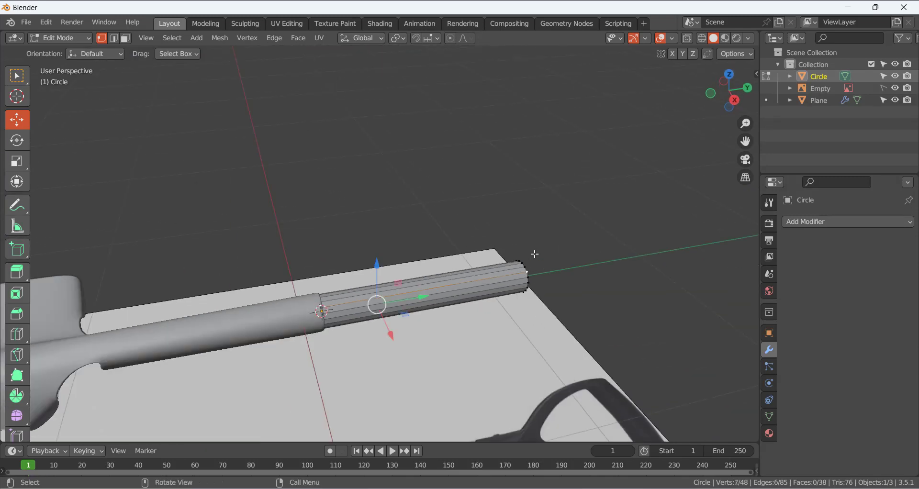
pyautogui.keyDown('alt'); pyautogui.click(520, 265); pyautogui.keyUp('alt')
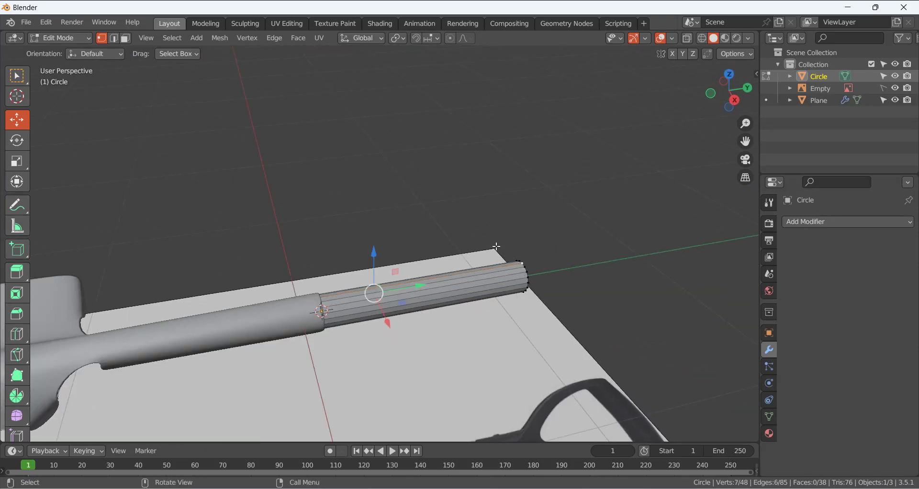
pyautogui.keyDown('alt'); pyautogui.click(524, 269); pyautogui.keyUp('alt')
pyautogui.moveTo(522, 271); pyautogui.dragTo(540, 344, button='middle')
pyautogui.scroll(2, 604, 309)
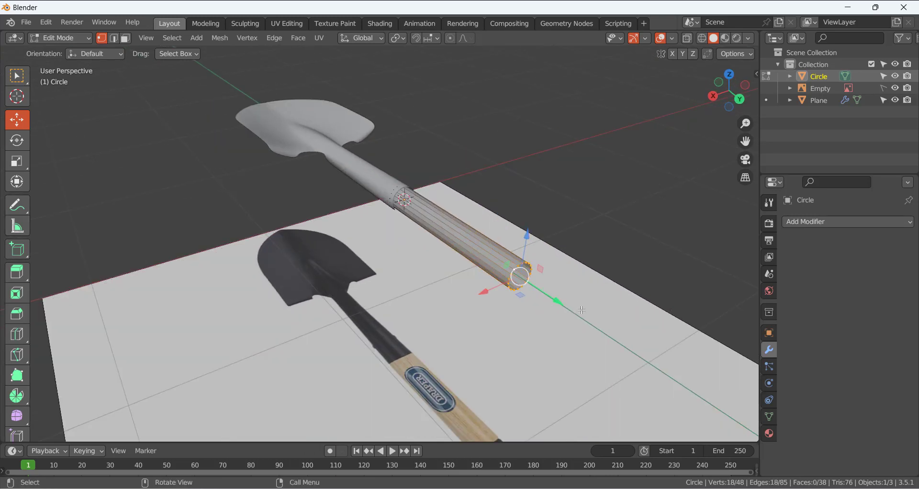
pyautogui.press('e')
pyautogui.press('s')
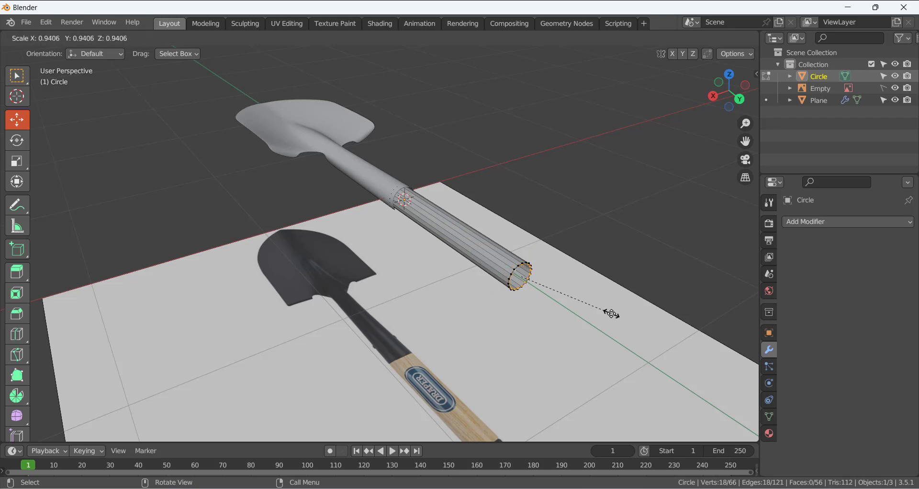
pyautogui.click(577, 305)
pyautogui.press('f')
pyautogui.click(593, 264)
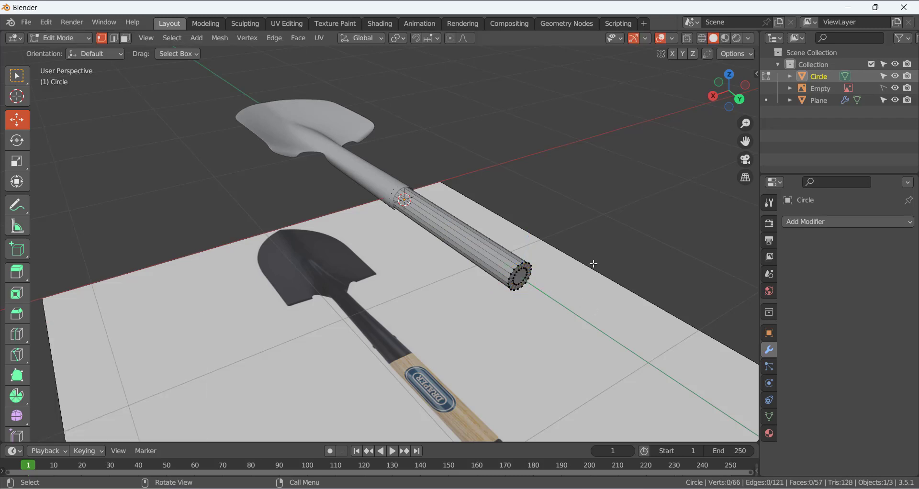
# - Add a loop cut around the handle tube and slide it close to the capped free end
pyautogui.scroll(-2, 507, 258)
pyautogui.hotkey('ctrl', 'r')
pyautogui.click(446, 248)
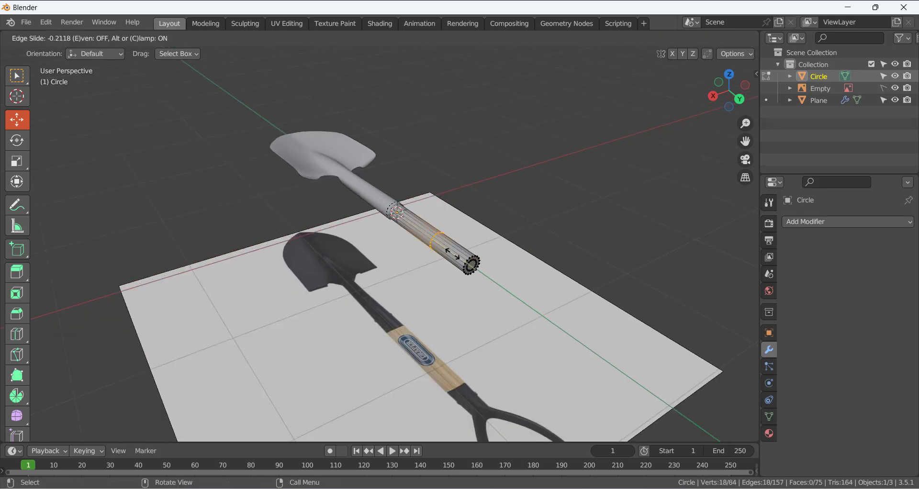
pyautogui.click(484, 270)
pyautogui.click(502, 263)
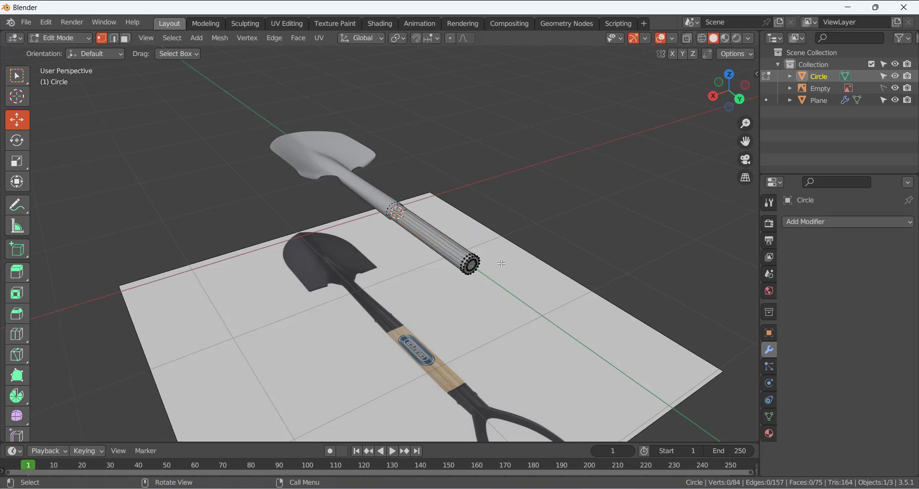
# - Add a second loop cut around the handle tube and slide it toward the end inside the socket
pyautogui.press('Tab')
pyautogui.moveTo(392, 234); pyautogui.dragTo(483, 232, button='middle')
pyautogui.click(473, 226)
pyautogui.scroll(3, 472, 250)
pyautogui.click(472, 254)
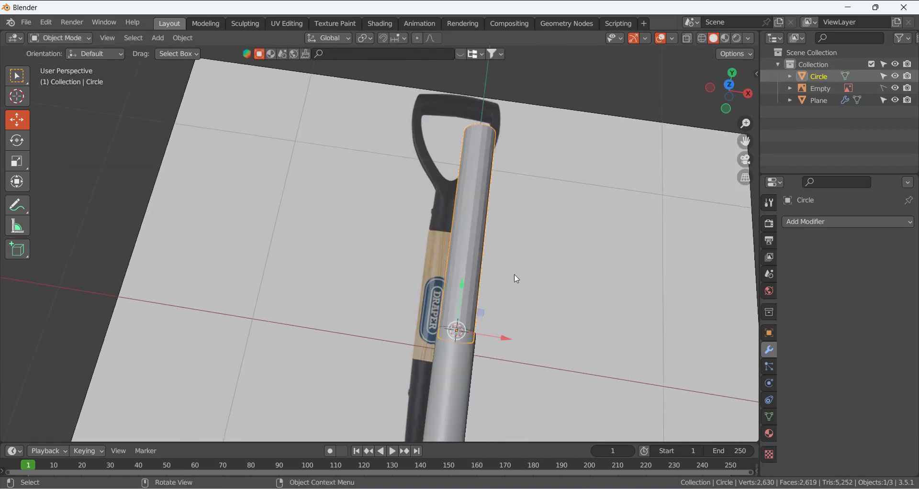
pyautogui.press('Tab')
pyautogui.hotkey('ctrl', 'r')
pyautogui.click(486, 245)
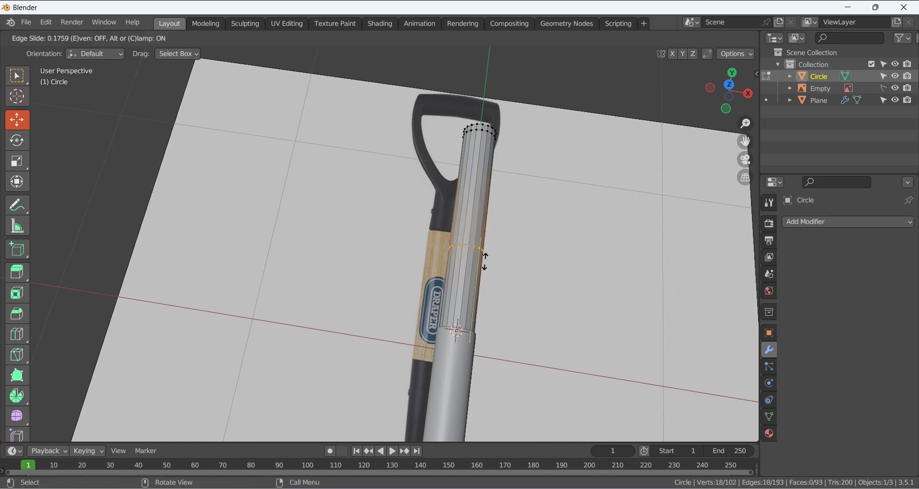
pyautogui.click(491, 328)
pyautogui.press('Tab')
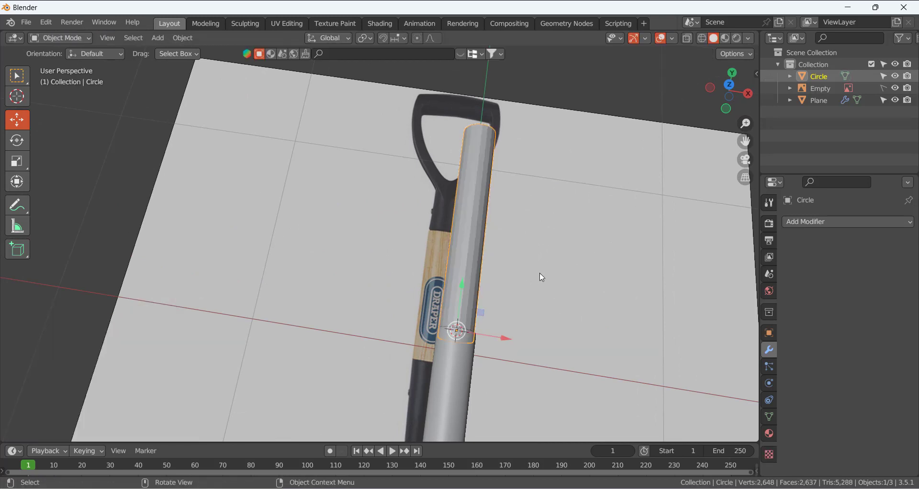
# - Add a Subdivision Surface modifier with viewport level 2 to the handle tube and shade it smooth
pyautogui.moveTo(540, 275); pyautogui.dragTo(494, 335, button='middle')
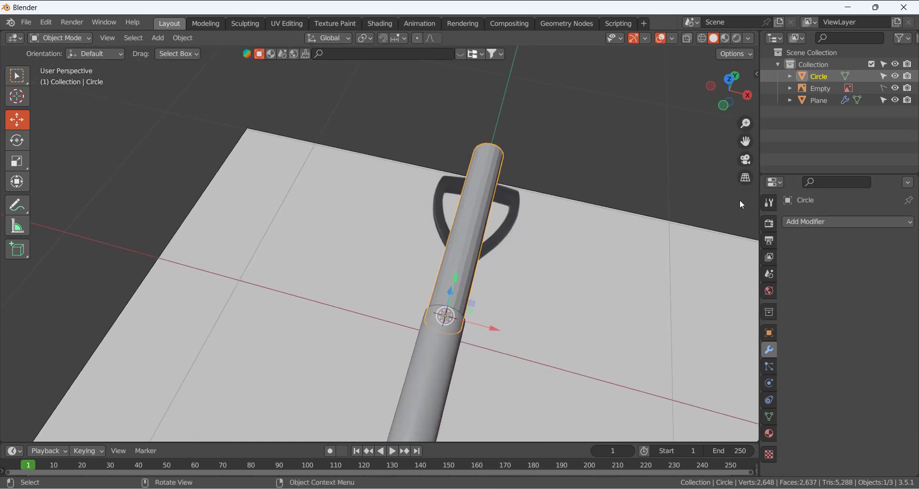
pyautogui.click(791, 222)
pyautogui.click(679, 436)
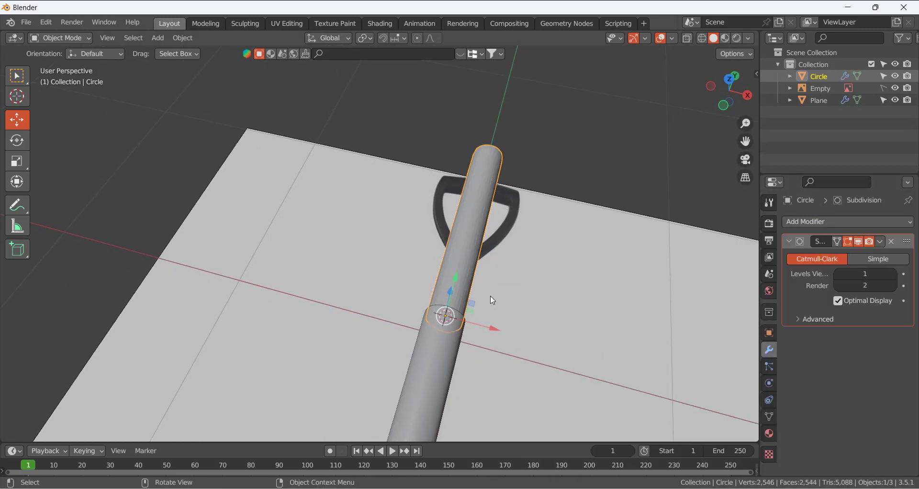
pyautogui.rightClick(458, 268)
pyautogui.click(436, 226)
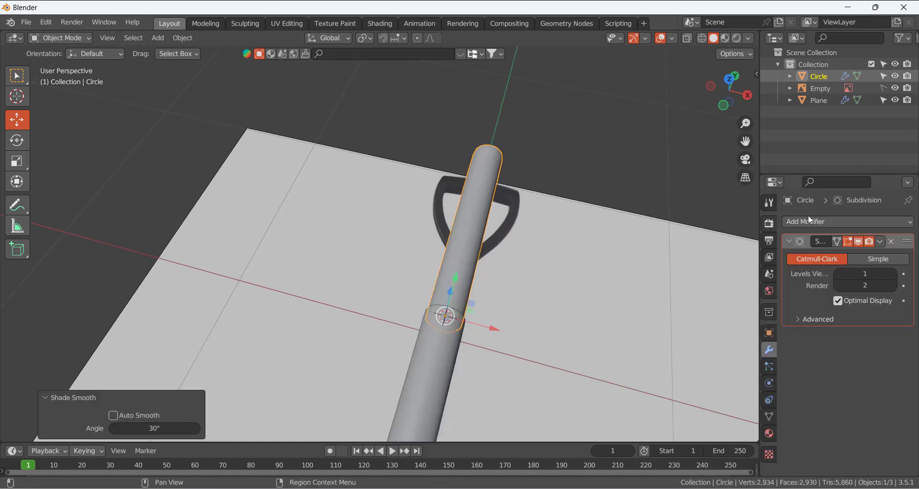
pyautogui.click(893, 274)
pyautogui.click(626, 312)
# - Snap the 3D cursor to the edge loop at the handle tube's free end
pyautogui.moveTo(444, 276); pyautogui.dragTo(465, 320, button='middle')
pyautogui.moveTo(443, 285); pyautogui.dragTo(445, 282, button='middle')
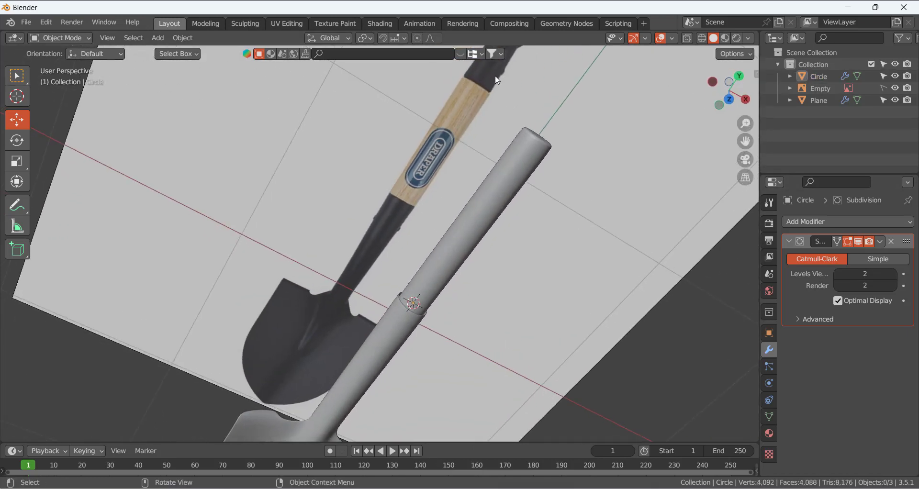
pyautogui.scroll(-2, 461, 161)
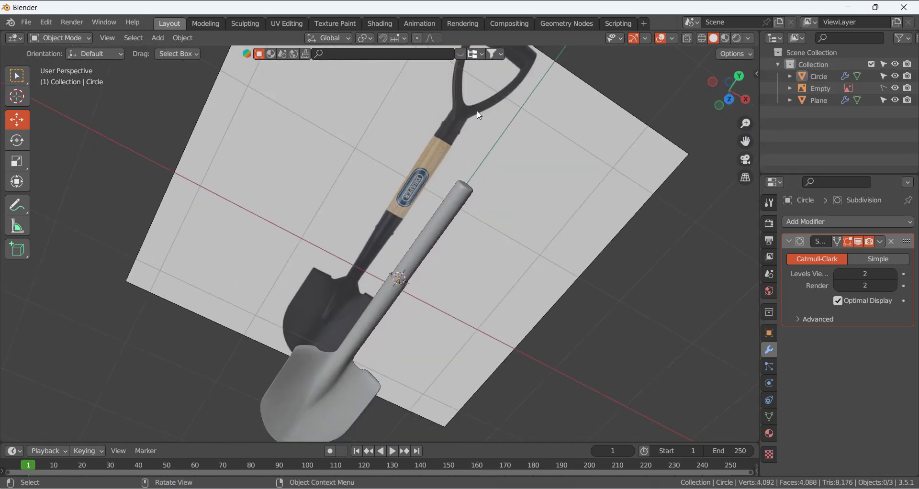
pyautogui.press('Tab')
pyautogui.keyDown('shift'); pyautogui.moveTo(489, 140); pyautogui.dragTo(380, 282, button='middle'); pyautogui.keyUp('shift')
pyautogui.scroll(2, 379, 304)
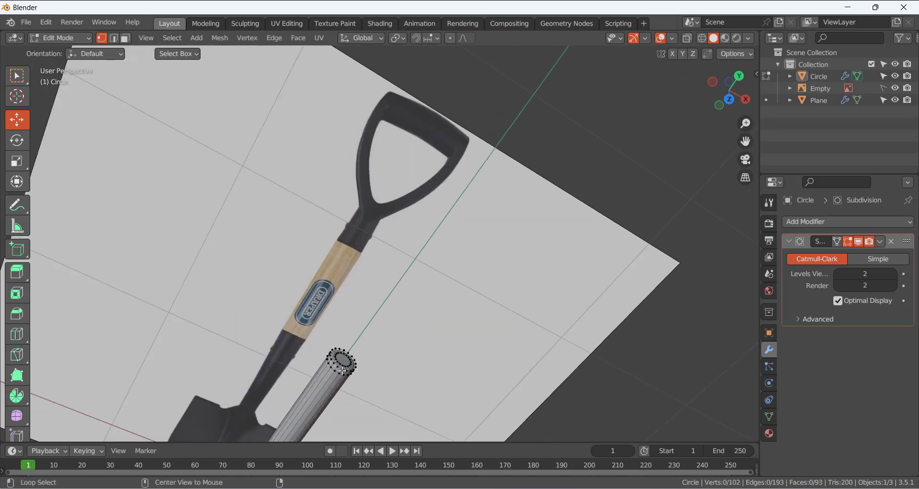
pyautogui.click(348, 370)
pyautogui.scroll(2, 352, 375)
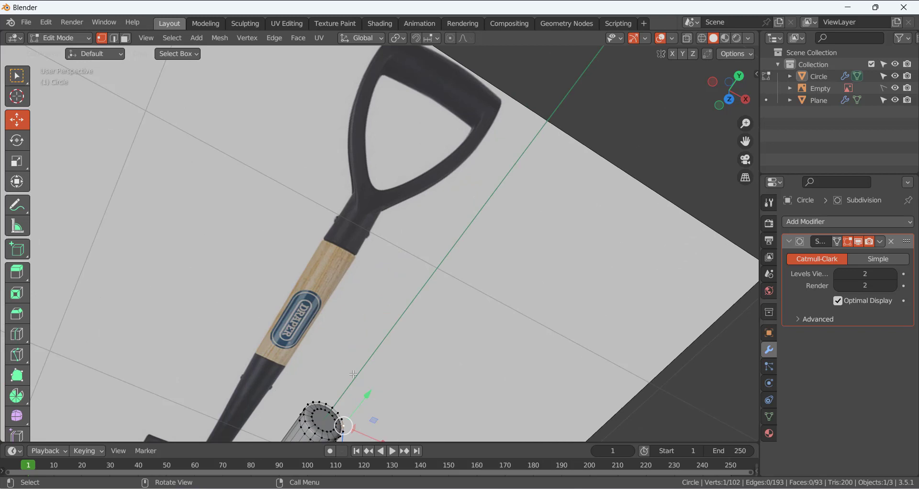
pyautogui.keyDown('alt'); pyautogui.click(315, 422); pyautogui.keyUp('alt')
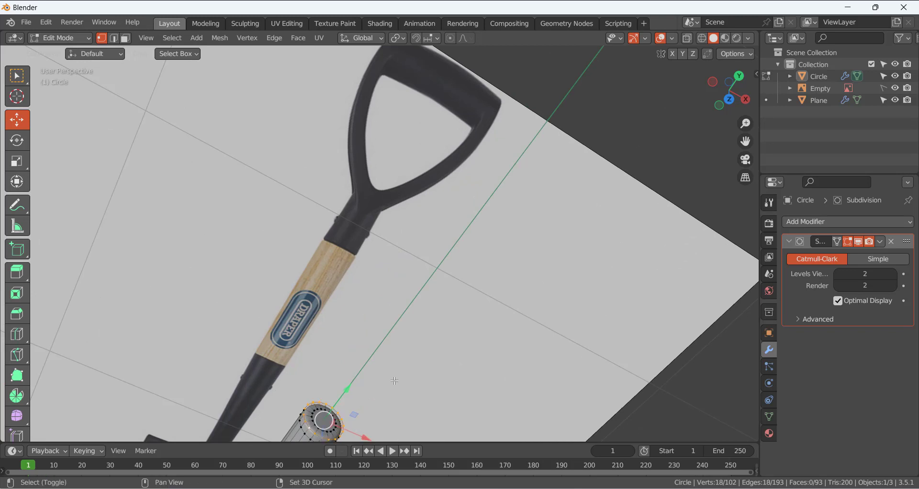
pyautogui.hotkey('shift', 's')
pyautogui.click(400, 452)
pyautogui.press('Tab')
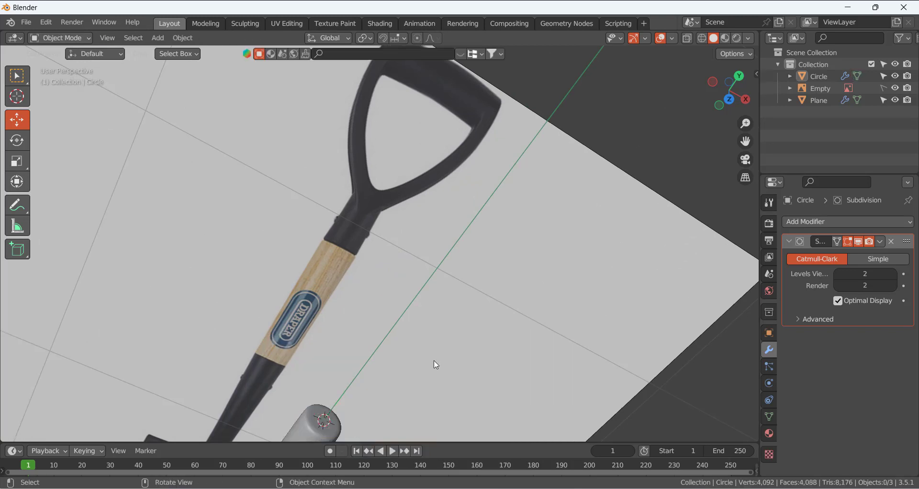
# - Add a mesh cylinder with 8 vertices at the 3D cursor on the handle tube's free end
pyautogui.scroll(-3, 436, 314)
pyautogui.scroll(2, 336, 345)
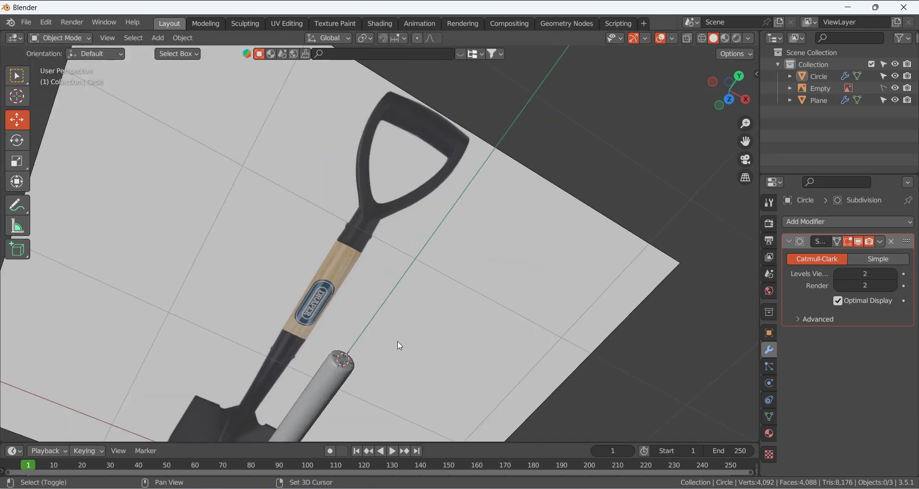
pyautogui.hotkey('shift', 'a')
pyautogui.moveTo(398, 245)
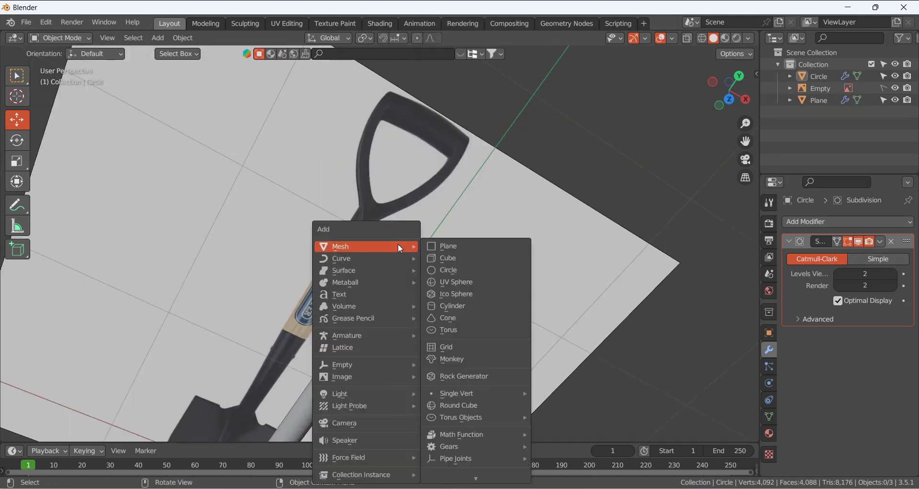
pyautogui.click(473, 305)
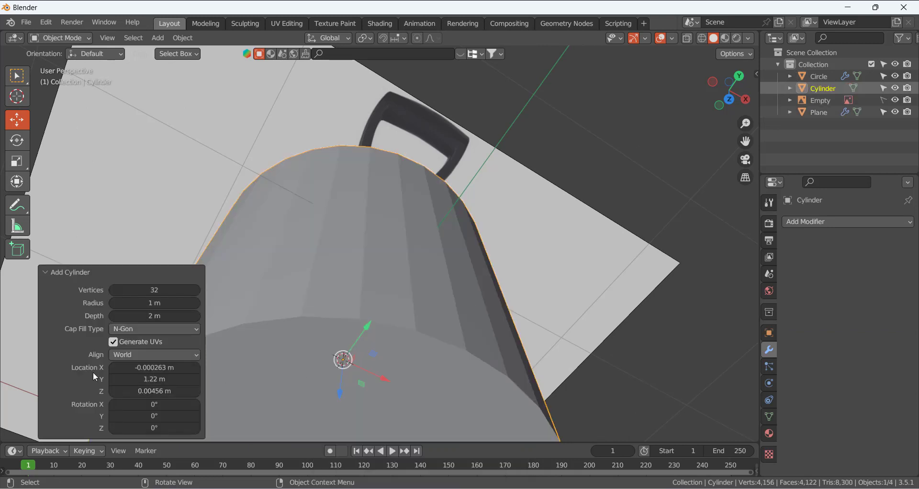
pyautogui.click(156, 290)
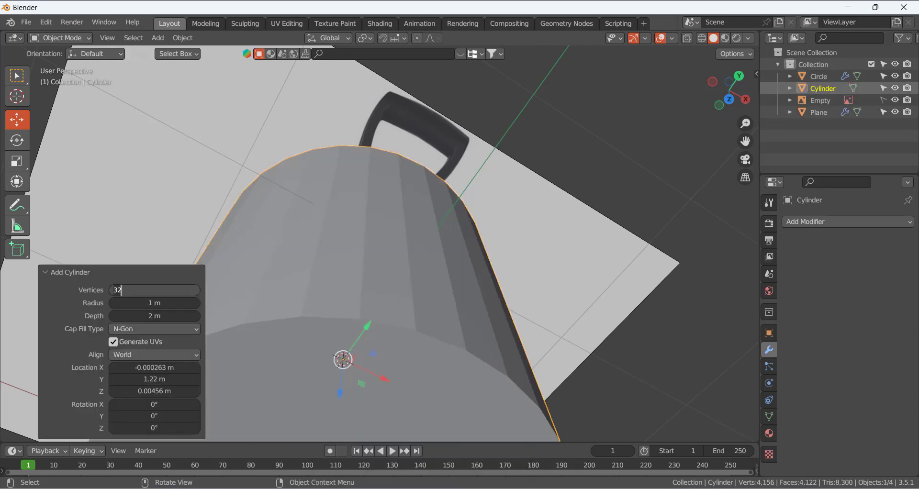
pyautogui.write('8')
pyautogui.press('Return')
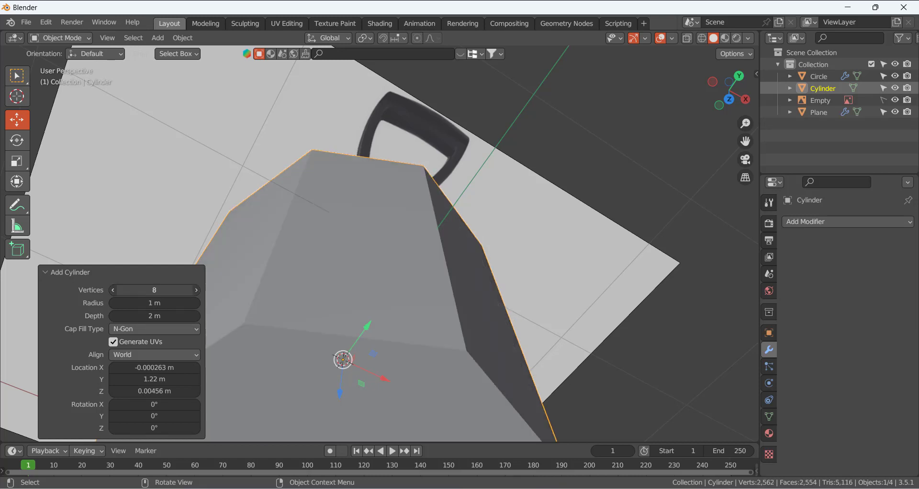
# - Rotate the new cylinder 90° around the X axis to align it with the handle tube
pyautogui.scroll(-6, 360, 308)
pyautogui.moveTo(360, 308); pyautogui.dragTo(440, 267, button='middle')
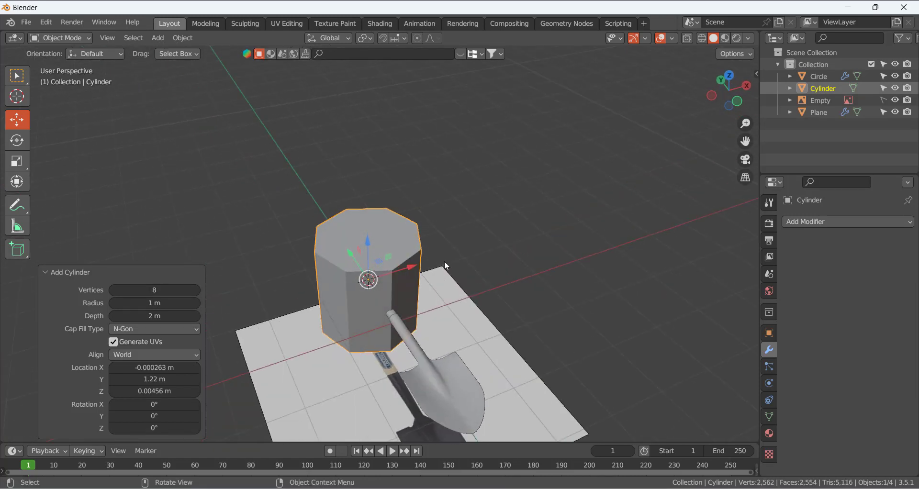
pyautogui.write('rx90')
pyautogui.press('Return')
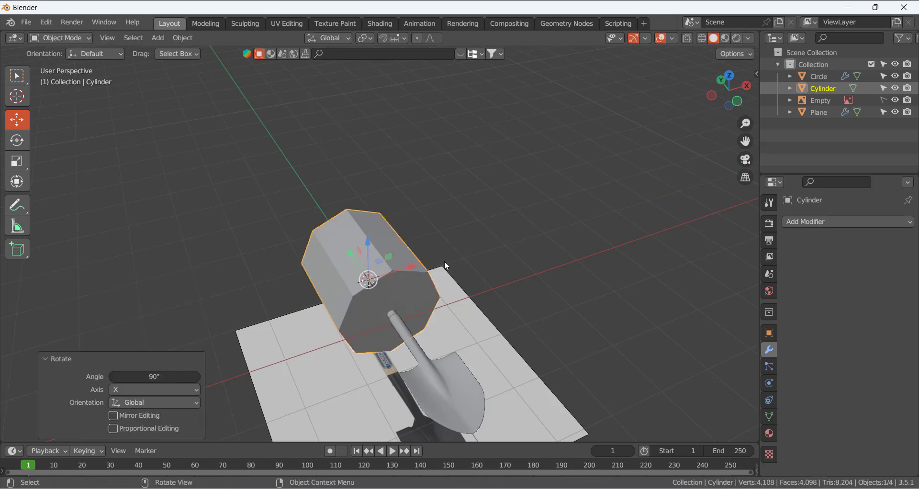
# - Scale the cylinder's mesh to 0.065 in Edit Mode and compare it with the reference grip in top view
pyautogui.press('Tab')
pyautogui.press('s')
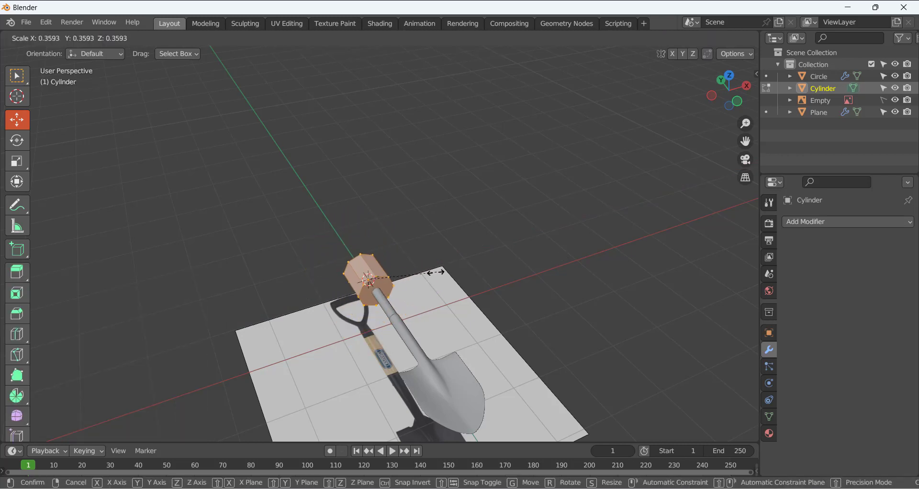
pyautogui.click(381, 279)
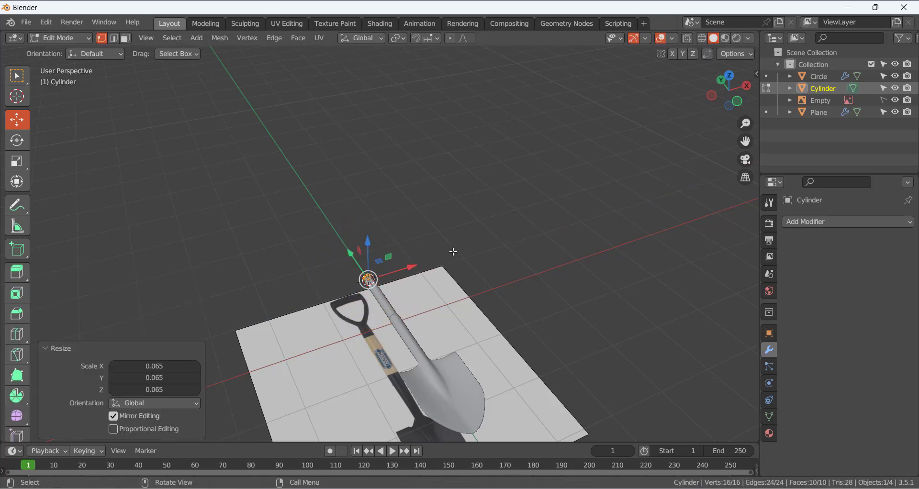
pyautogui.press('KP_7')
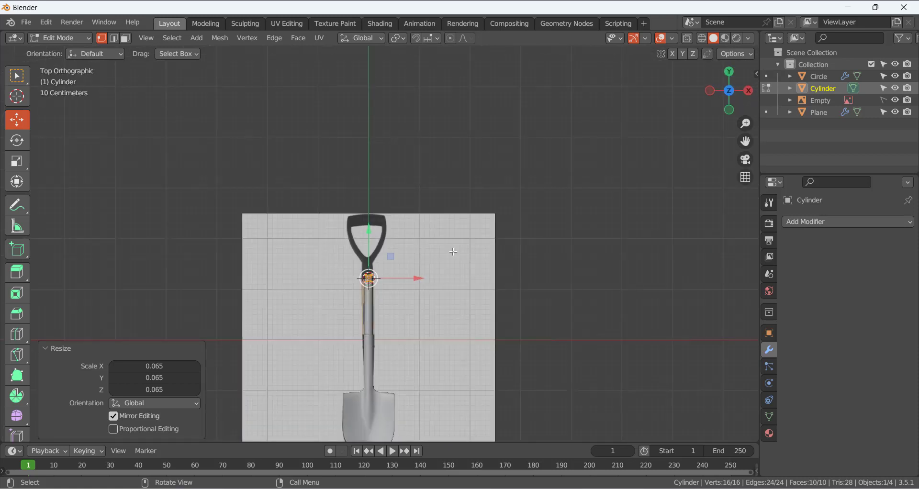
pyautogui.scroll(8, 453, 251)
pyautogui.keyDown('shift'); pyautogui.moveTo(408, 314); pyautogui.dragTo(452, 147, button='middle'); pyautogui.keyUp('shift')
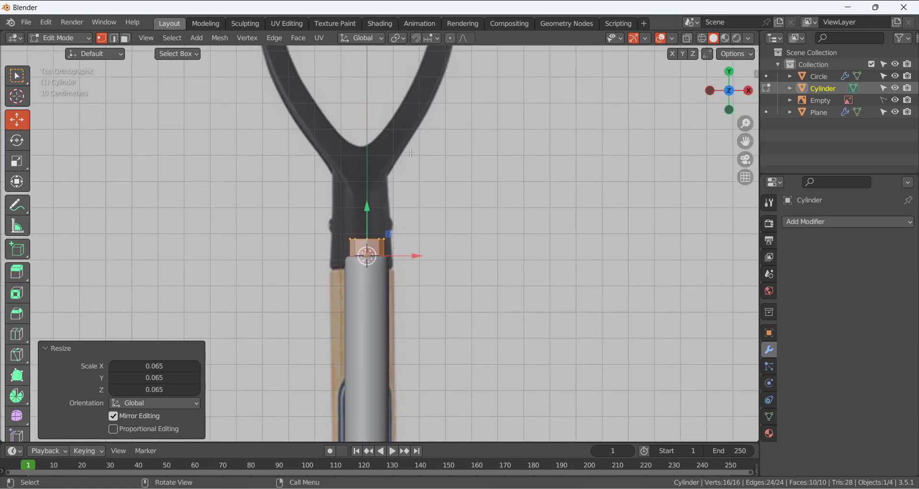
pyautogui.keyDown('shift'); pyautogui.moveTo(367, 166); pyautogui.dragTo(366, 298, button='middle'); pyautogui.keyUp('shift')
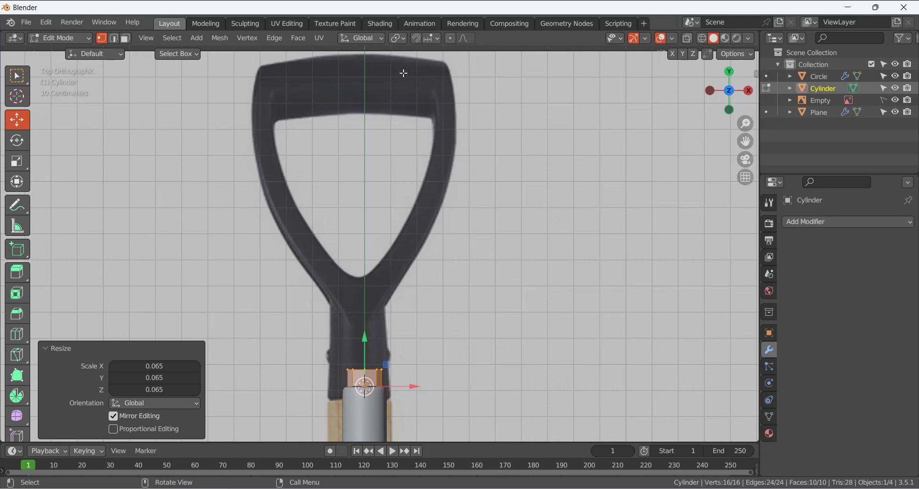
# - Move the cylinder along Y to the fork of the reference grip and stretch its lower end 0.258 m down to the wooden shaft
pyautogui.moveTo(365, 340); pyautogui.dragTo(366, 276)
pyautogui.click(455, 368)
pyautogui.click(688, 39)
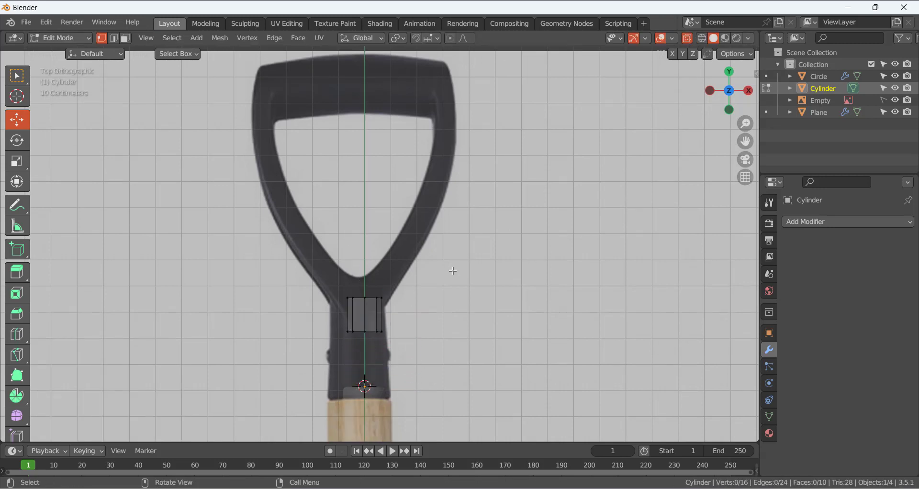
pyautogui.moveTo(332, 313); pyautogui.dragTo(458, 368)
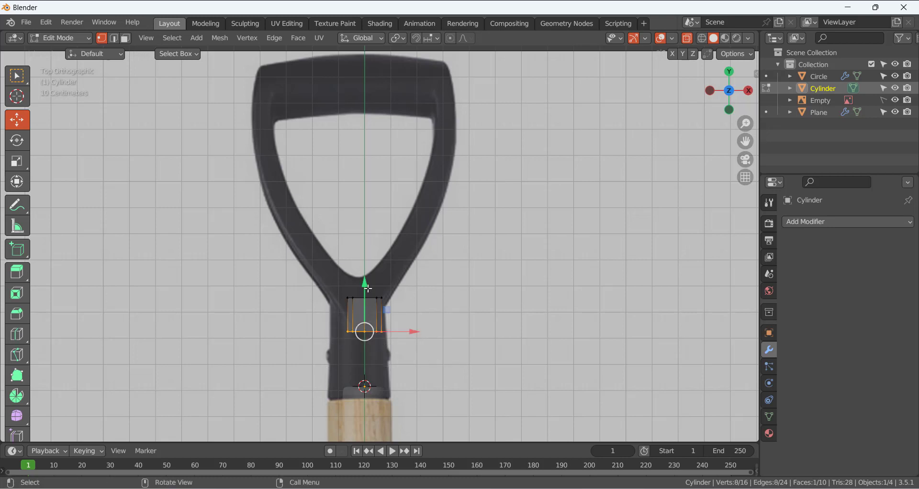
pyautogui.moveTo(366, 300); pyautogui.dragTo(379, 360)
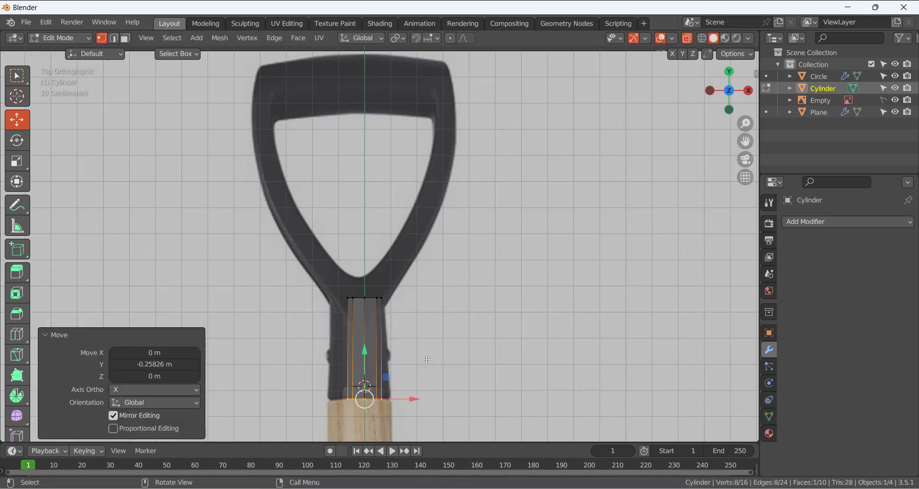
pyautogui.keyDown('shift'); pyautogui.moveTo(429, 302); pyautogui.dragTo(430, 158, button='middle'); pyautogui.keyUp('shift')
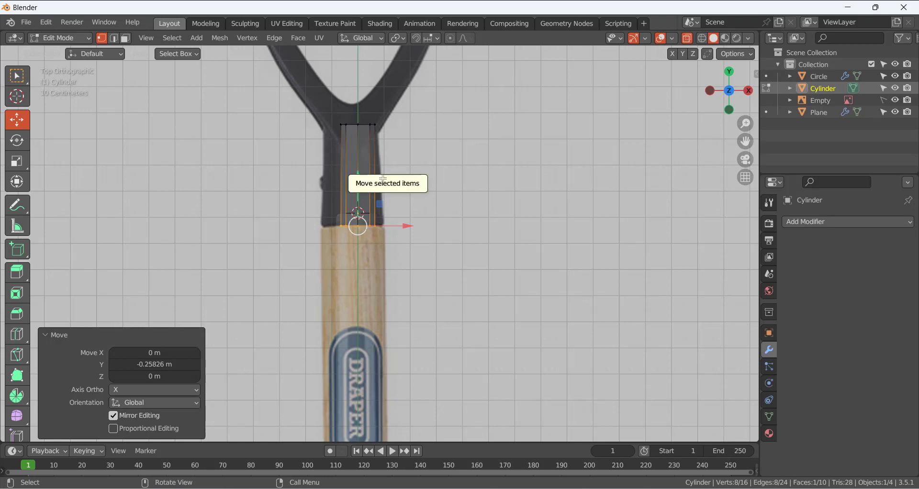
# - Scale the whole cylinder mesh by 1.622 to match the width of the reference grip's socket
pyautogui.press('a')
pyautogui.press('s')
pyautogui.click(551, 211)
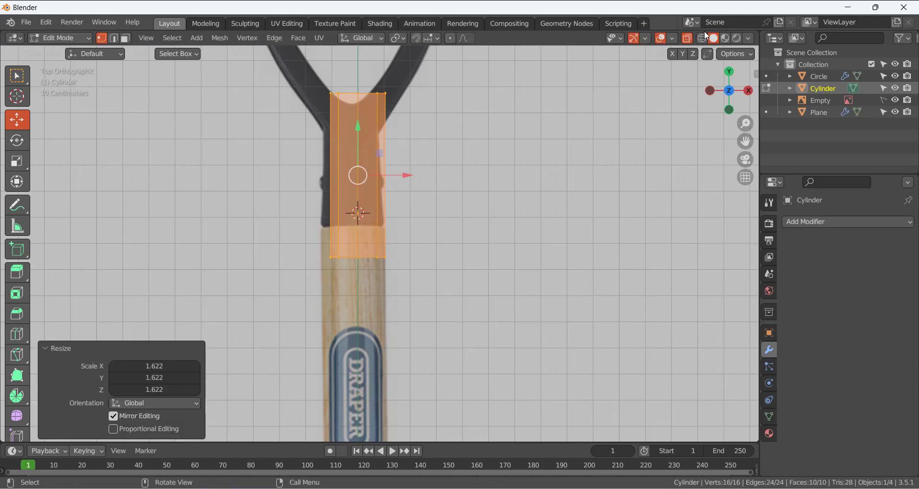
pyautogui.click(688, 38)
pyautogui.moveTo(372, 223); pyautogui.dragTo(294, 210, button='middle')
pyautogui.scroll(-2, 290, 226)
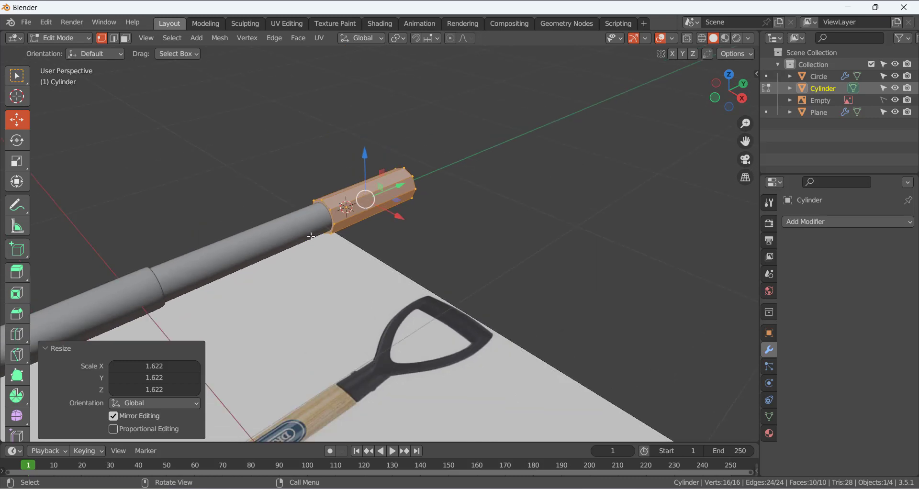
# - Move the cylinder's shaft-side end vertices along the Y axis, further over the handle tube
pyautogui.scroll(1, 311, 236)
pyautogui.click(356, 254)
pyautogui.moveTo(276, 171); pyautogui.dragTo(338, 228)
pyautogui.press('g')
pyautogui.press('y')
pyautogui.click(332, 202)
pyautogui.moveTo(332, 202); pyautogui.dragTo(437, 264, button='middle')
pyautogui.click(445, 223)
pyautogui.press('KP_7')
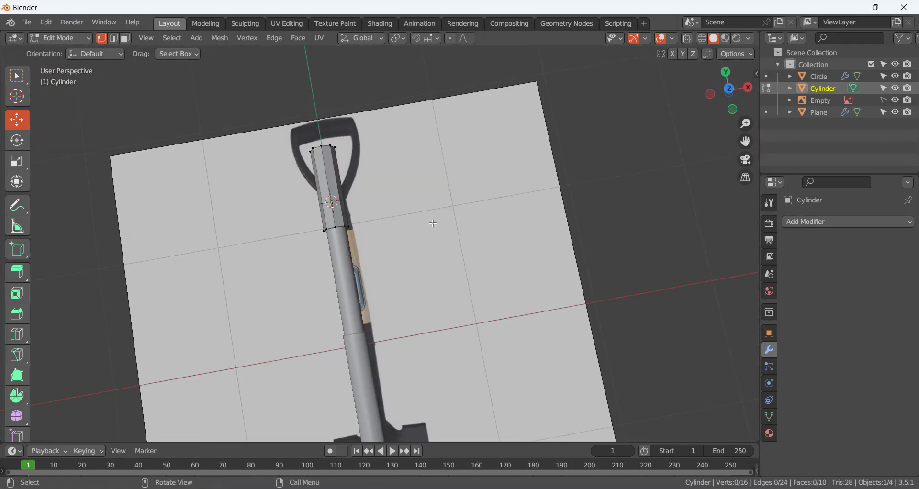
# - Connect the top and bottom middle vertices of the cylinder's free end face with an edge, splitting the face in half
pyautogui.keyDown('shift'); pyautogui.moveTo(418, 231); pyautogui.dragTo(333, 294, button='middle'); pyautogui.keyUp('shift')
pyautogui.scroll(6, 409, 342)
pyautogui.scroll(-5, 381, 231)
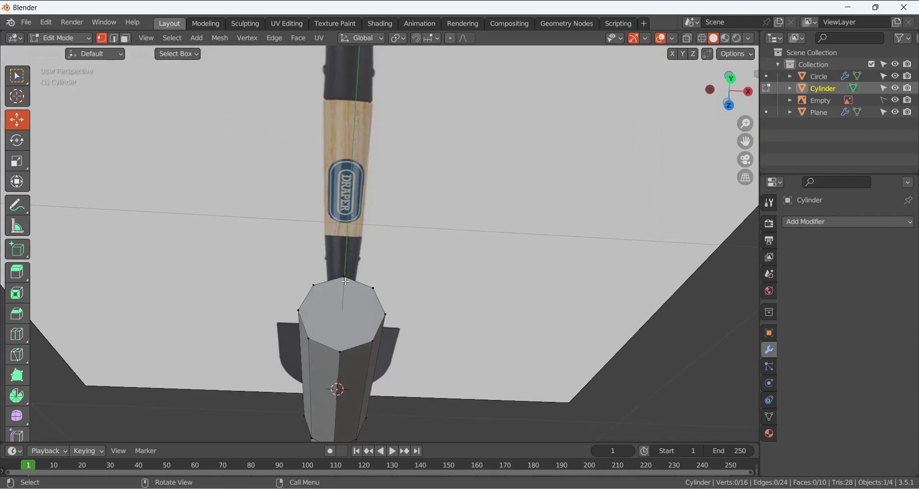
pyautogui.click(346, 276)
pyautogui.keyDown('shift'); pyautogui.click(340, 352); pyautogui.keyUp('shift')
pyautogui.click(479, 284)
pyautogui.moveTo(479, 283); pyautogui.dragTo(332, 202, button='middle')
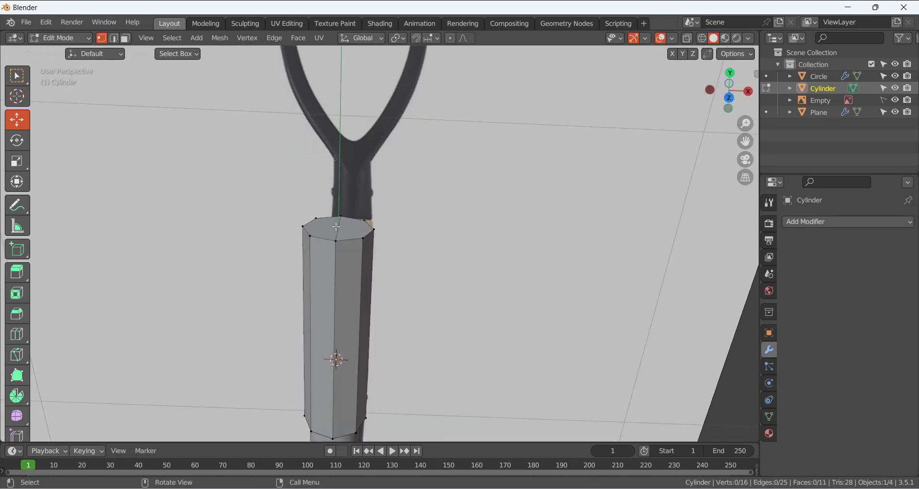
# - Delete the vertices of the cylinder's left half in top view with X-ray enabled
pyautogui.scroll(-3, 337, 227)
pyautogui.press('KP_7')
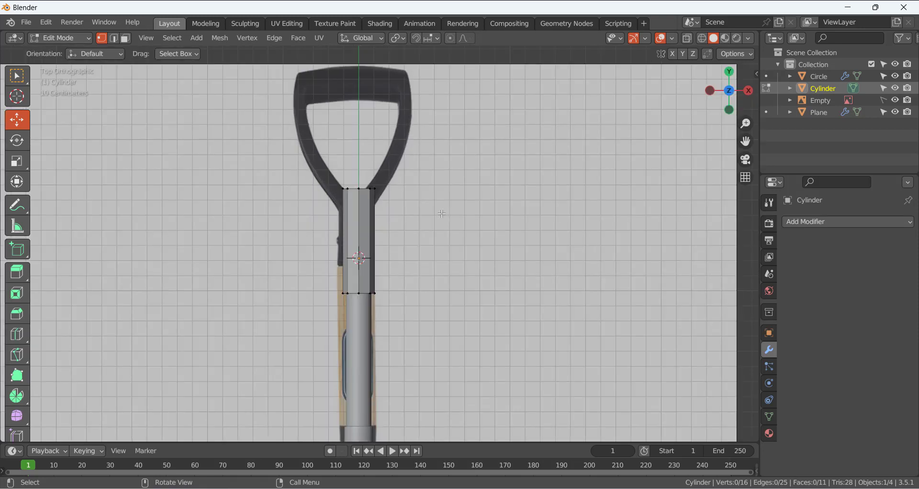
pyautogui.click(686, 40)
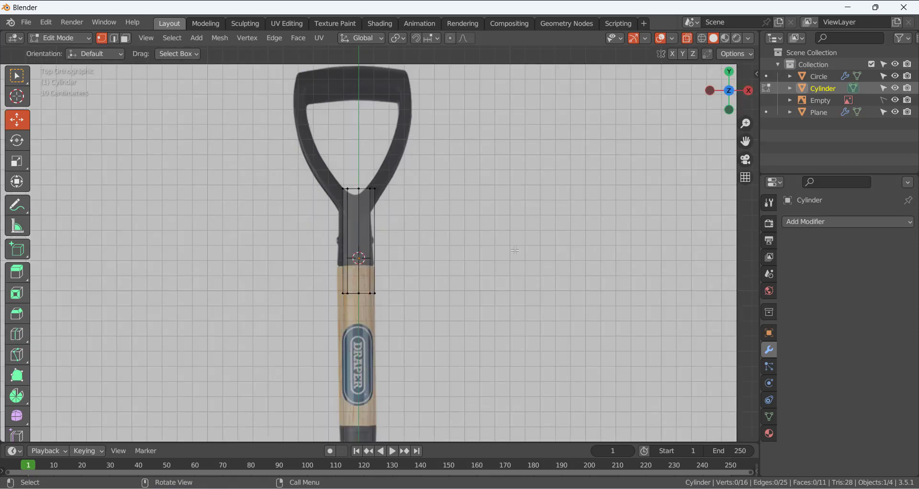
pyautogui.moveTo(309, 164); pyautogui.dragTo(357, 295)
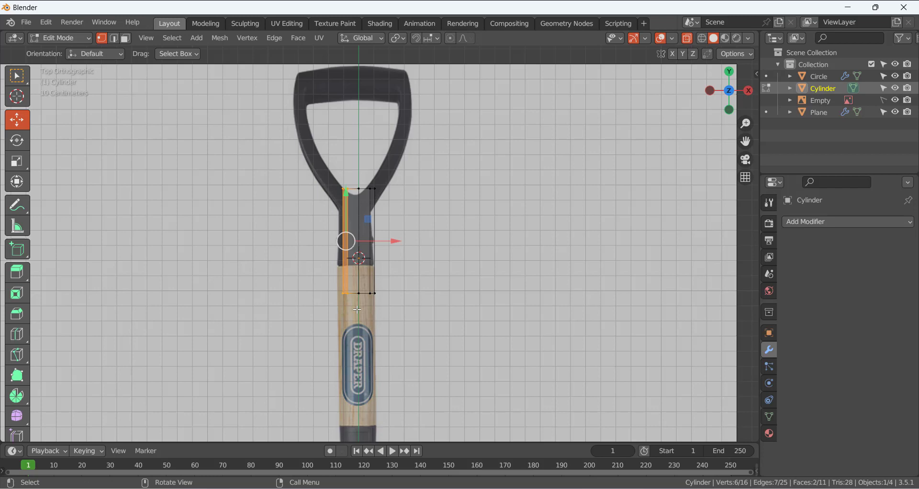
pyautogui.press('x')
pyautogui.click(478, 300)
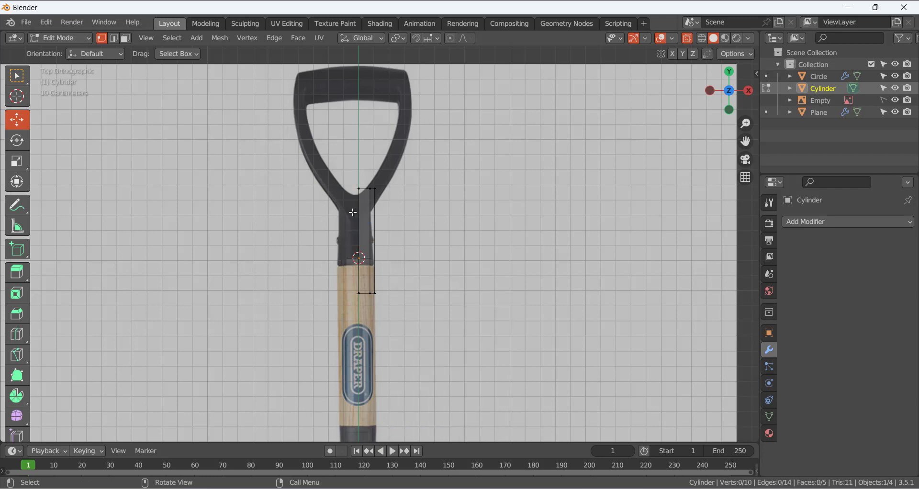
pyautogui.moveTo(479, 300); pyautogui.dragTo(362, 202, button='middle')
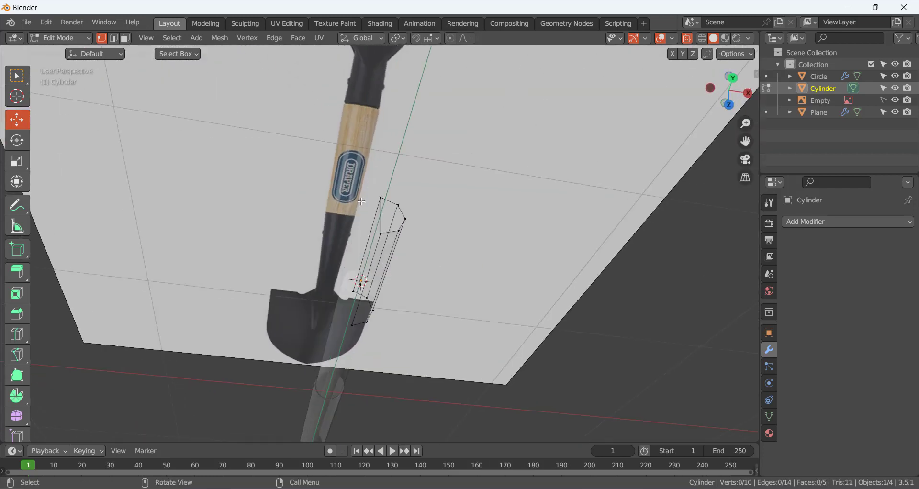
# - Add a Mirror modifier on the X axis to the half cylinder and enable its on-cage display
pyautogui.click(843, 222)
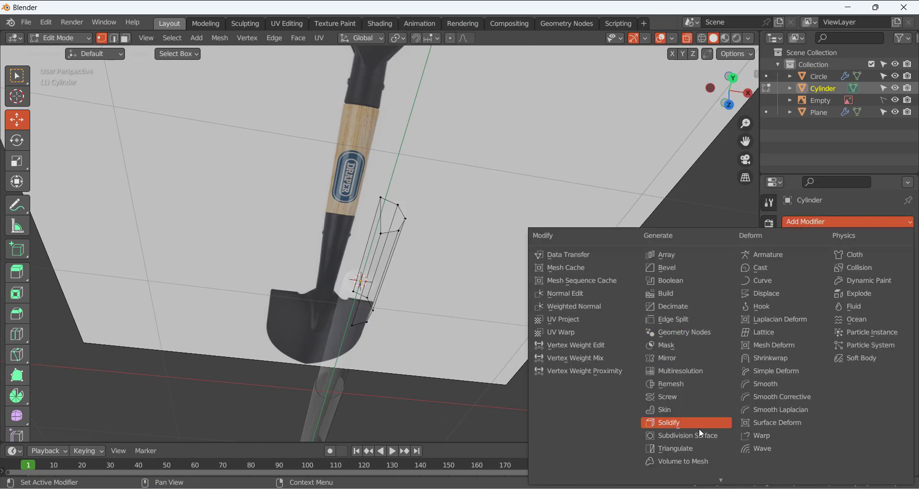
pyautogui.click(671, 358)
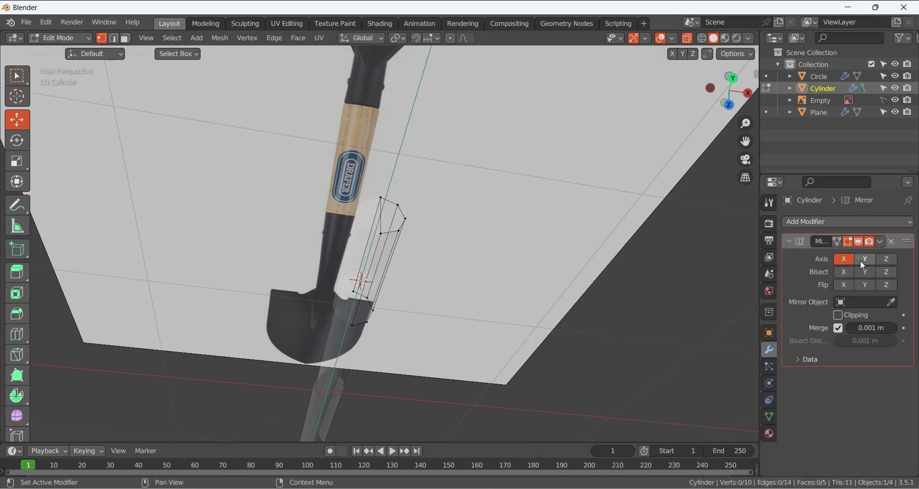
pyautogui.click(837, 241)
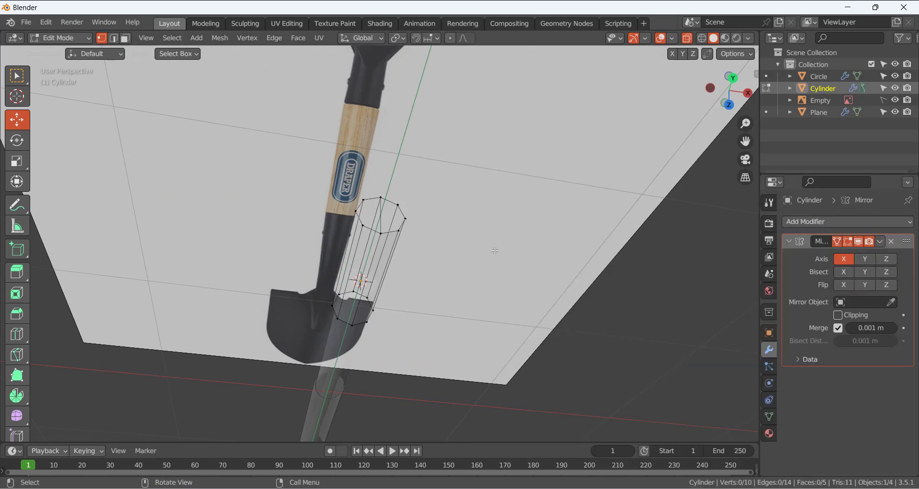
pyautogui.moveTo(443, 250); pyautogui.dragTo(431, 230, button='middle')
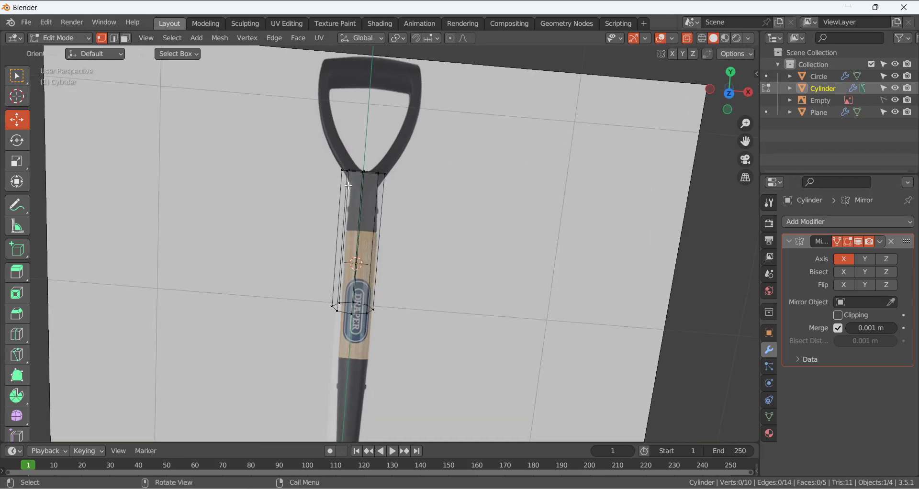
pyautogui.moveTo(356, 182); pyautogui.dragTo(359, 211, button='middle')
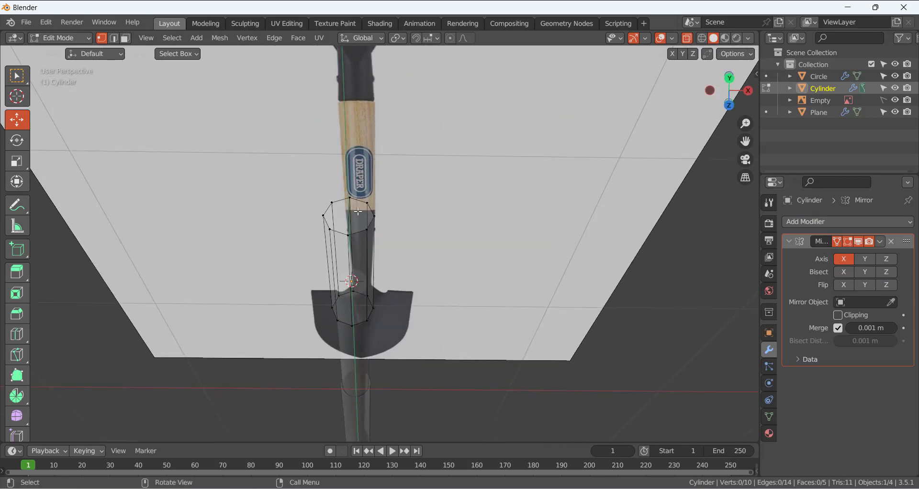
# - Extrude the half end face about 0.298 m toward the grip and move it 0.241 m along X
pyautogui.press('3')
pyautogui.click(364, 215)
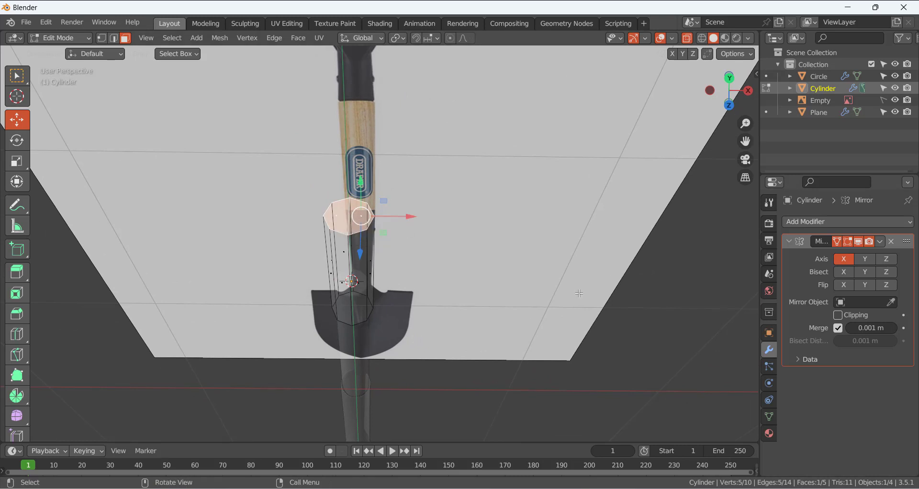
pyautogui.press('KP_7')
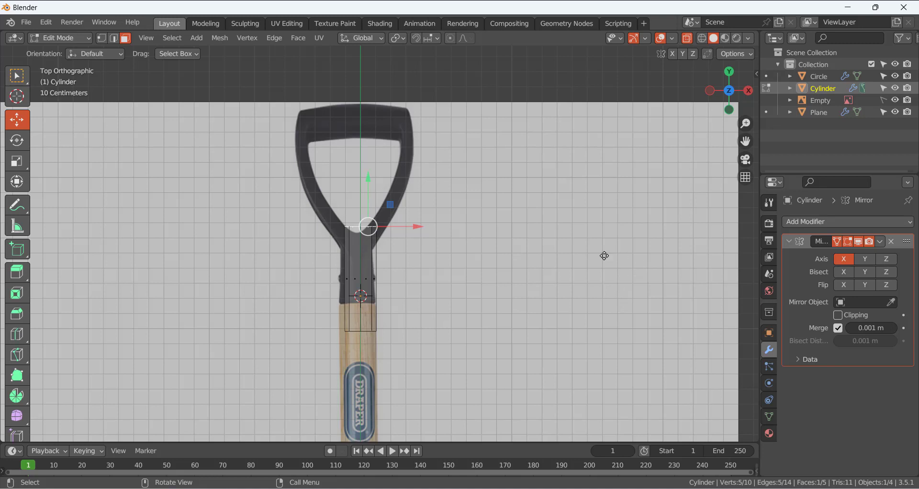
pyautogui.press('e')
pyautogui.click(638, 211)
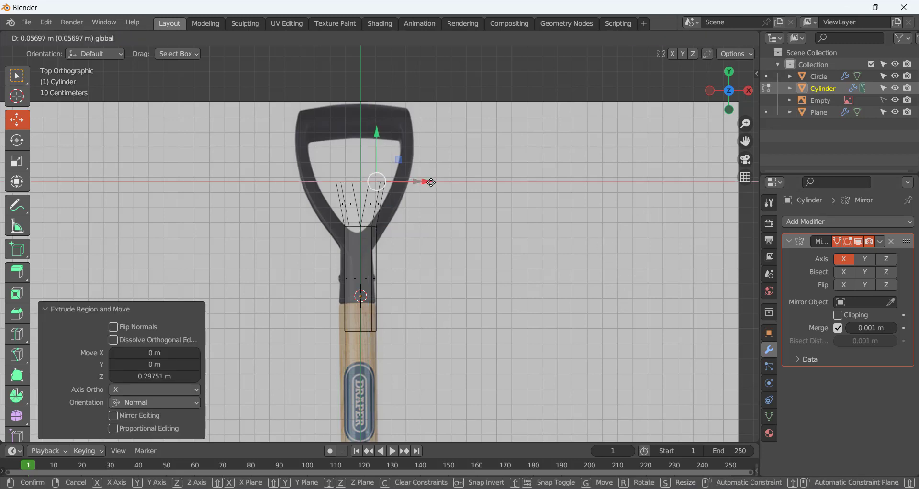
pyautogui.moveTo(417, 181); pyautogui.dragTo(454, 188)
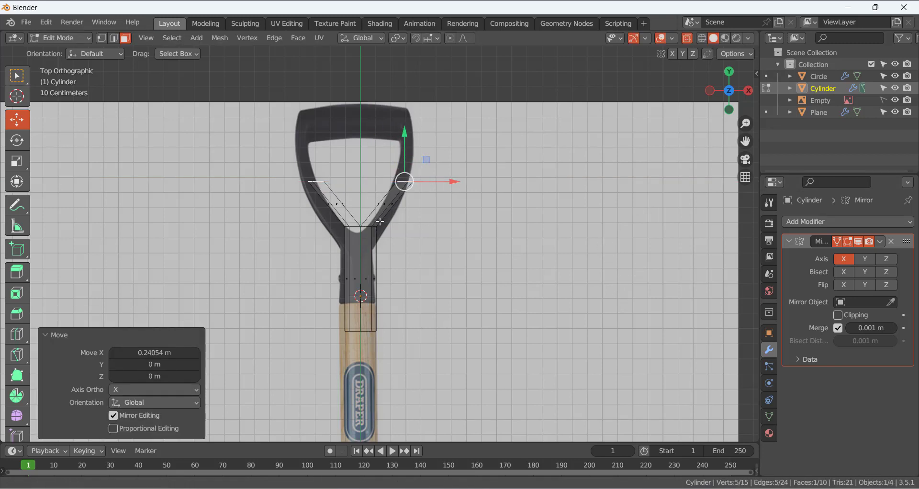
# - Move the extruded arm's end face along Y to the upper edge of the reference crossbar and 0.029 m along X
pyautogui.keyDown('shift'); pyautogui.moveTo(385, 218); pyautogui.dragTo(382, 339, button='middle'); pyautogui.keyUp('shift')
pyautogui.scroll(2, 396, 310)
pyautogui.moveTo(411, 272); pyautogui.dragTo(413, 172)
pyautogui.moveTo(455, 225); pyautogui.dragTo(463, 225)
pyautogui.keyDown('shift'); pyautogui.moveTo(462, 226); pyautogui.dragTo(481, 129, button='middle'); pyautogui.keyUp('shift')
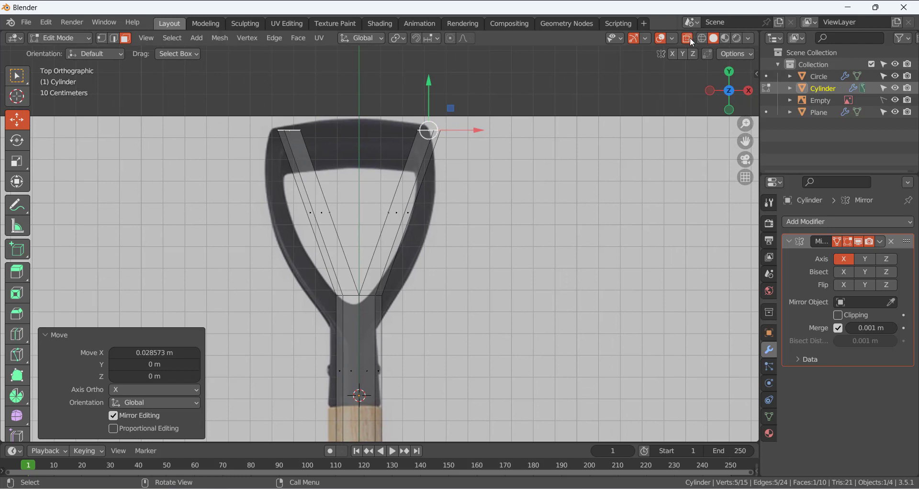
pyautogui.click(688, 38)
pyautogui.click(539, 234)
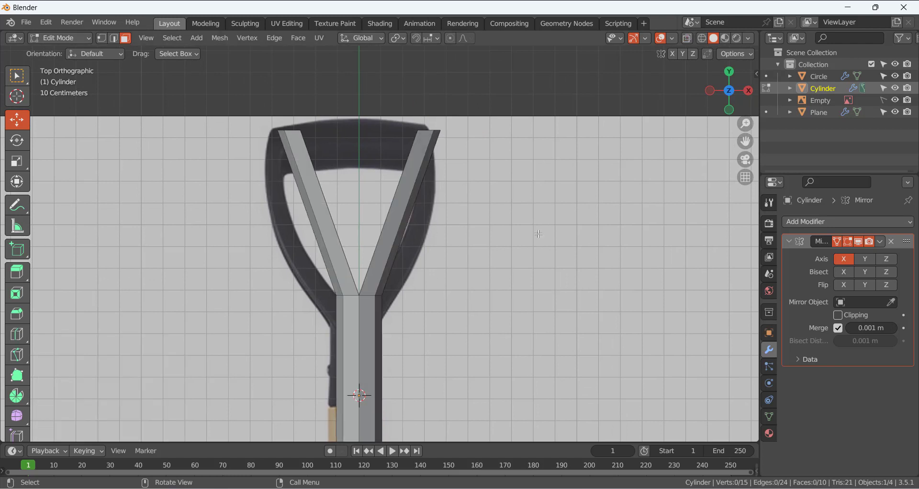
# - Add a centred loop cut across the grip arm and move it 0.11 m along X onto the reference arm
pyautogui.hotkey('ctrl', 'r')
pyautogui.click(403, 241)
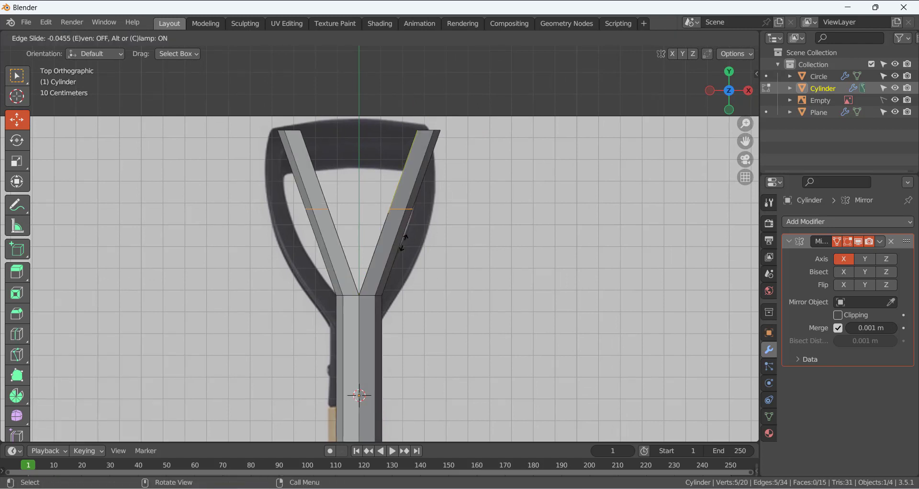
pyautogui.rightClick(403, 240)
pyautogui.moveTo(447, 213); pyautogui.dragTo(471, 212)
pyautogui.click(692, 40)
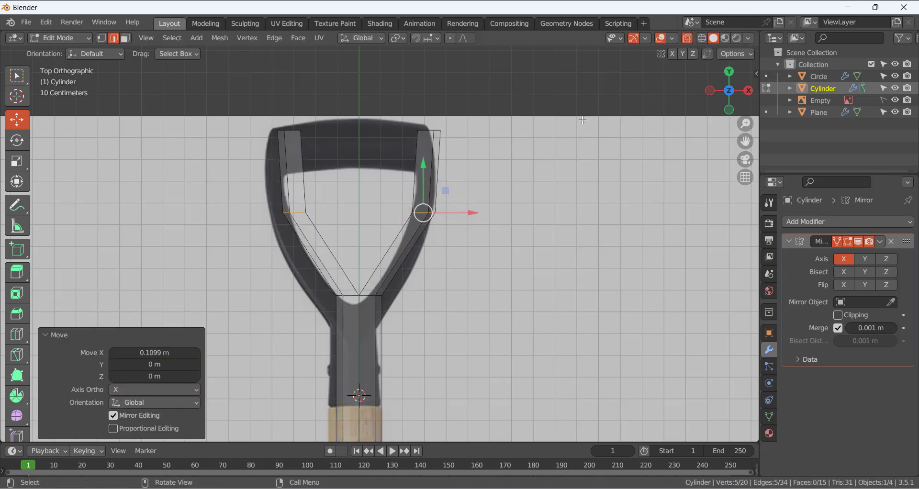
# - Fit the arm's middle loop to the reference by rotating it about -14°, scaling it about 1.07 and nudging it along X
pyautogui.scroll(2, 237, 137)
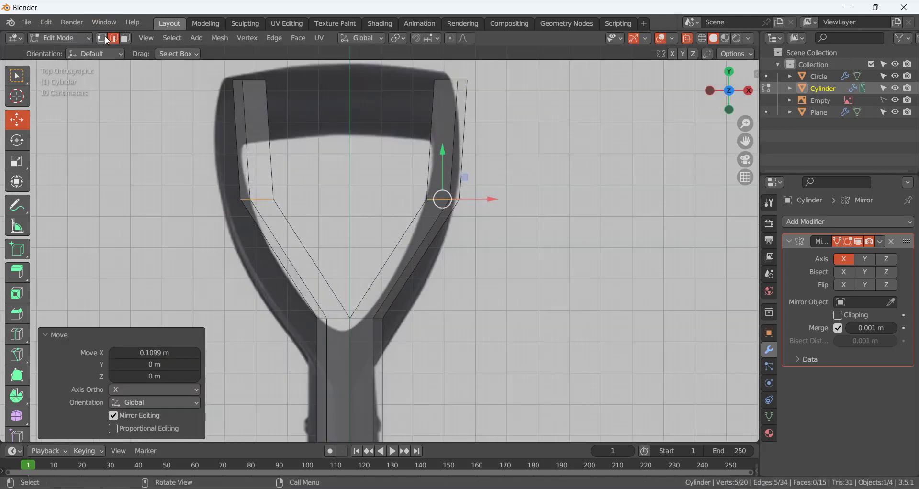
pyautogui.click(101, 38)
pyautogui.click(493, 255)
pyautogui.moveTo(399, 165); pyautogui.dragTo(509, 246)
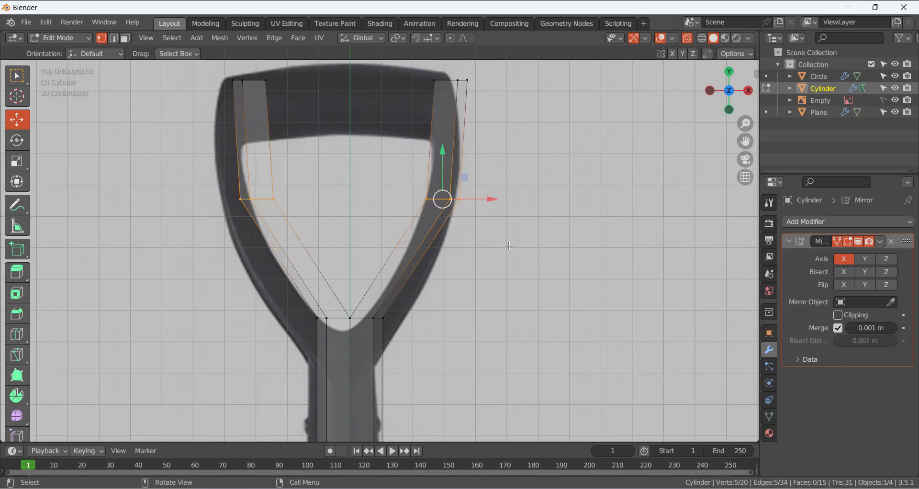
pyautogui.press('r')
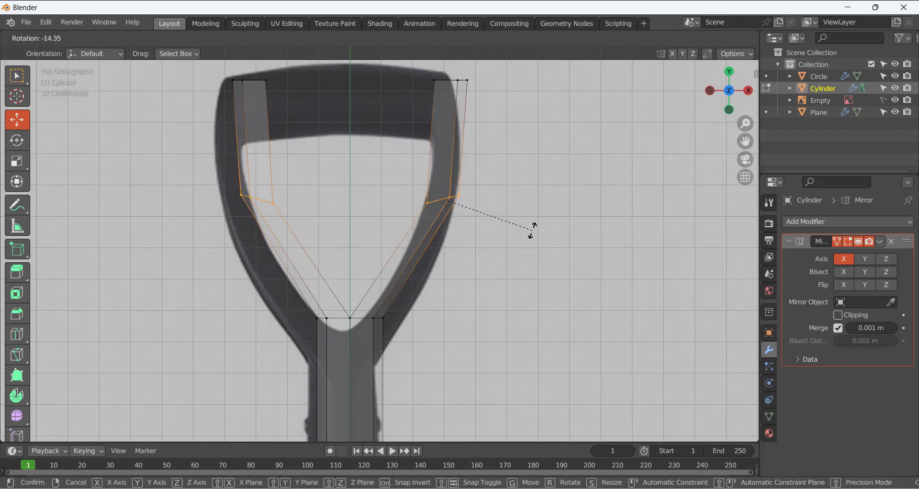
pyautogui.click(532, 233)
pyautogui.moveTo(500, 199); pyautogui.dragTo(499, 205)
pyautogui.press('s')
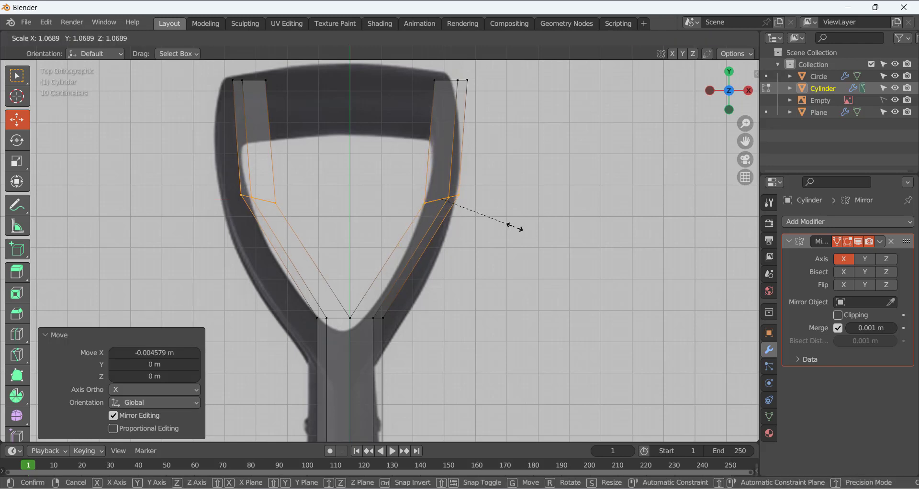
pyautogui.click(515, 227)
pyautogui.moveTo(492, 198); pyautogui.dragTo(495, 199)
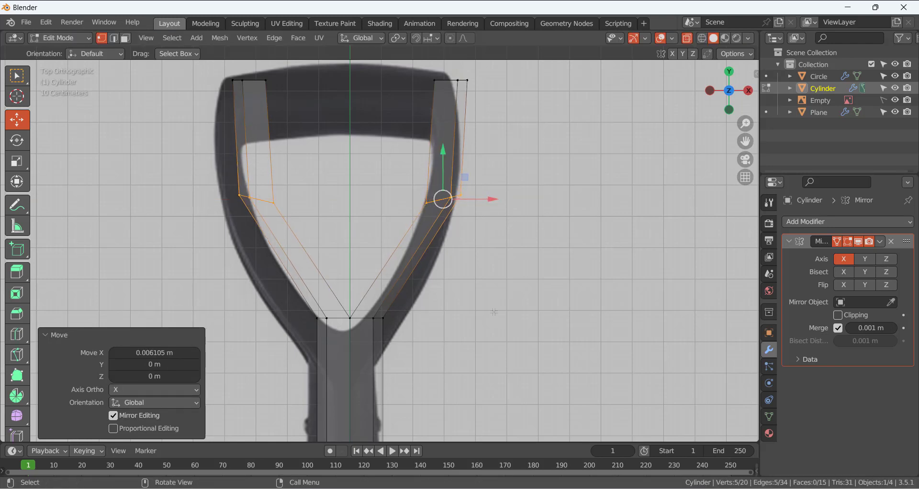
# - Add a centred loop cut across the lower arm section and move it 0.052 m along X onto the reference arm
pyautogui.hotkey('ctrl', 'r')
pyautogui.click(389, 282)
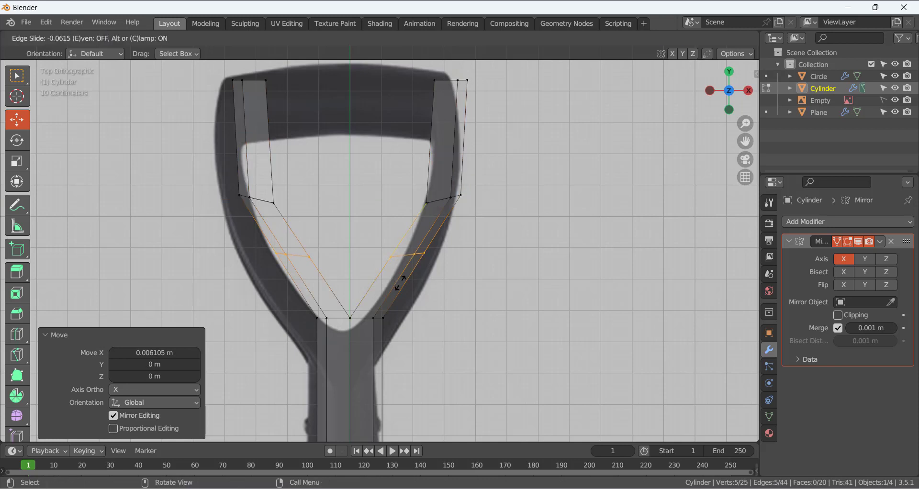
pyautogui.rightClick(404, 283)
pyautogui.moveTo(454, 258); pyautogui.dragTo(471, 259)
# - Fit the lower arm loop to the reference by rotating it about -5°, scaling it slightly and moving it -0.003 m along X
pyautogui.press('r')
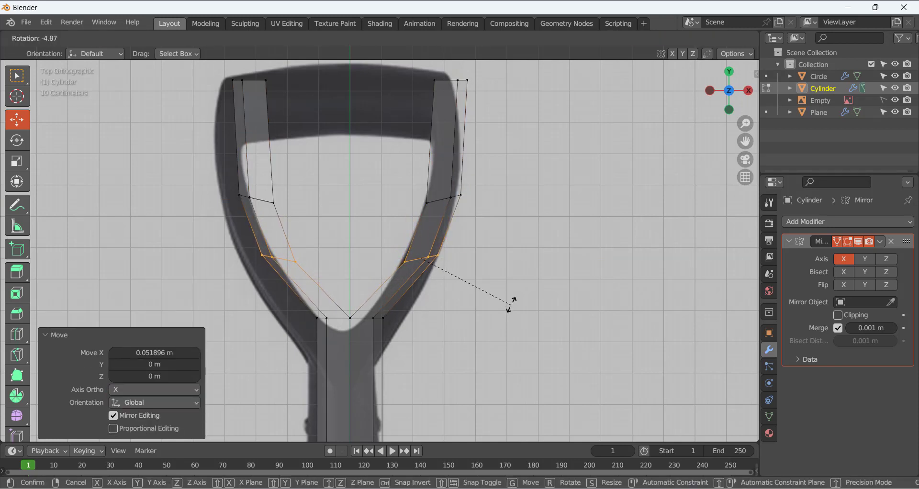
pyautogui.click(511, 302)
pyautogui.press('s')
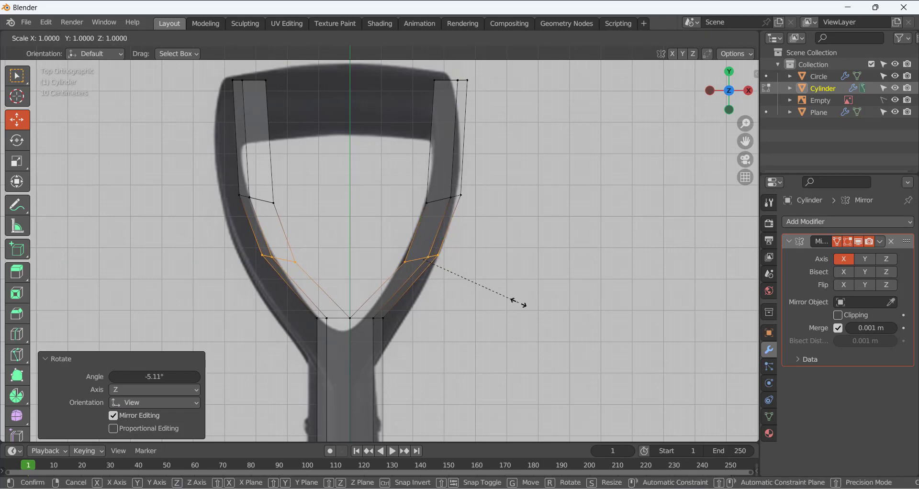
pyautogui.click(524, 305)
pyautogui.moveTo(476, 259); pyautogui.dragTo(475, 259)
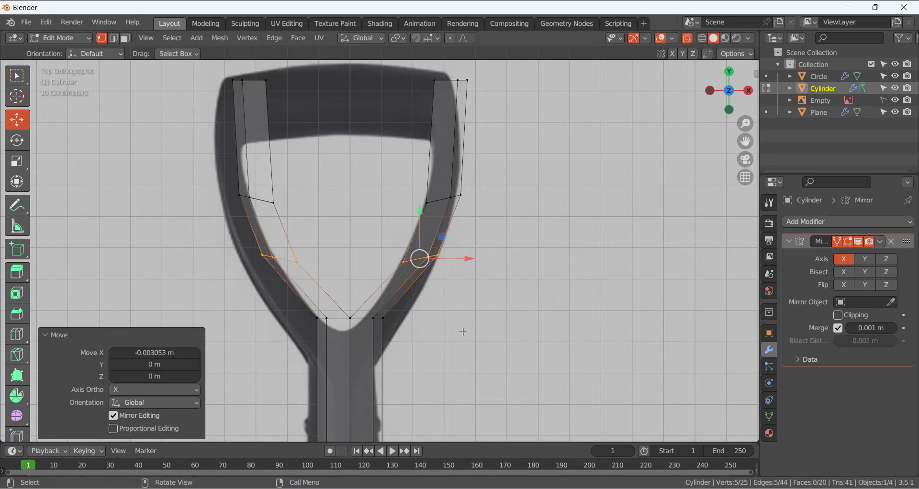
pyautogui.click(463, 328)
# - Move the centre vertex where the two arms meet along Y to the bottom of the reference's grip opening
pyautogui.scroll(2, 404, 329)
pyautogui.keyDown('shift'); pyautogui.moveTo(430, 320); pyautogui.dragTo(442, 252, button='middle'); pyautogui.keyUp('shift')
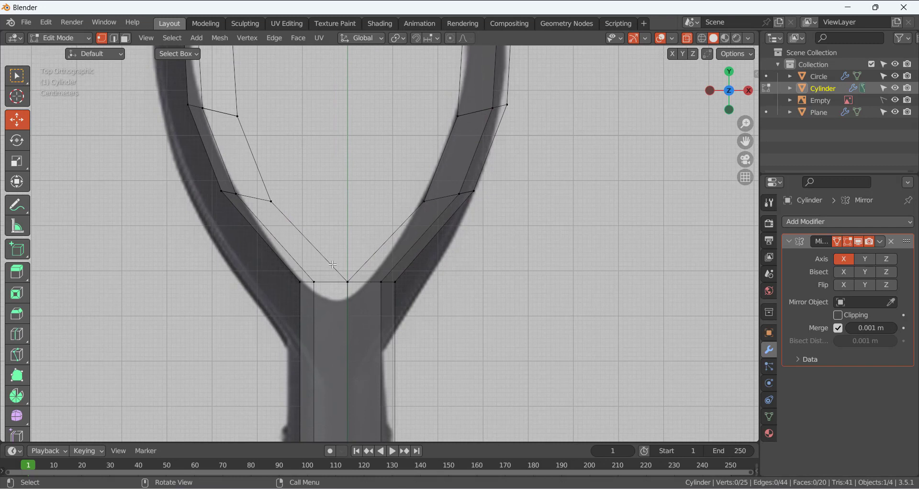
pyautogui.moveTo(333, 265); pyautogui.dragTo(369, 314)
# - Adjust the outer vertices at the fork's base along X until they line up with the reference's outer edge
pyautogui.moveTo(349, 246)
pyautogui.mouseDown()
pyautogui.moveTo(351, 260)
pyautogui.moveTo(417, 308)
pyautogui.moveTo(443, 286)
pyautogui.mouseUp()
pyautogui.click(481, 319)
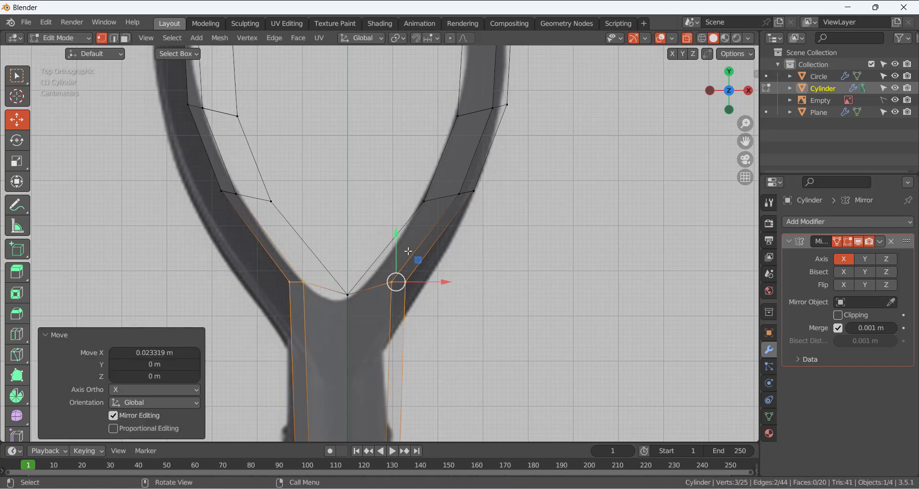
pyautogui.moveTo(397, 243); pyautogui.dragTo(460, 290)
pyautogui.click(475, 318)
pyautogui.scroll(-5, 446, 325)
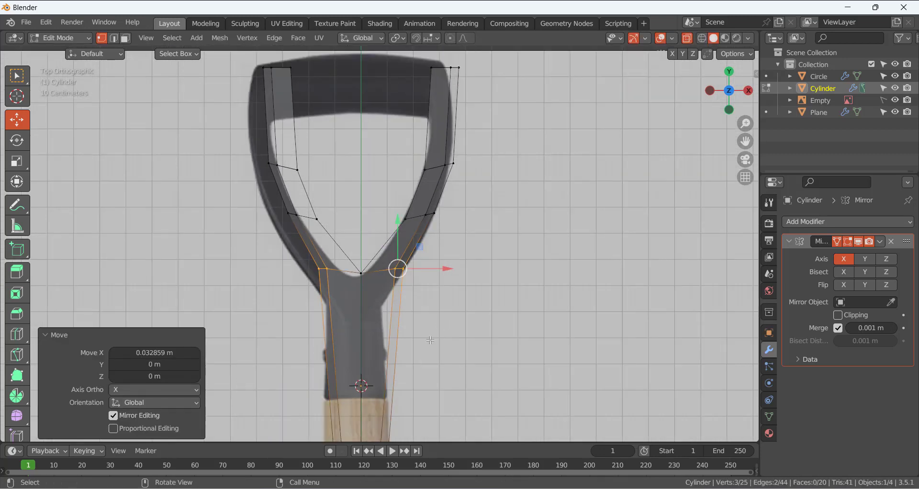
pyautogui.scroll(4, 408, 357)
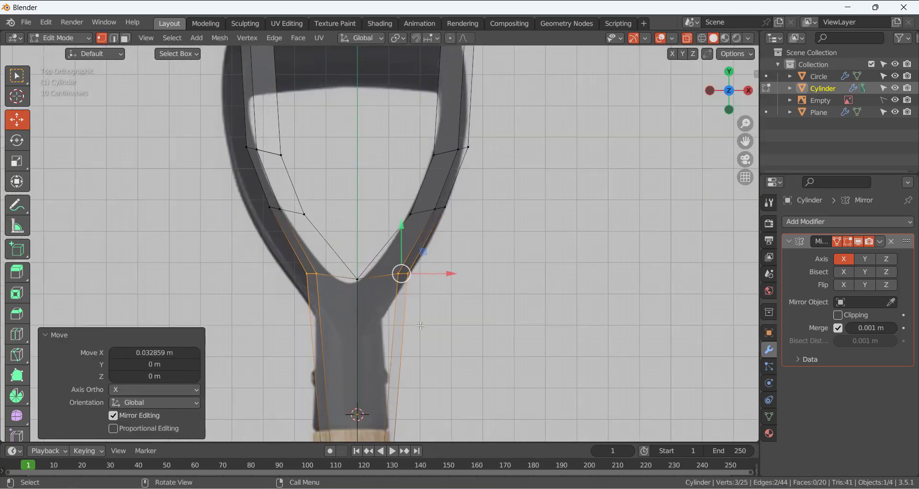
pyautogui.scroll(-1, 421, 326)
pyautogui.scroll(2, 411, 272)
pyautogui.keyDown('shift'); pyautogui.moveTo(438, 265); pyautogui.dragTo(447, 291, button='middle'); pyautogui.keyUp('shift')
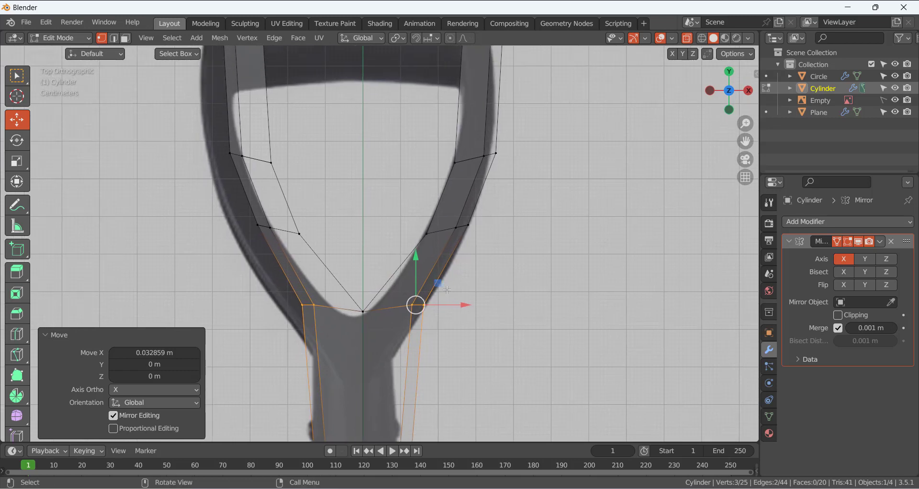
pyautogui.moveTo(466, 305); pyautogui.dragTo(459, 305)
pyautogui.click(303, 254)
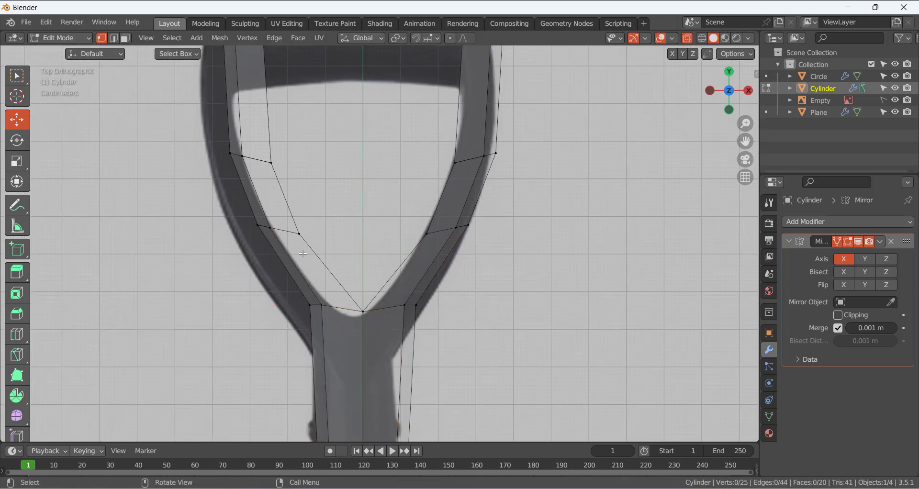
# - Add a loop cut across the upper arm section and slide it down toward the neighbouring loop
pyautogui.scroll(-3, 307, 259)
pyautogui.keyDown('shift'); pyautogui.moveTo(403, 22); pyautogui.dragTo(382, 192, button='middle'); pyautogui.keyUp('shift')
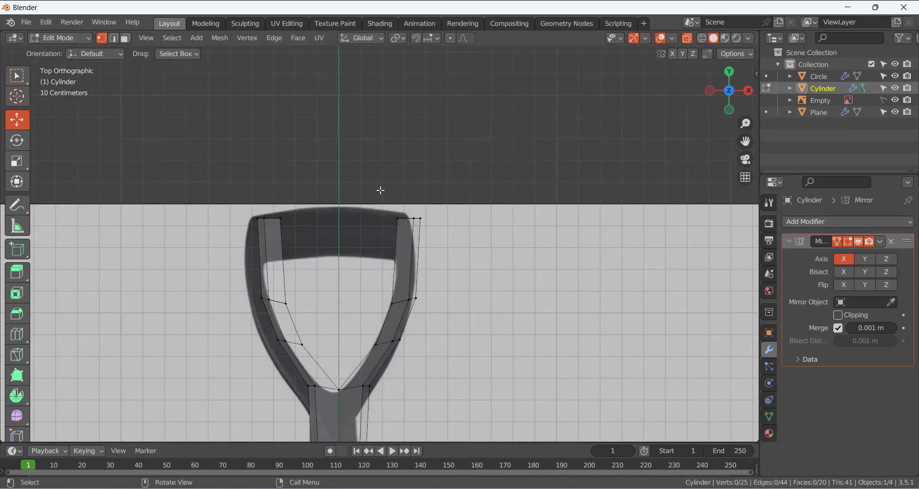
pyautogui.moveTo(382, 191); pyautogui.dragTo(446, 224)
pyautogui.moveTo(408, 184); pyautogui.dragTo(408, 184)
pyautogui.hotkey('ctrl', 'r')
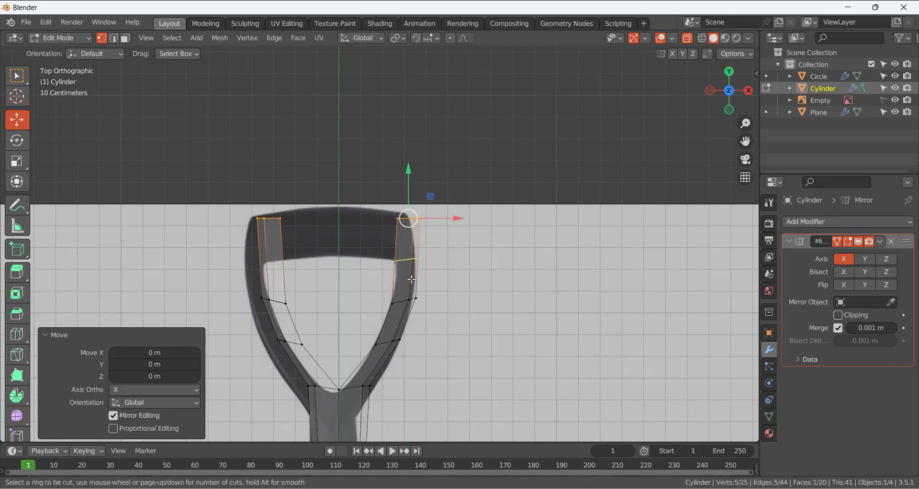
pyautogui.click(412, 280)
pyautogui.click(415, 297)
pyautogui.click(487, 272)
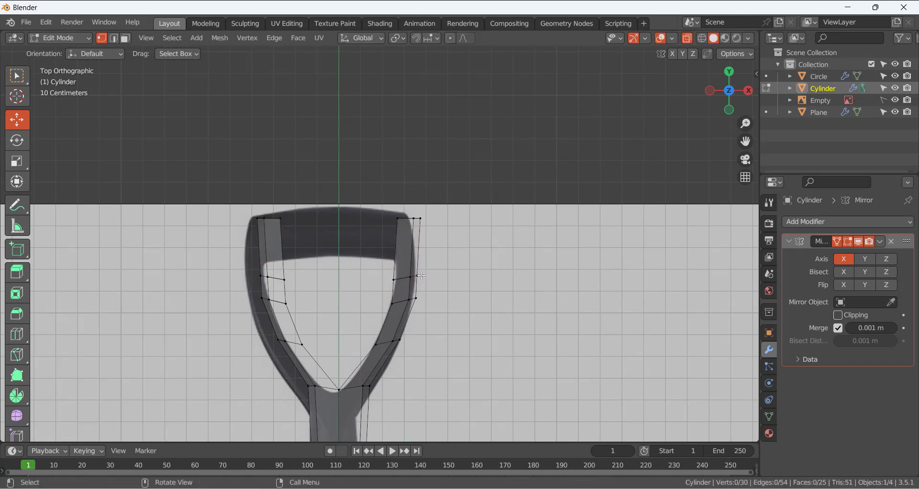
# - Turn off X-ray and scale the arm's end face to 0.707 along X
pyautogui.moveTo(421, 276); pyautogui.dragTo(581, 142, button='middle')
pyautogui.click(688, 40)
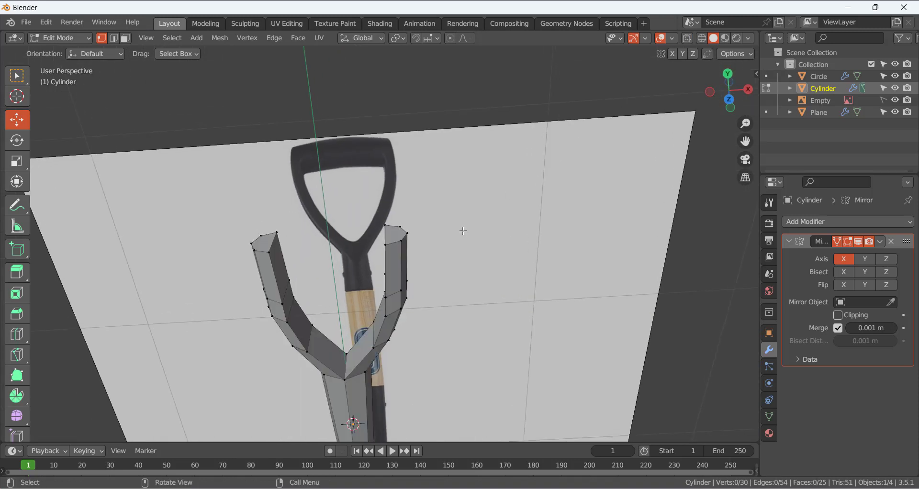
pyautogui.scroll(2, 359, 272)
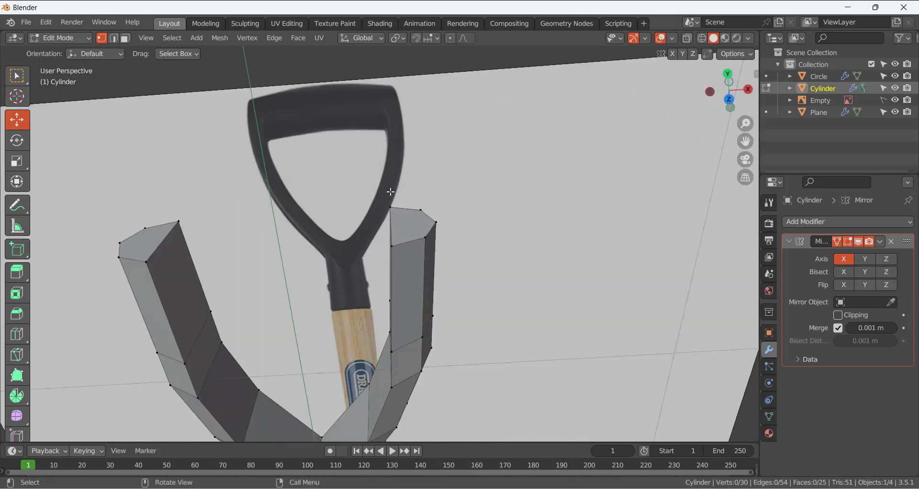
pyautogui.moveTo(391, 191); pyautogui.dragTo(443, 207, button='middle')
pyautogui.moveTo(443, 207); pyautogui.dragTo(530, 277)
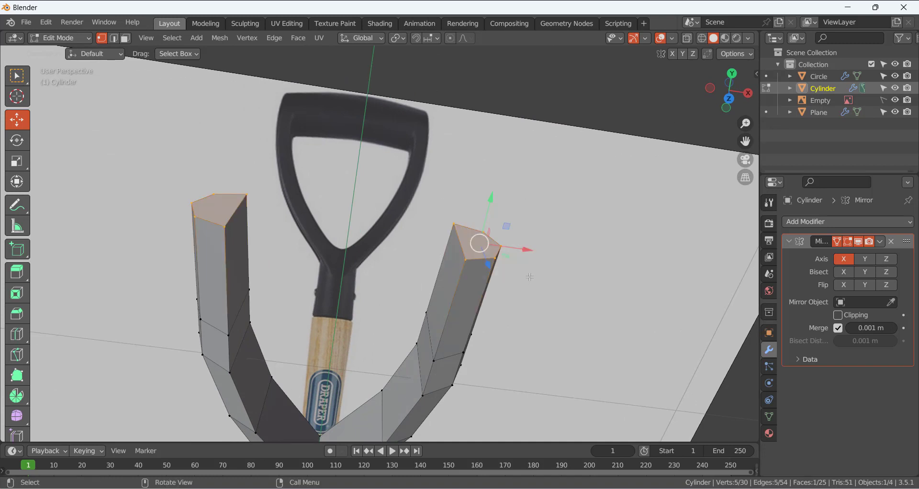
pyautogui.moveTo(530, 277); pyautogui.dragTo(557, 285, button='middle')
pyautogui.press('s')
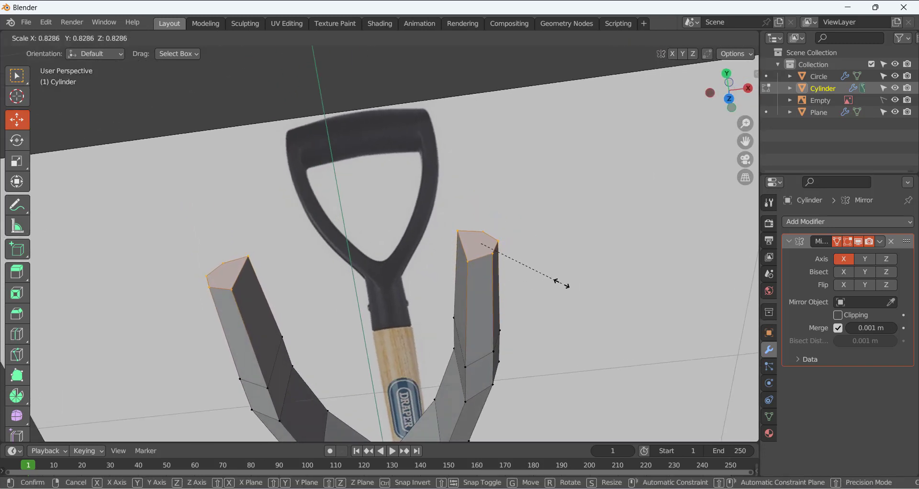
pyautogui.press('x')
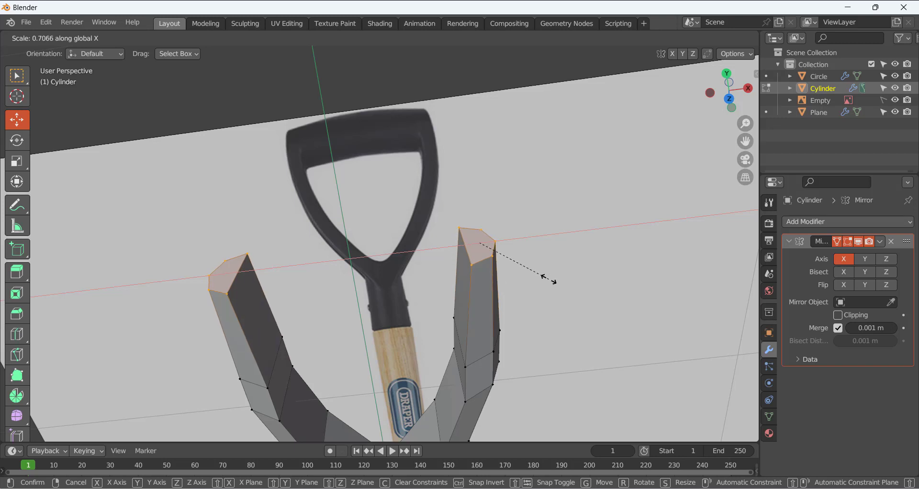
pyautogui.click(549, 280)
# - Add two loop cuts across the upper arm section, sliding both close to the arm's end face
pyautogui.moveTo(515, 301); pyautogui.dragTo(543, 298, button='middle')
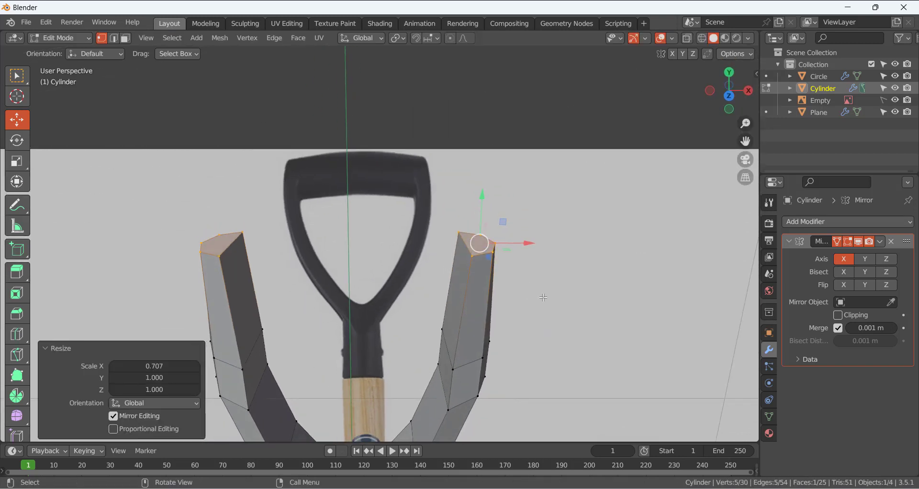
pyautogui.hotkey('ctrl', 'r')
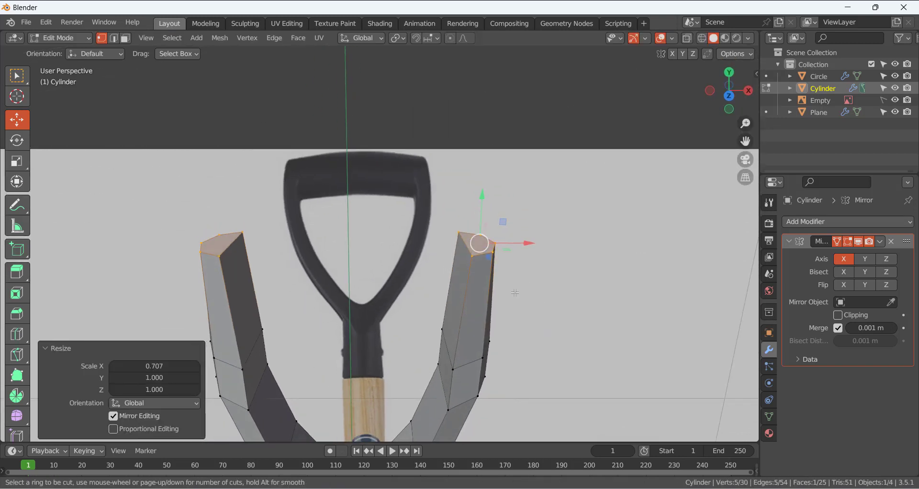
pyautogui.click(482, 284)
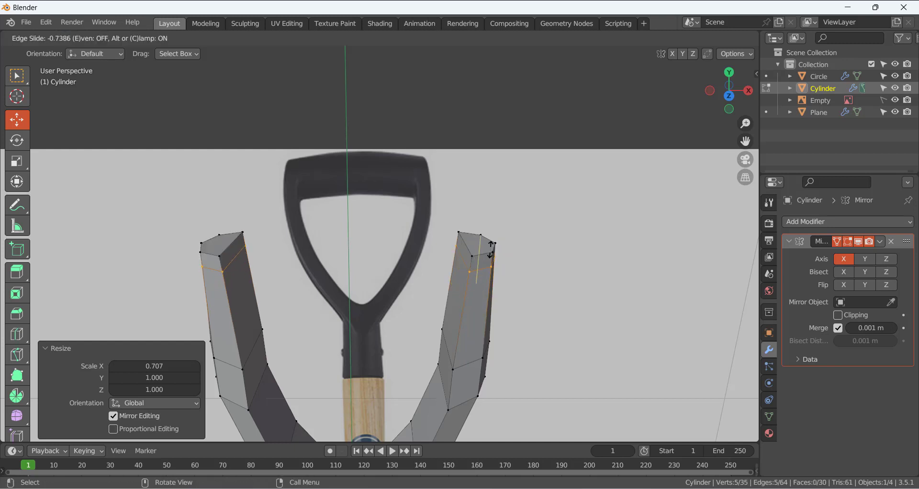
pyautogui.click(544, 291)
pyautogui.hotkey('ctrl', 'r')
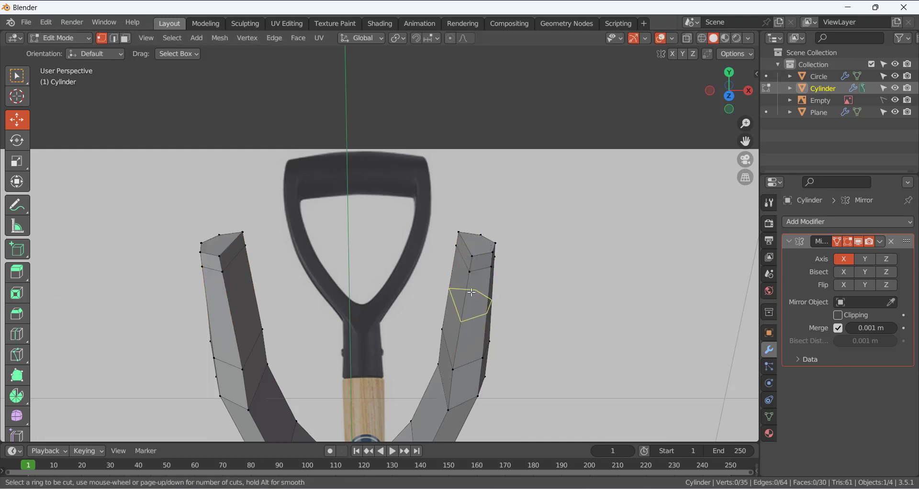
pyautogui.click(479, 299)
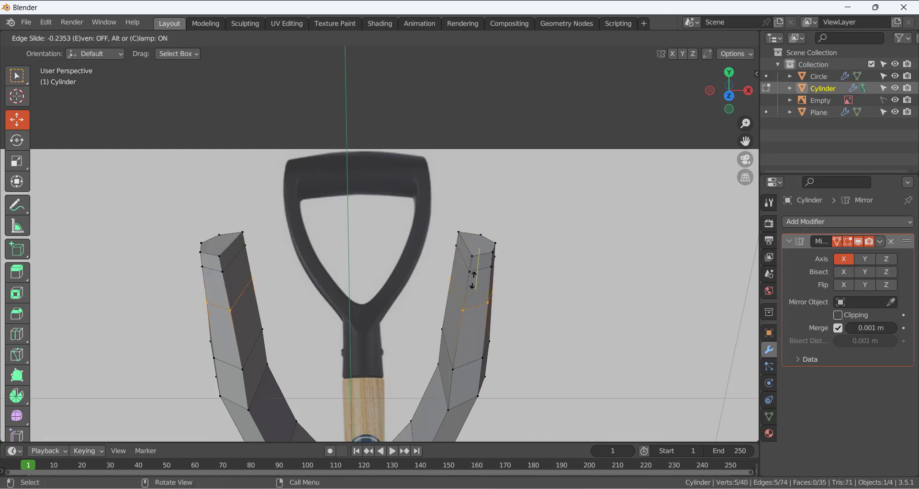
pyautogui.click(477, 255)
pyautogui.click(561, 287)
# - Add a third loop cut across the upper arm section and slide it up near the two end loops
pyautogui.moveTo(476, 277); pyautogui.dragTo(519, 301, button='middle')
pyautogui.hotkey('ctrl', 'r')
pyautogui.click(448, 306)
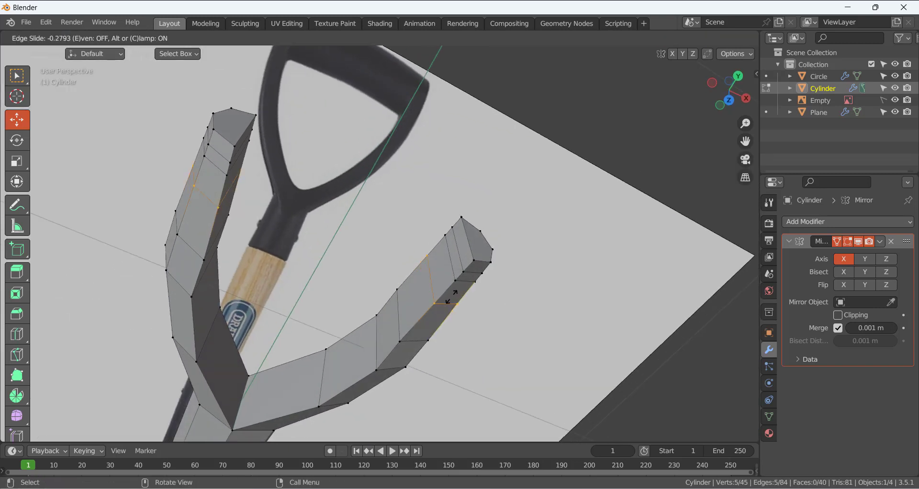
pyautogui.click(459, 284)
pyautogui.click(511, 281)
# - Scale the inner edge of the loop nearest the arm's end, trying the X axis and enlarging it along Z
pyautogui.moveTo(478, 265)
pyautogui.mouseDown(button='middle')
pyautogui.moveTo(510, 289)
pyautogui.moveTo(479, 265)
pyautogui.mouseUp(button='middle')
pyautogui.scroll(5, 444, 245)
pyautogui.scroll(-4, 492, 248)
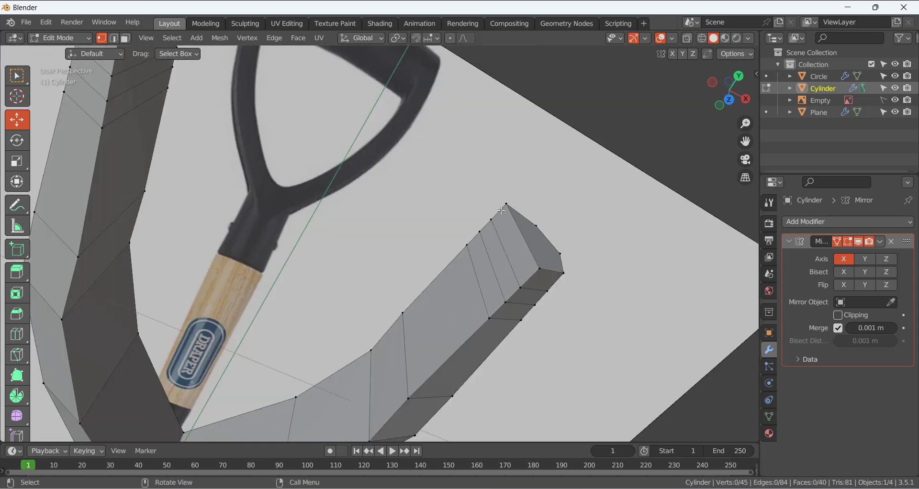
pyautogui.moveTo(544, 301); pyautogui.dragTo(494, 245, button='middle')
pyautogui.keyDown('shift'); pyautogui.click(519, 284); pyautogui.keyUp('shift')
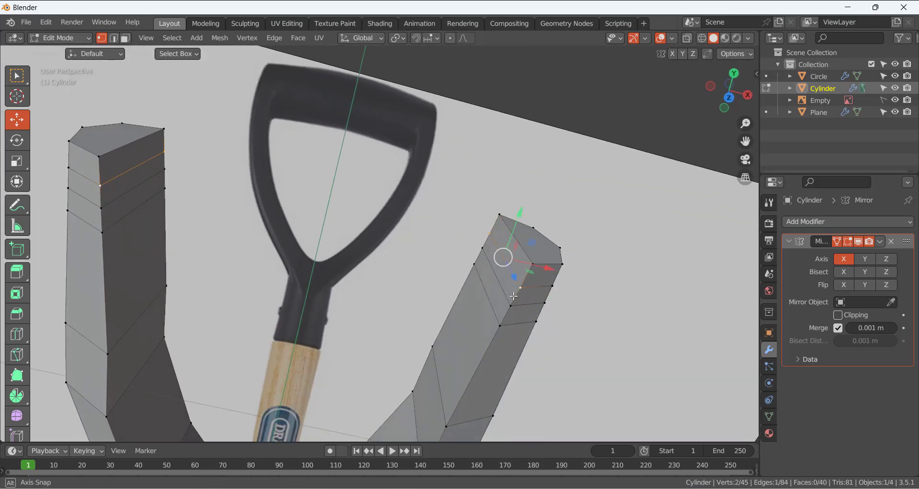
pyautogui.moveTo(519, 284); pyautogui.dragTo(565, 328, button='middle')
pyautogui.press('s')
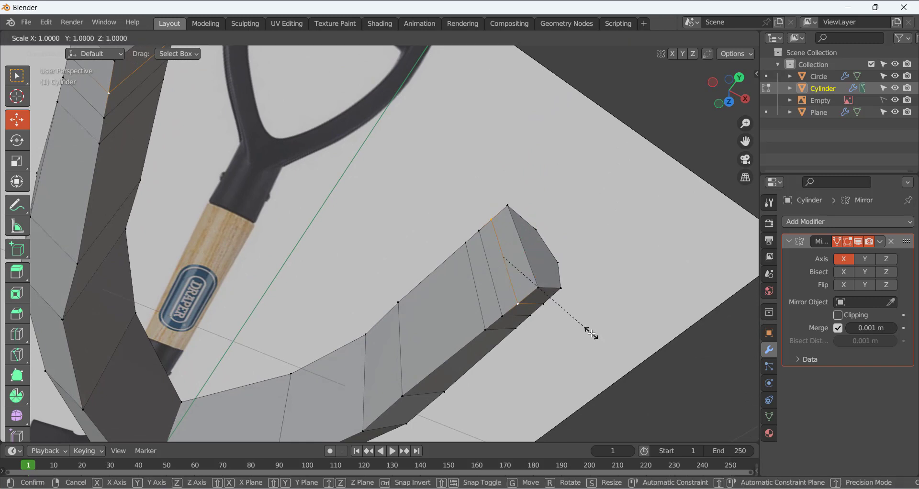
pyautogui.press('x')
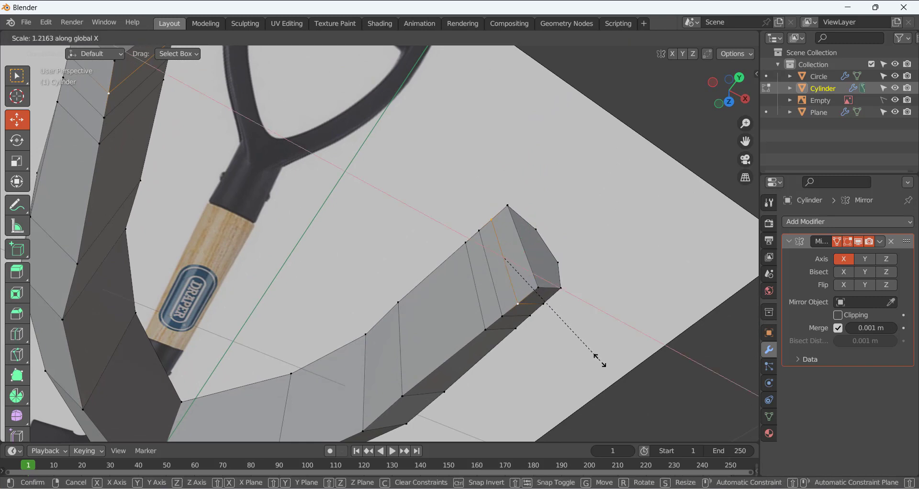
pyautogui.click(600, 359)
pyautogui.press('s')
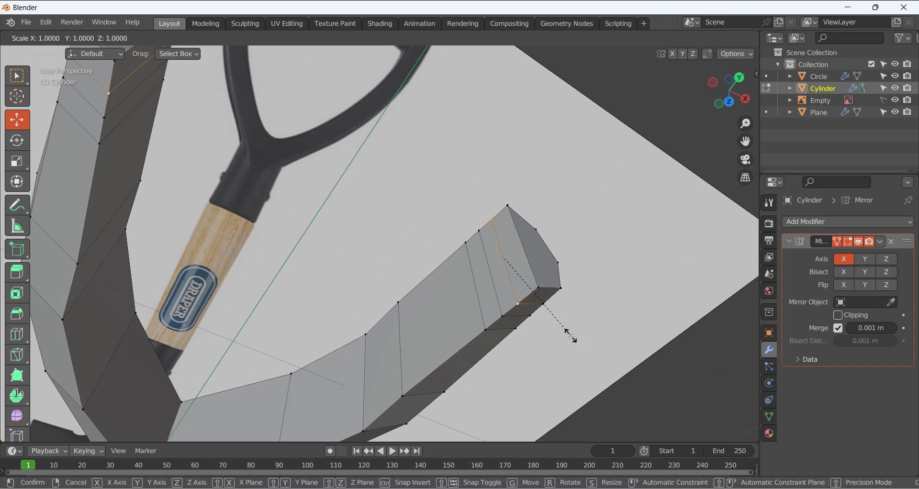
pyautogui.press('z')
pyautogui.click(582, 356)
pyautogui.click(601, 375)
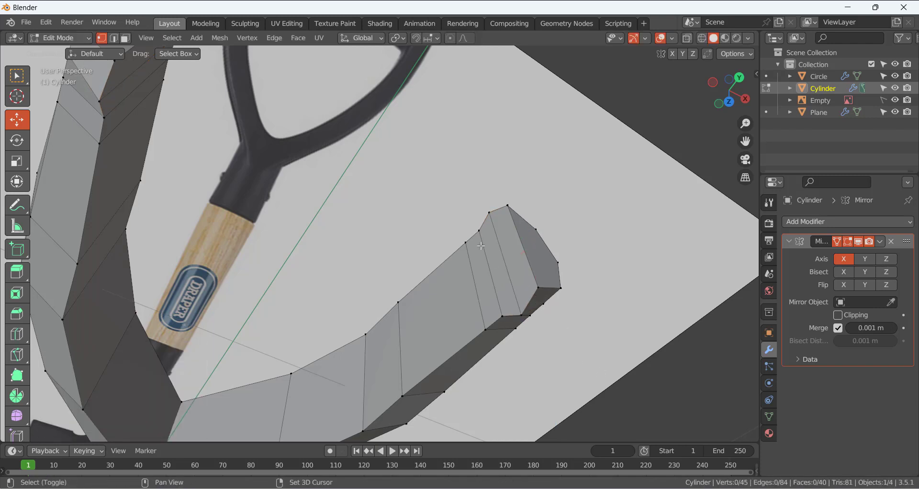
# - Scale the inner edge of the second loop from the arm's end to 1.163 along Z
pyautogui.click(503, 313)
pyautogui.press('s')
pyautogui.press('z')
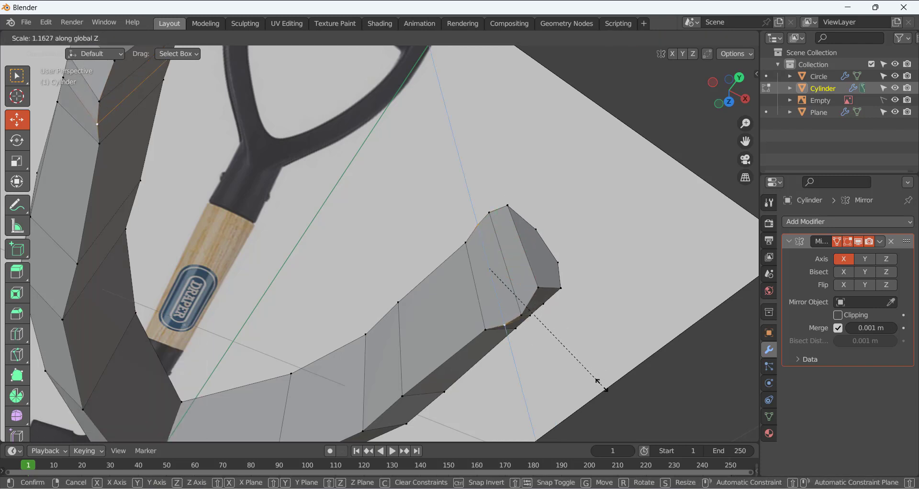
pyautogui.click(599, 382)
pyautogui.moveTo(507, 323); pyautogui.dragTo(478, 328, button='middle')
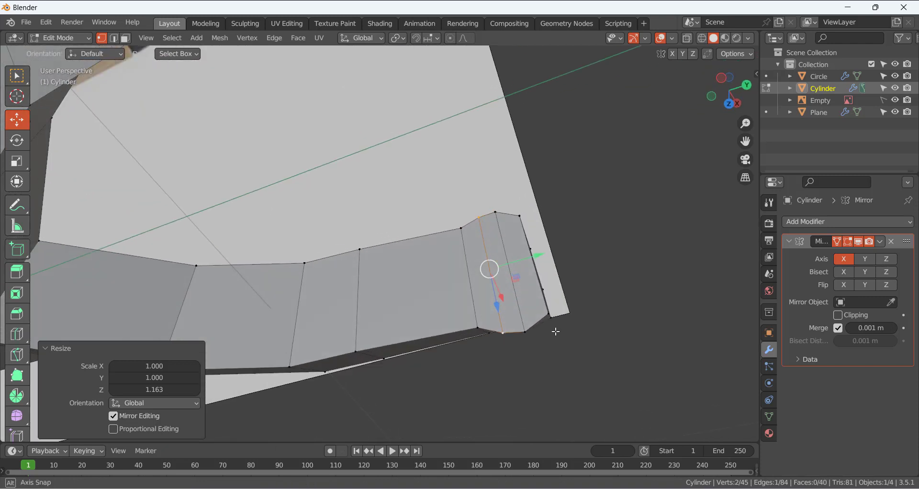
pyautogui.click(478, 328)
pyautogui.press('s')
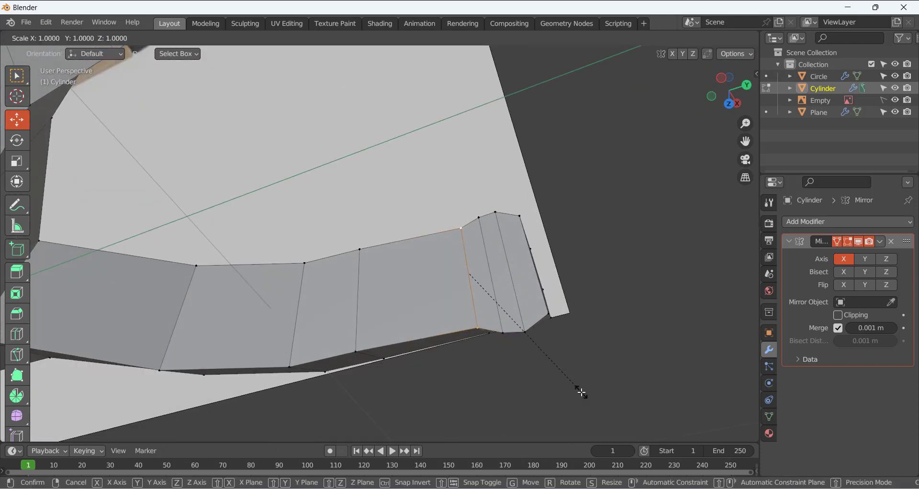
pyautogui.press('z')
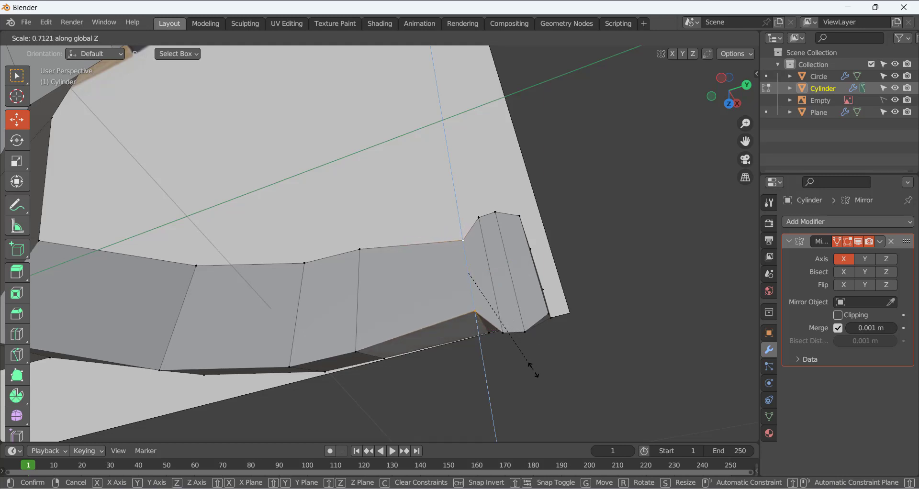
pyautogui.click(564, 408)
# - Add a fourth loop cut across the upper arm section, sliding it -0.4025 toward the three end loops
pyautogui.hotkey('ctrl', 'r')
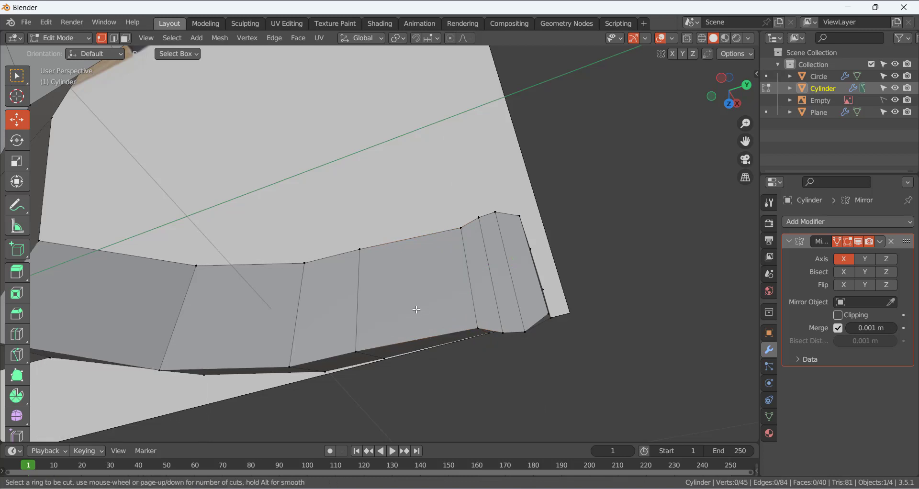
pyautogui.click(404, 250)
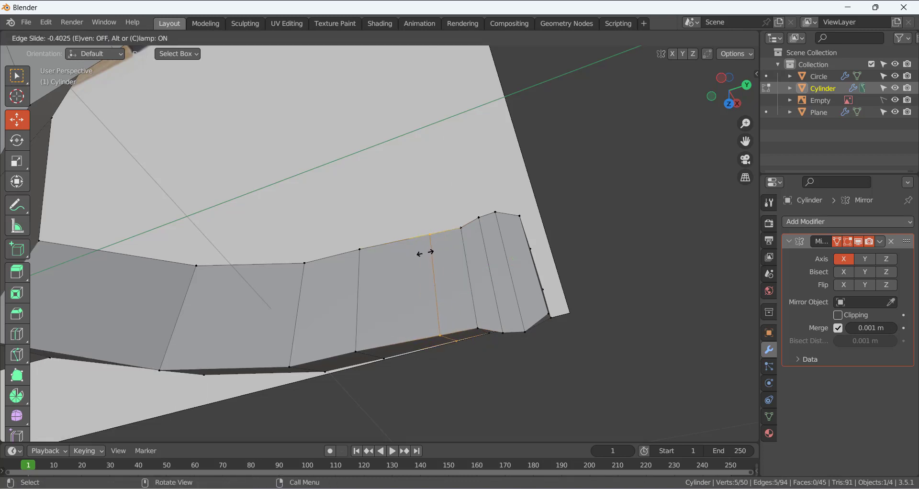
pyautogui.click(425, 253)
pyautogui.click(479, 382)
# - Scale the inner edge of the fourth loop from the arm's end to 0.705 along Z
pyautogui.moveTo(450, 343); pyautogui.dragTo(430, 329)
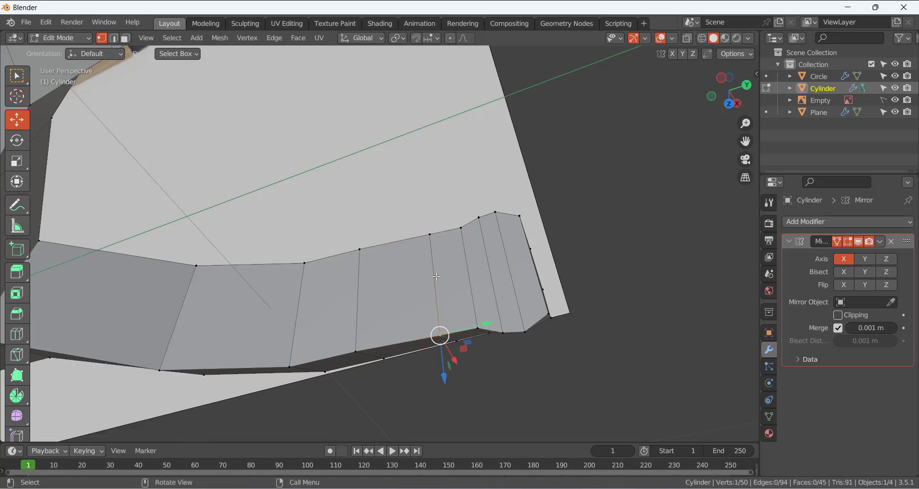
pyautogui.moveTo(427, 248); pyautogui.dragTo(470, 298, button='middle')
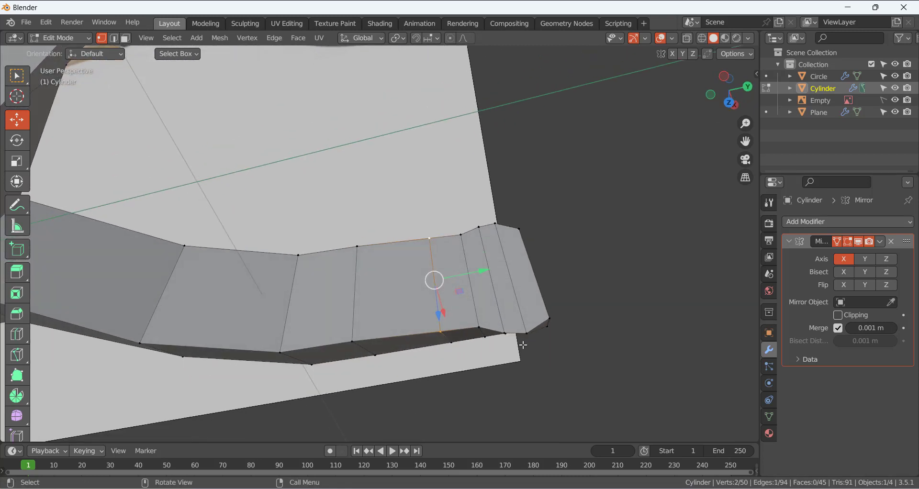
pyautogui.press('s')
pyautogui.press('z')
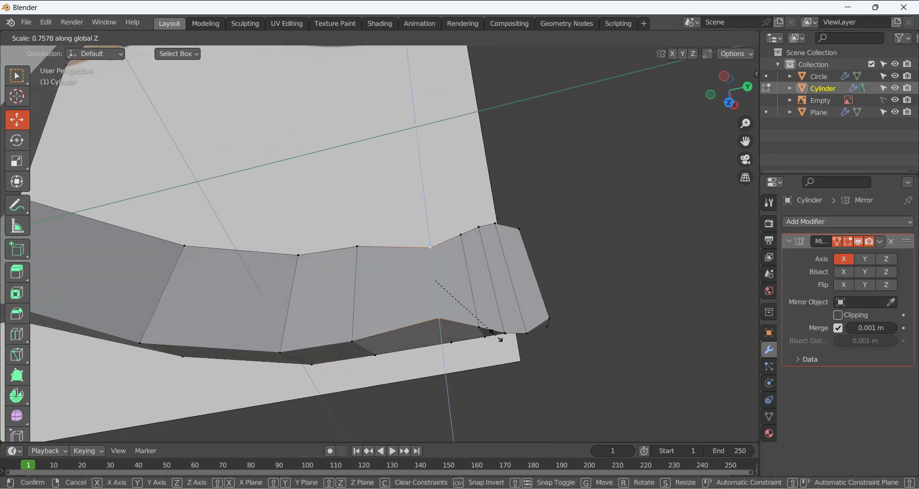
pyautogui.click(487, 329)
pyautogui.moveTo(488, 330); pyautogui.dragTo(293, 259, button='middle')
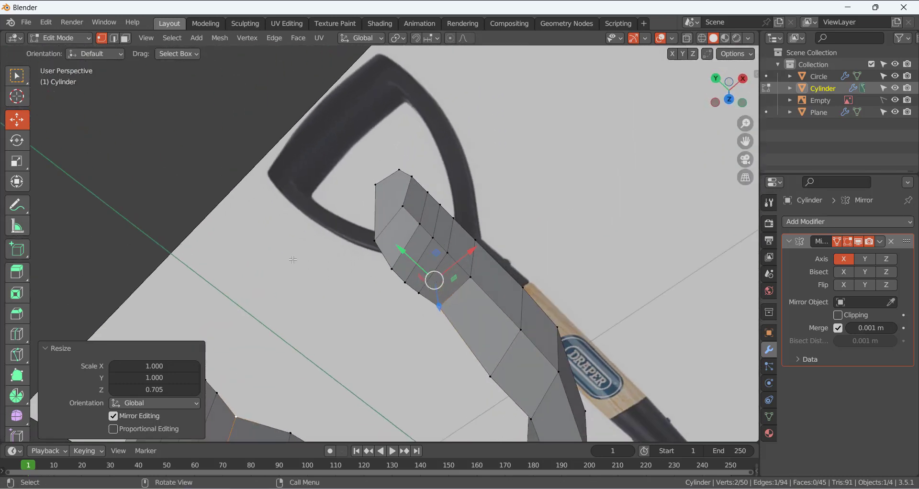
# - Shift the outer-side vertices of the third loop from the arm's end slightly along X
pyautogui.scroll(4, 459, 241)
pyautogui.moveTo(459, 241); pyautogui.dragTo(435, 278, button='middle')
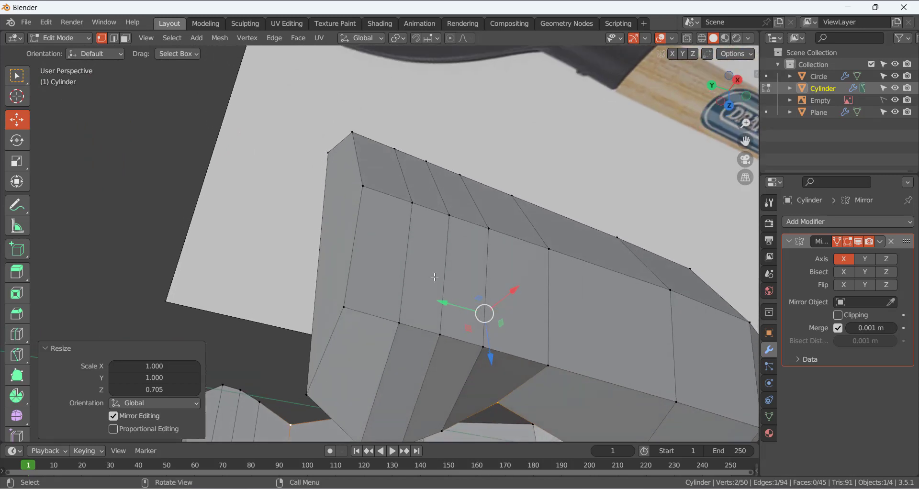
pyautogui.click(484, 344)
pyautogui.press('g')
pyautogui.press('x')
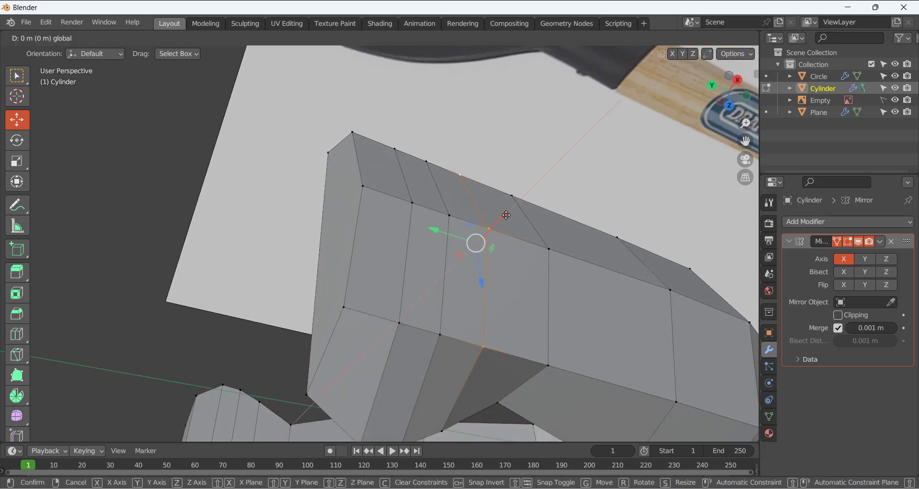
pyautogui.click(490, 216)
pyautogui.moveTo(490, 216); pyautogui.dragTo(448, 286, button='middle')
# - Shift the outer-side vertices of the second loop from the arm's end slightly along X
pyautogui.click(447, 292)
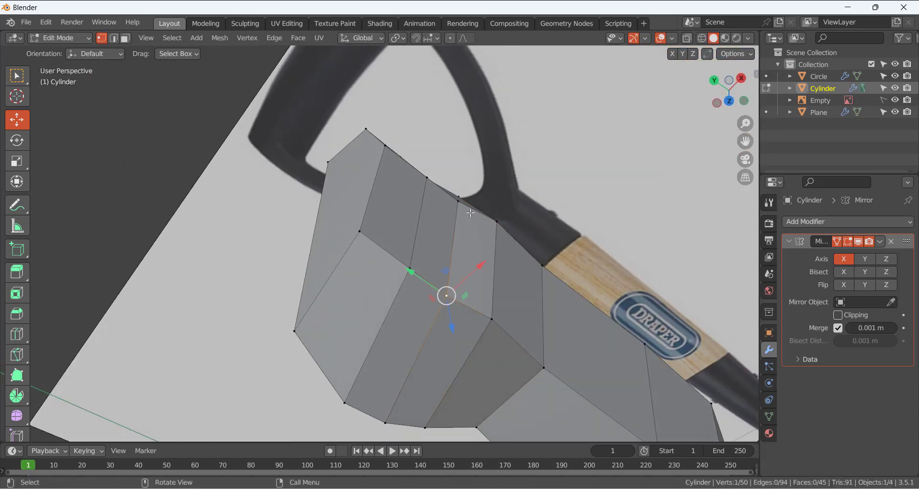
pyautogui.click(458, 204)
pyautogui.keyDown('shift'); pyautogui.click(447, 301); pyautogui.keyUp('shift')
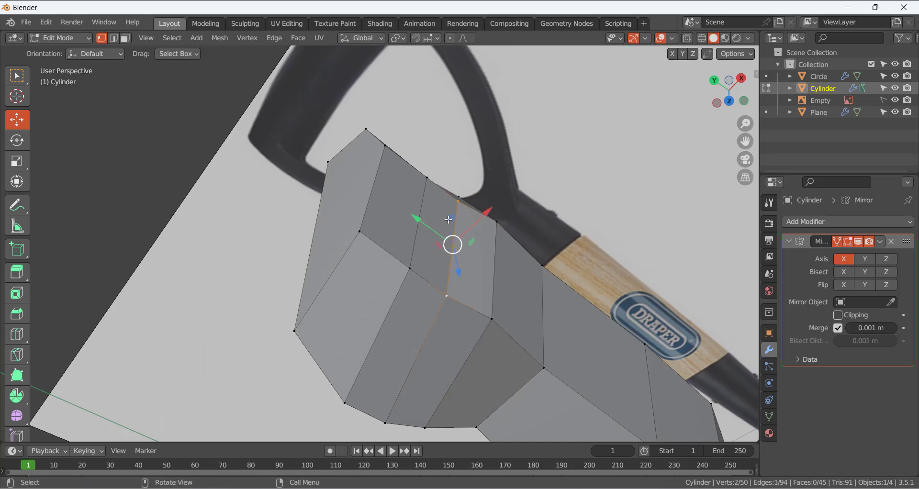
pyautogui.moveTo(447, 301); pyautogui.dragTo(474, 168, button='middle')
pyautogui.keyDown('shift'); pyautogui.click(448, 109); pyautogui.keyUp('shift')
pyautogui.press('g')
pyautogui.press('x')
pyautogui.moveTo(478, 164); pyautogui.dragTo(481, 161)
# - Move the outer-side vertices of the loop nearest the arm's end 0.001273 m along X
pyautogui.moveTo(482, 161); pyautogui.dragTo(450, 190, button='middle')
pyautogui.click(412, 249)
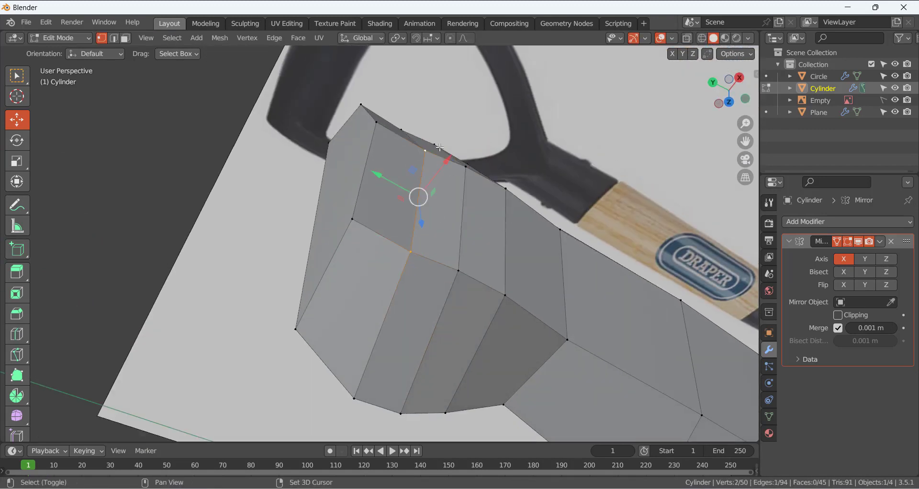
pyautogui.moveTo(440, 147); pyautogui.dragTo(431, 172, button='middle')
pyautogui.press('g')
pyautogui.press('x')
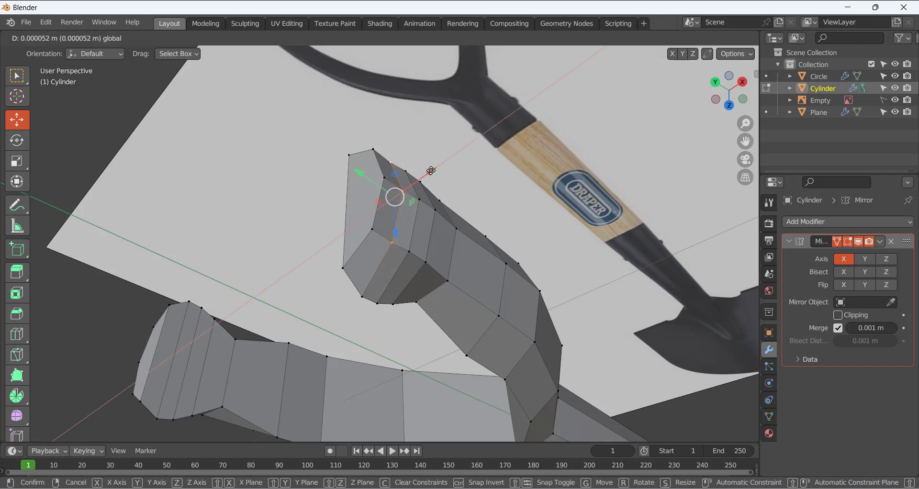
pyautogui.click(432, 171)
# - Move the inner edge of the third loop from the arm's end along Y, away from the end
pyautogui.moveTo(432, 171); pyautogui.dragTo(414, 160, button='middle')
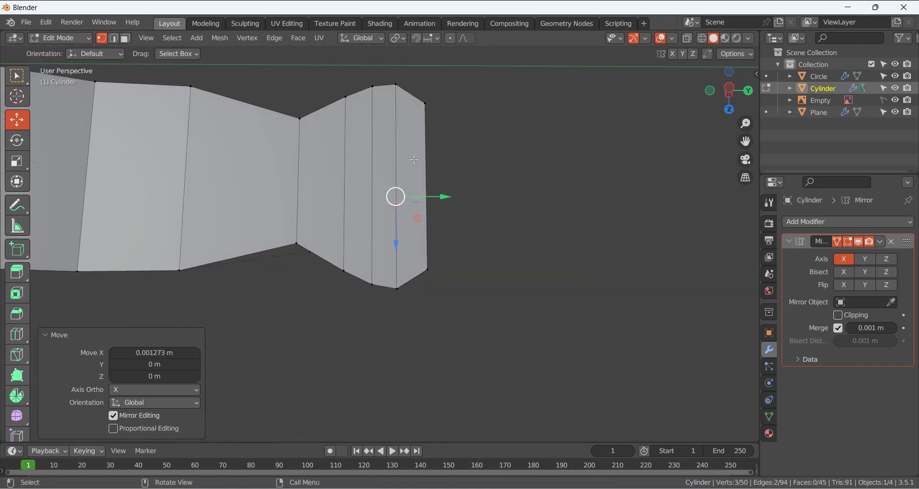
pyautogui.moveTo(337, 85); pyautogui.dragTo(349, 232)
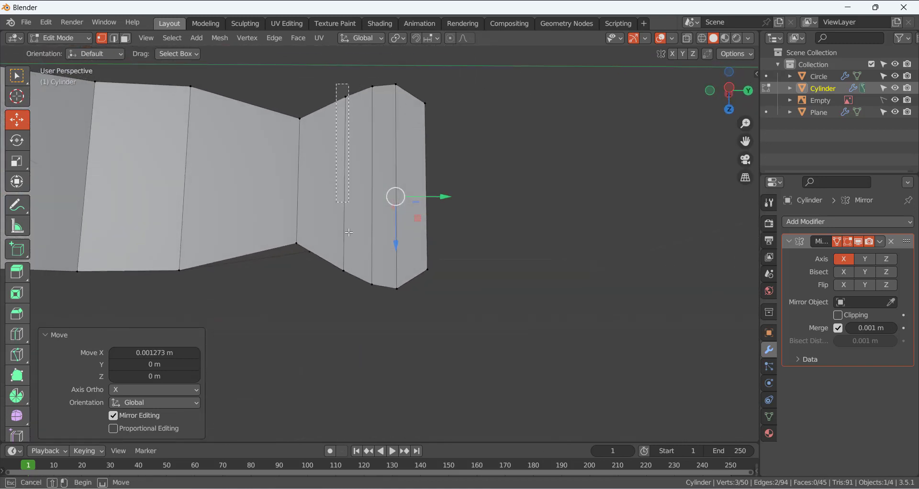
pyautogui.moveTo(350, 281); pyautogui.dragTo(350, 280)
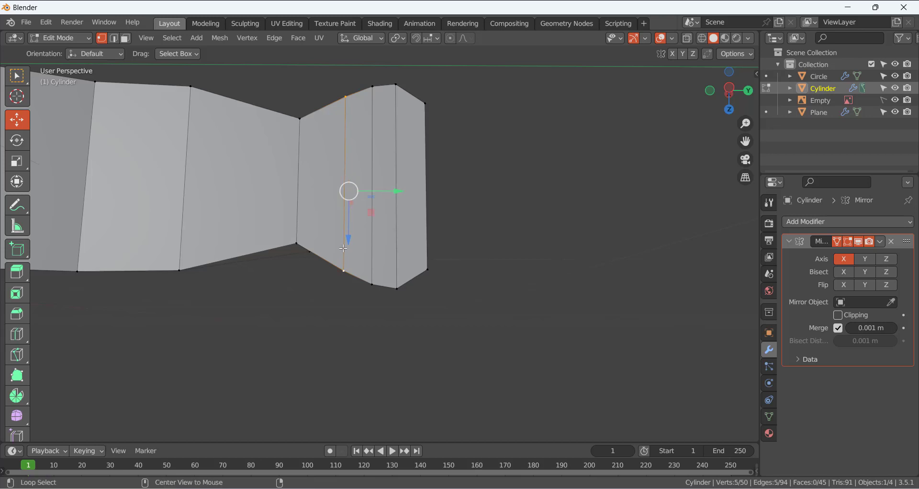
pyautogui.moveTo(396, 194); pyautogui.dragTo(384, 195)
pyautogui.moveTo(384, 195); pyautogui.dragTo(353, 213, button='middle')
pyautogui.click(431, 349)
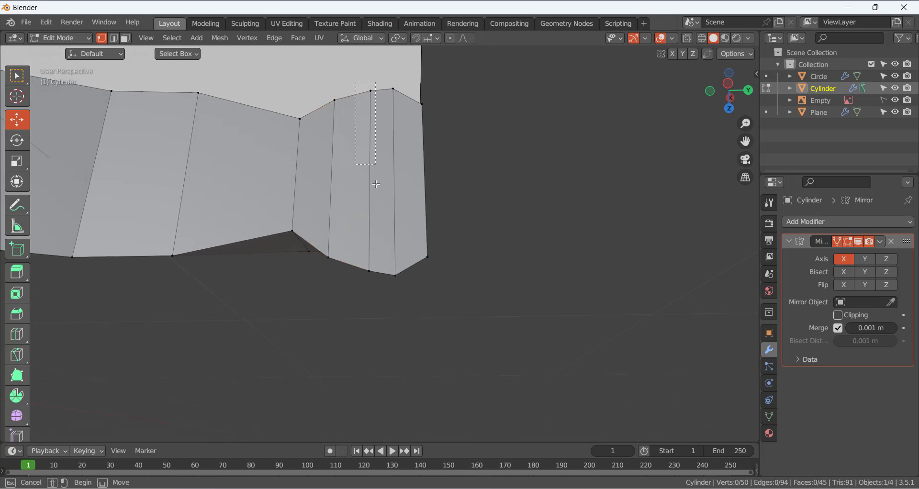
# - Move the inner edges of the second and first loops -0.004648 m and 0.002318 m along Y, respectively
pyautogui.moveTo(356, 82); pyautogui.dragTo(378, 300)
pyautogui.moveTo(416, 170); pyautogui.dragTo(411, 170)
pyautogui.moveTo(379, 63); pyautogui.dragTo(414, 219)
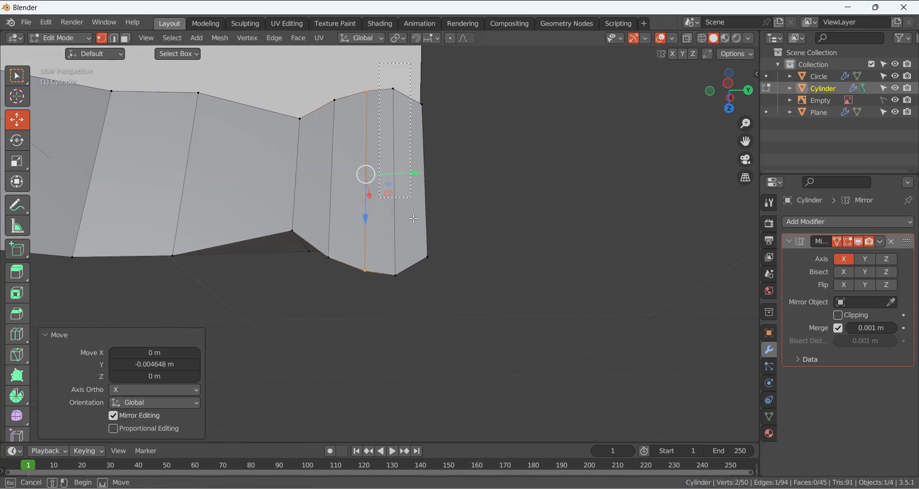
pyautogui.moveTo(416, 285); pyautogui.dragTo(416, 285)
pyautogui.moveTo(442, 172); pyautogui.dragTo(444, 173)
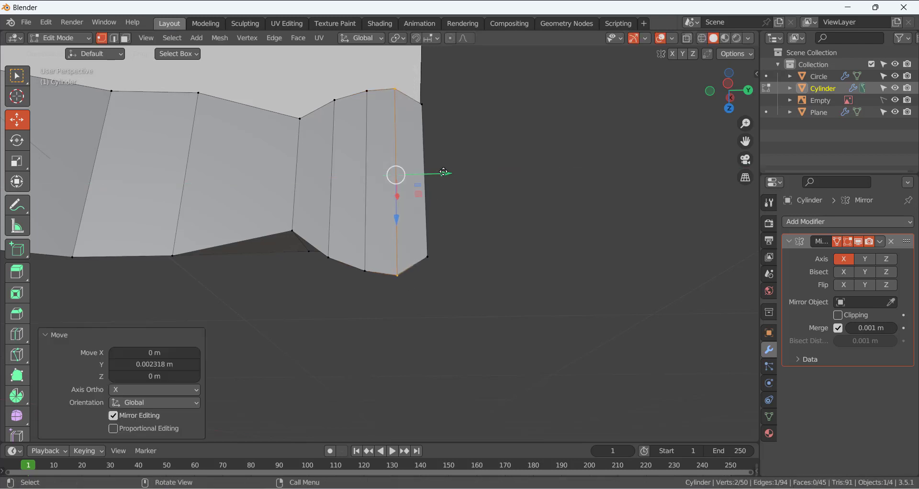
# - Add three evenly spaced loop cuts running lengthwise along the arm's inner face
pyautogui.click(327, 167)
pyautogui.hotkey('ctrl', 'r')
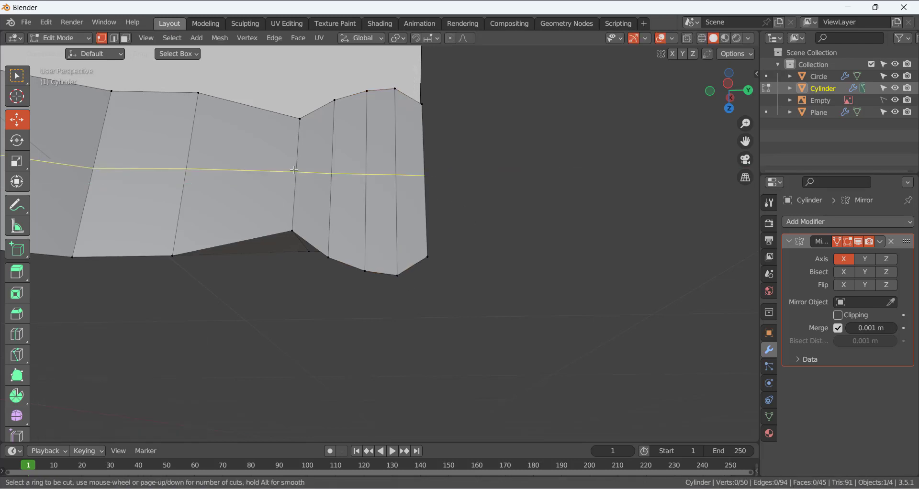
pyautogui.scroll(2, 294, 170)
pyautogui.click(294, 155)
pyautogui.rightClick(294, 155)
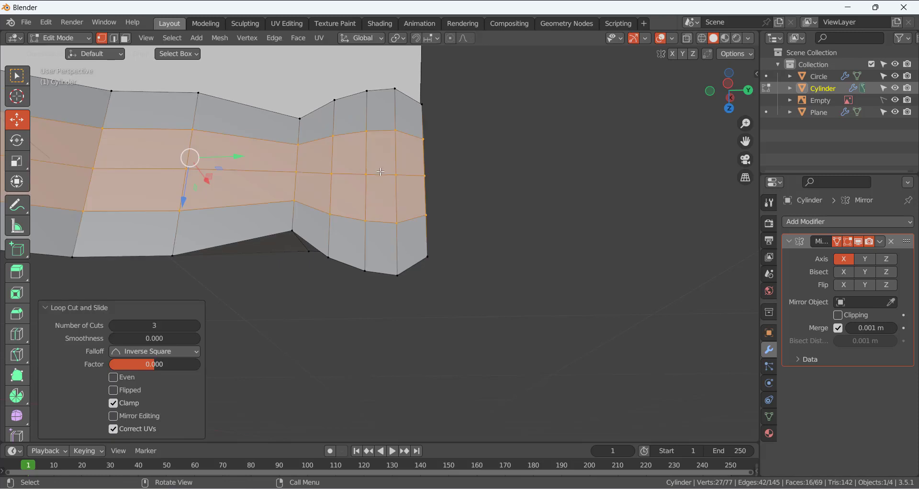
pyautogui.moveTo(305, 157); pyautogui.dragTo(297, 176, button='middle')
pyautogui.click(510, 233)
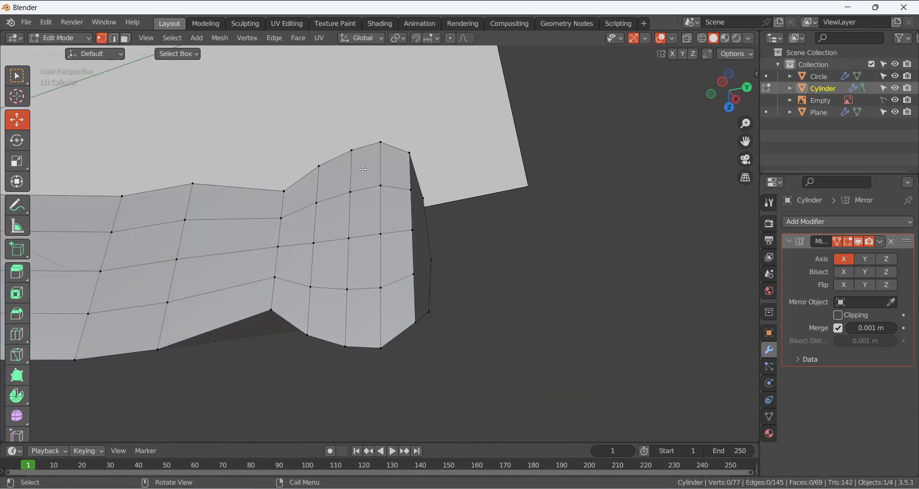
# - Push the three middle vertices of the arm's inner end edge outward along Y, and the central one a further 0.005627 m
pyautogui.click(410, 190)
pyautogui.keyDown('shift'); pyautogui.click(409, 230); pyautogui.keyUp('shift')
pyautogui.keyDown('shift'); pyautogui.click(418, 274); pyautogui.keyUp('shift')
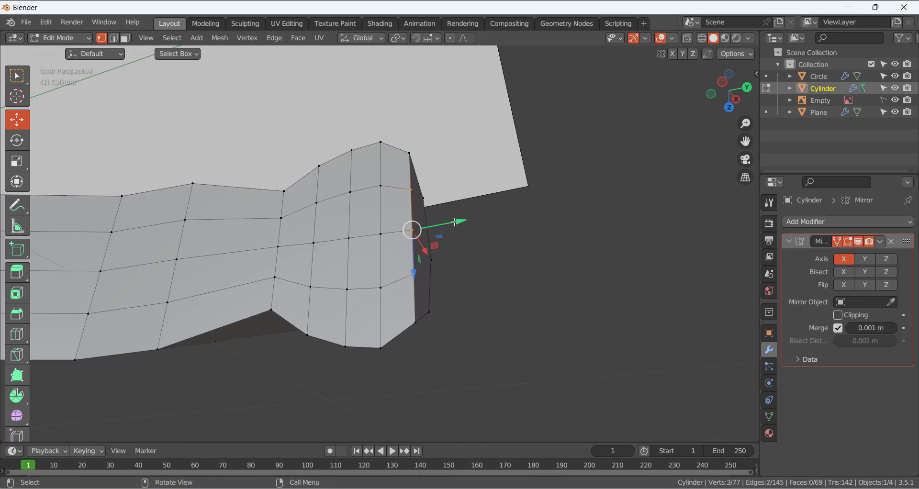
pyautogui.moveTo(456, 221); pyautogui.dragTo(471, 220)
pyautogui.click(433, 236)
pyautogui.moveTo(470, 220)
pyautogui.mouseDown(button='middle')
pyautogui.moveTo(394, 203)
pyautogui.moveTo(464, 206)
pyautogui.mouseUp(button='middle')
pyautogui.moveTo(467, 205); pyautogui.dragTo(473, 203)
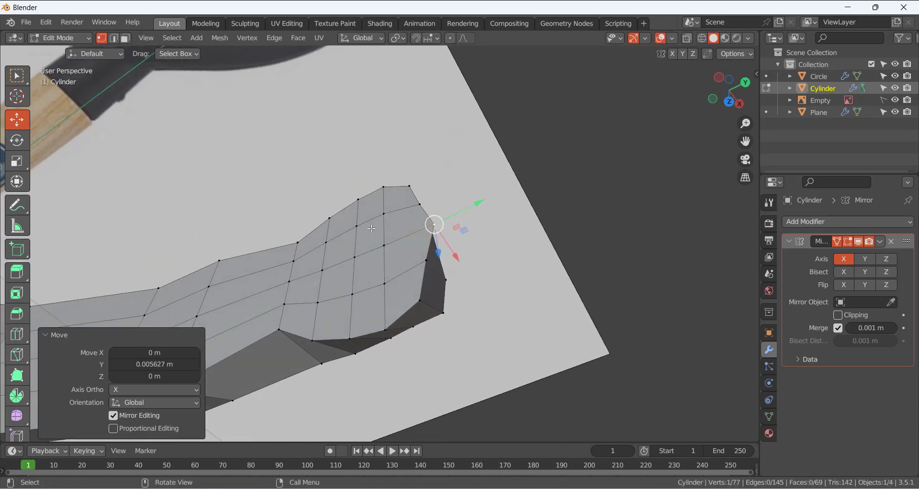
# - Move the lower middle vertex of the arm's inner end edge 0.006092 m along Y
pyautogui.moveTo(371, 229); pyautogui.dragTo(397, 278, button='middle')
pyautogui.click(423, 270)
pyautogui.moveTo(461, 267); pyautogui.dragTo(464, 265)
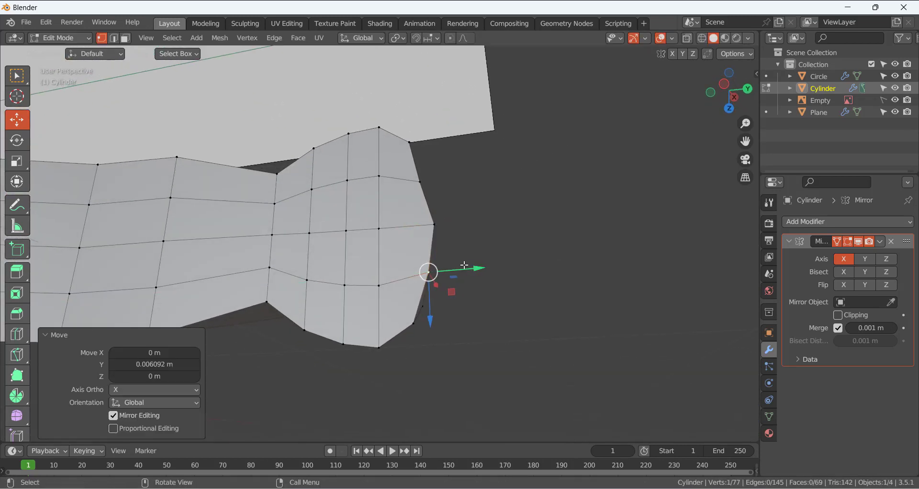
# - Select the outline vertices of the inner face's widened end and reshape them with the LoopTools Circle operation
pyautogui.click(282, 175)
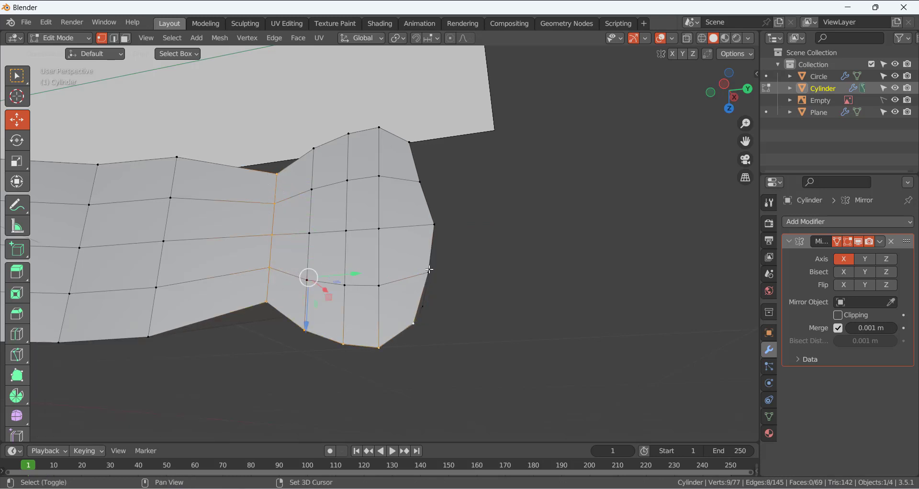
pyautogui.keyDown('shift'); pyautogui.click(427, 220); pyautogui.keyUp('shift')
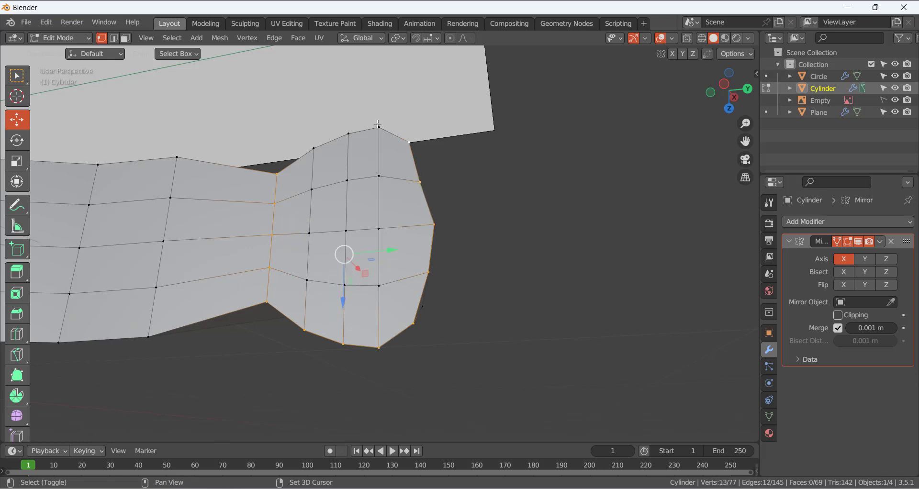
pyautogui.keyDown('shift'); pyautogui.click(314, 149); pyautogui.keyUp('shift')
pyautogui.moveTo(314, 148); pyautogui.dragTo(296, 105, button='middle')
pyautogui.rightClick(297, 104)
pyautogui.moveTo(336, 105)
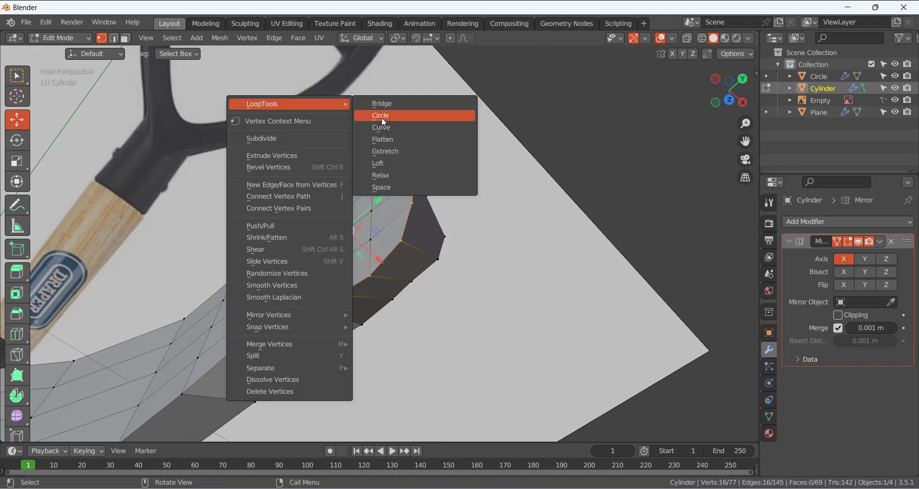
pyautogui.click(381, 116)
pyautogui.moveTo(405, 162); pyautogui.dragTo(422, 248, button='middle')
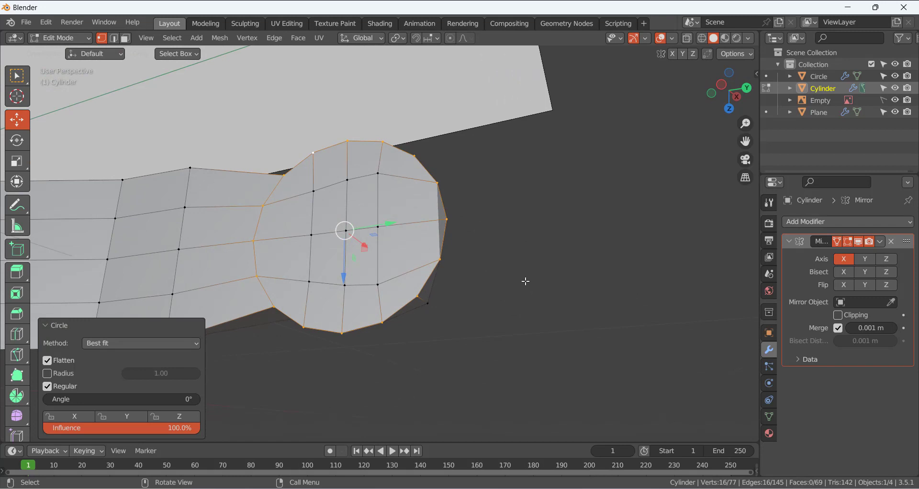
# - Scale the circular outline on the arm's inner face to 0.752 and clear the selection
pyautogui.press('s')
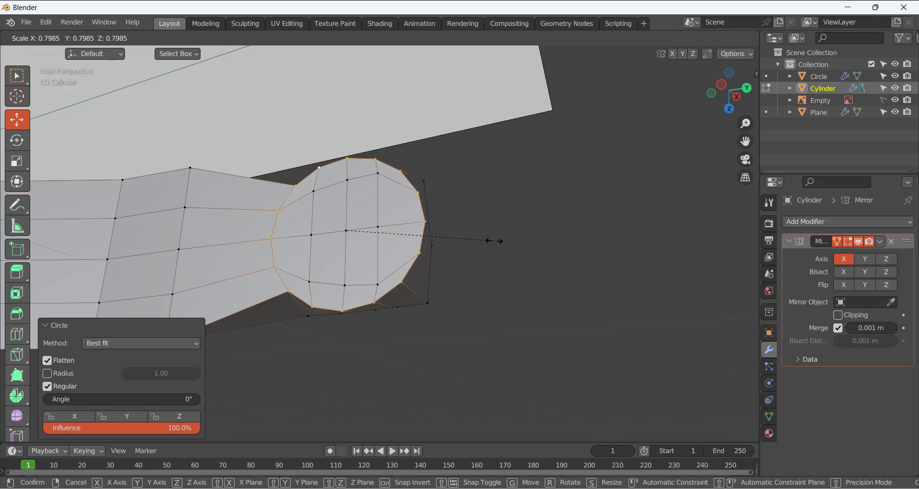
pyautogui.click(469, 242)
pyautogui.scroll(6, 375, 242)
pyautogui.moveTo(375, 242); pyautogui.dragTo(353, 255, button='middle')
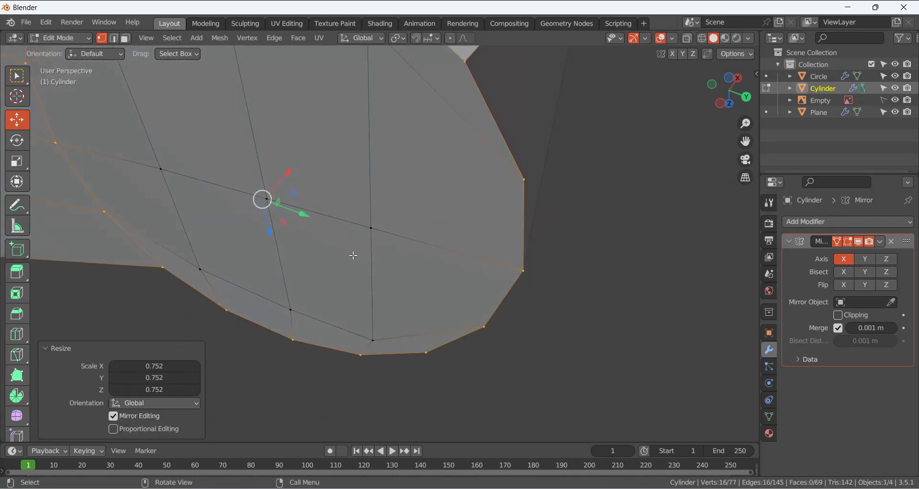
pyautogui.scroll(-8, 354, 254)
pyautogui.moveTo(347, 208); pyautogui.dragTo(455, 164, button='middle')
pyautogui.click(401, 147)
# - Select the eight vertices along the two long outer edges at the arm's upper end and scale them to 0.647 along Z
pyautogui.scroll(3, 346, 251)
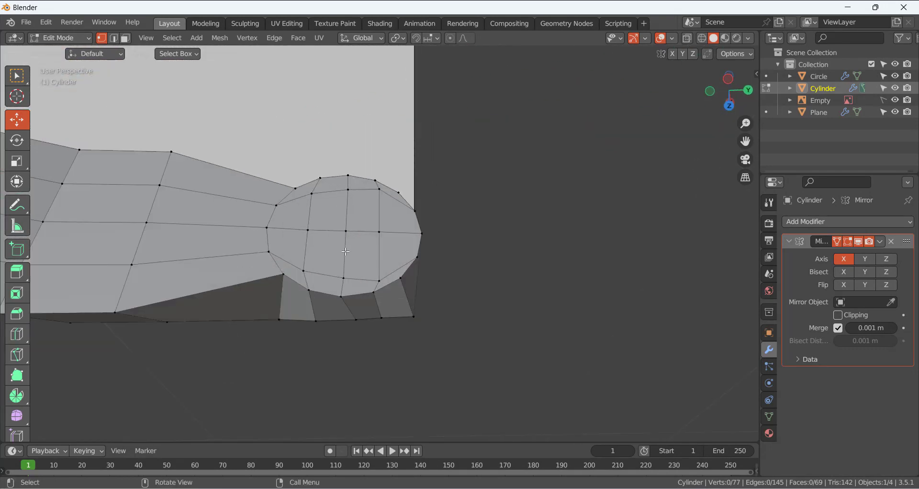
pyautogui.scroll(6, 268, 256)
pyautogui.moveTo(268, 255); pyautogui.dragTo(255, 219, button='middle')
pyautogui.scroll(-9, 268, 249)
pyautogui.scroll(3, 467, 295)
pyautogui.moveTo(320, 232); pyautogui.dragTo(333, 269, button='middle')
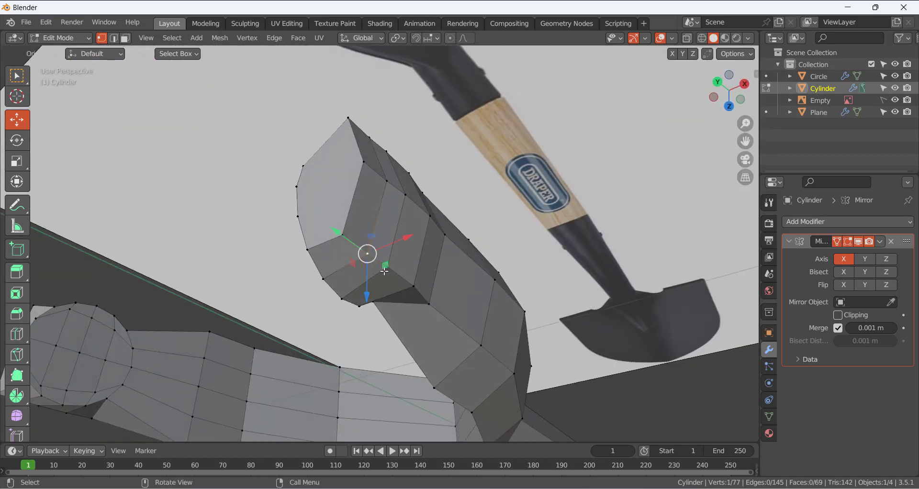
pyautogui.moveTo(427, 266); pyautogui.dragTo(429, 246, button='middle')
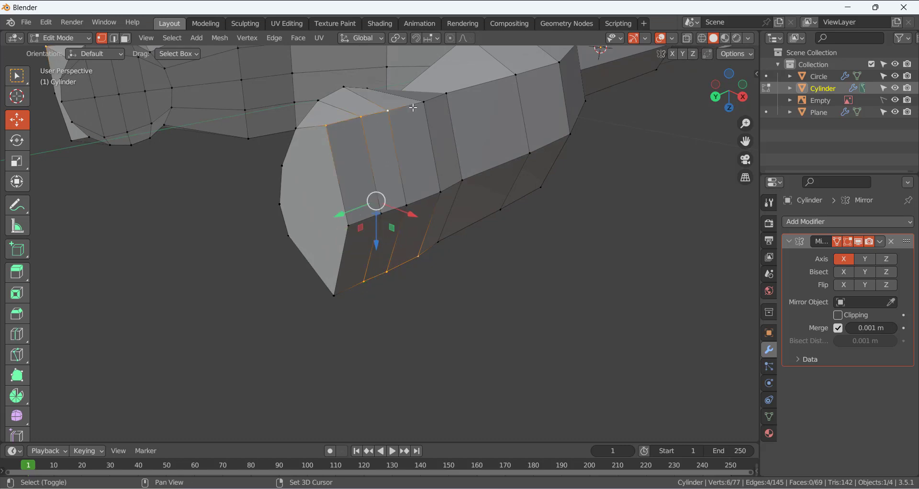
pyautogui.moveTo(434, 102); pyautogui.dragTo(376, 138, button='middle')
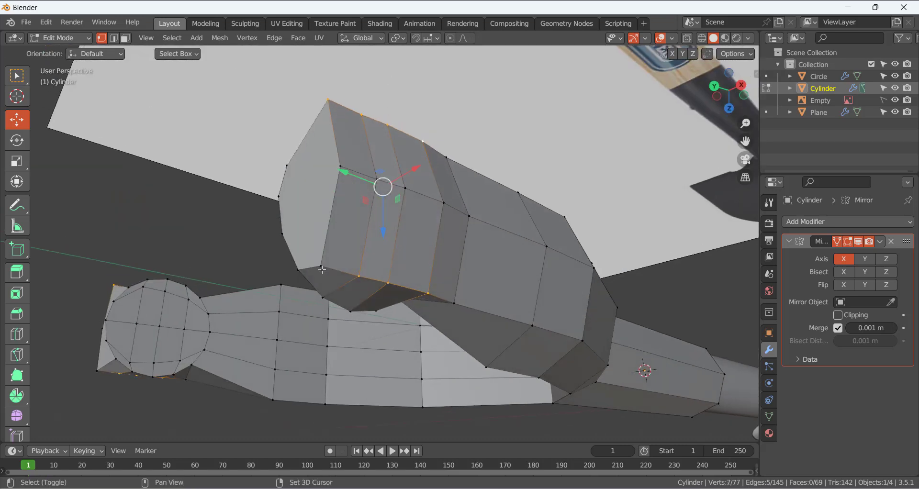
pyautogui.moveTo(322, 270); pyautogui.dragTo(401, 231, button='middle')
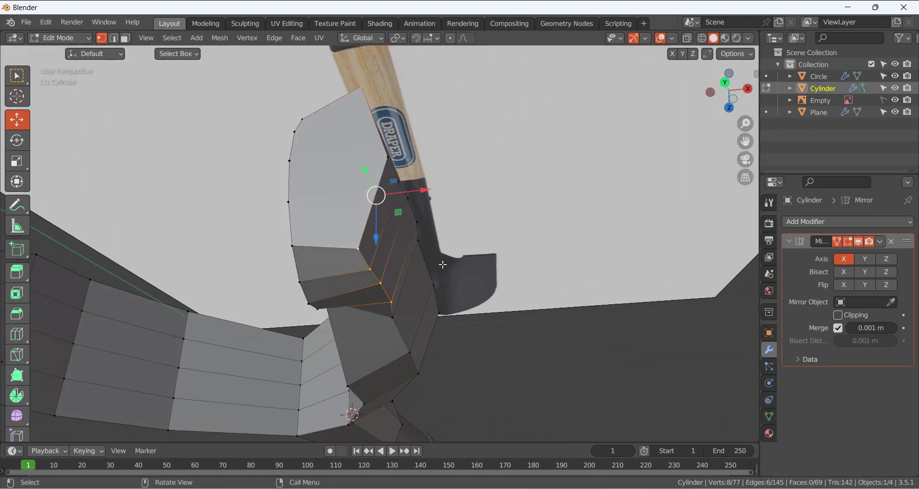
pyautogui.press('s')
pyautogui.press('z')
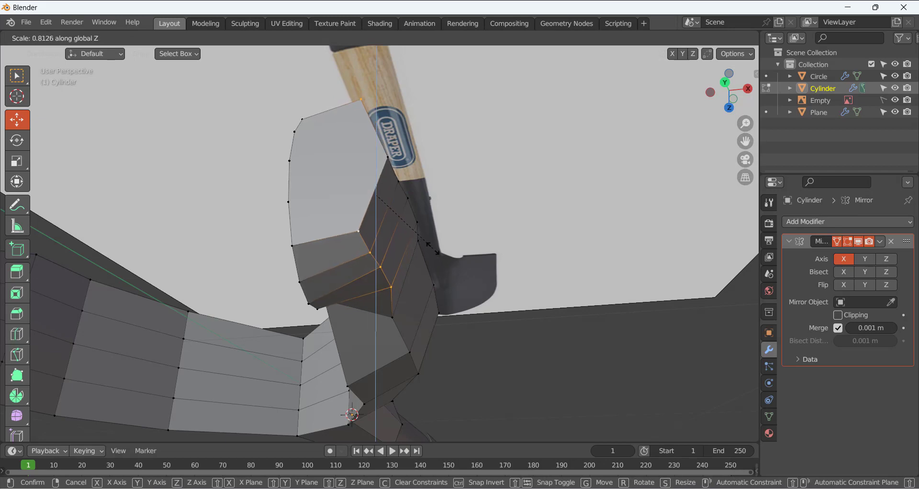
pyautogui.click(425, 233)
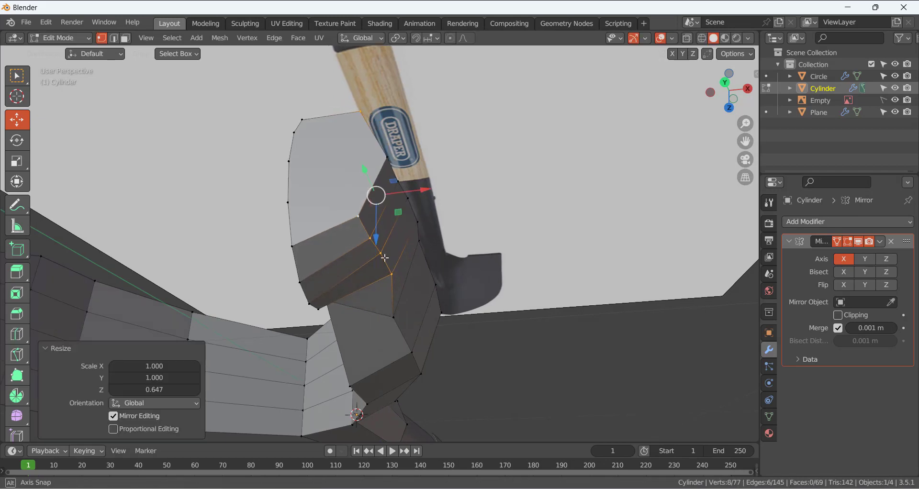
# - Move two vertices on the outer end of the inner face's circular outline 0.0032 m along Y
pyautogui.moveTo(417, 226); pyautogui.dragTo(363, 152, button='middle')
pyautogui.click(330, 163)
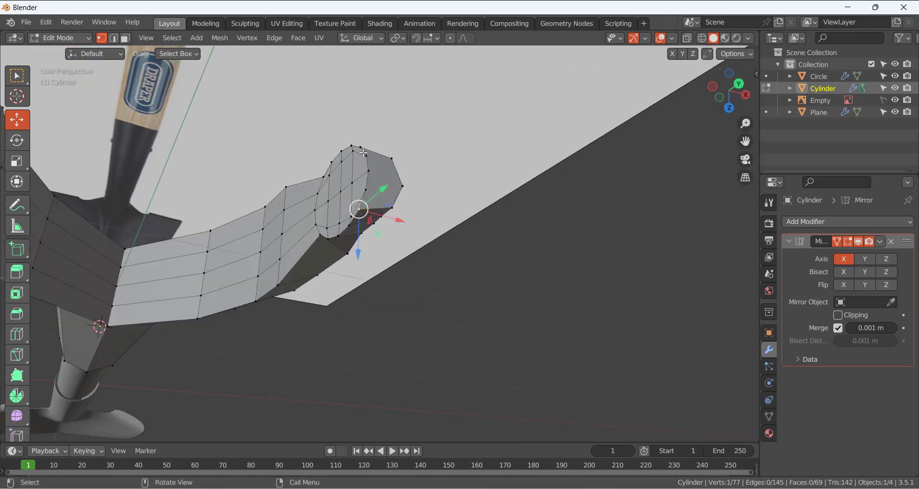
pyautogui.moveTo(353, 244); pyautogui.dragTo(384, 221, button='middle')
pyautogui.moveTo(390, 195); pyautogui.dragTo(395, 188)
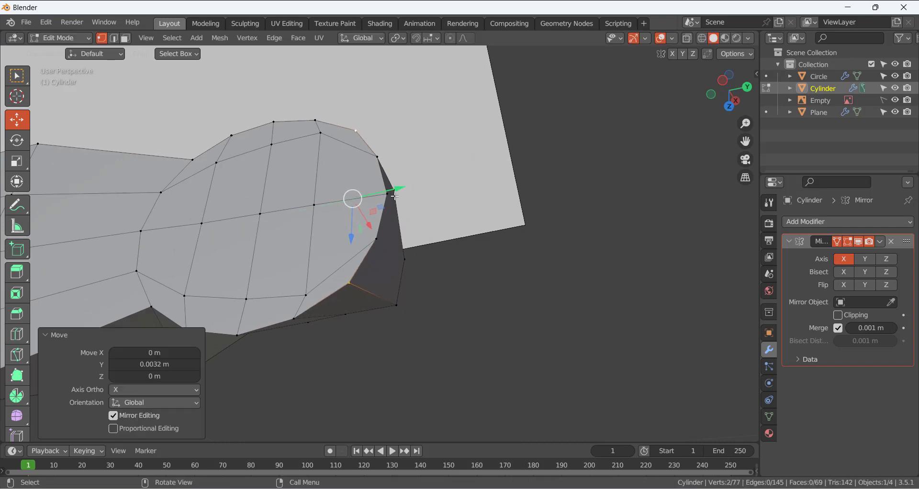
# - Select the three outer corner vertices at the arm's tip and move them -0.01038 m along X
pyautogui.moveTo(394, 188); pyautogui.dragTo(440, 165, button='middle')
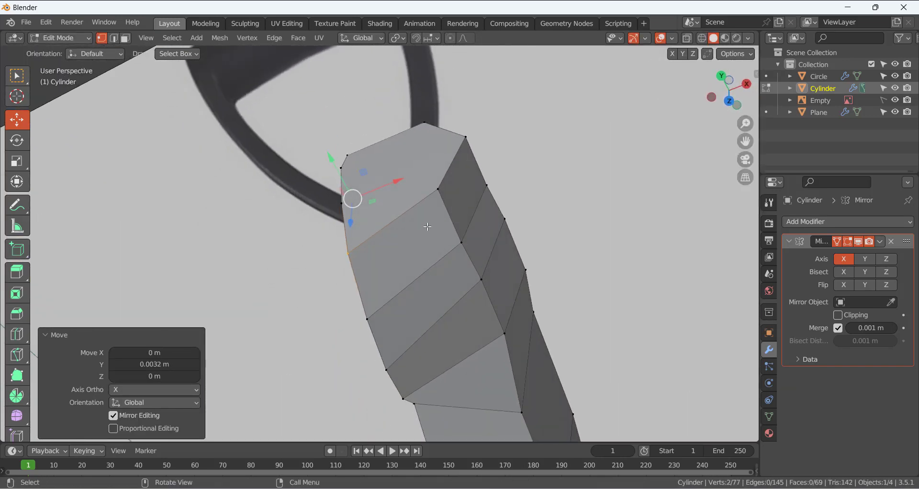
pyautogui.click(448, 162)
pyautogui.keyDown('shift'); pyautogui.click(424, 121); pyautogui.keyUp('shift')
pyautogui.moveTo(424, 121); pyautogui.dragTo(434, 262, button='middle')
pyautogui.moveTo(490, 140); pyautogui.dragTo(468, 144)
# - Add a Subdivision Surface modifier to the grip
pyautogui.moveTo(434, 223); pyautogui.dragTo(599, 272, button='middle')
pyautogui.scroll(2, 368, 198)
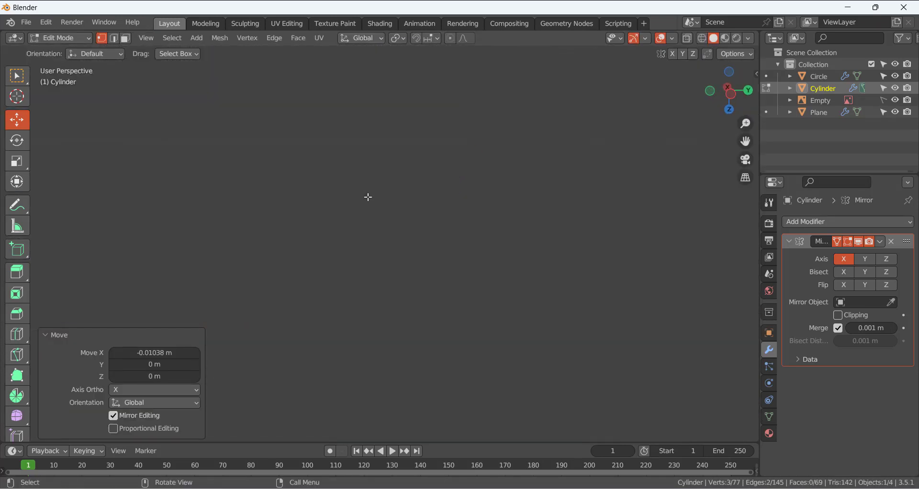
pyautogui.scroll(-3, 368, 197)
pyautogui.moveTo(396, 270); pyautogui.dragTo(271, 153, button='middle')
pyautogui.scroll(4, 362, 239)
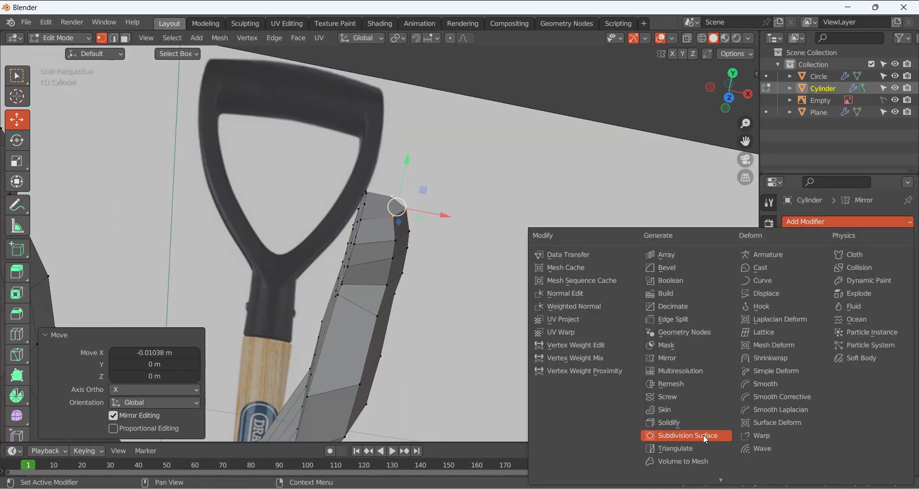
pyautogui.click(704, 437)
# - Move a single vertex on the arm-side part of the inner face's circular outline -0.001919 m along X
pyautogui.moveTo(403, 330); pyautogui.dragTo(490, 279, button='middle')
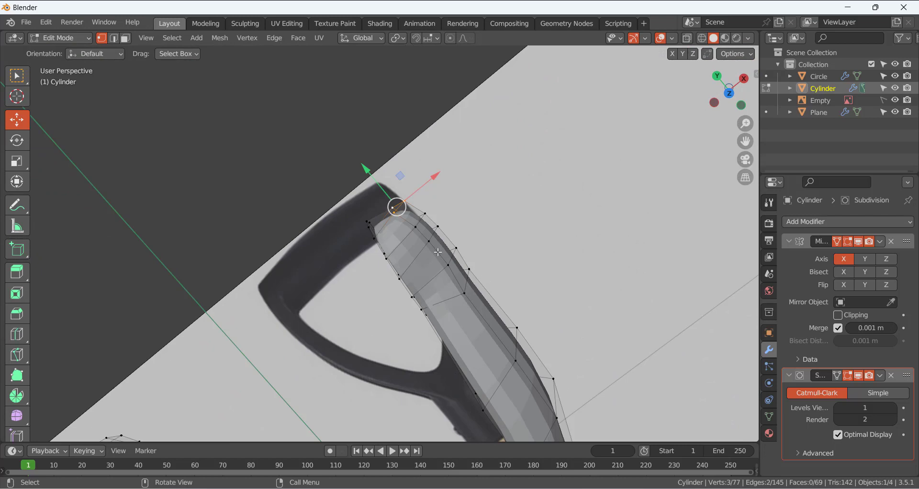
pyautogui.moveTo(438, 253); pyautogui.dragTo(402, 213, button='middle')
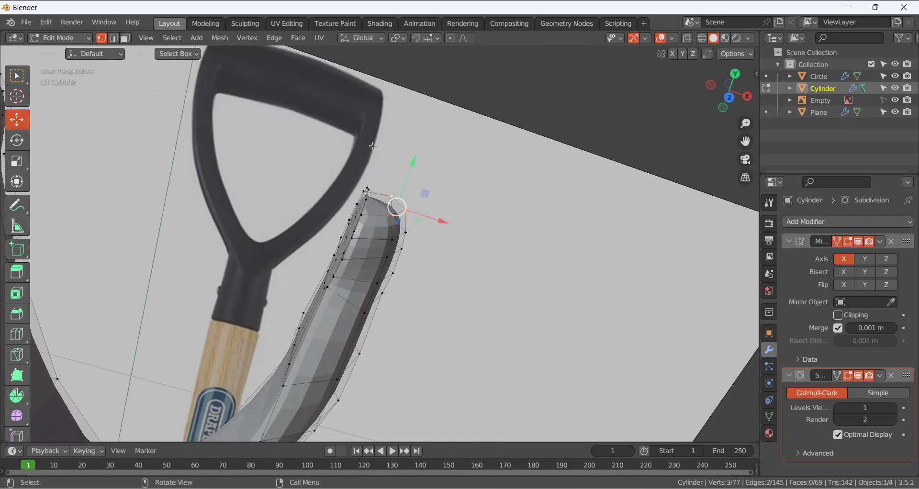
pyautogui.moveTo(373, 146); pyautogui.dragTo(351, 129, button='middle')
pyautogui.moveTo(340, 214); pyautogui.dragTo(320, 250, button='middle')
pyautogui.moveTo(353, 268); pyautogui.dragTo(348, 266)
# - Set the Subdivision modifier's viewport level to 2 and enable Clipping on the Mirror modifier
pyautogui.moveTo(348, 266); pyautogui.dragTo(364, 254, button='middle')
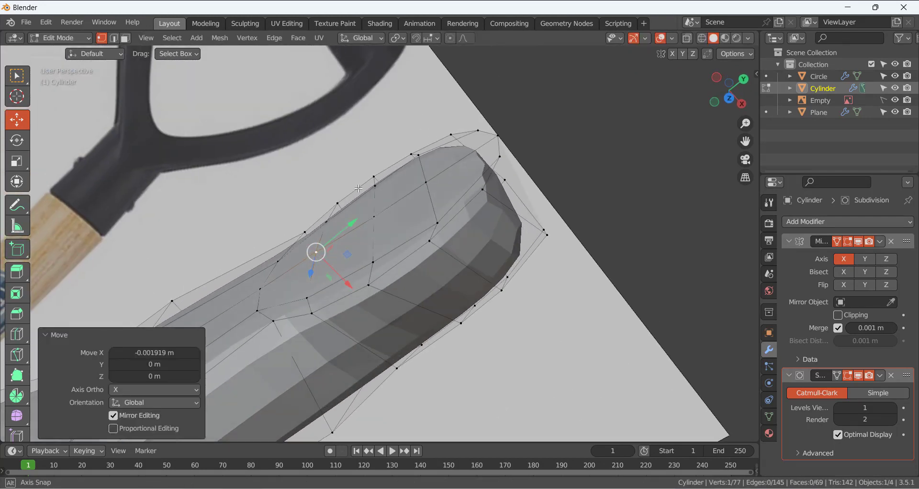
pyautogui.click(893, 409)
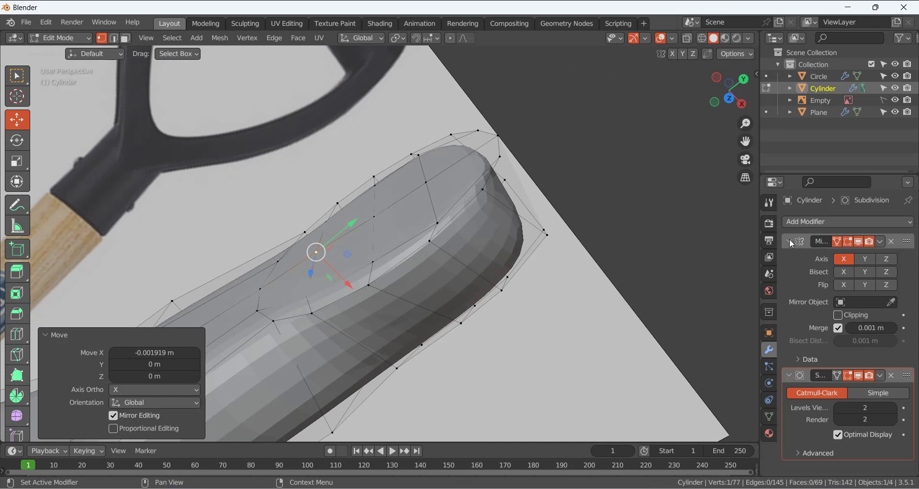
pyautogui.click(791, 242)
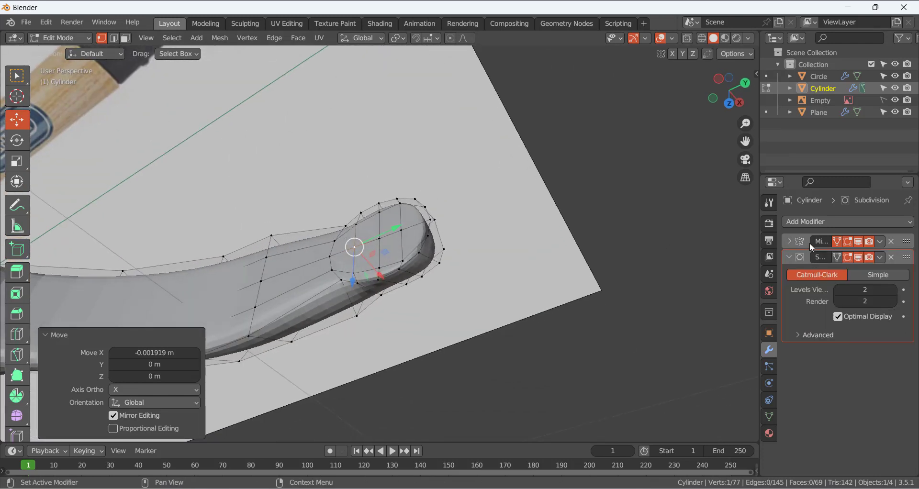
pyautogui.click(789, 241)
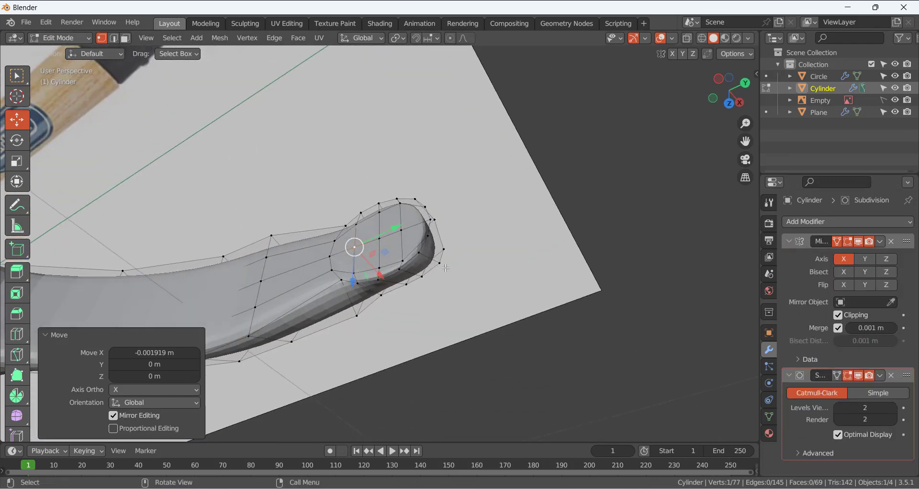
# - Turn off the Subdivision modifier's viewport display and try to loop-select the circular outline on the arm's inner face
pyautogui.click(861, 377)
pyautogui.scroll(5, 403, 267)
pyautogui.scroll(1, 403, 267)
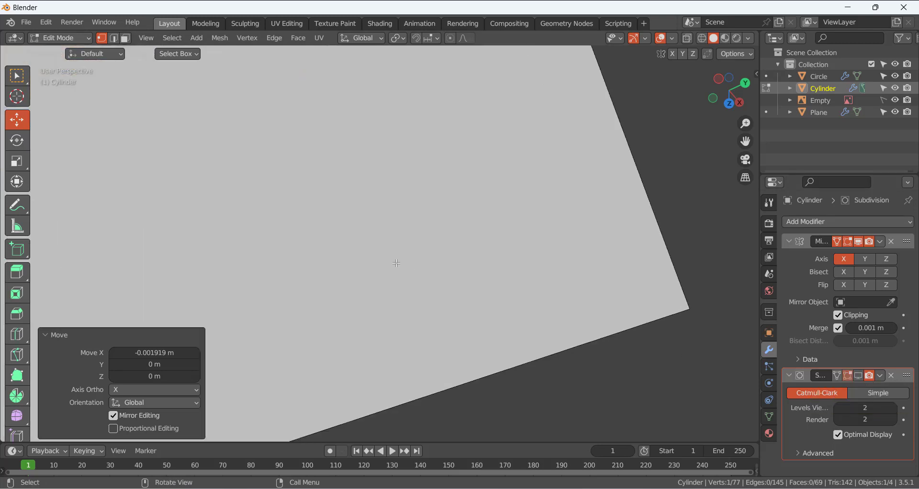
pyautogui.scroll(-1, 396, 263)
pyautogui.keyDown('alt'); pyautogui.click(428, 324); pyautogui.keyUp('alt')
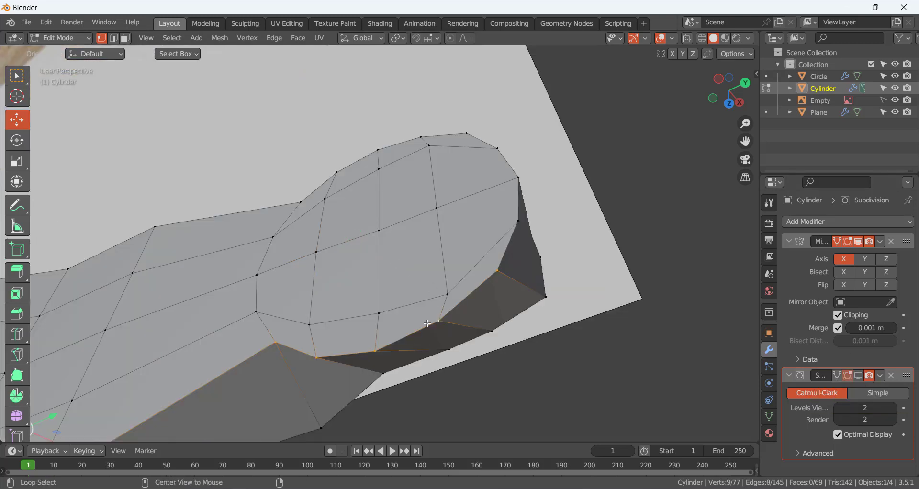
pyautogui.keyDown('alt'); pyautogui.keyDown('shift'); pyautogui.click(512, 242); pyautogui.keyUp('shift'); pyautogui.keyUp('alt')
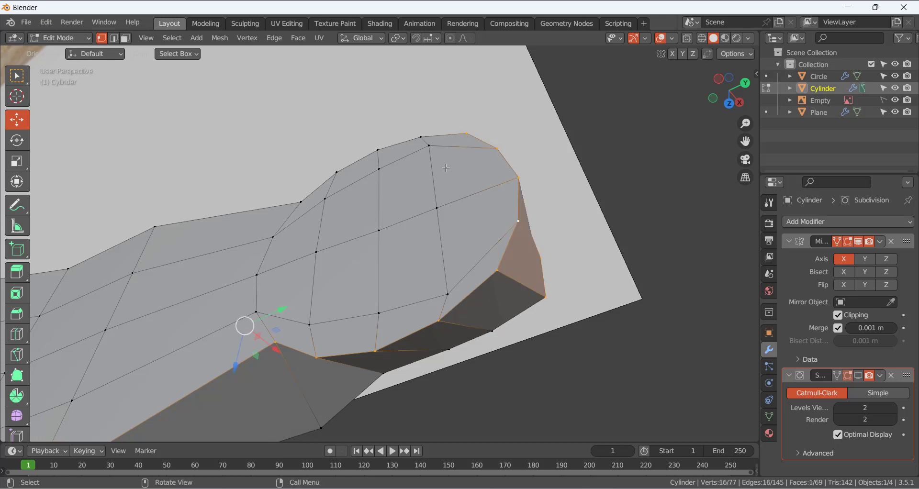
# - Select the 16 faces inside the arm's circular outline and extrude them 0.36319 m to the mirror plane as the crossbar
pyautogui.press('3')
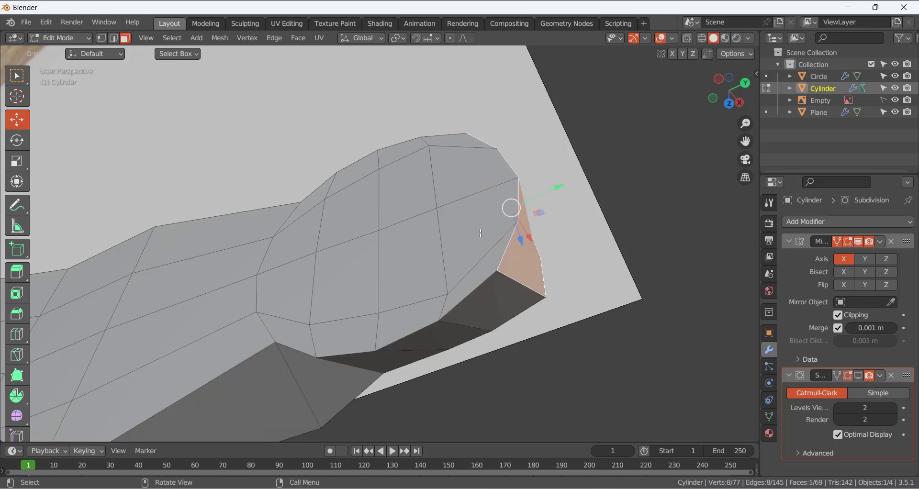
pyautogui.keyDown('shift'); pyautogui.click(347, 341); pyautogui.keyUp('shift')
pyautogui.keyDown('shift'); pyautogui.click(409, 330); pyautogui.keyUp('shift')
pyautogui.keyDown('shift'); pyautogui.click(476, 249); pyautogui.keyUp('shift')
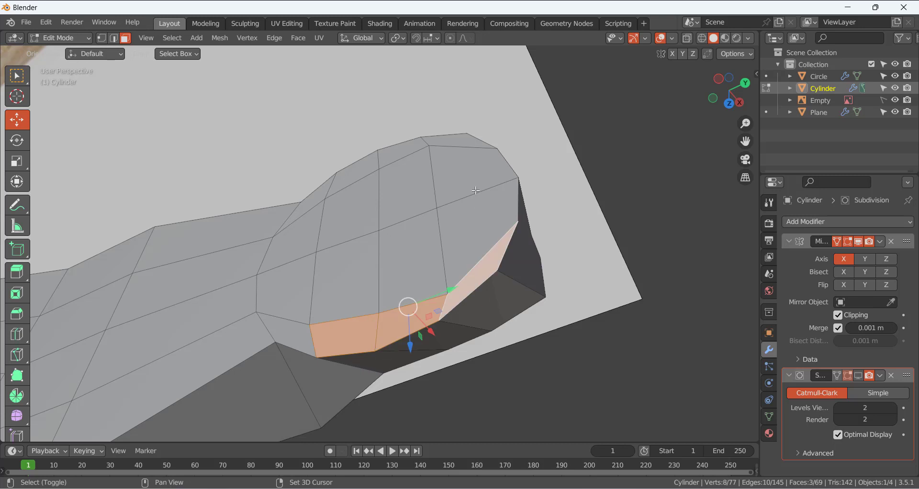
pyautogui.keyDown('shift'); pyautogui.click(449, 144); pyautogui.keyUp('shift')
pyautogui.keyDown('shift'); pyautogui.click(453, 140); pyautogui.keyUp('shift')
pyautogui.keyDown('shift'); pyautogui.click(403, 146); pyautogui.keyUp('shift')
pyautogui.keyDown('shift'); pyautogui.click(407, 192); pyautogui.keyUp('shift')
pyautogui.keyDown('shift'); pyautogui.click(386, 251); pyautogui.keyUp('shift')
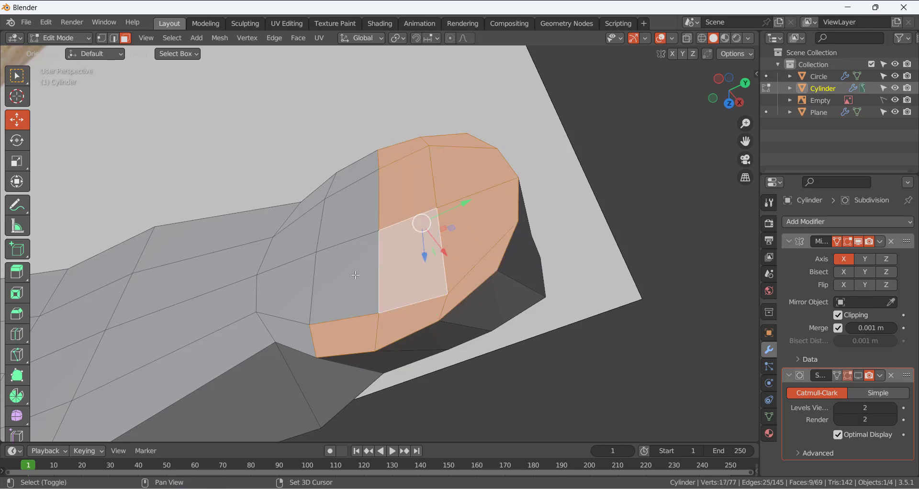
pyautogui.keyDown('shift'); pyautogui.click(356, 276); pyautogui.keyUp('shift')
pyautogui.keyDown('shift'); pyautogui.click(344, 180); pyautogui.keyUp('shift')
pyautogui.keyDown('shift'); pyautogui.click(345, 178); pyautogui.keyUp('shift')
pyautogui.keyDown('shift'); pyautogui.click(314, 206); pyautogui.keyUp('shift')
pyautogui.keyDown('shift'); pyautogui.click(285, 254); pyautogui.keyUp('shift')
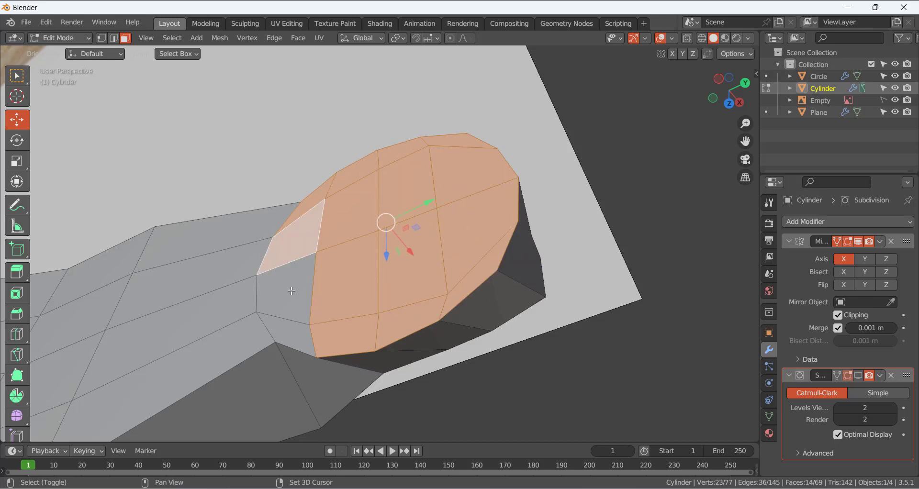
pyautogui.keyDown('shift'); pyautogui.click(293, 322); pyautogui.keyUp('shift')
pyautogui.keyDown('shift'); pyautogui.click(302, 330); pyautogui.keyUp('shift')
pyautogui.moveTo(302, 329); pyautogui.dragTo(282, 229, button='middle')
pyautogui.press('e')
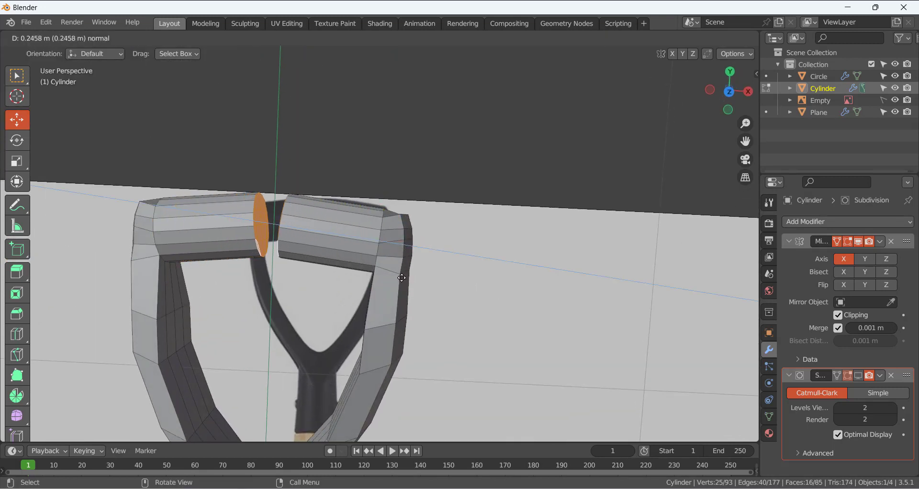
pyautogui.click(359, 273)
# - In top view, shift the crossbar's central ring slightly toward negative Y to flatten its peak, and clear the selection
pyautogui.press('KP_7')
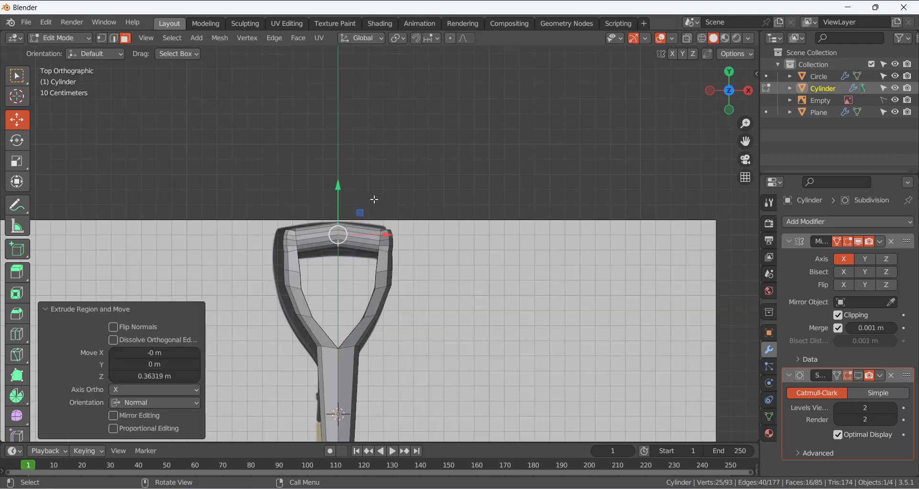
pyautogui.scroll(5, 374, 199)
pyautogui.keyDown('shift'); pyautogui.moveTo(285, 248); pyautogui.dragTo(362, 317, button='middle'); pyautogui.keyUp('shift')
pyautogui.scroll(1, 330, 301)
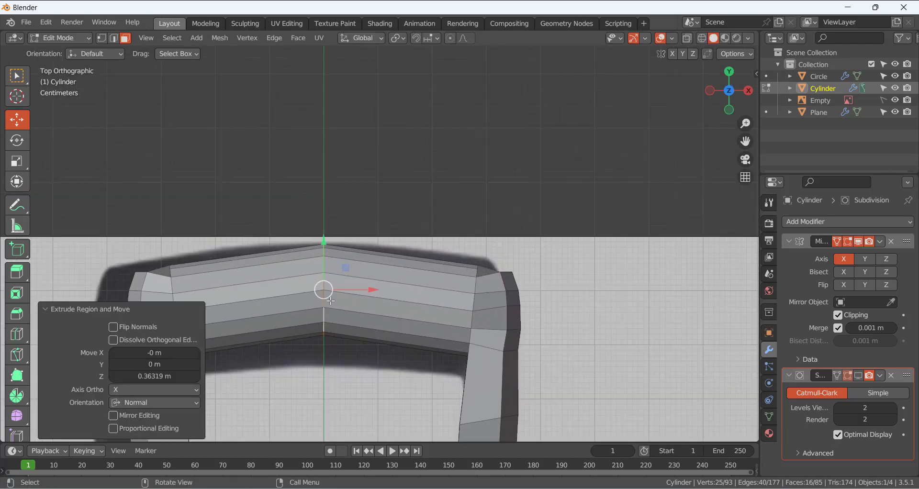
pyautogui.scroll(-2, 415, 230)
pyautogui.keyDown('shift'); pyautogui.moveTo(352, 261); pyautogui.dragTo(394, 254, button='middle'); pyautogui.keyUp('shift')
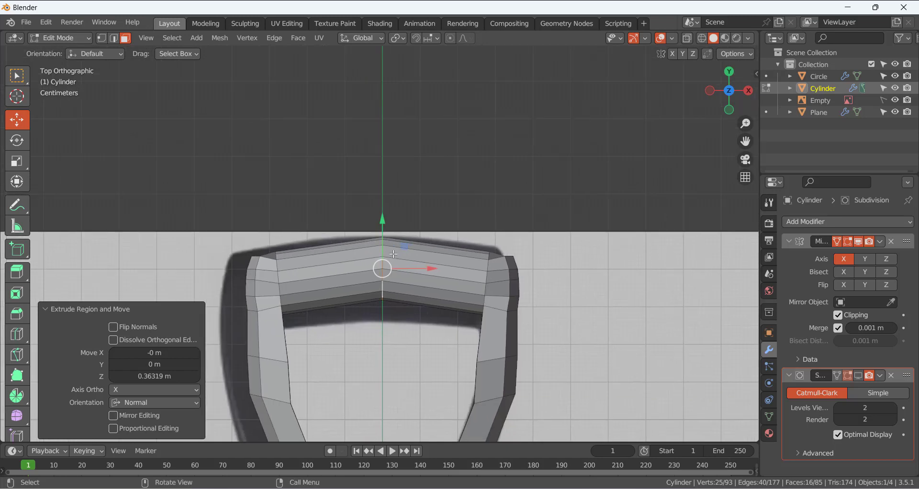
pyautogui.moveTo(384, 223); pyautogui.dragTo(384, 229)
pyautogui.click(531, 244)
# - Merge the upper outer corner vertex of the arm's end into the adjacent crossbar ring vertex with At Last
pyautogui.moveTo(483, 254); pyautogui.dragTo(479, 287, button='middle')
pyautogui.scroll(-5, 478, 288)
pyautogui.scroll(-2, 441, 259)
pyautogui.moveTo(442, 259); pyautogui.dragTo(541, 206, button='middle')
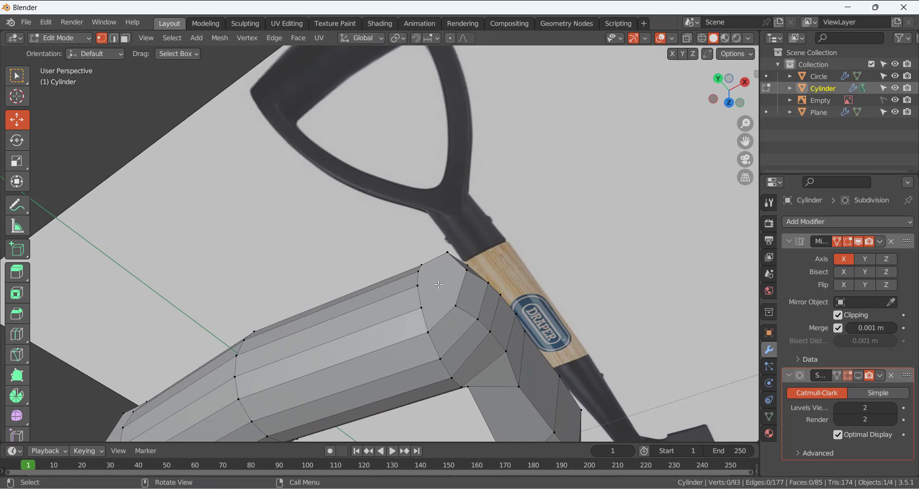
pyautogui.moveTo(439, 285); pyautogui.dragTo(465, 277, button='middle')
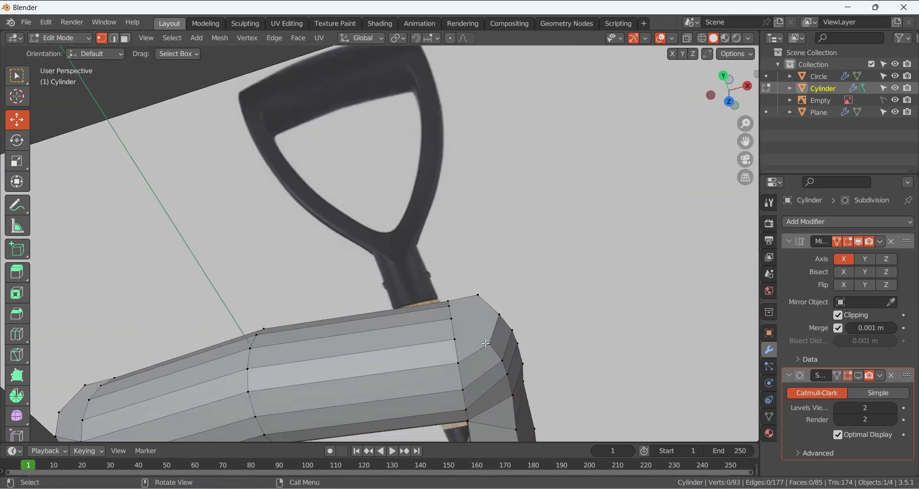
pyautogui.moveTo(482, 333); pyautogui.dragTo(465, 307, button='middle')
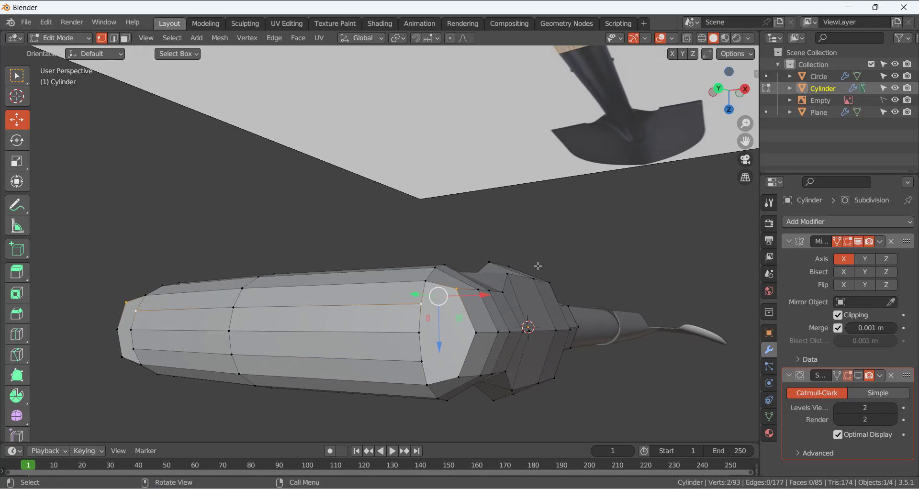
pyautogui.press('m')
pyautogui.click(535, 263)
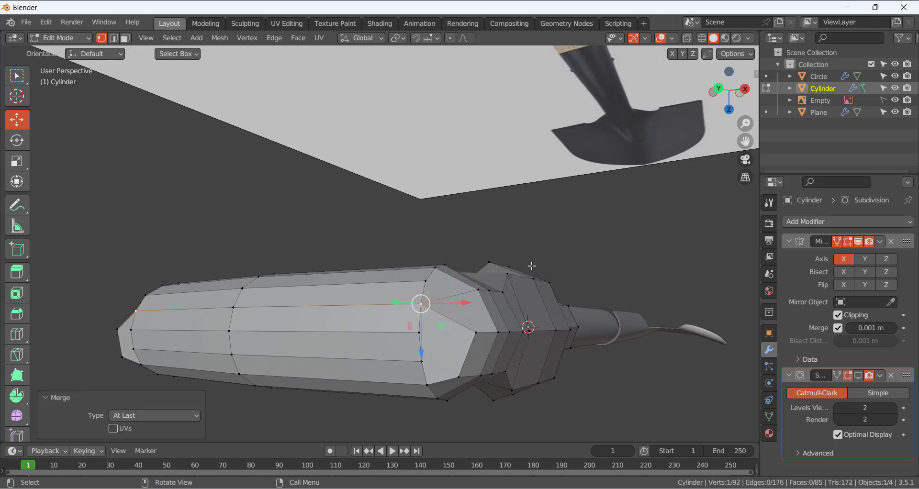
# - Merge the lower outer corner vertex of the arm's end into its neighbouring crossbar ring vertex with At Last
pyautogui.click(460, 377)
pyautogui.keyDown('shift'); pyautogui.click(422, 362); pyautogui.keyUp('shift')
pyautogui.press('m')
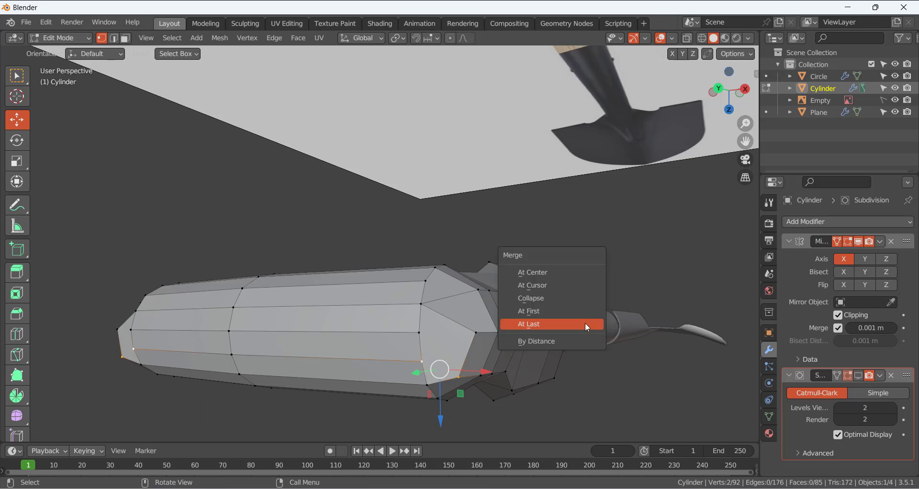
pyautogui.click(585, 323)
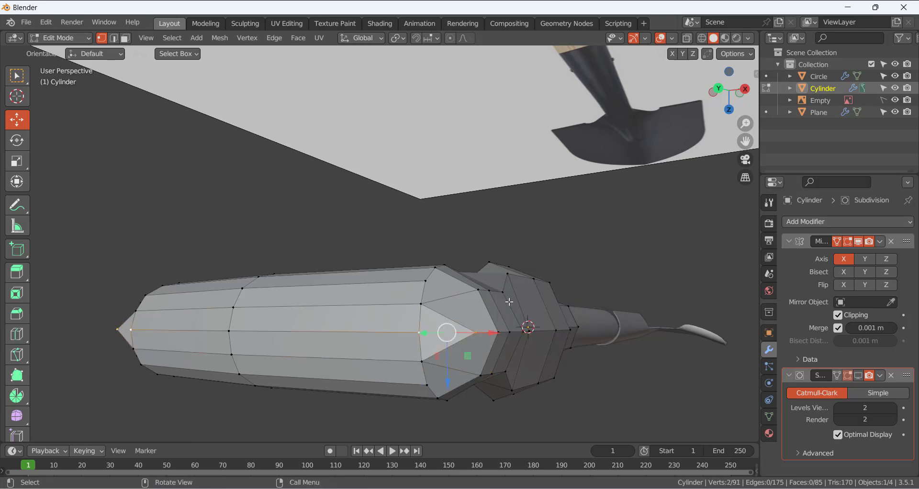
# - Merge the middle outer corner vertex of the arm's end into the neighbouring crossbar ring vertex with At Last, and clear the selection
pyautogui.press('m')
pyautogui.click(540, 261)
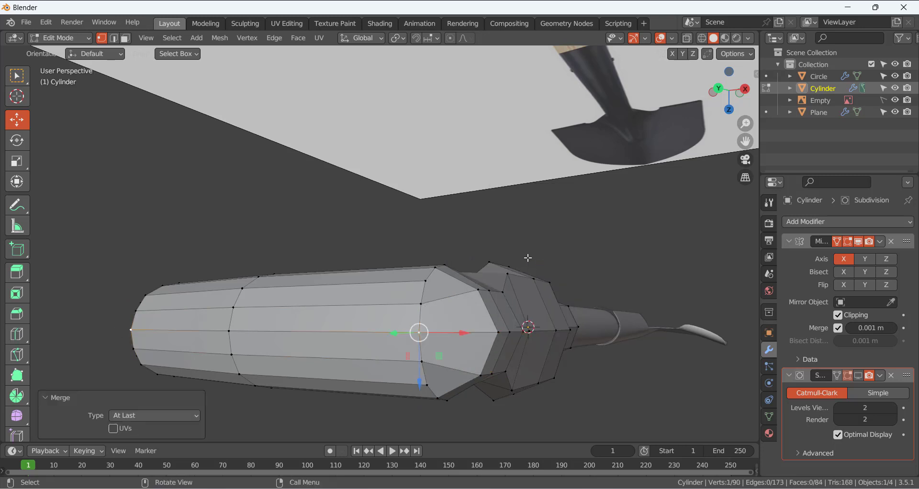
pyautogui.click(487, 251)
# - Edge-slide the three outer vertices where the crossbar meets the arm slightly toward the crossbar's middle
pyautogui.moveTo(487, 251); pyautogui.dragTo(399, 255, button='middle')
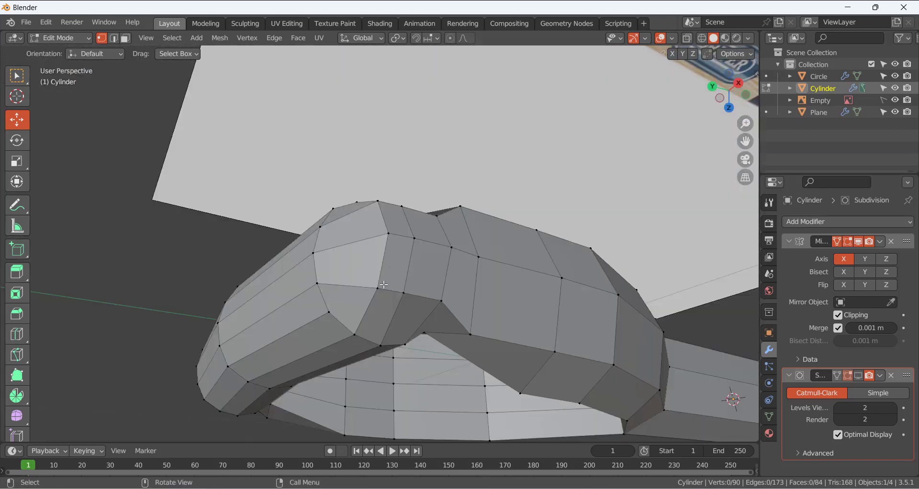
pyautogui.keyDown('shift'); pyautogui.click(378, 206); pyautogui.keyUp('shift')
pyautogui.moveTo(379, 206); pyautogui.dragTo(437, 257, button='middle')
pyautogui.press('g')
pyautogui.press('g')
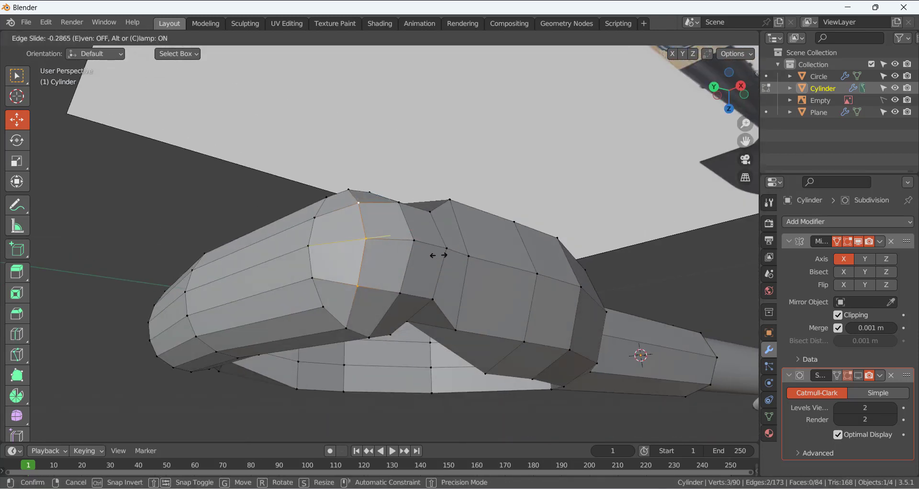
pyautogui.click(436, 256)
# - Edge-slide the neighbouring row of outer corner vertices along the arm to even out the corner's spacing
pyautogui.click(402, 287)
pyautogui.keyDown('shift'); pyautogui.click(413, 237); pyautogui.keyUp('shift')
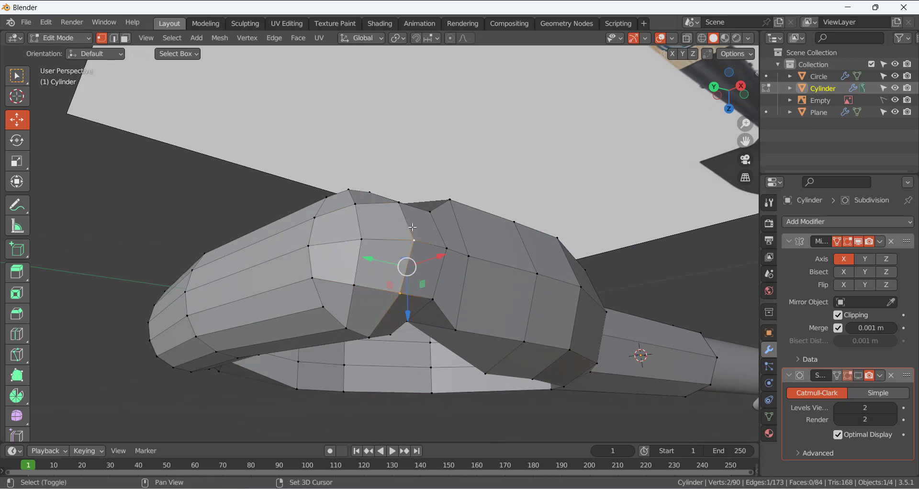
pyautogui.moveTo(399, 220)
pyautogui.mouseDown(button='middle')
pyautogui.moveTo(412, 191)
pyautogui.moveTo(446, 268)
pyautogui.moveTo(484, 232)
pyautogui.moveTo(553, 200)
pyautogui.moveTo(649, 254)
pyautogui.moveTo(415, 213)
pyautogui.mouseUp(button='middle')
pyautogui.press('g')
pyautogui.press('g')
pyautogui.click(448, 244)
# - Edge-slide the three inner corner vertices between crossbar and arm by a factor of -0.126
pyautogui.click(302, 209)
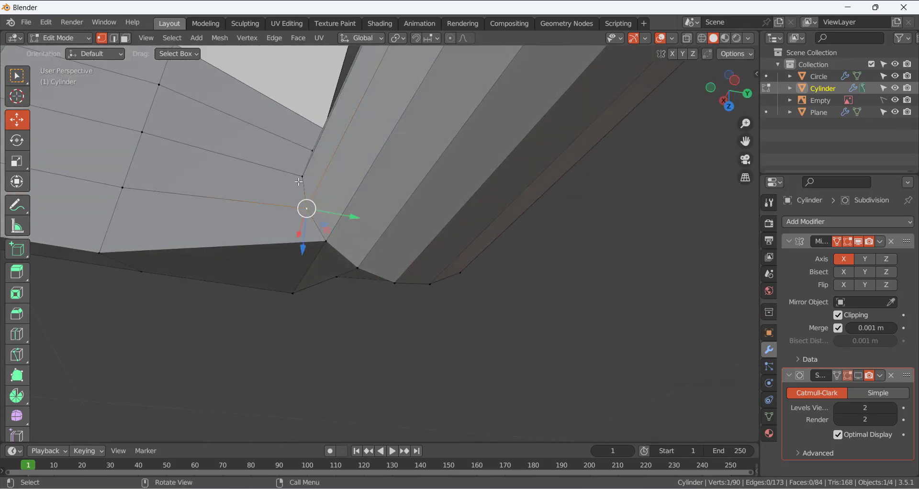
pyautogui.moveTo(312, 150); pyautogui.dragTo(310, 217, button='middle')
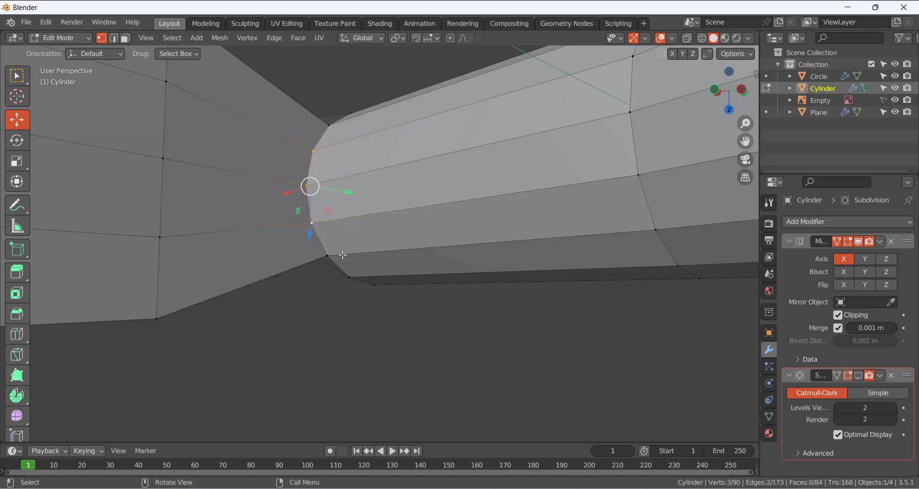
pyautogui.press('g')
pyautogui.press('g')
pyautogui.click(313, 255)
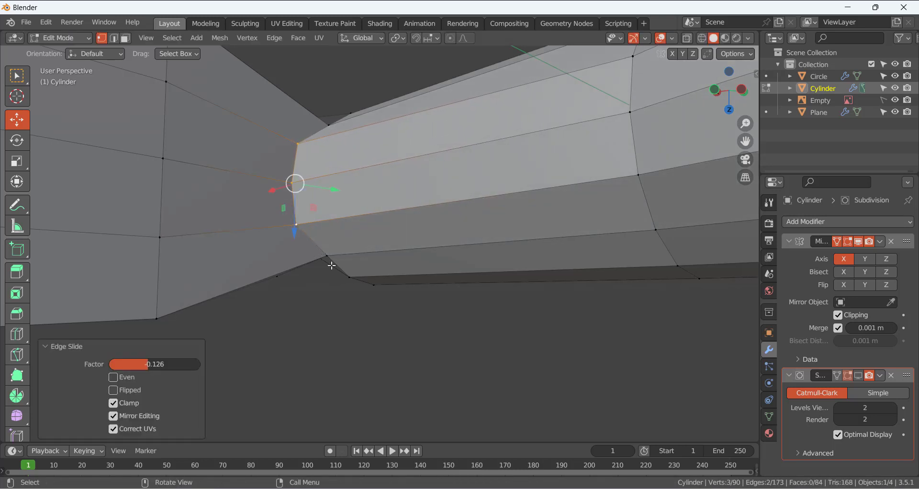
# - Vertex-slide the upper and lower inner corner vertices by a factor of 0.199 into the corner
pyautogui.moveTo(335, 263); pyautogui.dragTo(325, 283, button='middle')
pyautogui.scroll(3, 359, 226)
pyautogui.click(357, 248)
pyautogui.scroll(4, 357, 248)
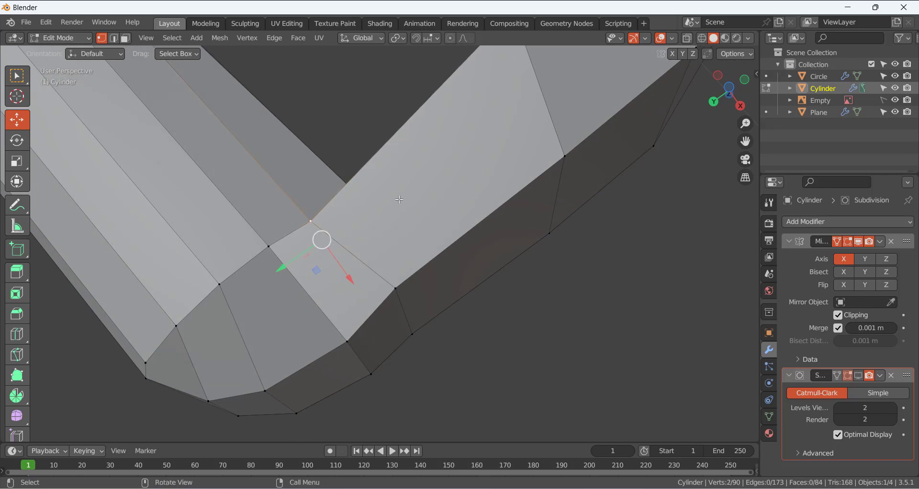
pyautogui.press('g')
pyautogui.press('g')
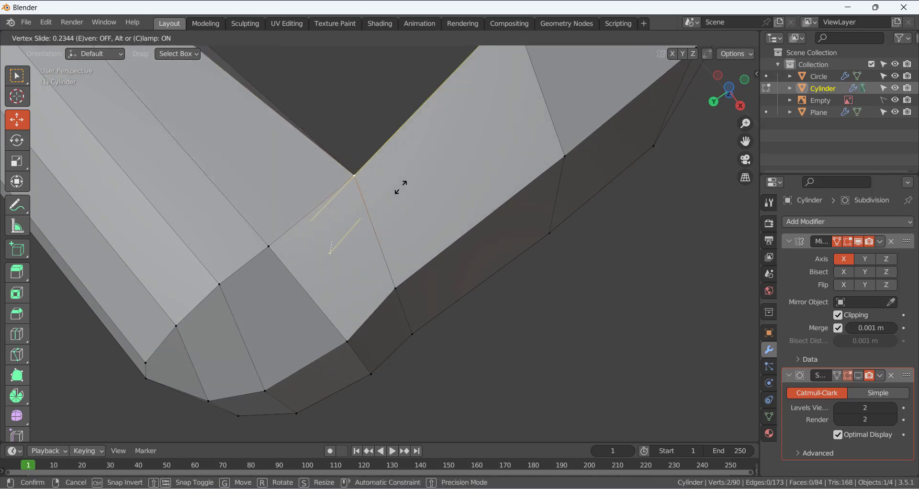
pyautogui.click(399, 188)
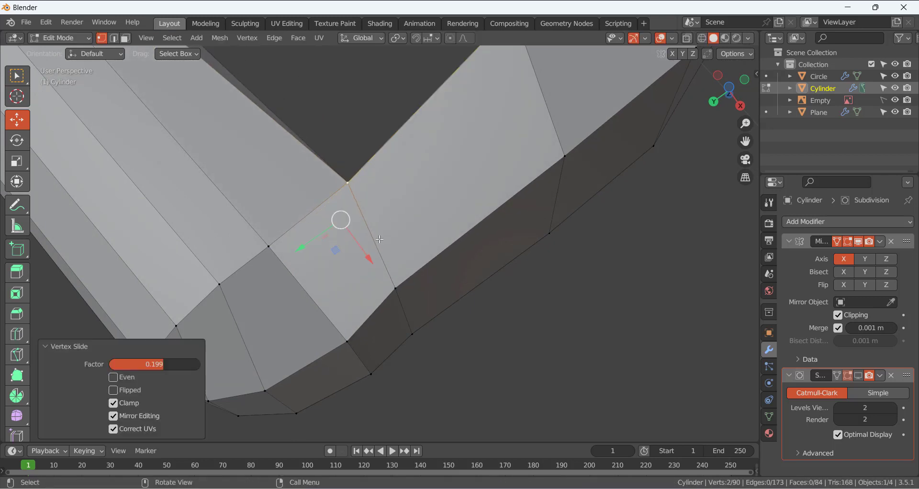
# - Show the subdivision in the viewport to inspect the smoothed grip corner, and hide it again
pyautogui.scroll(-8, 399, 189)
pyautogui.moveTo(376, 221); pyautogui.dragTo(468, 366, button='middle')
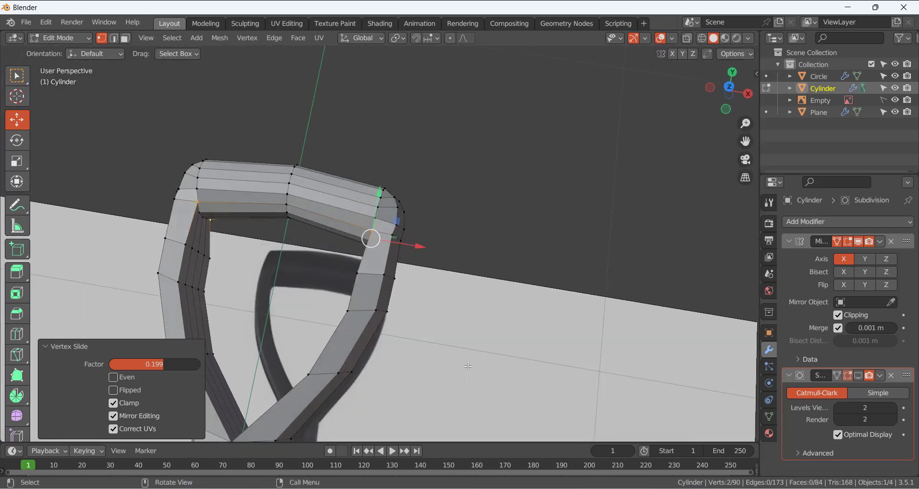
pyautogui.scroll(8, 394, 257)
pyautogui.moveTo(449, 178); pyautogui.dragTo(476, 187, button='middle')
pyautogui.click(859, 376)
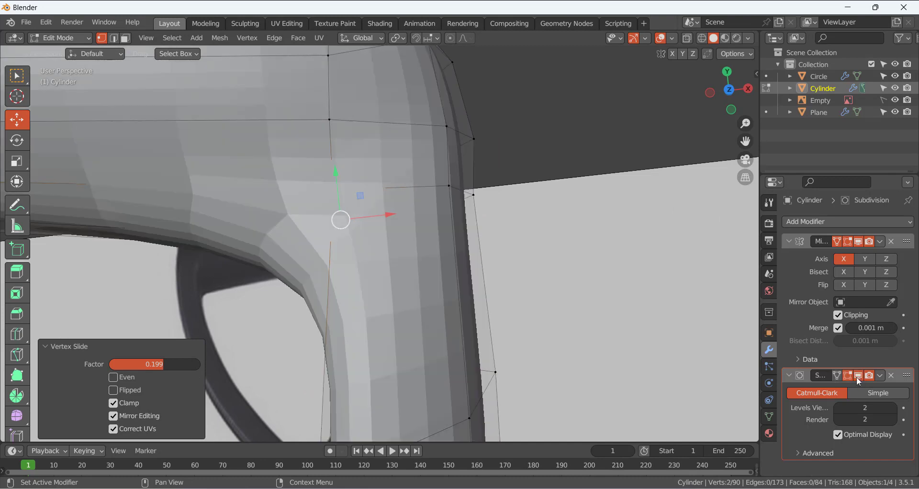
pyautogui.scroll(-5, 322, 261)
pyautogui.scroll(5, 322, 260)
pyautogui.moveTo(308, 266); pyautogui.dragTo(404, 361, button='middle')
pyautogui.click(860, 375)
# - Scale the upper and lower arm vertices beside the crossbar corner along Z by about 0.79
pyautogui.scroll(5, 389, 263)
pyautogui.scroll(3, 363, 224)
pyautogui.scroll(-3, 368, 229)
pyautogui.click(368, 221)
pyautogui.moveTo(369, 185); pyautogui.dragTo(418, 281, button='middle')
pyautogui.scroll(-3, 412, 274)
pyautogui.keyDown('shift'); pyautogui.click(367, 136); pyautogui.keyUp('shift')
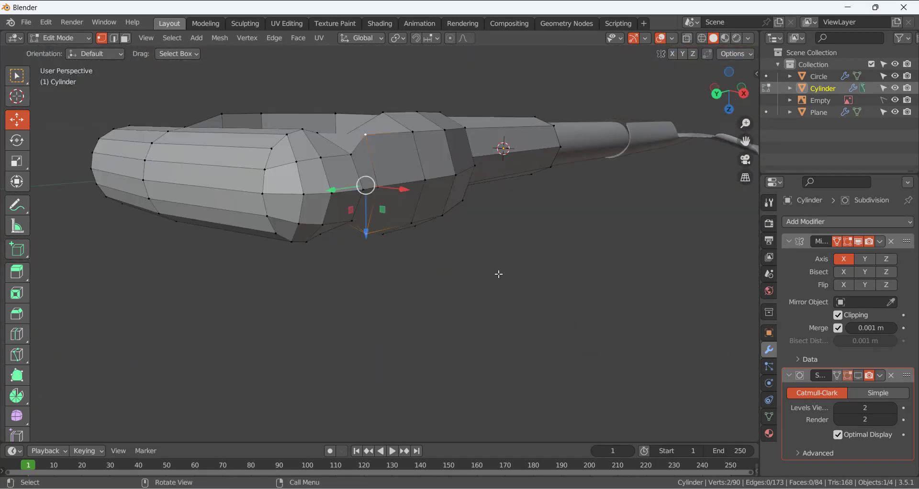
pyautogui.press('s')
pyautogui.press('z')
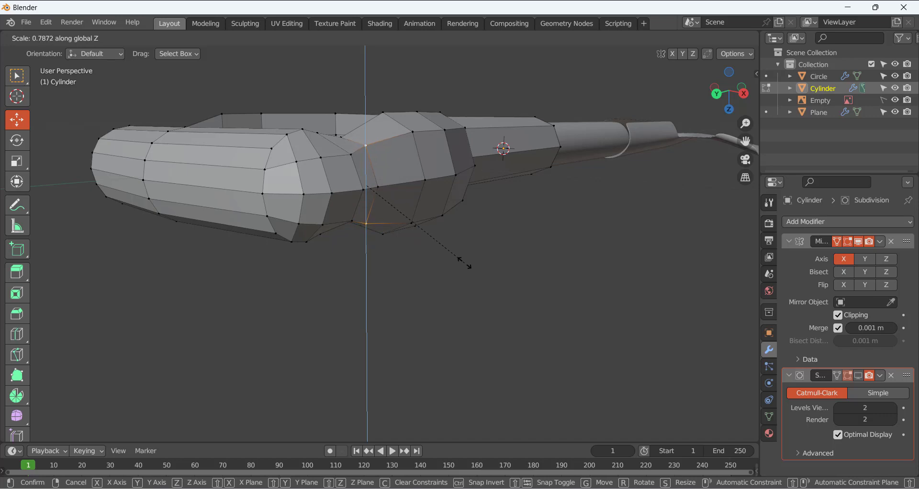
pyautogui.click(465, 263)
pyautogui.moveTo(464, 264); pyautogui.dragTo(495, 217, button='middle')
# - Scale the next upper and lower vertex pair down the arm along Z by 0.880
pyautogui.click(268, 268)
pyautogui.moveTo(268, 268); pyautogui.dragTo(348, 217, button='middle')
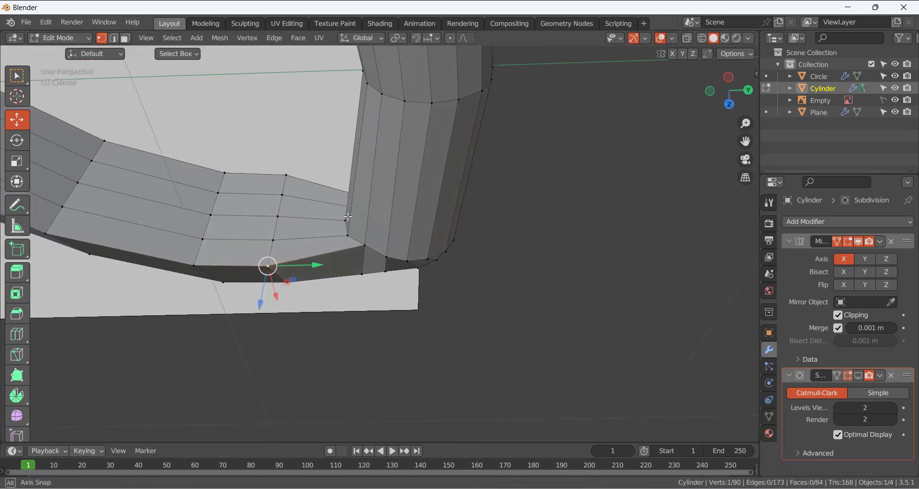
pyautogui.press('s')
pyautogui.press('z')
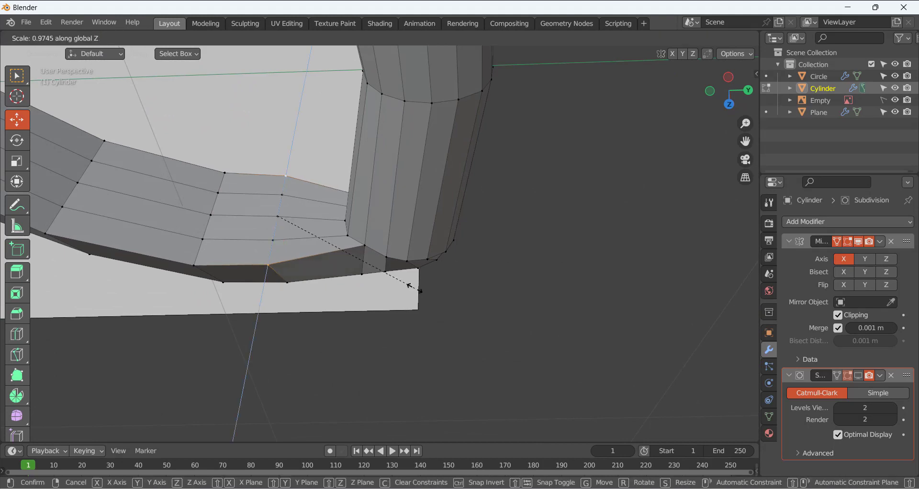
pyautogui.click(401, 281)
# - Return to Object Mode, show the grip's subdivision in the viewport and apply Shade Smooth
pyautogui.moveTo(274, 316); pyautogui.dragTo(201, 268, button='middle')
pyautogui.scroll(-5, 317, 178)
pyautogui.moveTo(309, 202); pyautogui.dragTo(288, 206, button='middle')
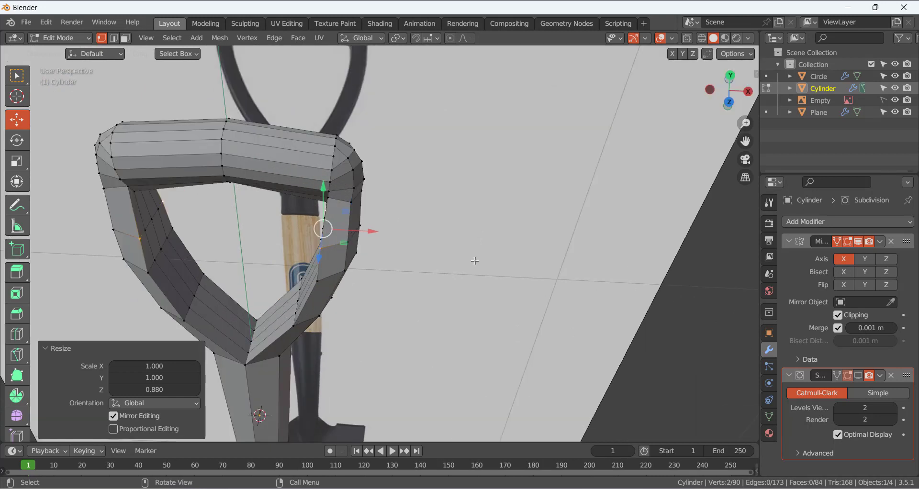
pyautogui.press('Tab')
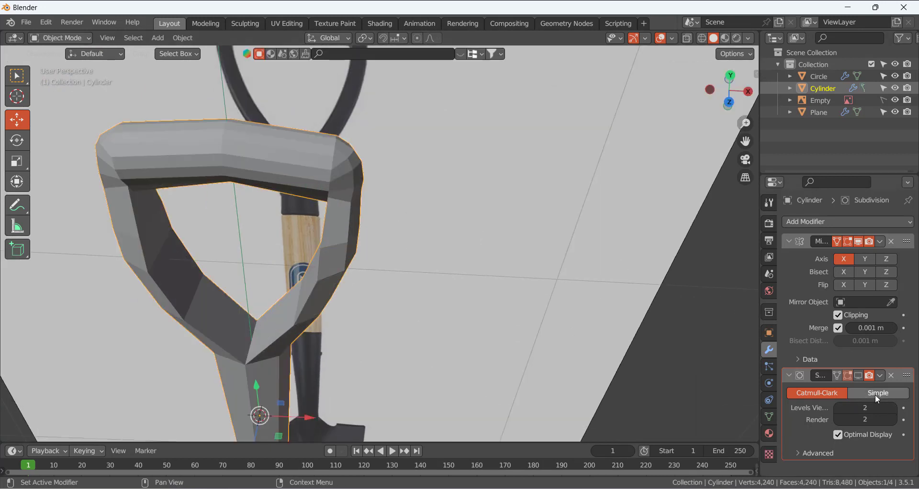
pyautogui.click(857, 376)
pyautogui.rightClick(337, 177)
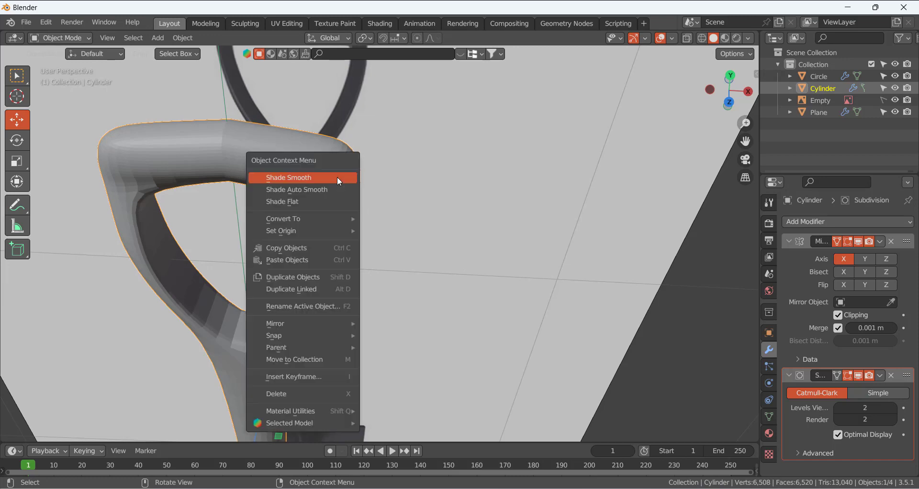
pyautogui.click(337, 177)
pyautogui.scroll(3, 324, 231)
pyautogui.scroll(-4, 323, 231)
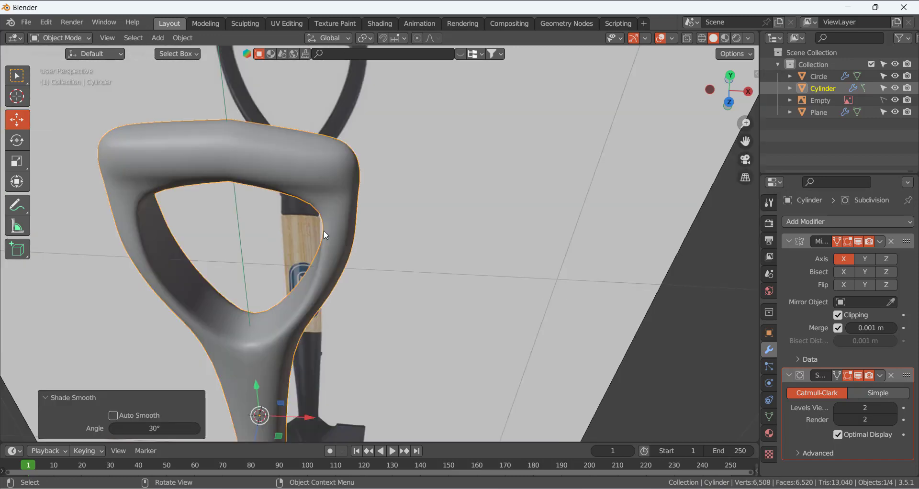
# - In Edit Mode, select the crossbar's outer end ring vertices and edge-slide them slightly toward the crossbar's middle
pyautogui.moveTo(324, 231); pyautogui.dragTo(327, 180, button='middle')
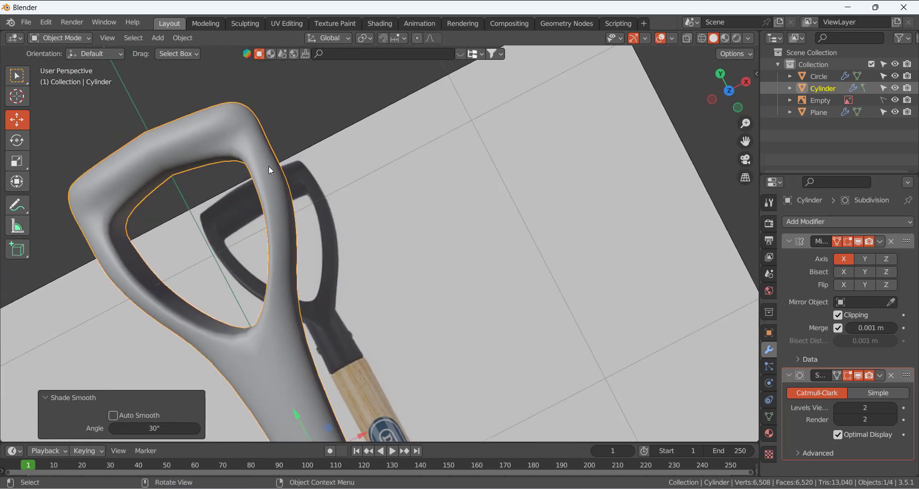
pyautogui.moveTo(269, 170); pyautogui.dragTo(358, 299, button='middle')
pyautogui.press('Tab')
pyautogui.moveTo(397, 269); pyautogui.dragTo(371, 302, button='middle')
pyautogui.click(350, 303)
pyautogui.keyDown('shift'); pyautogui.click(345, 353); pyautogui.keyUp('shift')
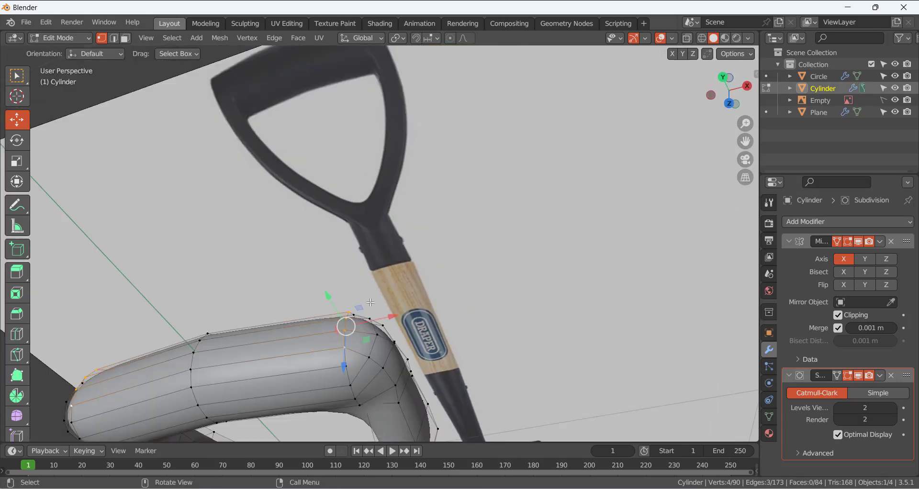
pyautogui.moveTo(347, 338); pyautogui.dragTo(348, 359, button='middle')
pyautogui.keyDown('shift'); pyautogui.click(347, 364); pyautogui.keyUp('shift')
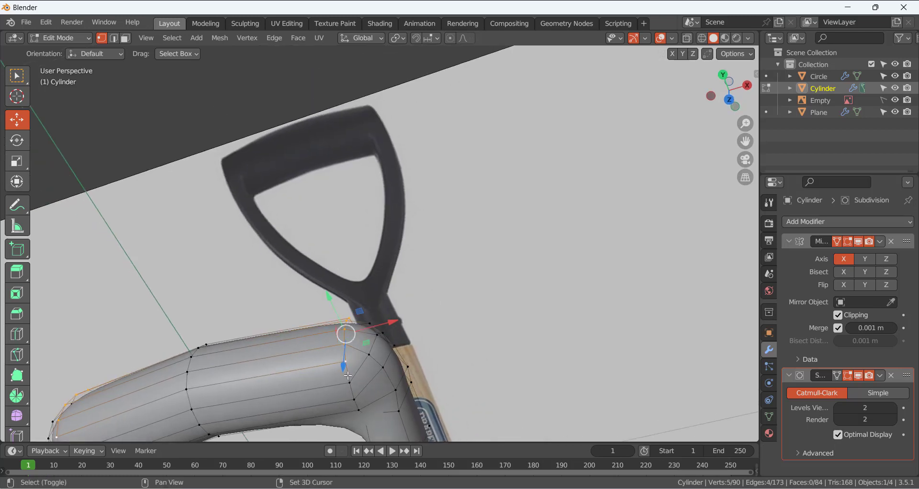
pyautogui.press('g')
pyautogui.press('g')
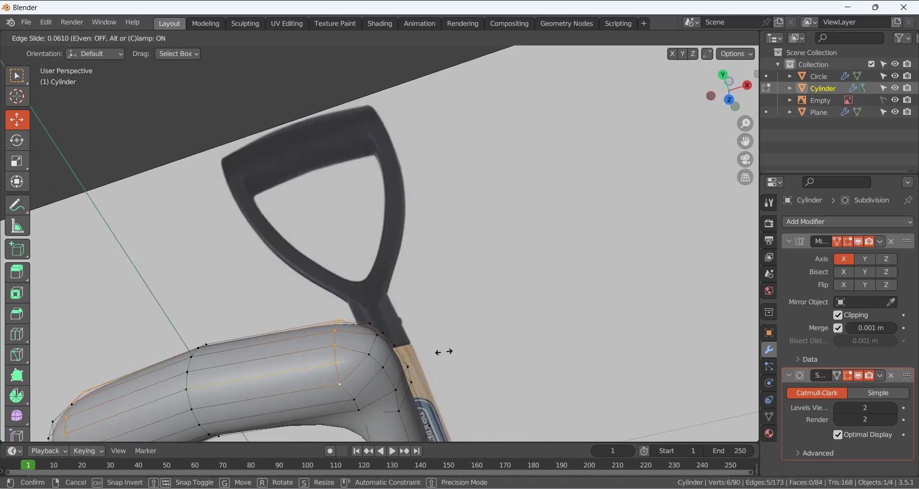
pyautogui.click(435, 353)
# - Edge-slide the adjacent row of vertices at the crossbar's outer corner toward the crossbar's middle
pyautogui.moveTo(387, 293); pyautogui.dragTo(355, 380, button='middle')
pyautogui.click(370, 312)
pyautogui.keyDown('shift'); pyautogui.click(357, 295); pyautogui.keyUp('shift')
pyautogui.moveTo(357, 295); pyautogui.dragTo(455, 297, button='middle')
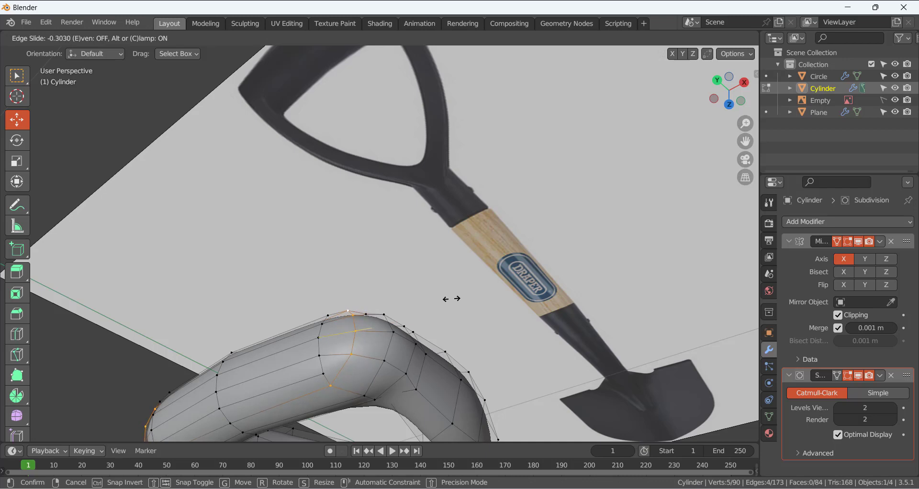
pyautogui.click(447, 299)
pyautogui.moveTo(447, 300); pyautogui.dragTo(351, 280, button='middle')
# - Inspect the smoothed grip's crossbar and corners from several angles, with the mesh in face selection mode
pyautogui.press('Tab')
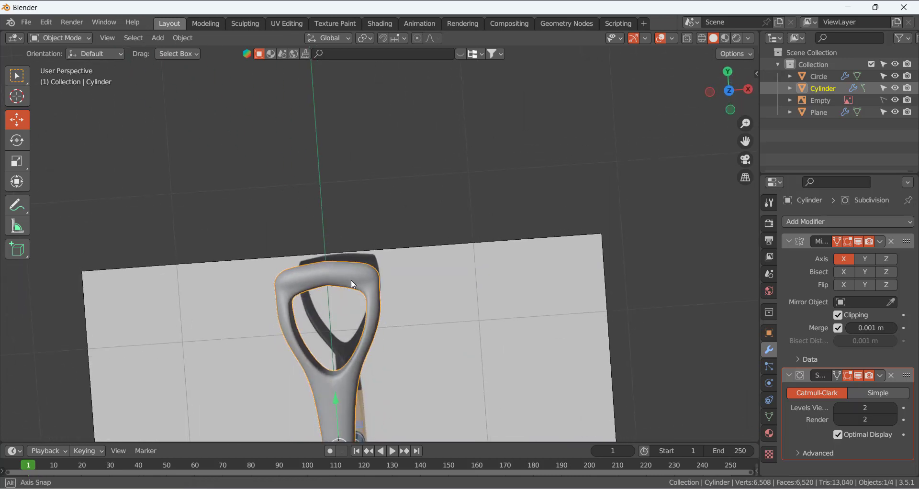
pyautogui.scroll(5, 316, 299)
pyautogui.press('Tab')
pyautogui.moveTo(248, 331); pyautogui.dragTo(220, 370, button='middle')
pyautogui.press('3')
pyautogui.scroll(-4, 311, 312)
pyautogui.moveTo(310, 312)
pyautogui.mouseDown(button='middle')
pyautogui.moveTo(337, 331)
pyautogui.moveTo(353, 302)
pyautogui.moveTo(319, 324)
pyautogui.moveTo(331, 308)
pyautogui.mouseUp(button='middle')
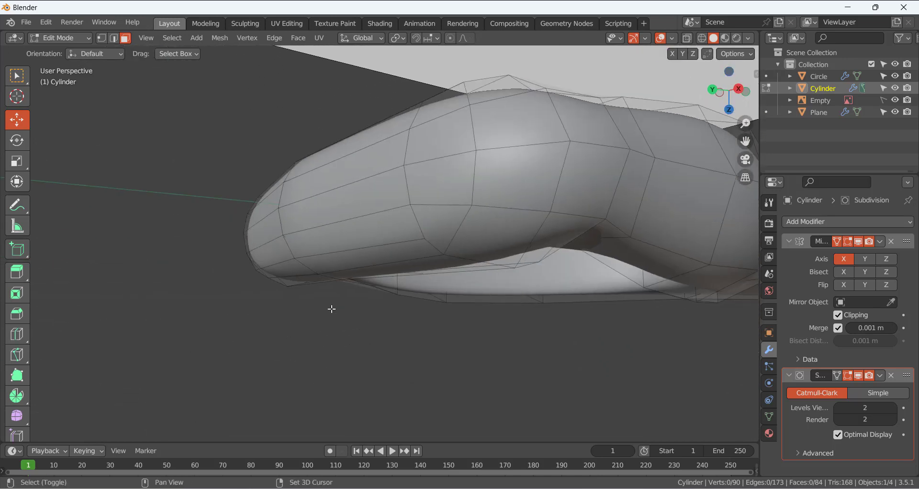
pyautogui.scroll(2, 336, 307)
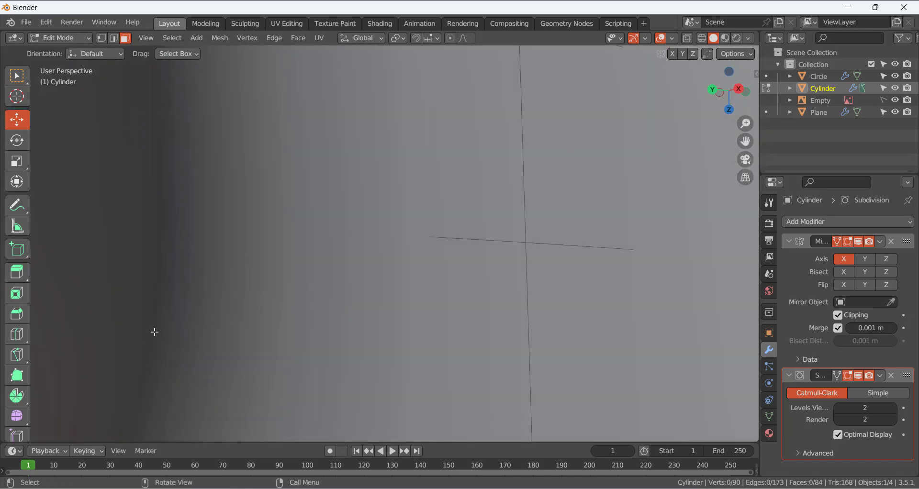
pyautogui.scroll(-3, 340, 233)
pyautogui.moveTo(382, 211); pyautogui.dragTo(326, 246, button='middle')
pyautogui.scroll(3, 492, 199)
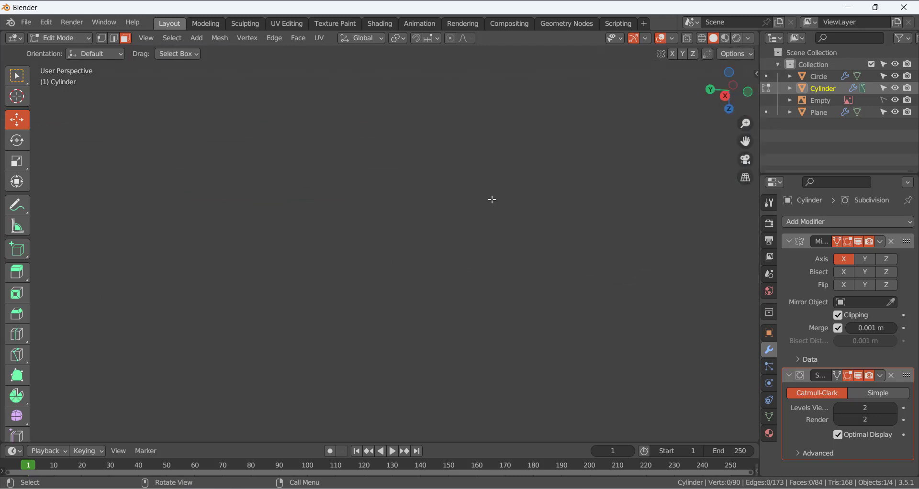
pyautogui.scroll(-4, 461, 211)
pyautogui.keyDown('shift'); pyautogui.moveTo(461, 211); pyautogui.dragTo(412, 152, button='middle'); pyautogui.keyUp('shift')
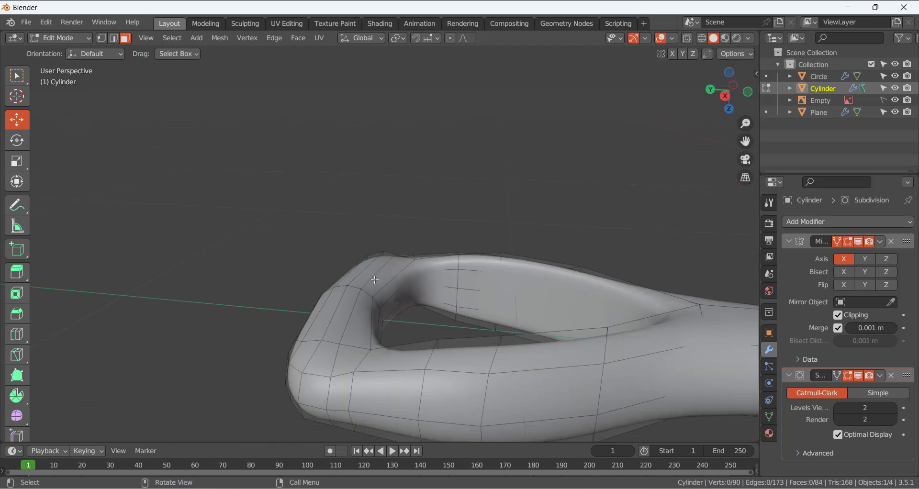
pyautogui.moveTo(376, 278); pyautogui.dragTo(382, 207, button='middle')
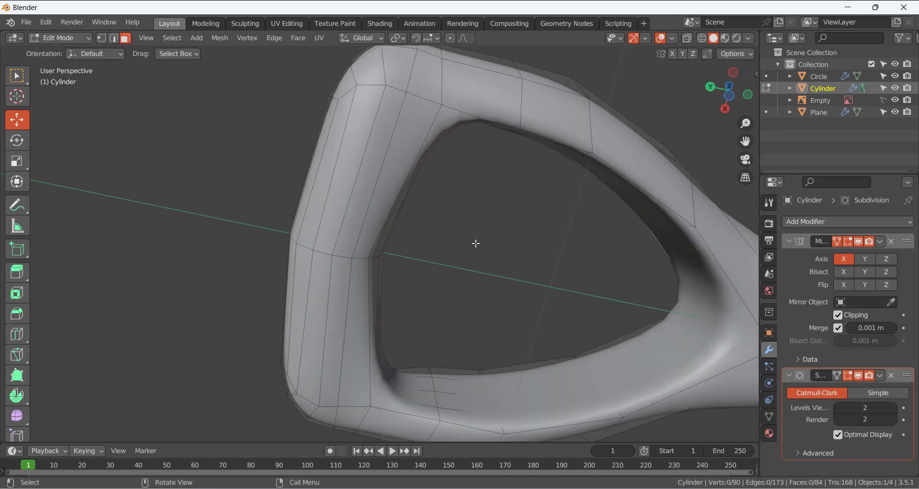
# - Turn on X-ray display and select one of the internal faces closing the crossbar at the mirror plane
pyautogui.press('KP_7')
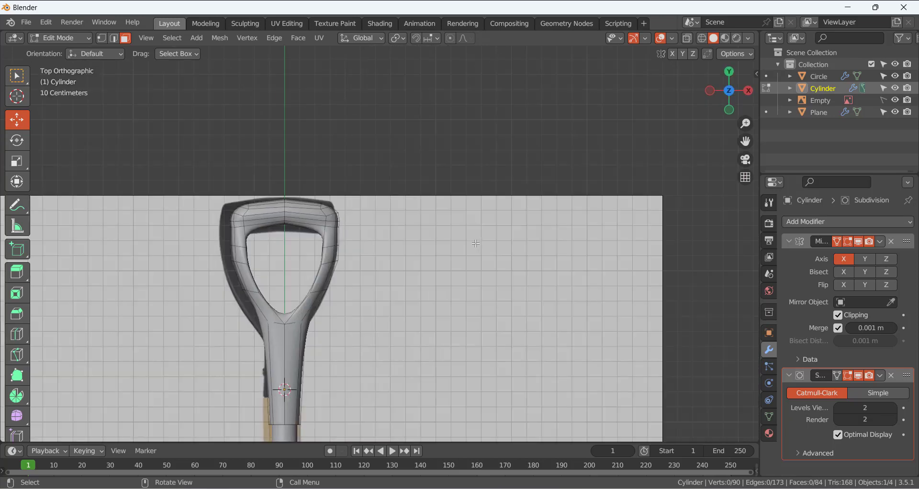
pyautogui.scroll(1, 285, 213)
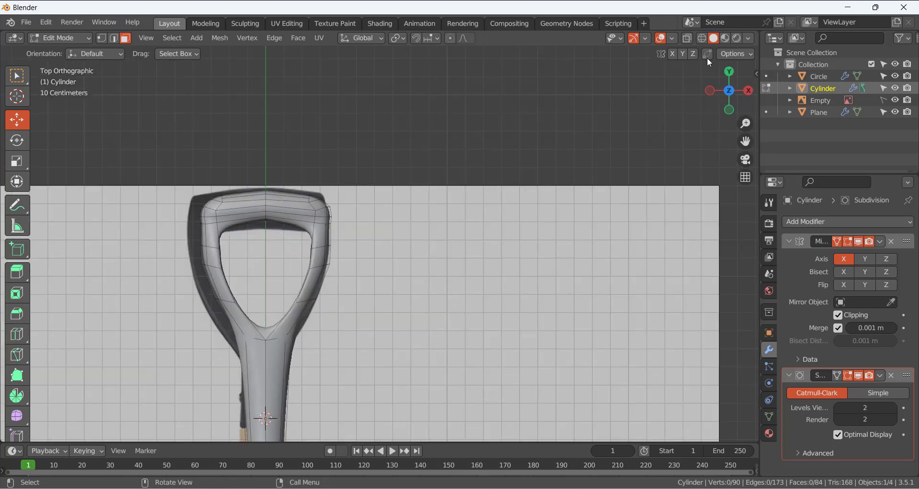
pyautogui.click(688, 38)
pyautogui.scroll(1, 228, 235)
pyautogui.scroll(2, 228, 235)
pyautogui.keyDown('shift'); pyautogui.moveTo(192, 197); pyautogui.dragTo(373, 184, button='middle'); pyautogui.keyUp('shift')
pyautogui.scroll(2, 379, 278)
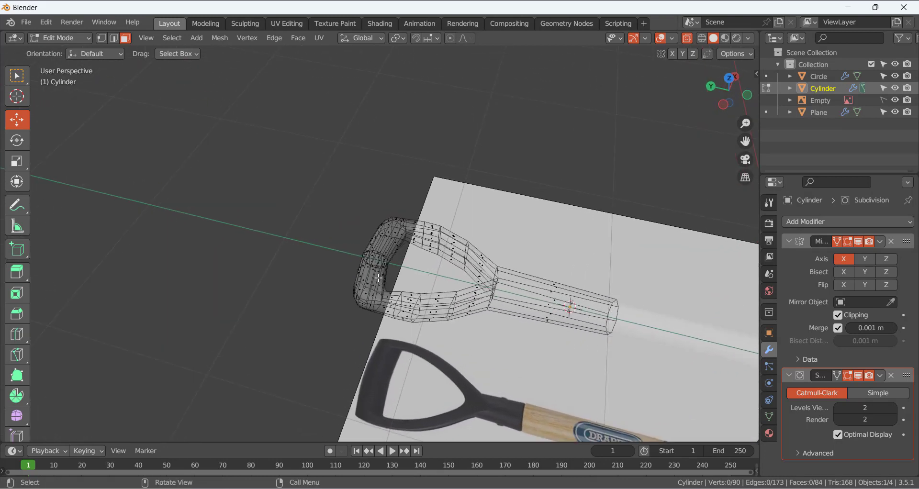
pyautogui.scroll(-1, 391, 261)
pyautogui.click(379, 257)
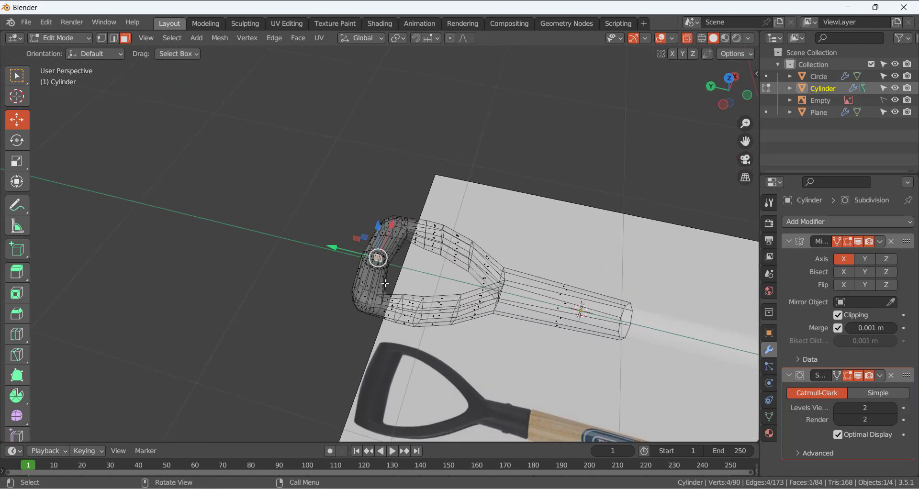
# - Grow the face selection twice and shrink it once to take in the surrounding internal faces at the mirror plane
pyautogui.press('KP_Decimal')
pyautogui.scroll(-2, 386, 284)
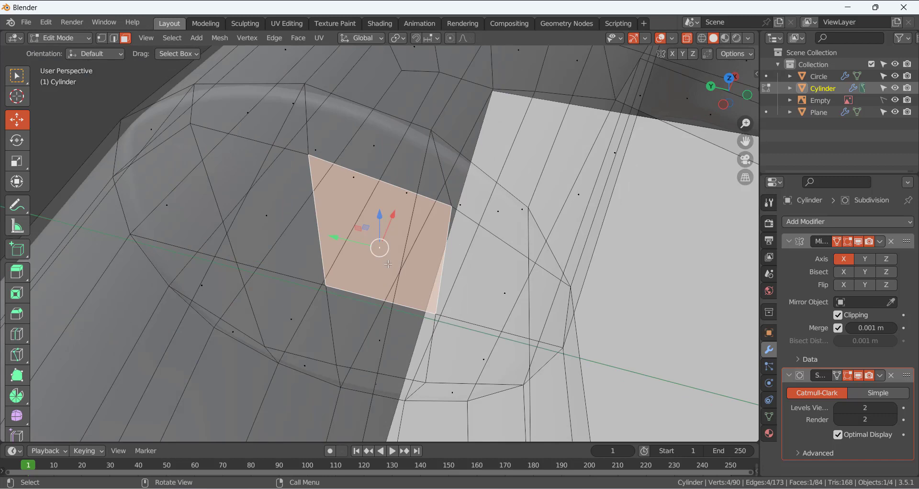
pyautogui.press('ctrl+KP_Add')
pyautogui.press('ctrl+KP_Add')
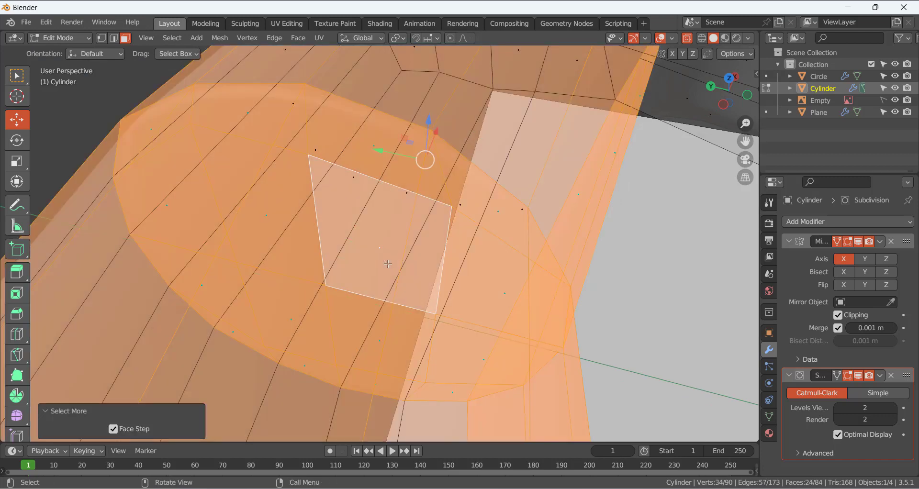
pyautogui.scroll(-5, 388, 264)
pyautogui.press('ctrl+KP_Subtract')
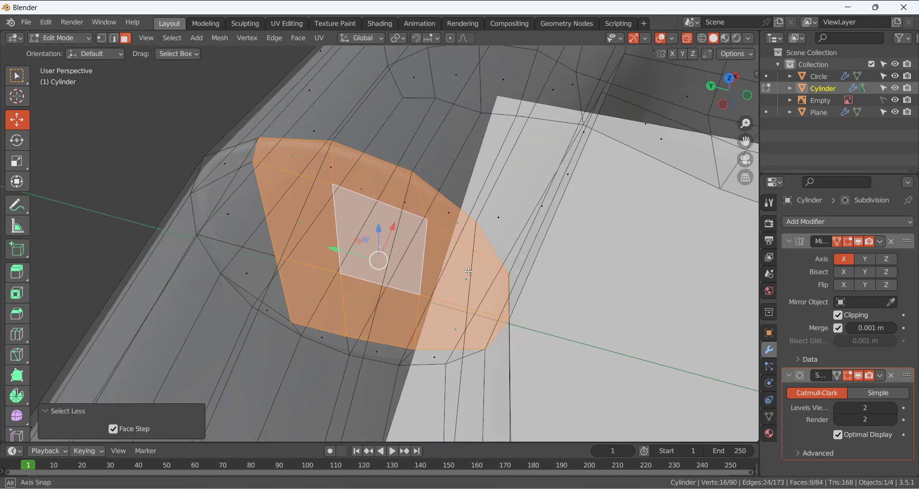
# - Add the remaining rim faces of the crossbar's internal cap to the selection and delete the cap's faces
pyautogui.moveTo(450, 229); pyautogui.dragTo(429, 407, button='middle')
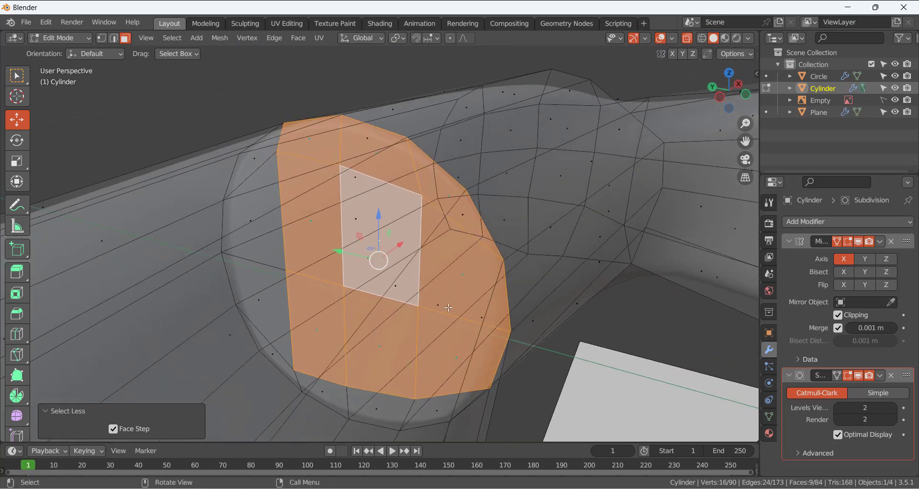
pyautogui.keyDown('shift'); pyautogui.click(431, 411); pyautogui.keyUp('shift')
pyautogui.keyDown('shift'); pyautogui.click(383, 402); pyautogui.keyUp('shift')
pyautogui.keyDown('shift'); pyautogui.click(338, 393); pyautogui.keyUp('shift')
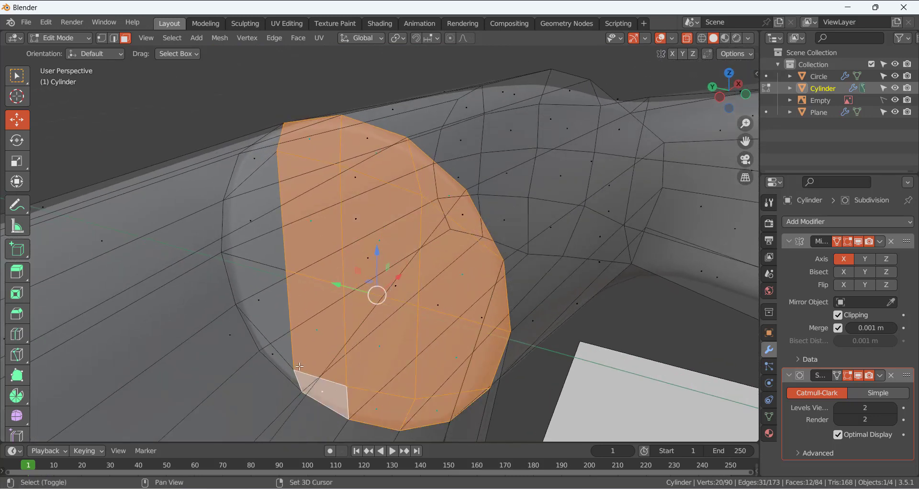
pyautogui.keyDown('shift'); pyautogui.click(282, 342); pyautogui.keyUp('shift')
pyautogui.keyDown('shift'); pyautogui.click(268, 304); pyautogui.keyUp('shift')
pyautogui.keyDown('shift'); pyautogui.click(268, 235); pyautogui.keyUp('shift')
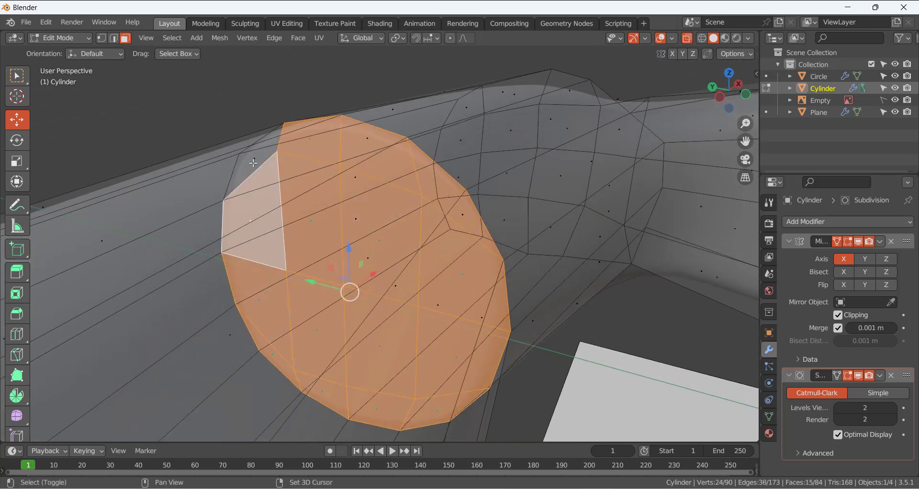
pyautogui.keyDown('shift'); pyautogui.click(253, 163); pyautogui.keyUp('shift')
pyautogui.moveTo(311, 171); pyautogui.dragTo(425, 207, button='middle')
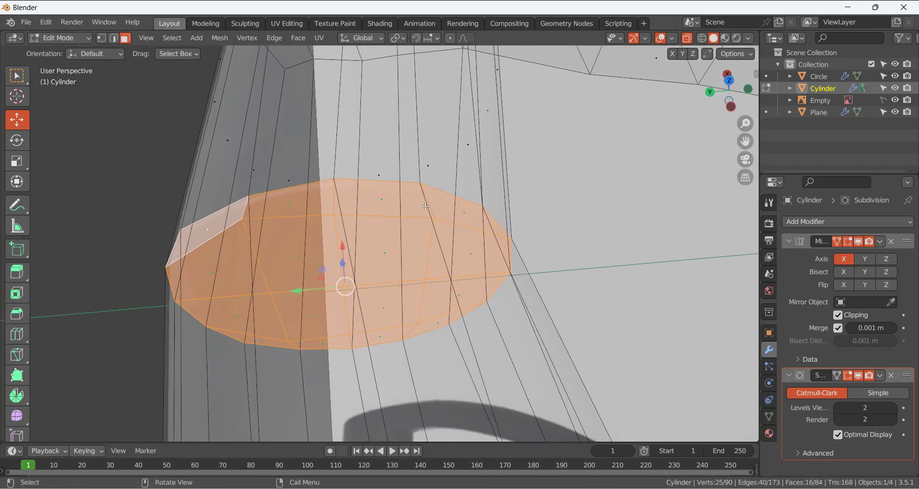
pyautogui.press('x')
pyautogui.click(421, 232)
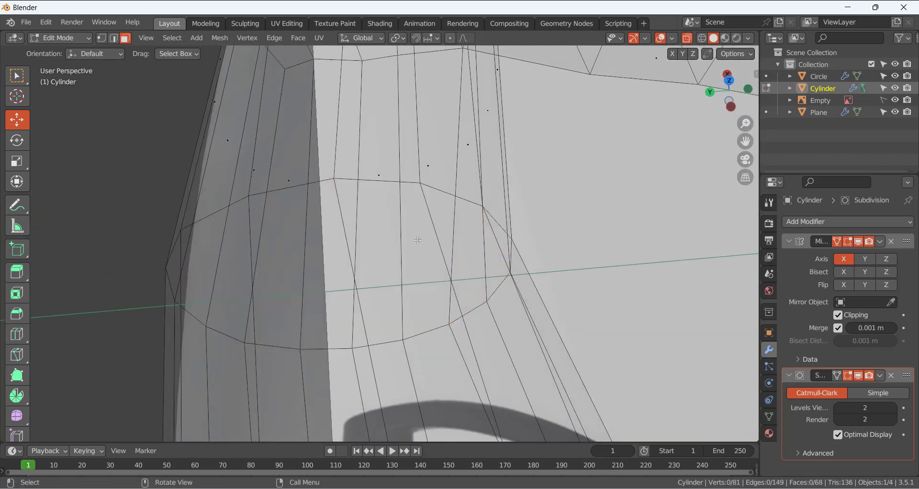
# - Return to Object Mode, turn off X-ray display and clear the selection
pyautogui.scroll(-1, 366, 272)
pyautogui.press('Tab')
pyautogui.scroll(-5, 388, 271)
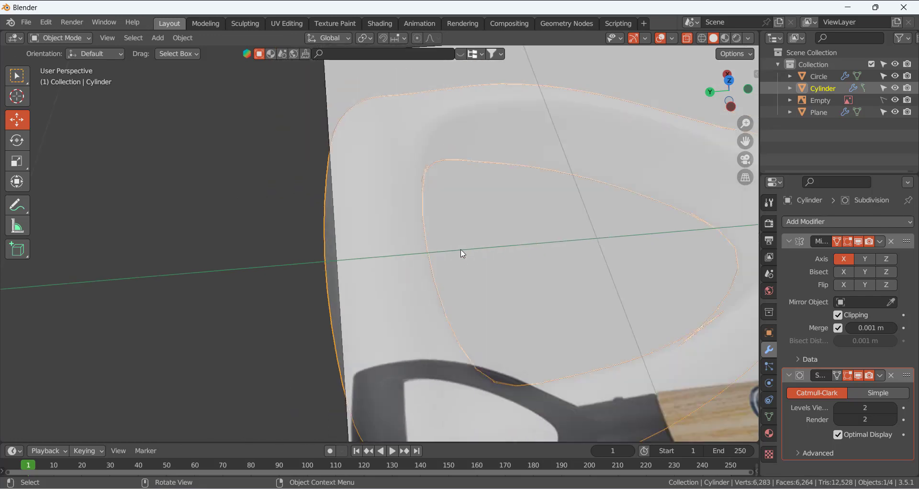
pyautogui.click(687, 38)
pyautogui.moveTo(422, 164)
pyautogui.mouseDown(button='middle')
pyautogui.moveTo(415, 265)
pyautogui.moveTo(439, 159)
pyautogui.mouseUp(button='middle')
pyautogui.moveTo(402, 292); pyautogui.dragTo(230, 355, button='middle')
pyautogui.hotkey('alt', 'a')
pyautogui.scroll(3, 618, 199)
pyautogui.scroll(5, 419, 292)
pyautogui.moveTo(407, 324); pyautogui.dragTo(528, 205, button='middle')
pyautogui.scroll(1, 528, 205)
# - In Edit Mode, box-select the wooden shaft's end vertices at the blade socket through X-ray, scale them by about 1.04, and return to Object Mode
pyautogui.click(364, 191)
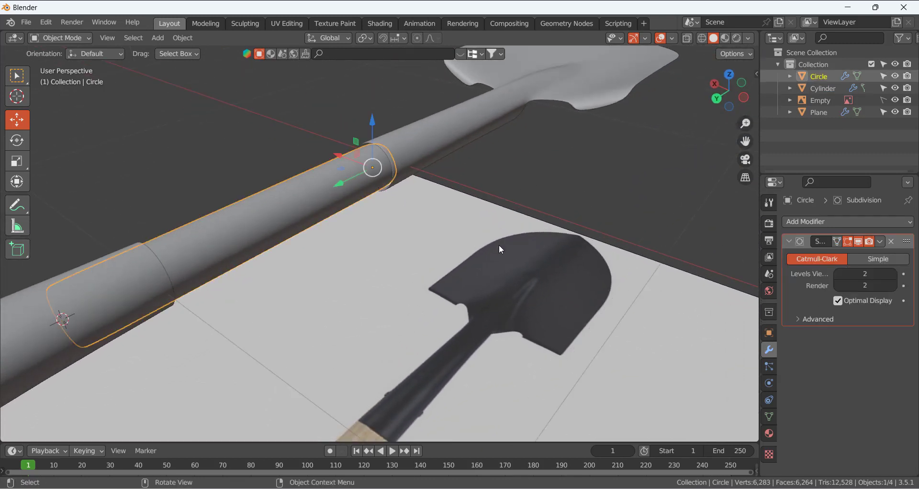
pyautogui.scroll(1, 349, 185)
pyautogui.press('Tab')
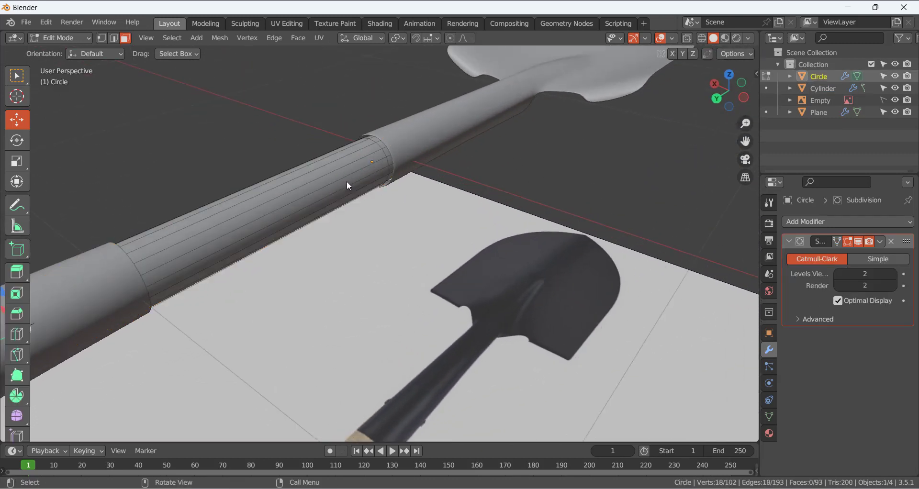
pyautogui.click(690, 39)
pyautogui.press('1')
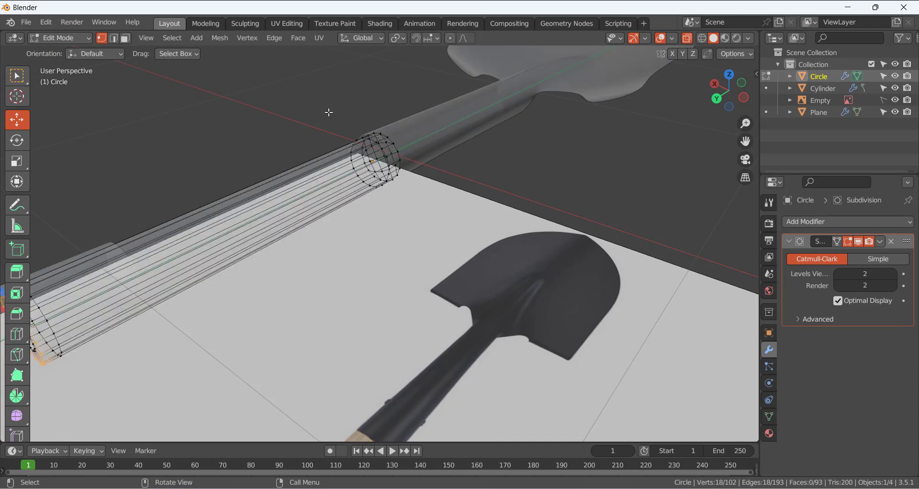
pyautogui.moveTo(329, 112); pyautogui.dragTo(419, 188)
pyautogui.click(689, 38)
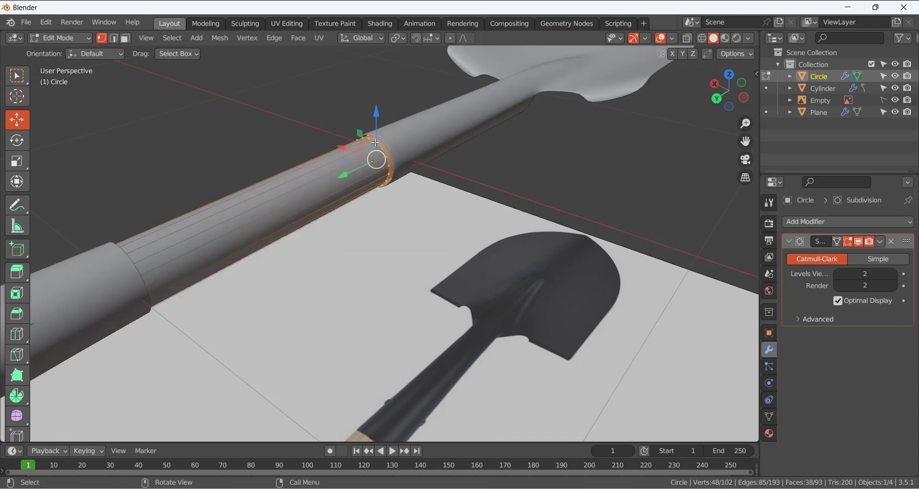
pyautogui.moveTo(495, 125); pyautogui.dragTo(486, 167, button='middle')
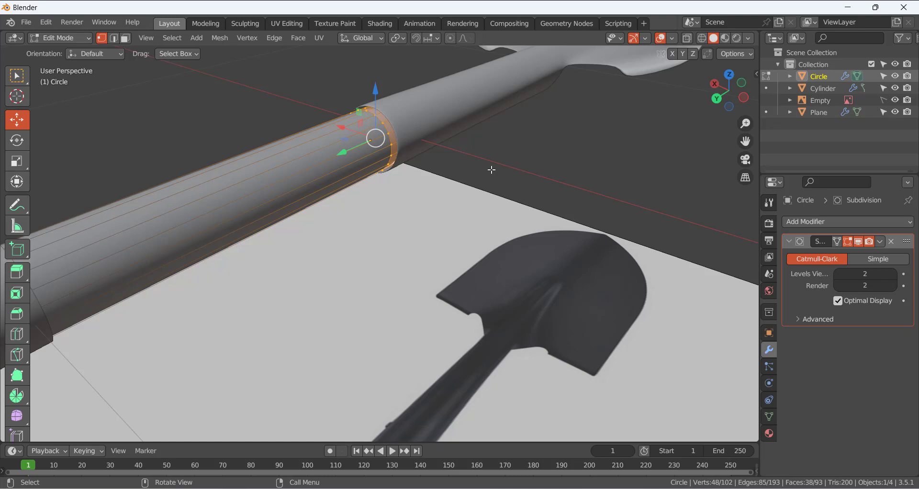
pyautogui.press('s')
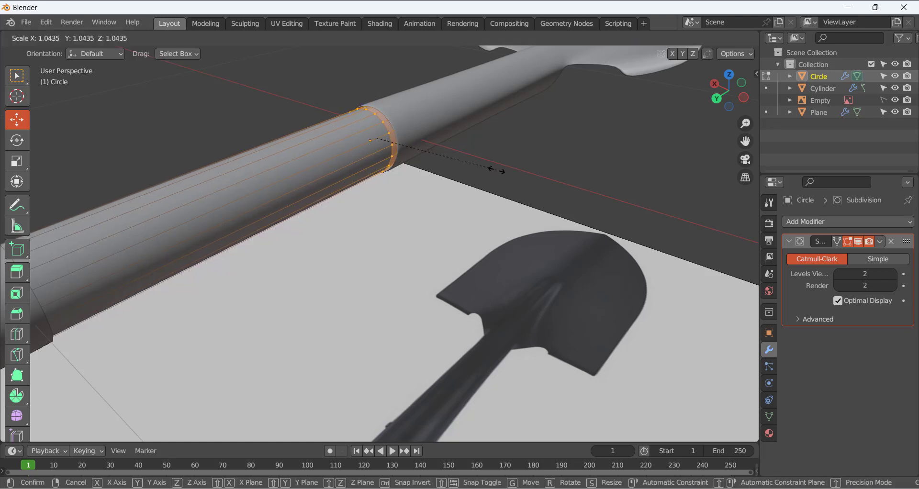
pyautogui.click(496, 170)
pyautogui.press('Tab')
pyautogui.click(451, 196)
pyautogui.scroll(-1, 435, 204)
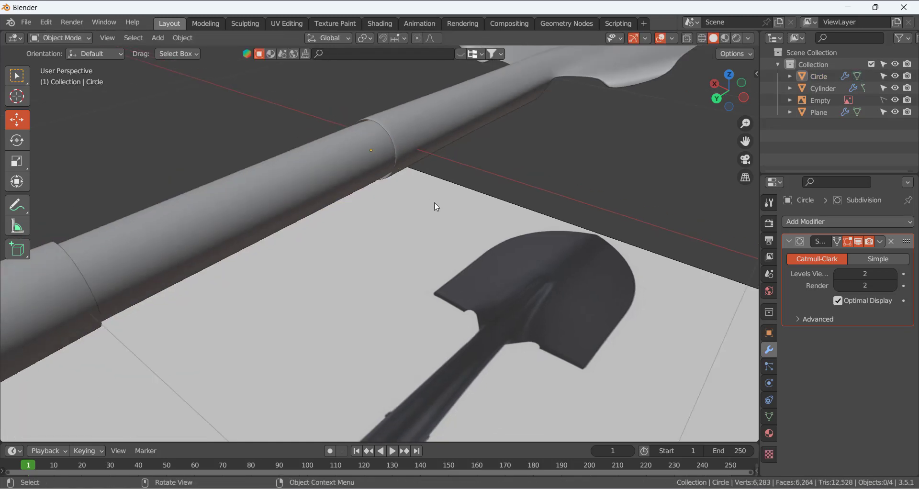
# - Switch the viewport to Material Preview and give the shovel blade a new material with a dark grey base color
pyautogui.scroll(-6, 436, 207)
pyautogui.moveTo(526, 144); pyautogui.dragTo(508, 285, button='middle')
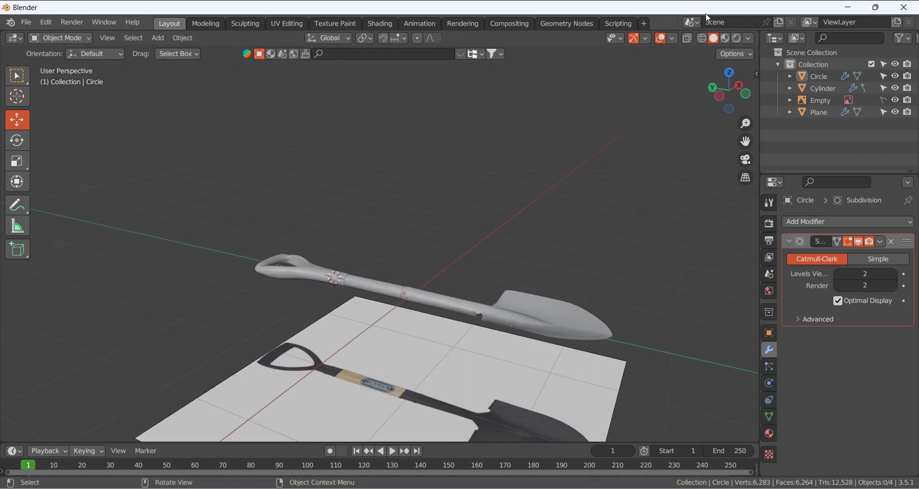
pyautogui.click(549, 291)
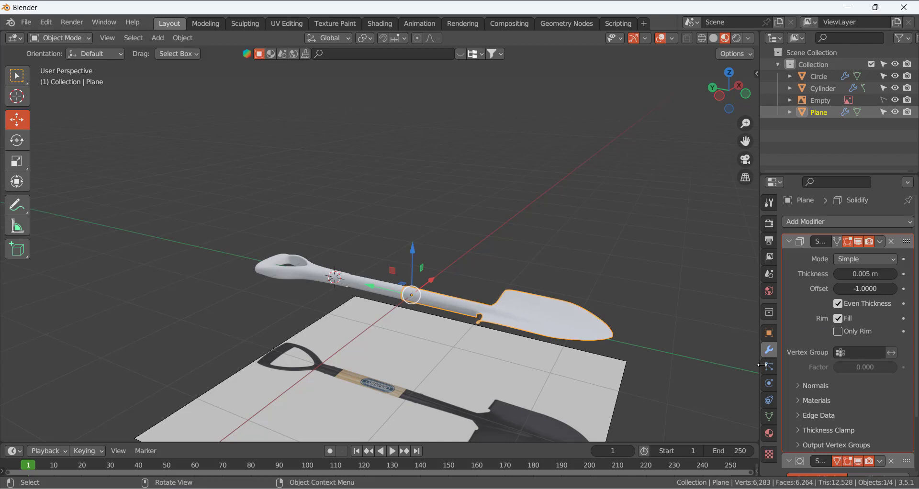
pyautogui.click(770, 434)
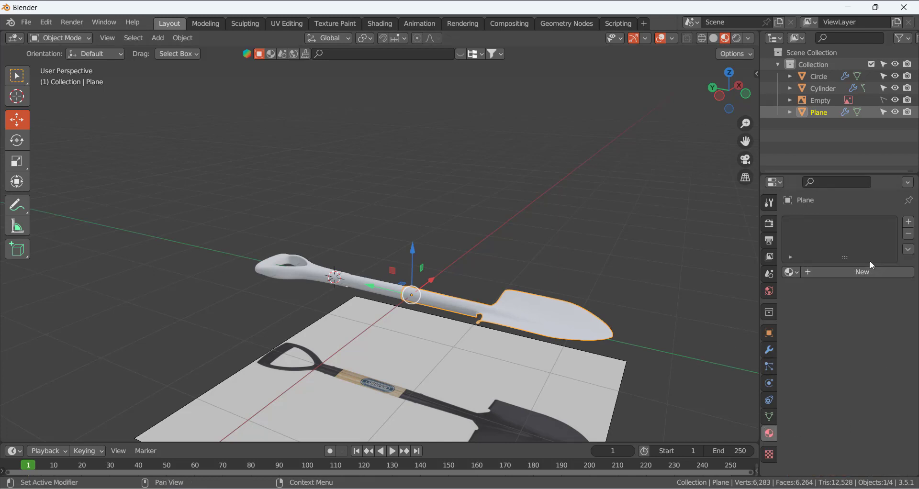
pyautogui.click(862, 272)
pyautogui.click(872, 397)
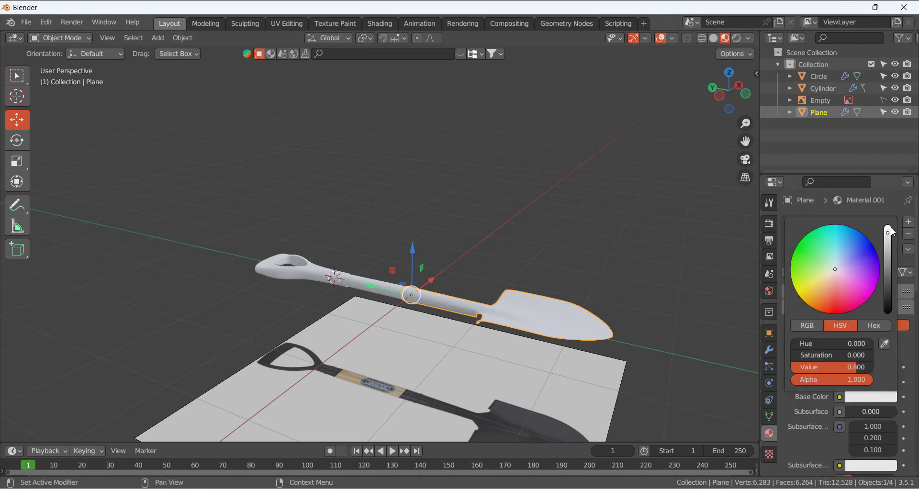
pyautogui.moveTo(891, 229); pyautogui.dragTo(888, 296)
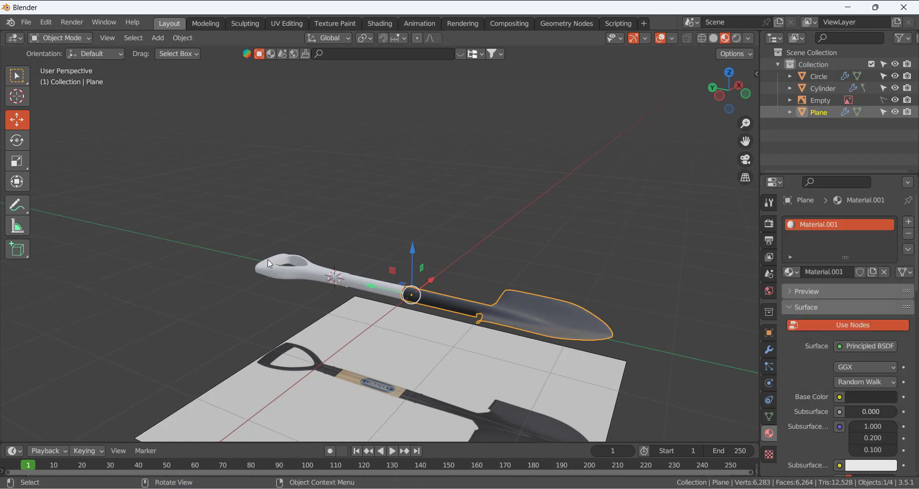
# - Give the D-shaped grip a new material with a black base color
pyautogui.click(458, 290)
pyautogui.click(846, 272)
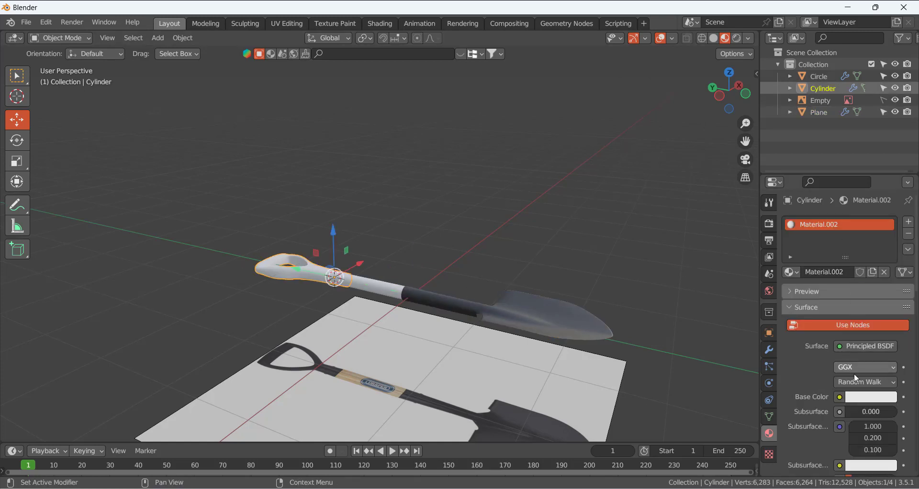
pyautogui.click(869, 397)
pyautogui.moveTo(890, 230); pyautogui.dragTo(888, 314)
pyautogui.click(382, 383)
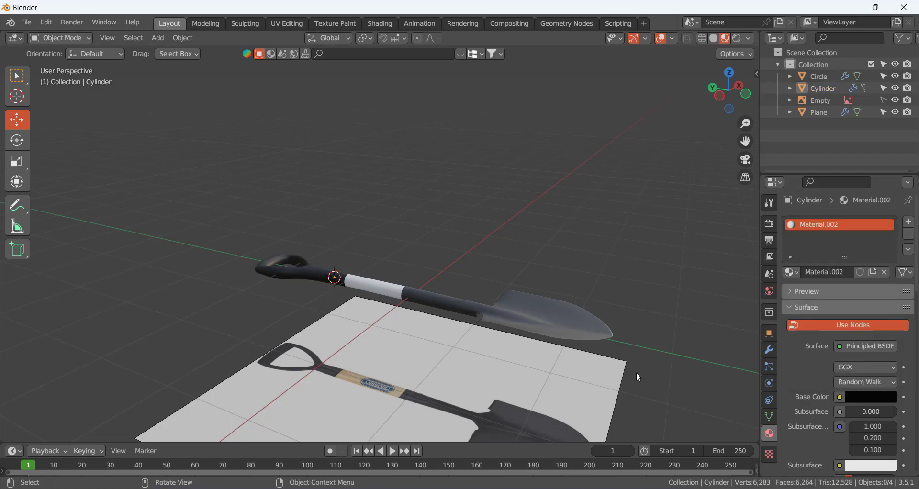
# - Give the middle wooden shaft a new material with a light orange, wood-like base color
pyautogui.click(423, 300)
pyautogui.click(840, 274)
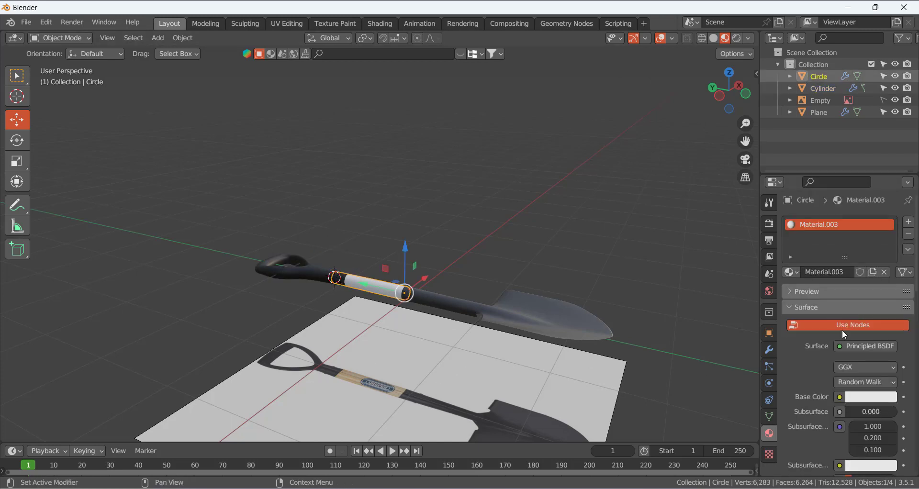
pyautogui.click(870, 397)
pyautogui.moveTo(835, 273); pyautogui.dragTo(825, 293)
pyautogui.click(470, 234)
# - Examine the coloured shovel against the reference image, both up close and as a whole
pyautogui.moveTo(527, 246); pyautogui.dragTo(350, 300, button='middle')
pyautogui.keyDown('shift'); pyautogui.moveTo(237, 304); pyautogui.dragTo(322, 254, button='middle'); pyautogui.keyUp('shift')
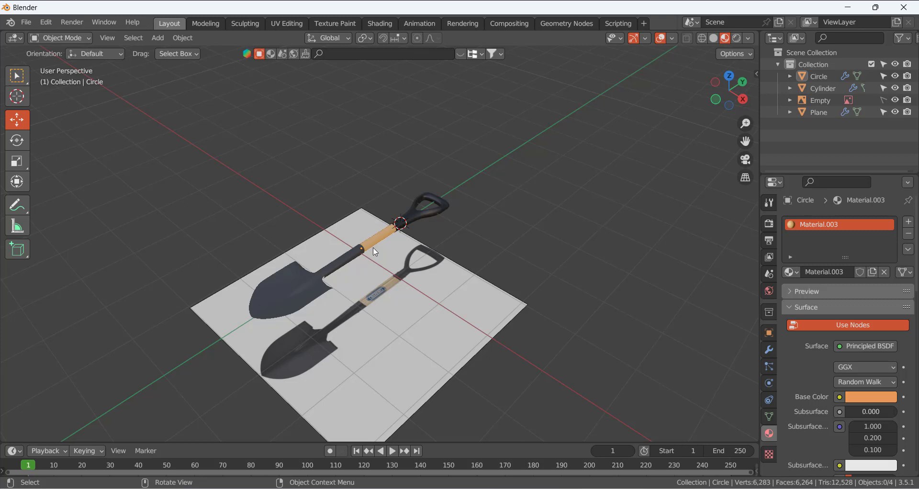
pyautogui.scroll(6, 361, 265)
pyautogui.scroll(-3, 361, 263)
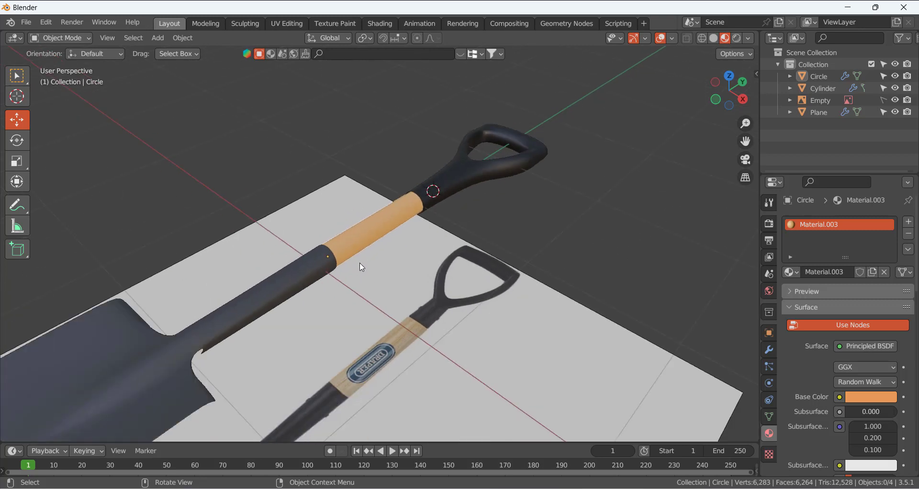
pyautogui.scroll(-2, 361, 267)
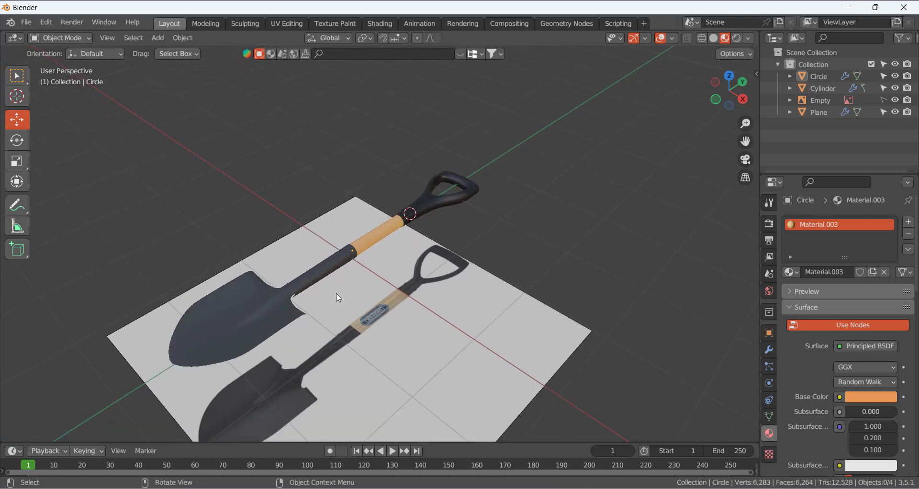
pyautogui.scroll(2, 339, 297)
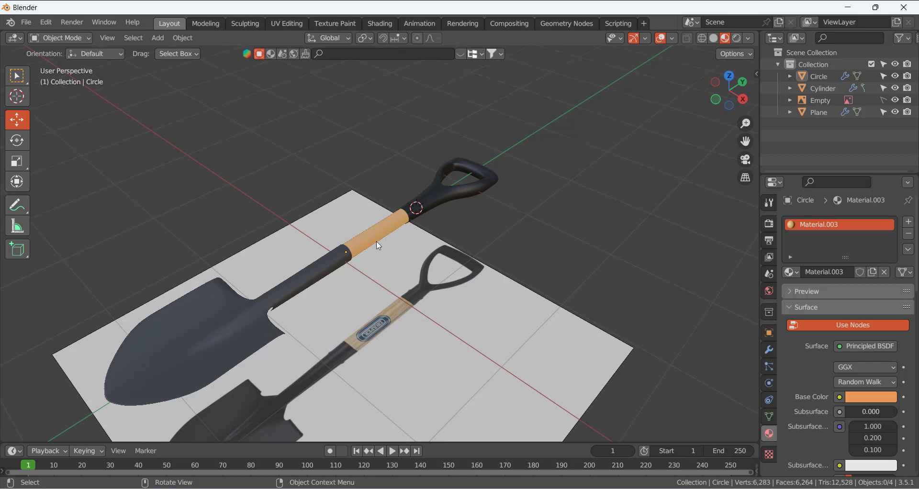
pyautogui.scroll(-3, 379, 246)
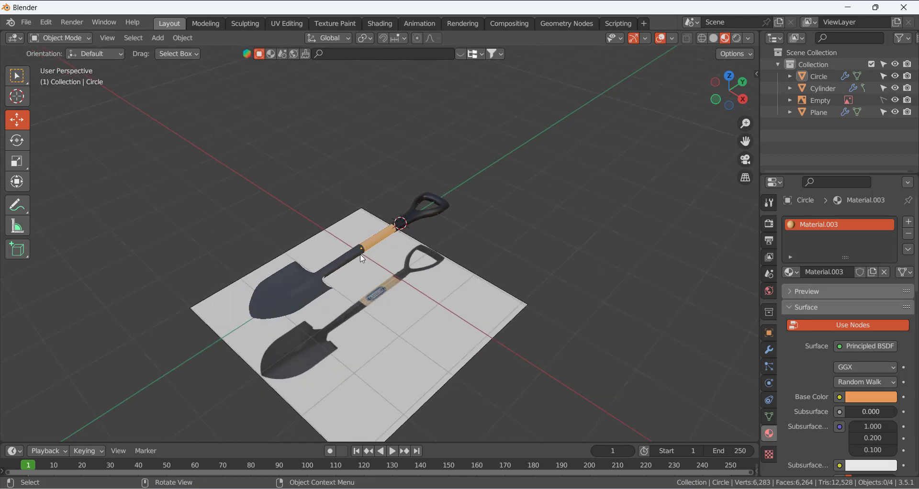
pyautogui.scroll(3, 347, 279)
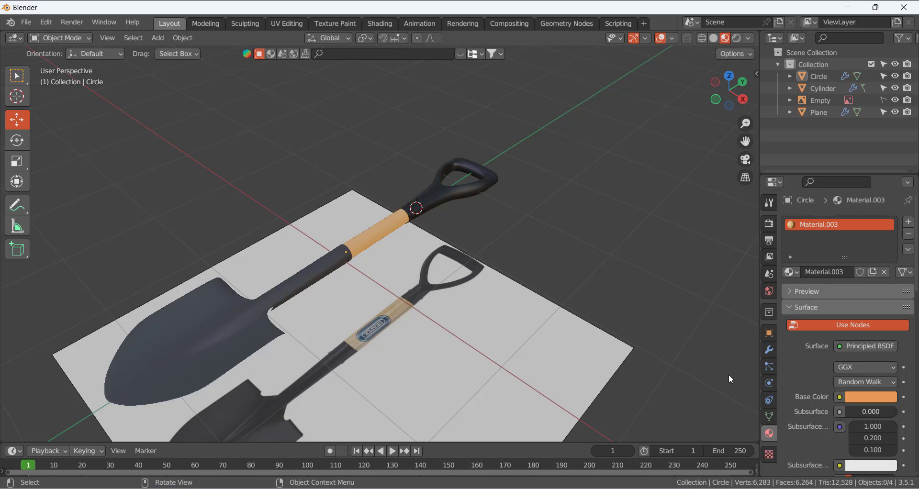
pyautogui.scroll(-4, 334, 282)
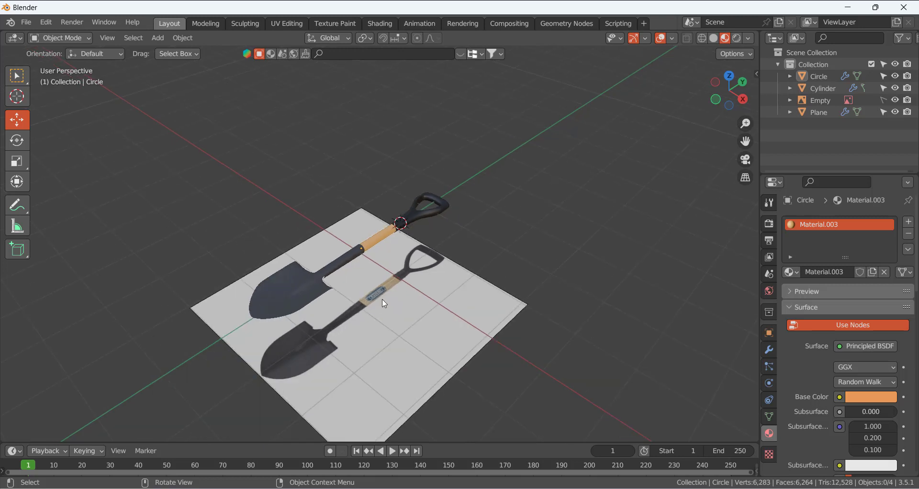
# - Select the shovel blade and inspect its mesh in Edit Mode from above and from the side, returning to Object Mode
pyautogui.moveTo(383, 299); pyautogui.dragTo(335, 291, button='middle')
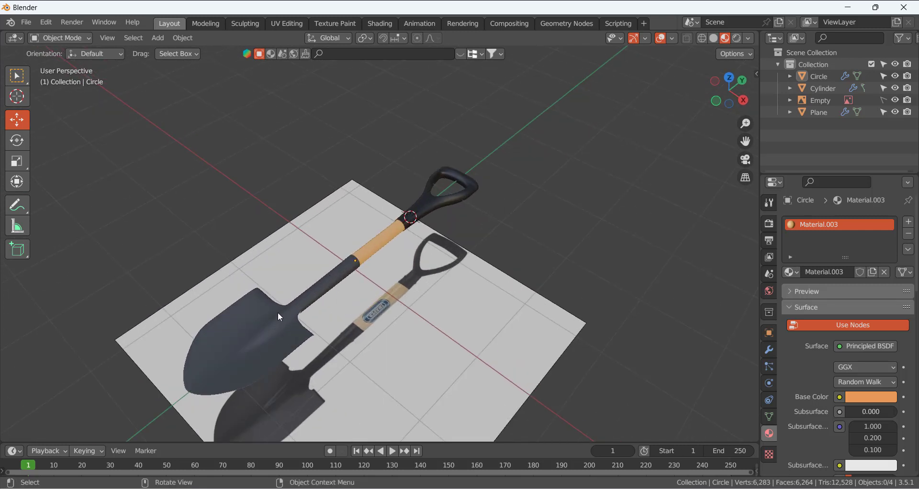
pyautogui.click(263, 326)
pyautogui.press('Tab')
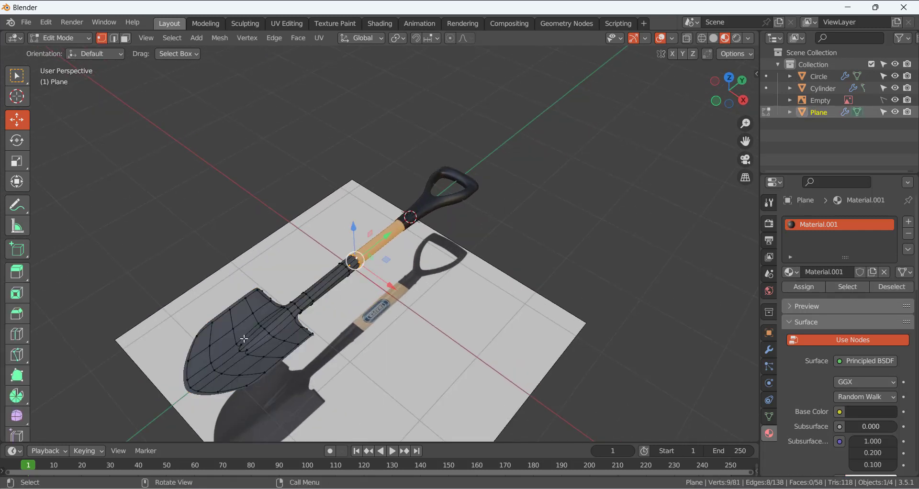
pyautogui.press('Tab')
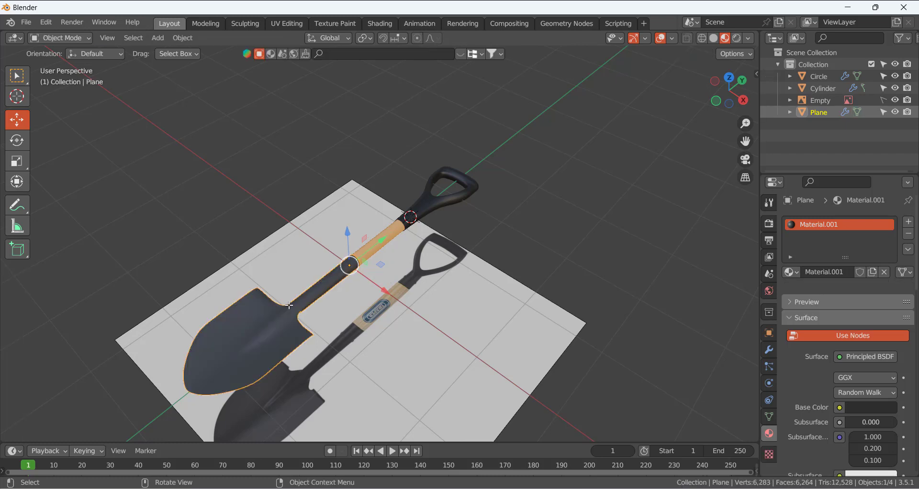
pyautogui.moveTo(289, 306); pyautogui.dragTo(172, 172, button='middle')
pyautogui.click(56, 38)
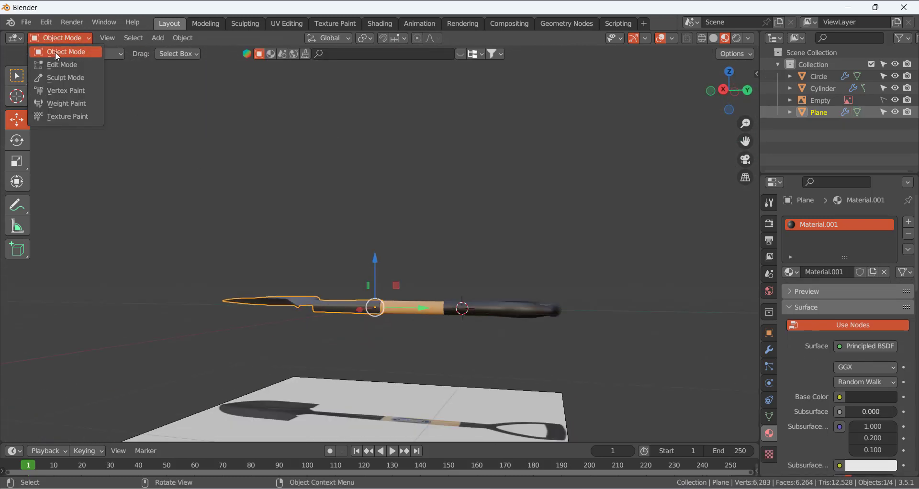
pyautogui.click(60, 65)
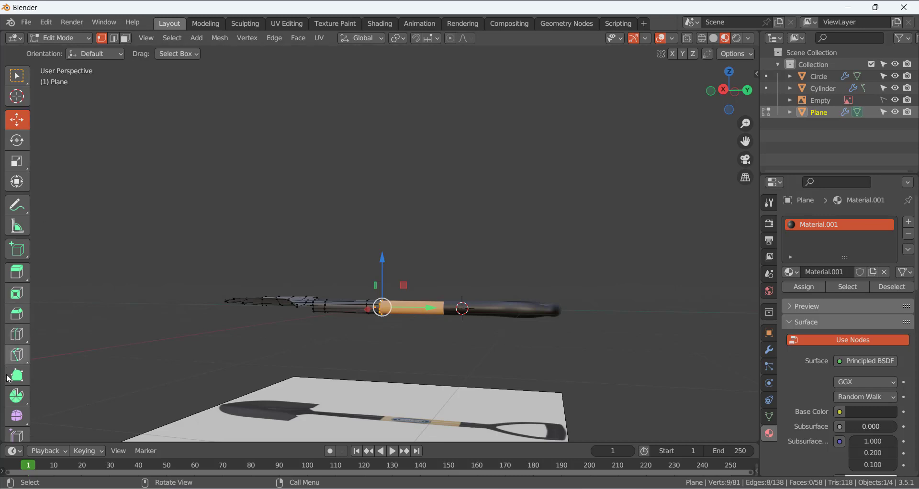
pyautogui.moveTo(201, 297); pyautogui.dragTo(311, 301, button='middle')
pyautogui.press('Tab')
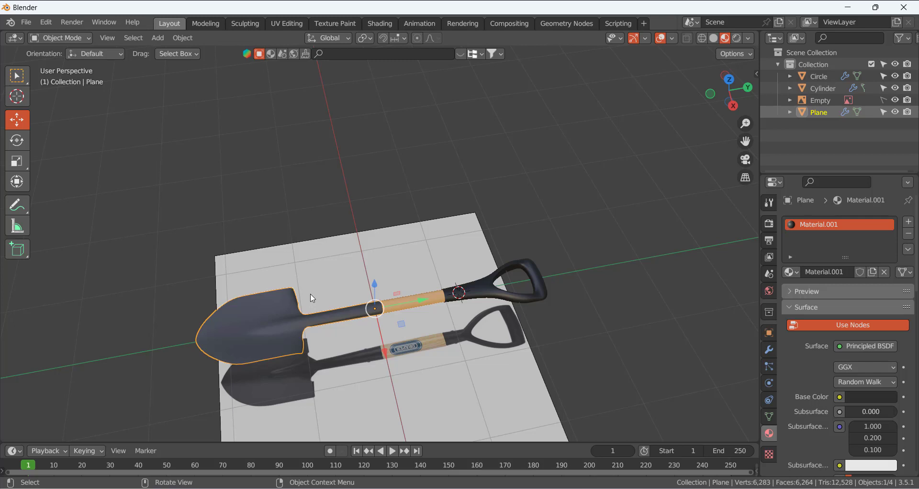
# - Examine the shovel from above beside the reference image, both close up and at full length
pyautogui.scroll(-5, 312, 296)
pyautogui.moveTo(310, 294); pyautogui.dragTo(388, 277, button='middle')
pyautogui.scroll(8, 378, 275)
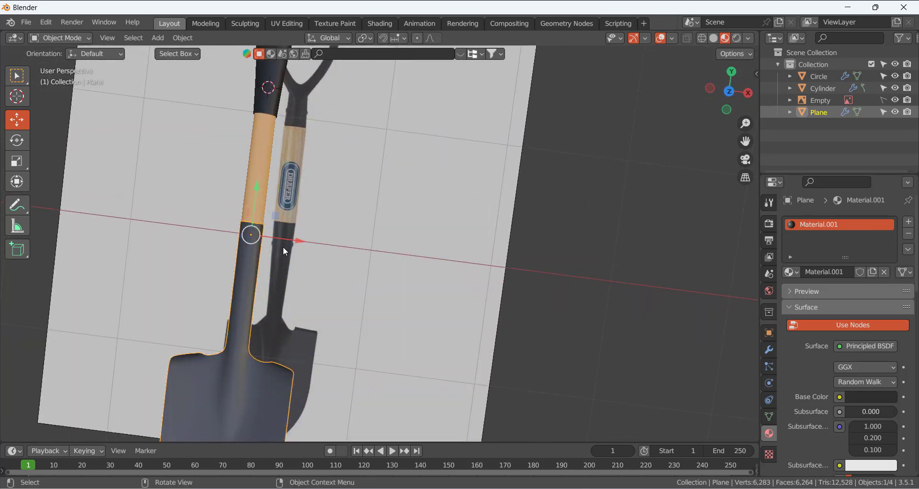
pyautogui.scroll(-3, 285, 251)
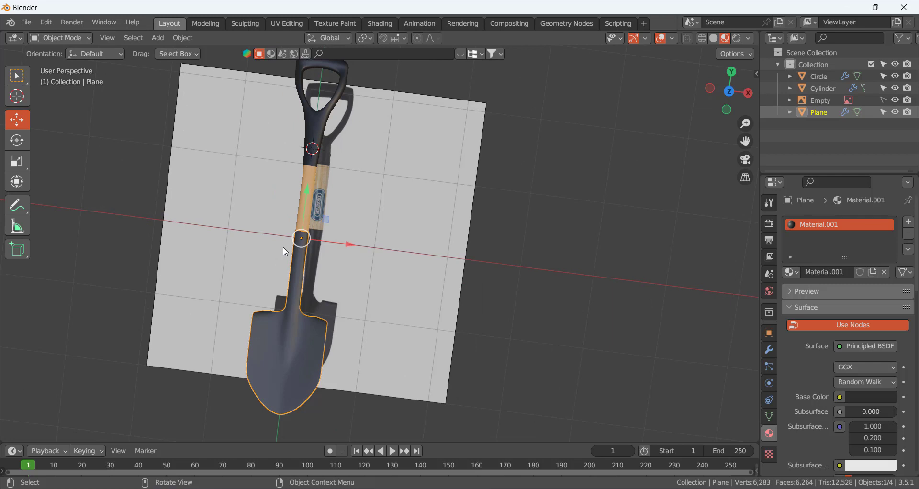